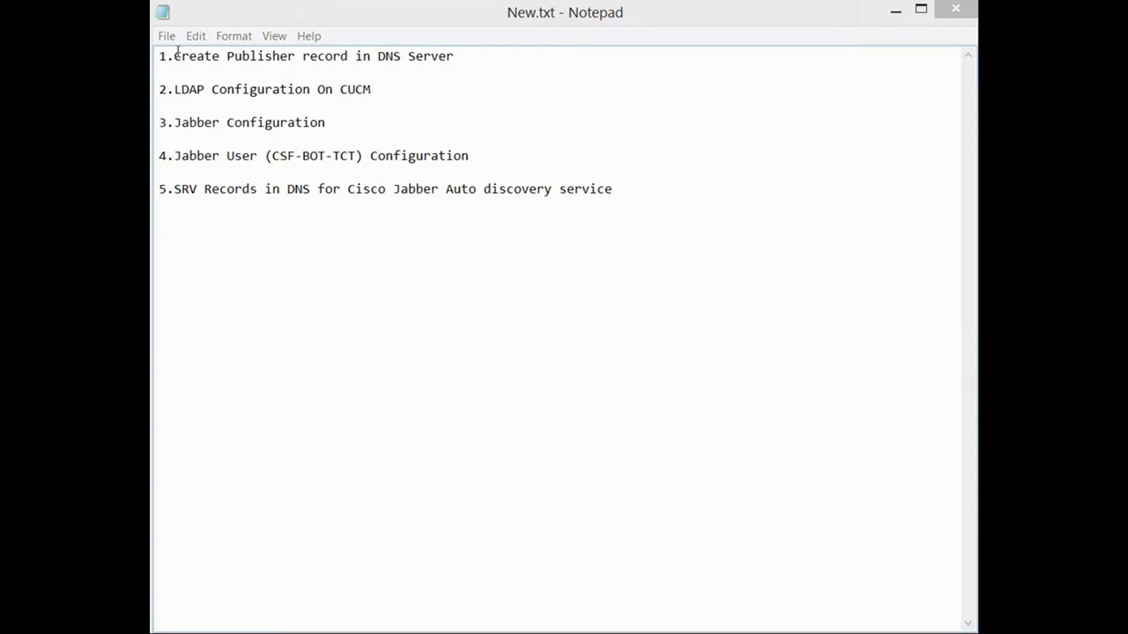
Minimize the Notepad task list to reveal the DNS Manager remote session.
click(894, 11)
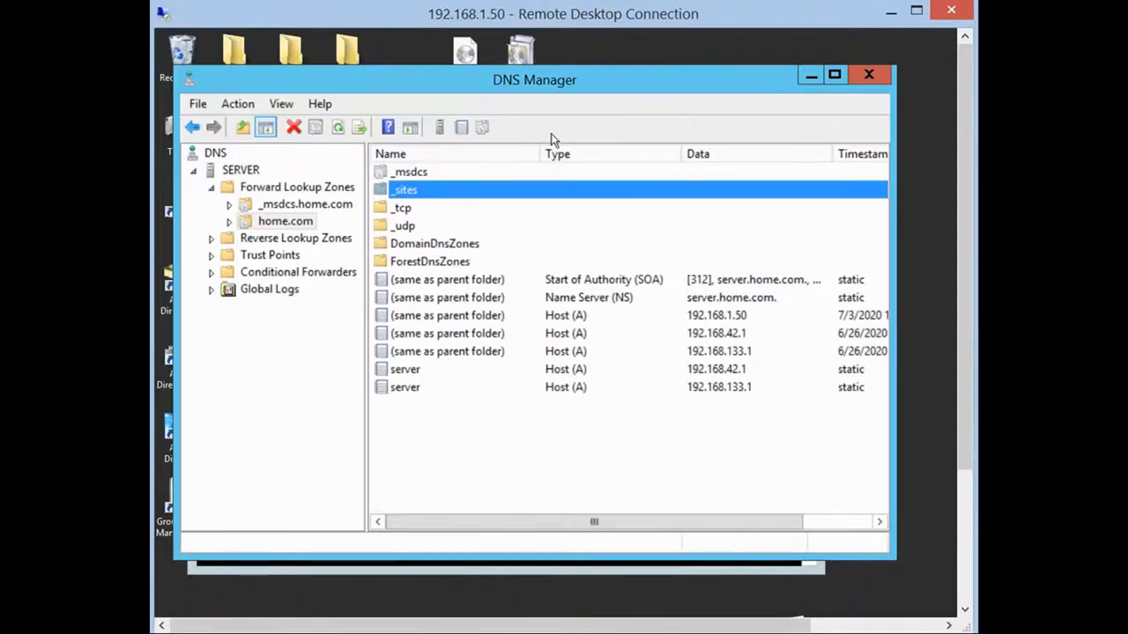
Create a Pub host (A) record for 192.168.1.10 in the home.com zone.
right_click(427, 435)
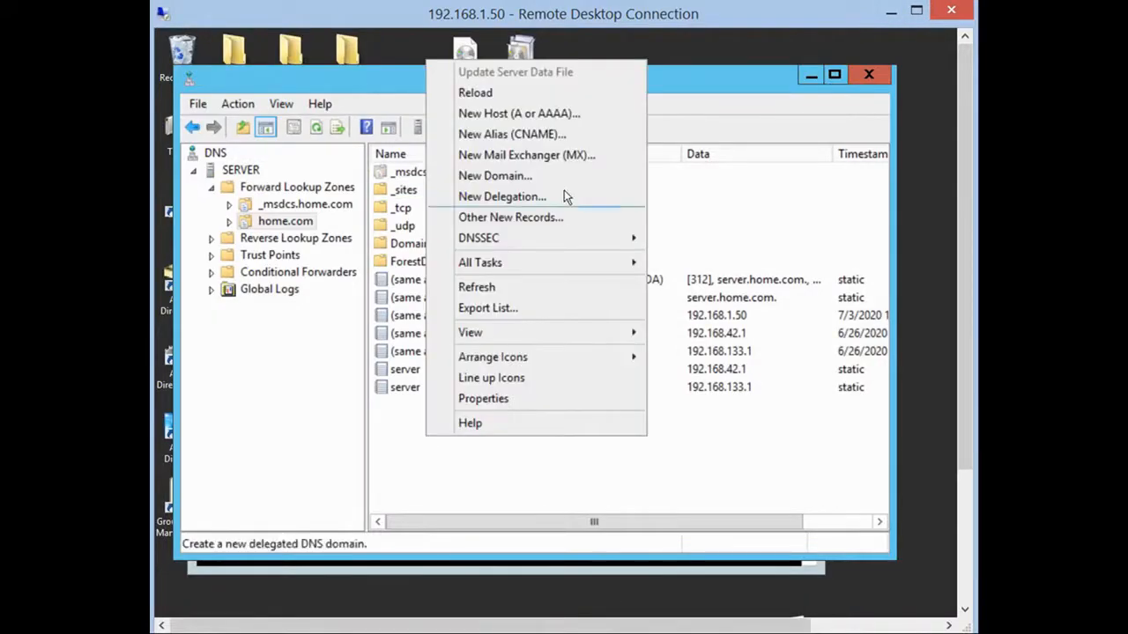
click(577, 115)
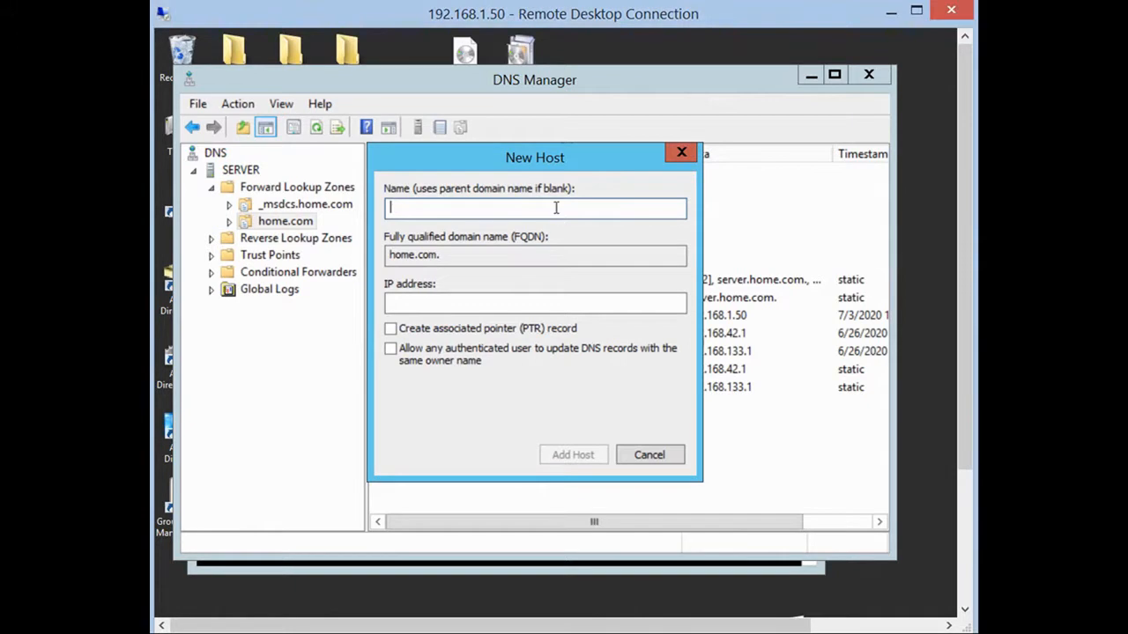
text(Pub)
click(490, 303)
text(192.1)
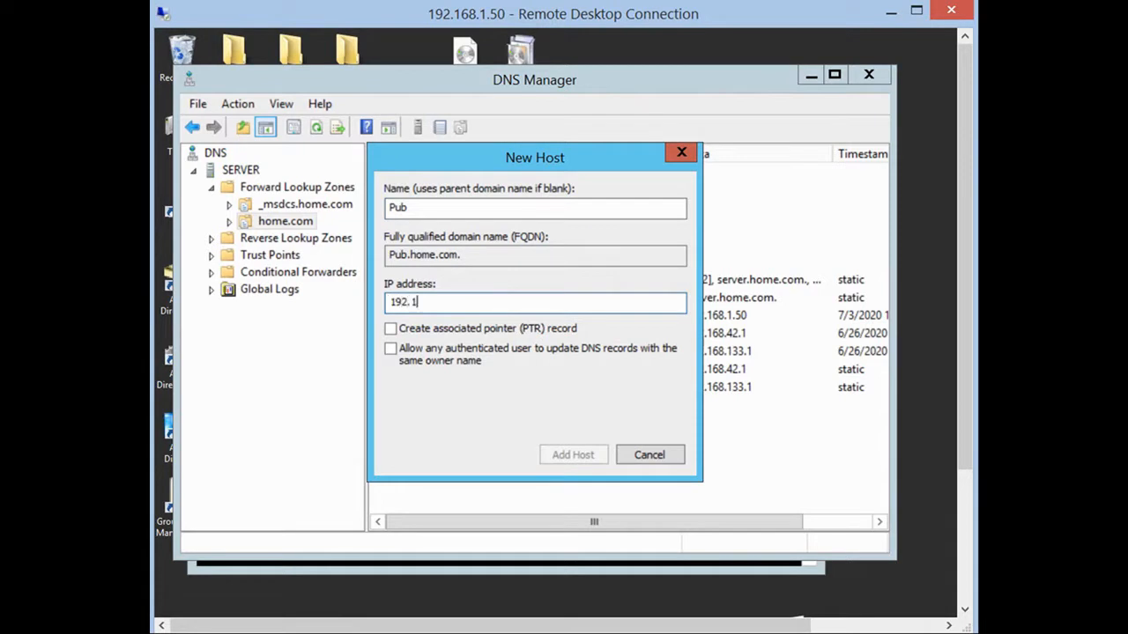
text(68.1.10)
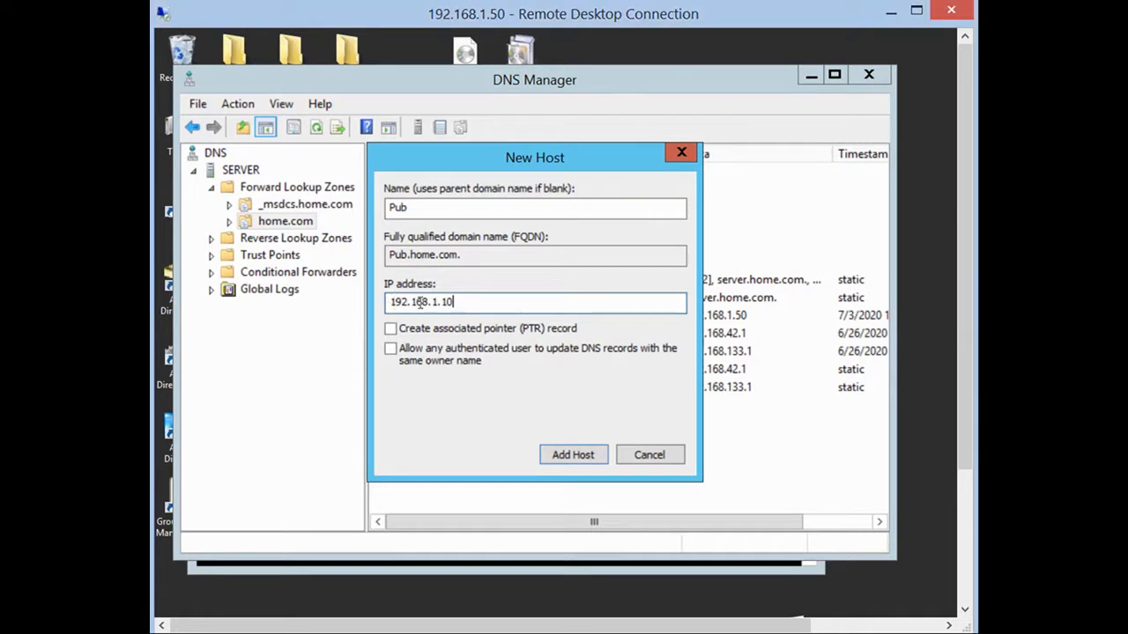
click(555, 458)
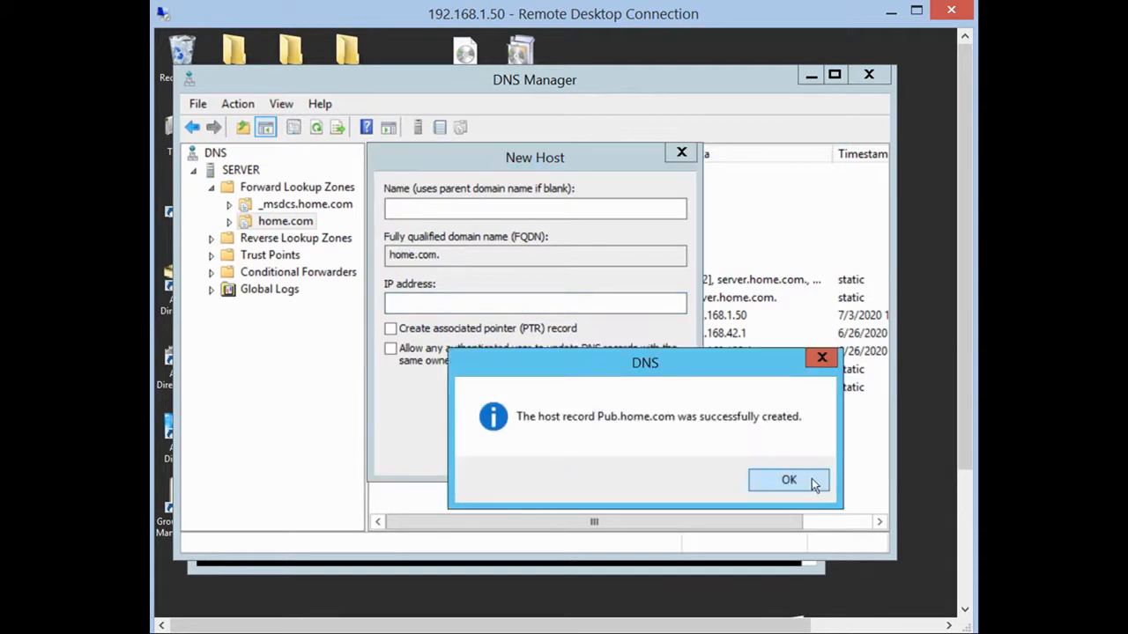
click(811, 480)
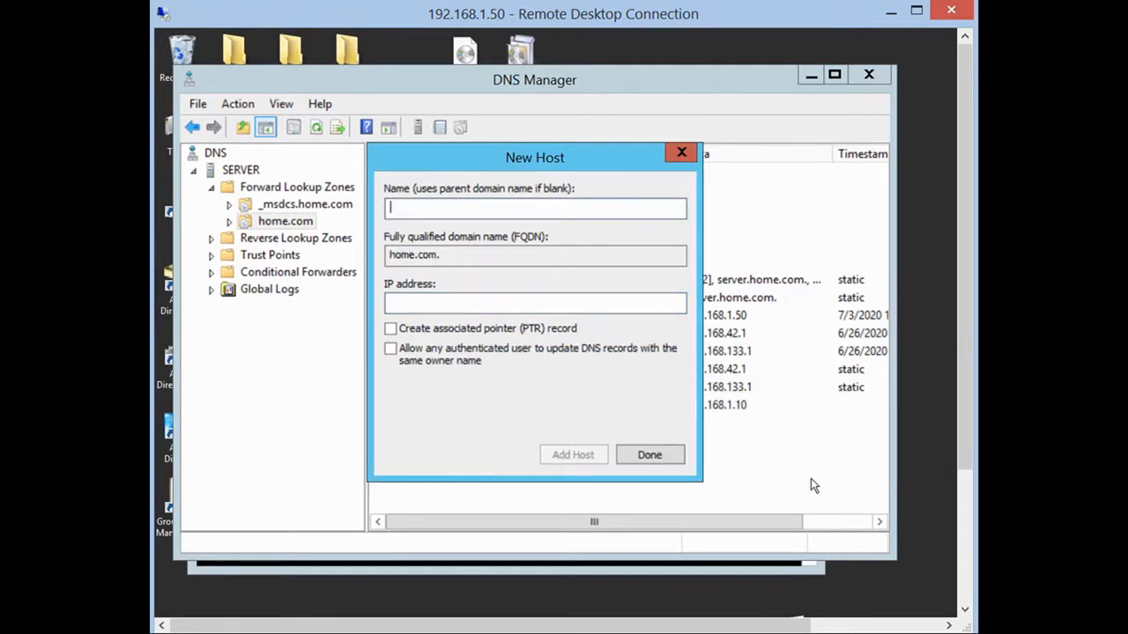
click(670, 454)
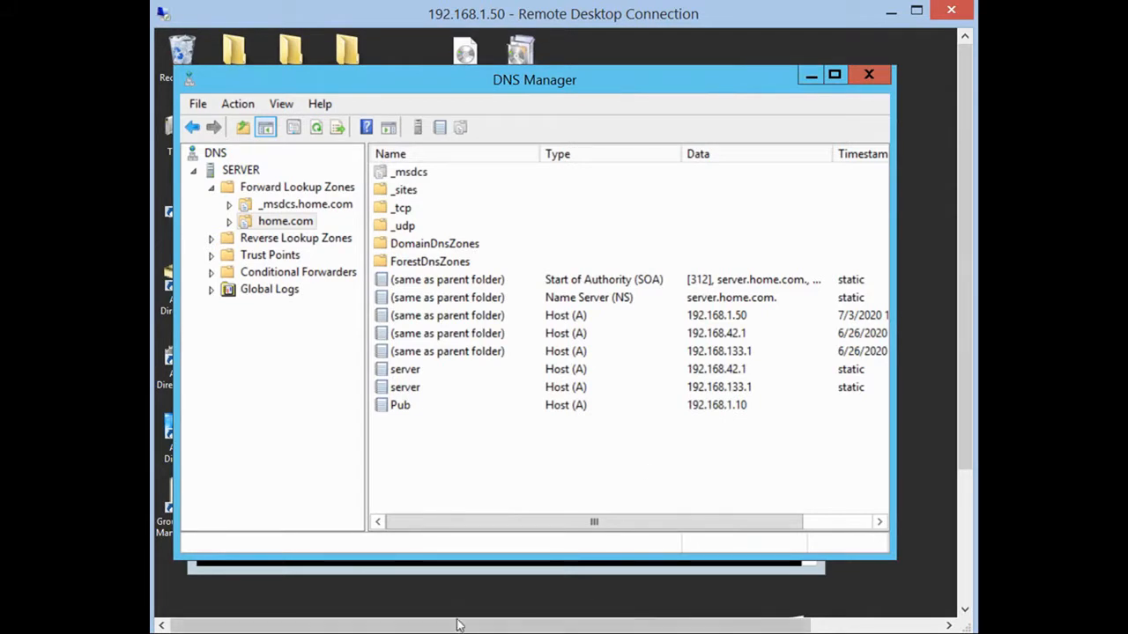
click(478, 568)
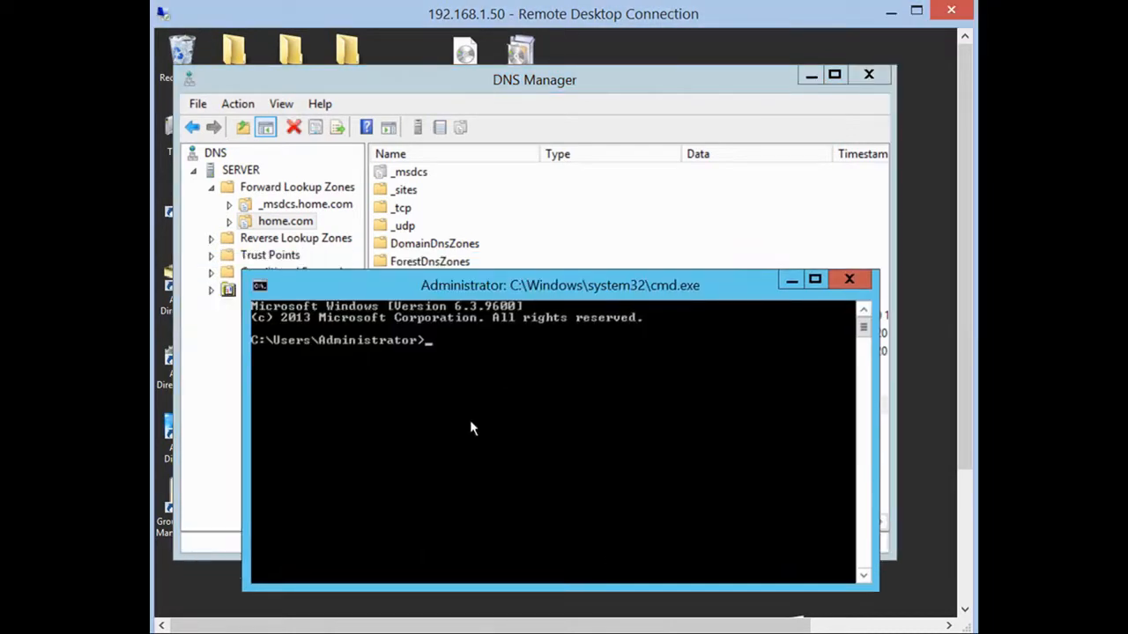
Run nslookup to verify pub.home.com resolves to 192.168.1.10.
text(nslookup)
key(Return)
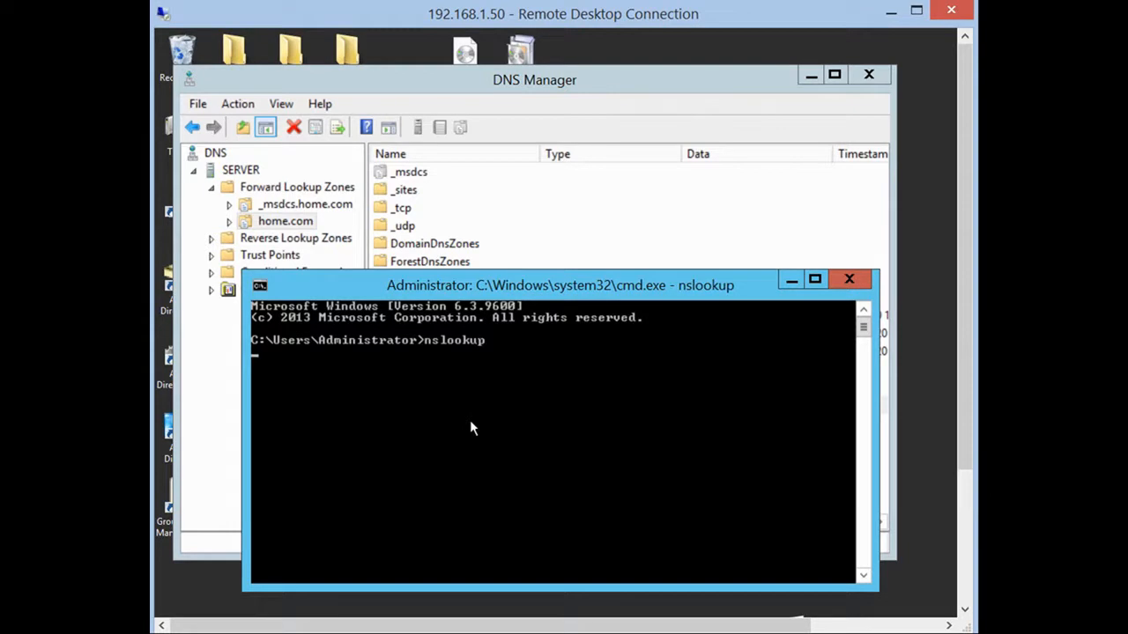
text(pub.home.com)
key(Return)
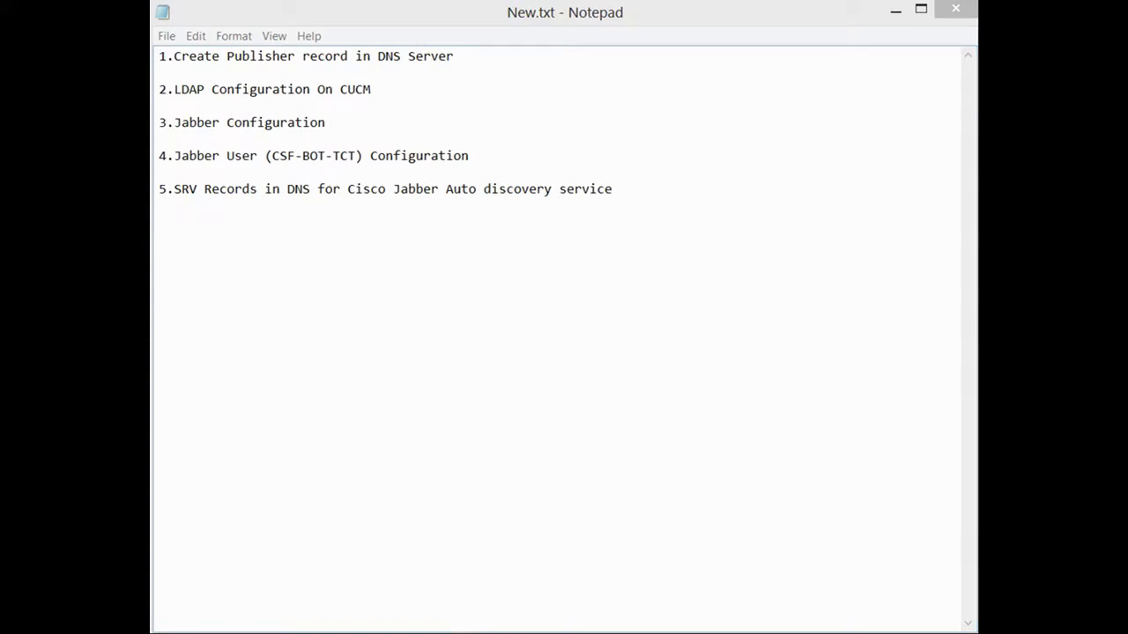
click(896, 10)
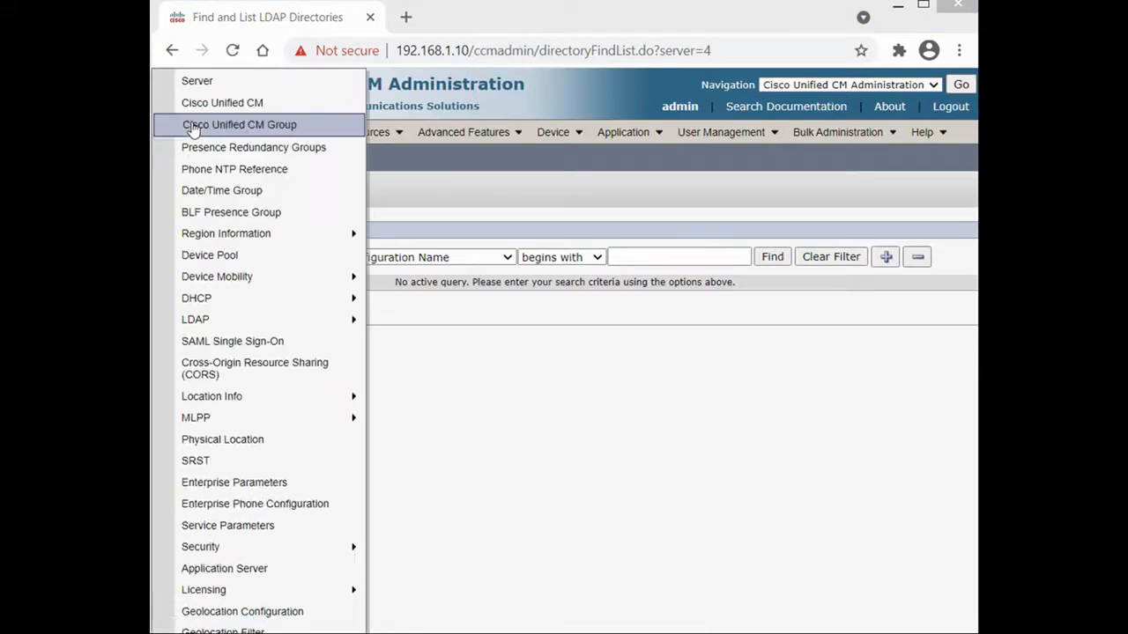
Enable LDAP synchronization with Microsoft Active Directory as server type and save.
mouse_move(348, 133)
mouse_move(158, 132)
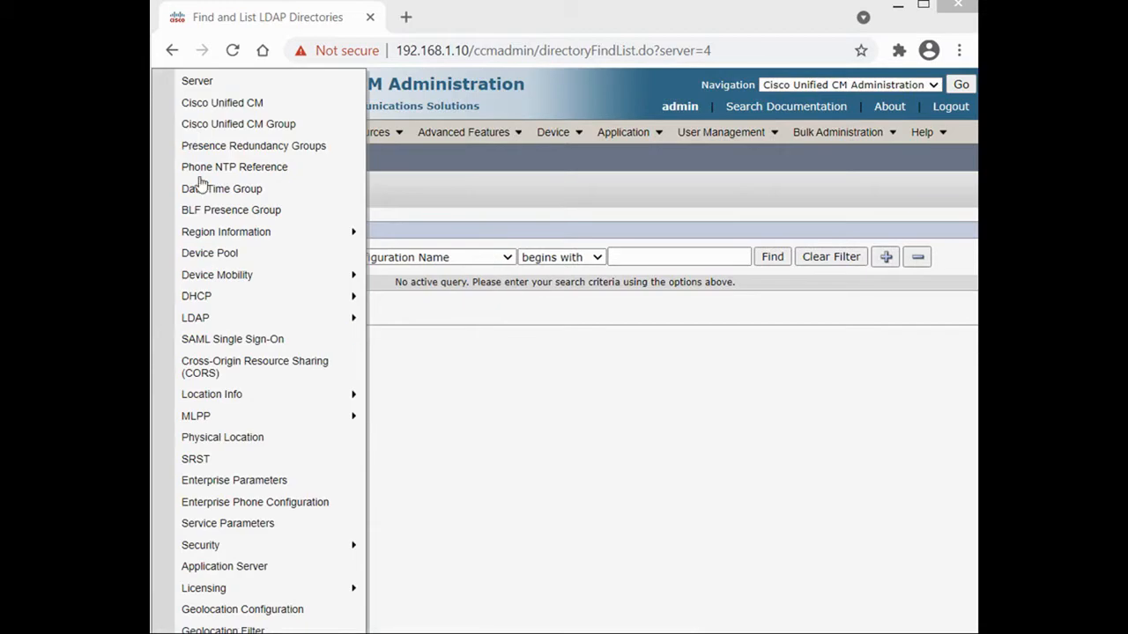
mouse_move(271, 323)
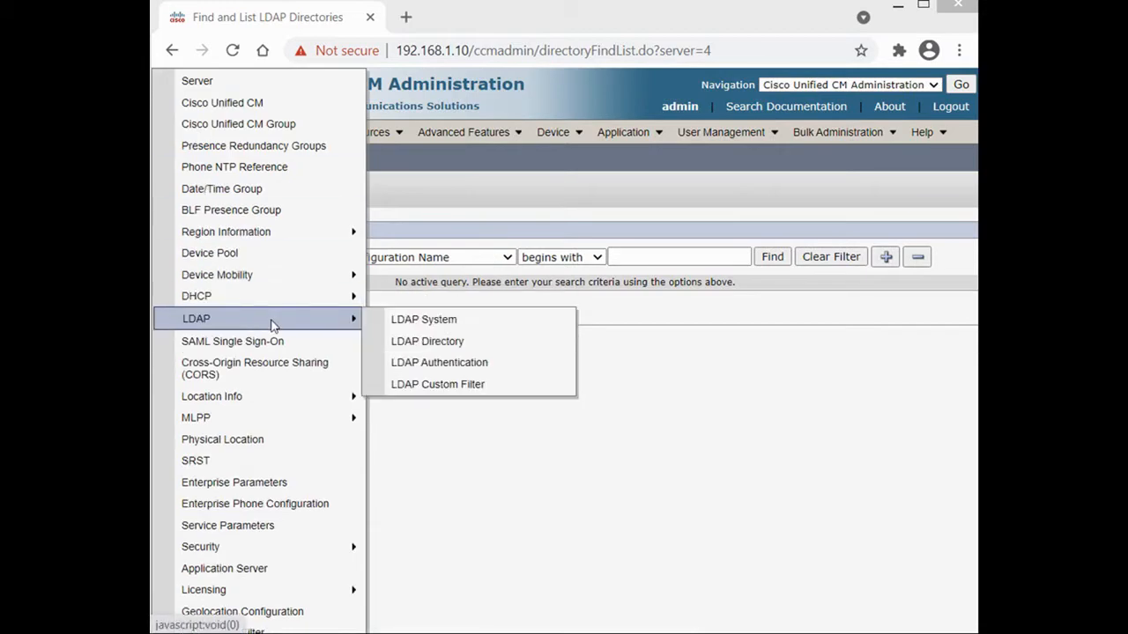
click(406, 323)
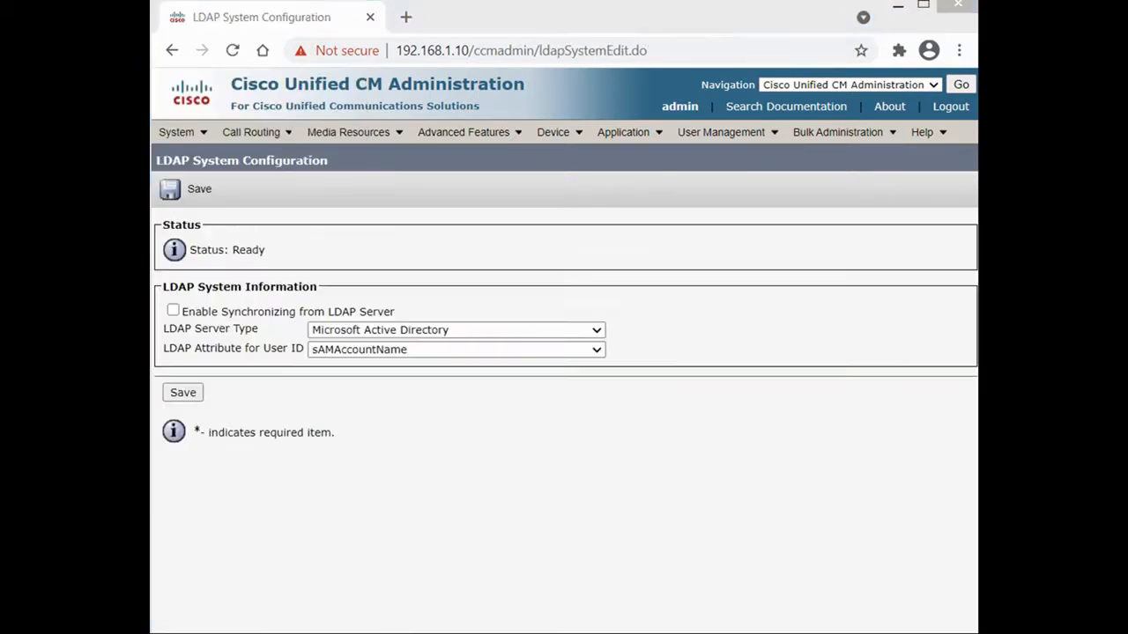
click(173, 311)
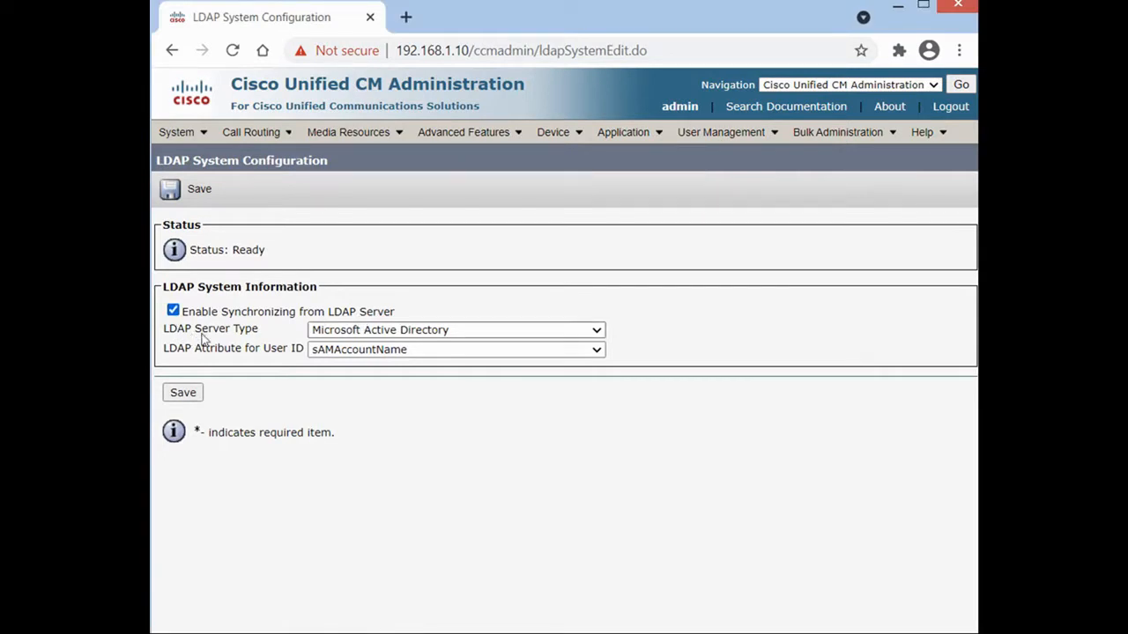
click(390, 334)
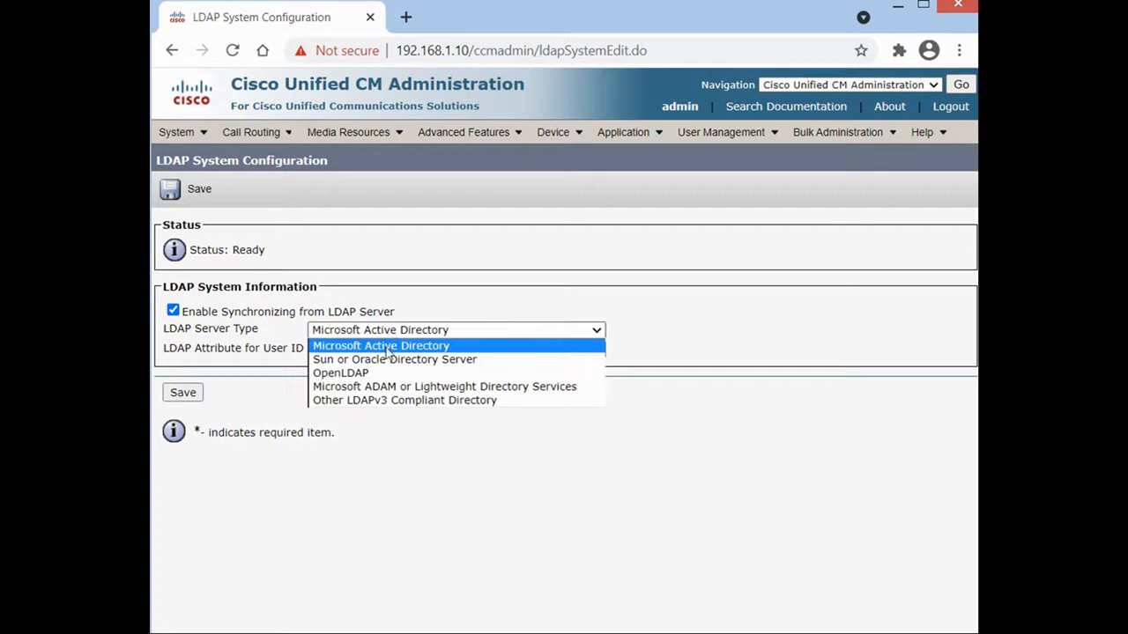
click(388, 346)
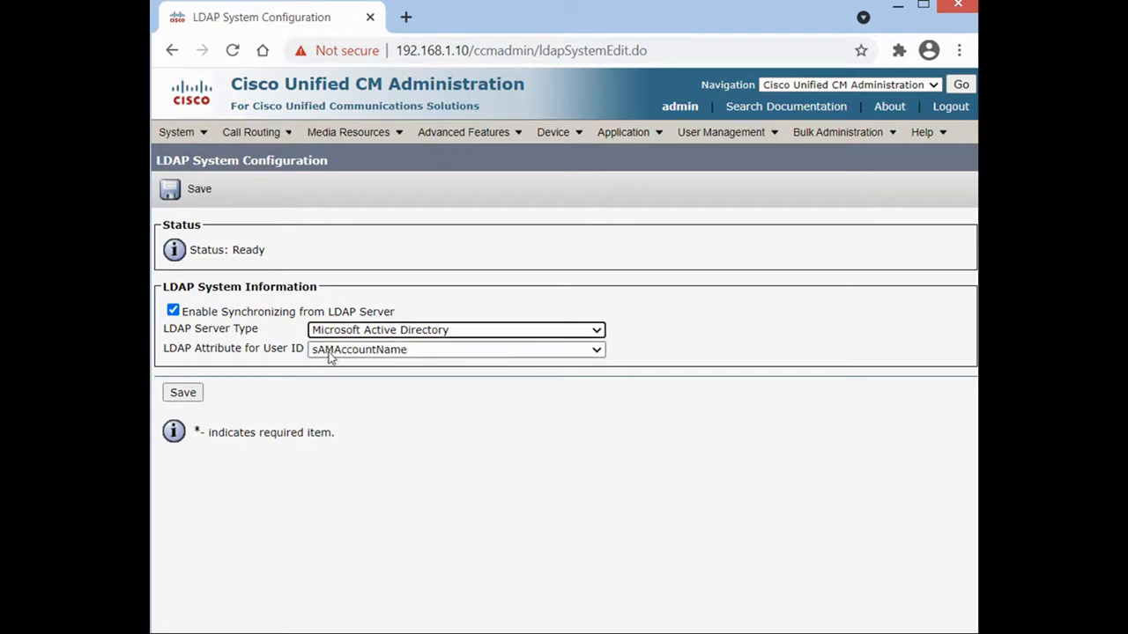
click(184, 393)
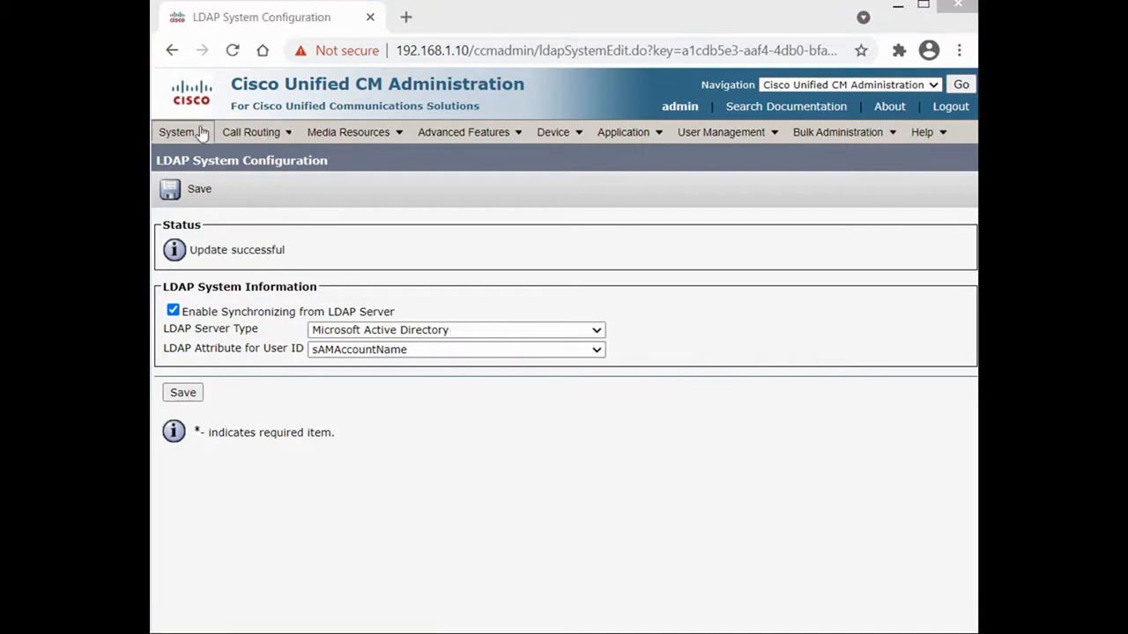
Start a new LDAP directory from System > LDAP > LDAP Directory.
mouse_move(202, 131)
mouse_move(247, 319)
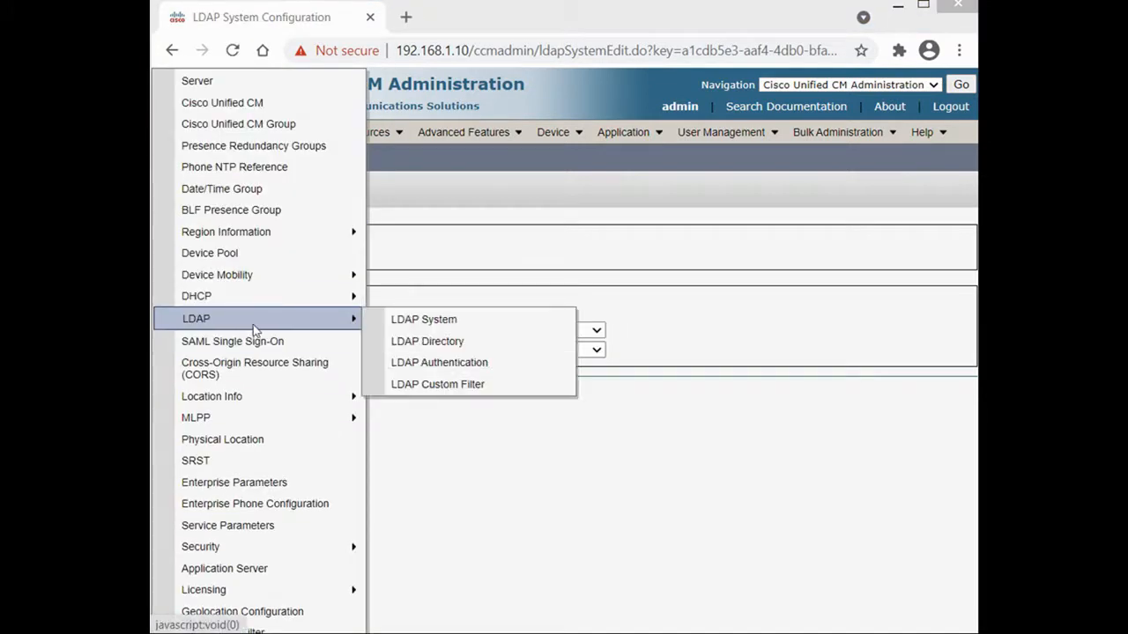
click(439, 345)
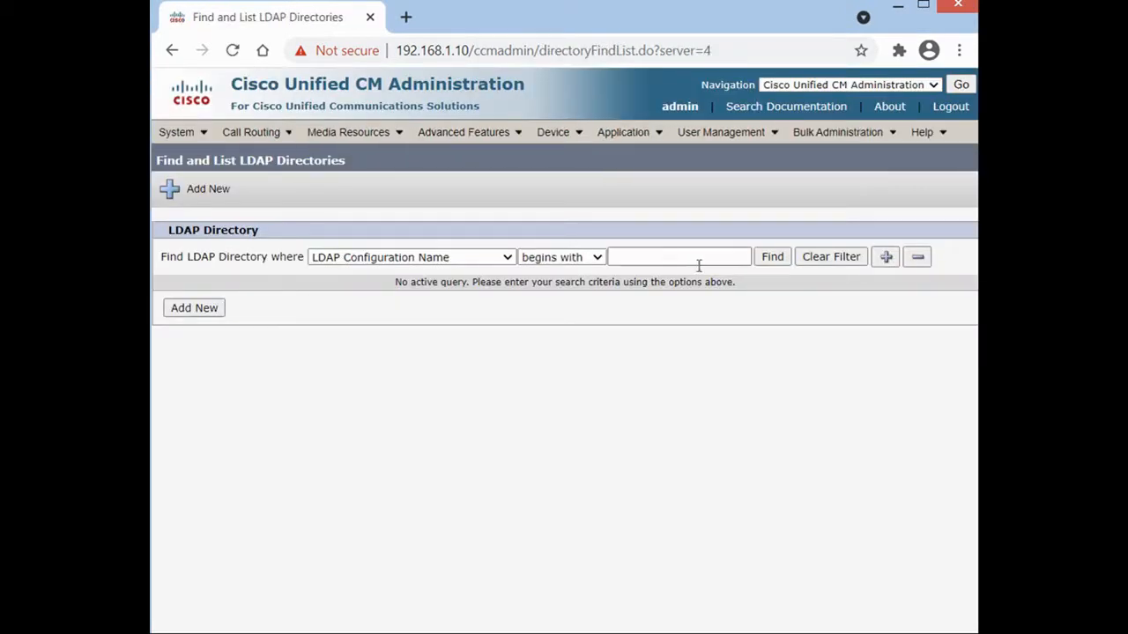
click(772, 258)
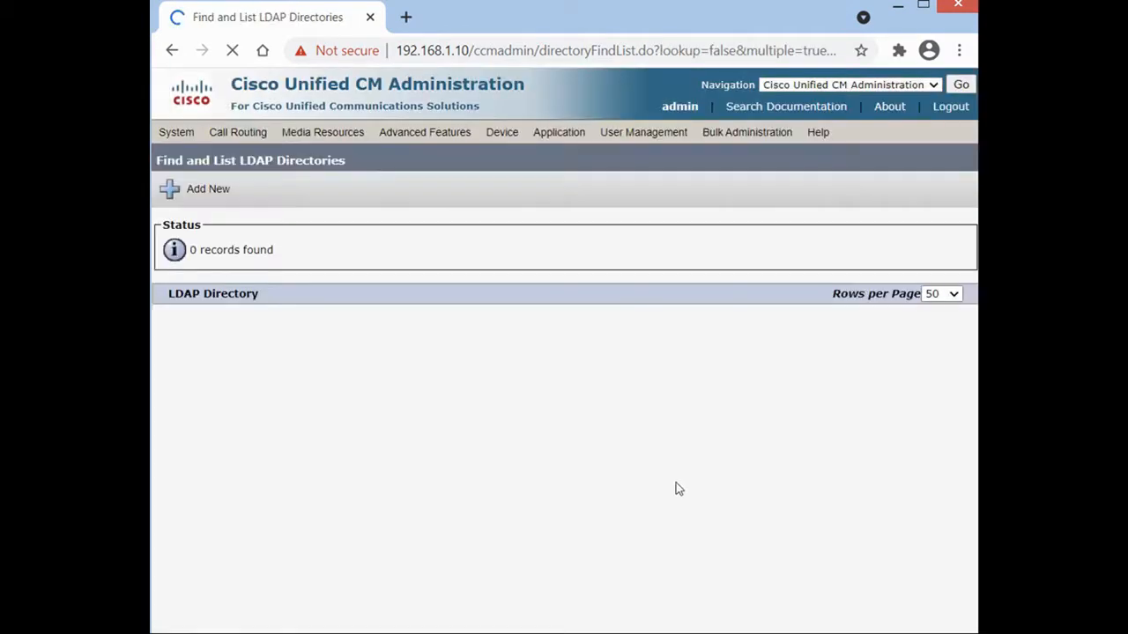
click(208, 374)
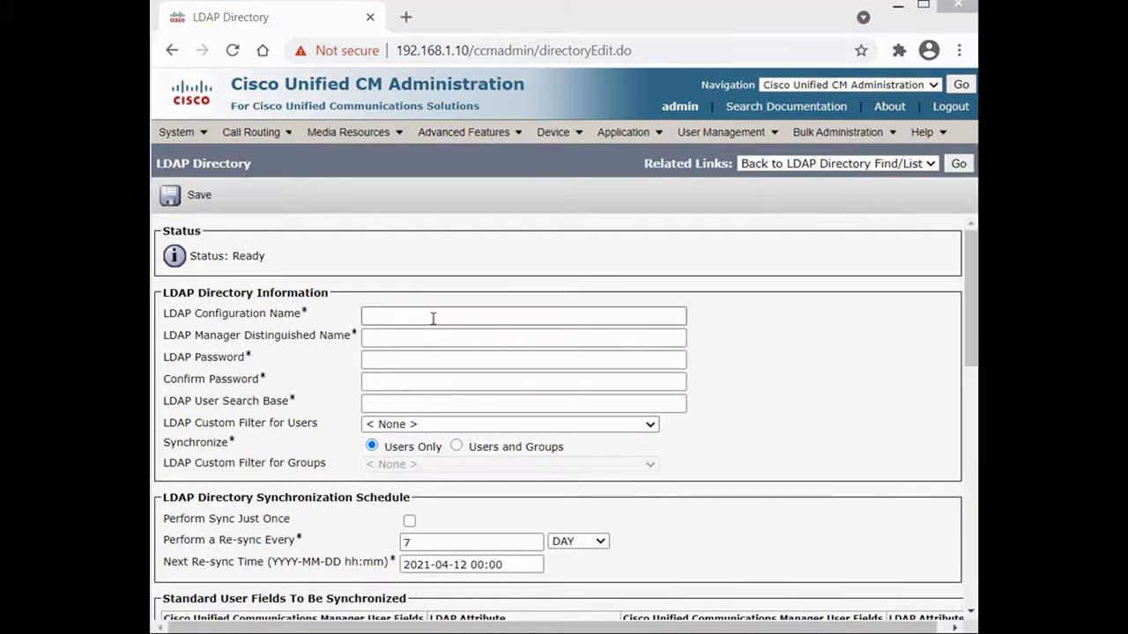
Enter HomeLab as the LDAP configuration name.
click(432, 319)
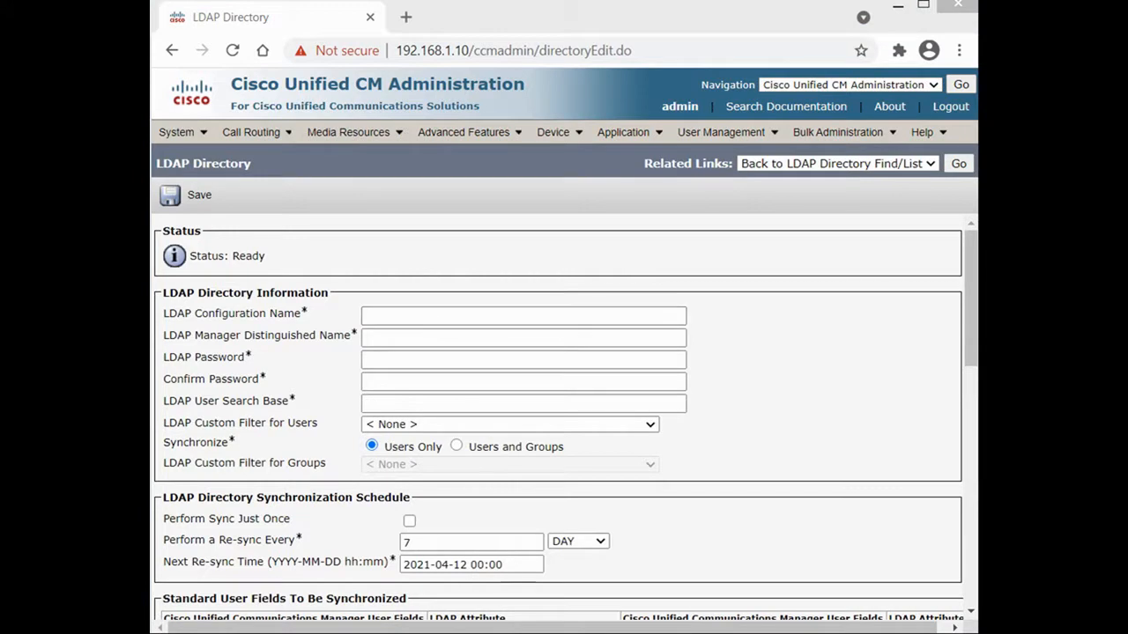
click(492, 315)
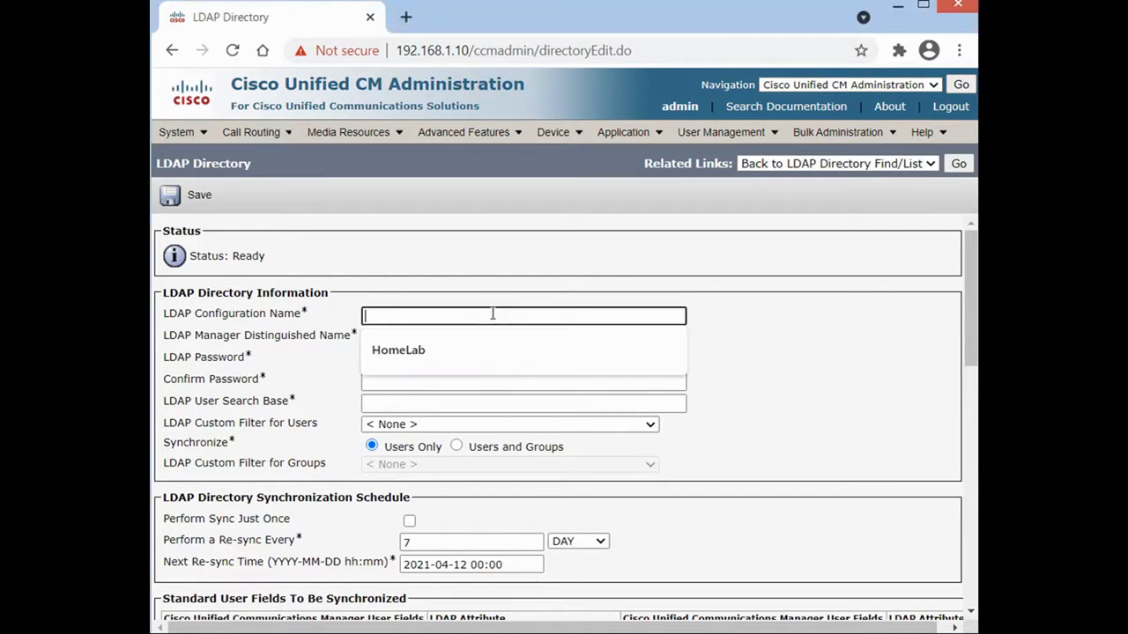
click(426, 352)
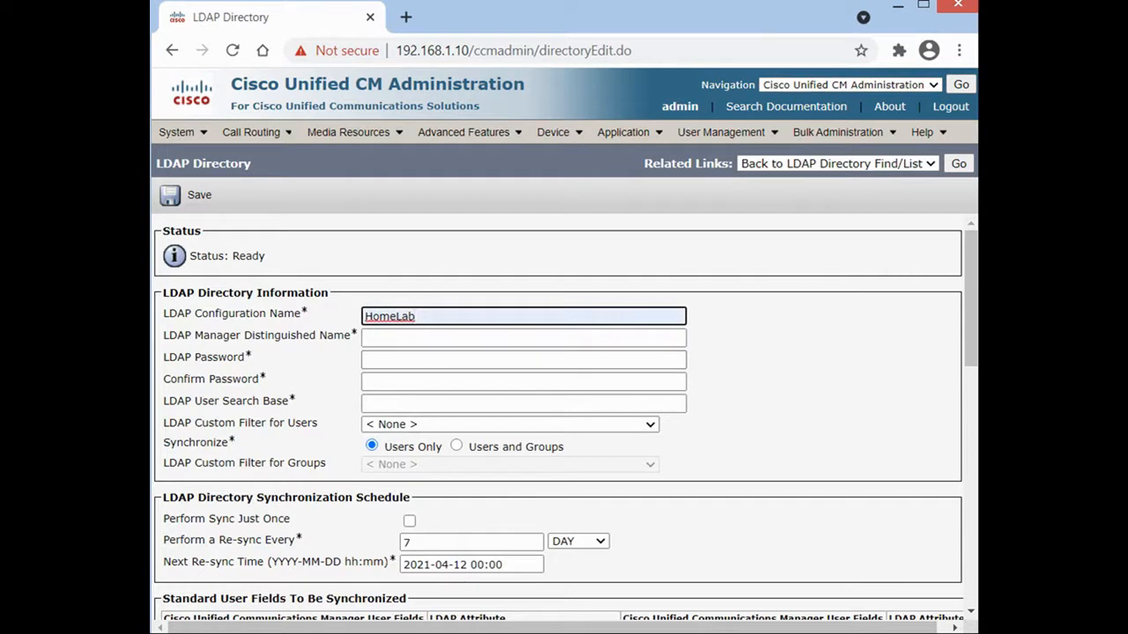
key(alt+Tab)
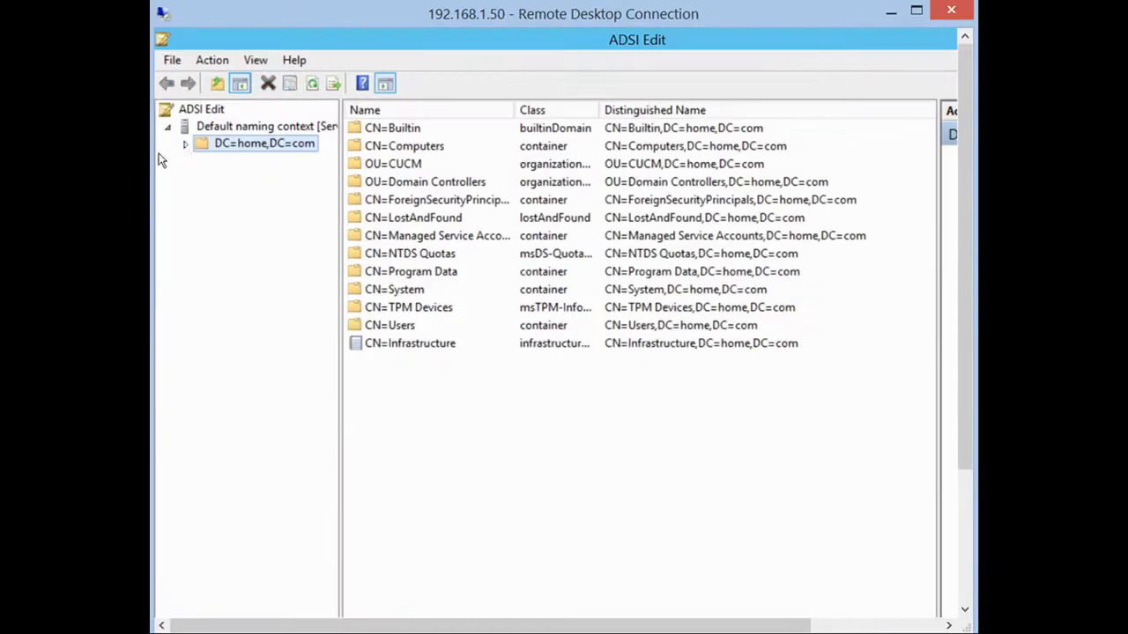
Browse ADSI Edit's DC=home,DC=com tree, including the CUCM unit's CUCMUSER account.
click(185, 146)
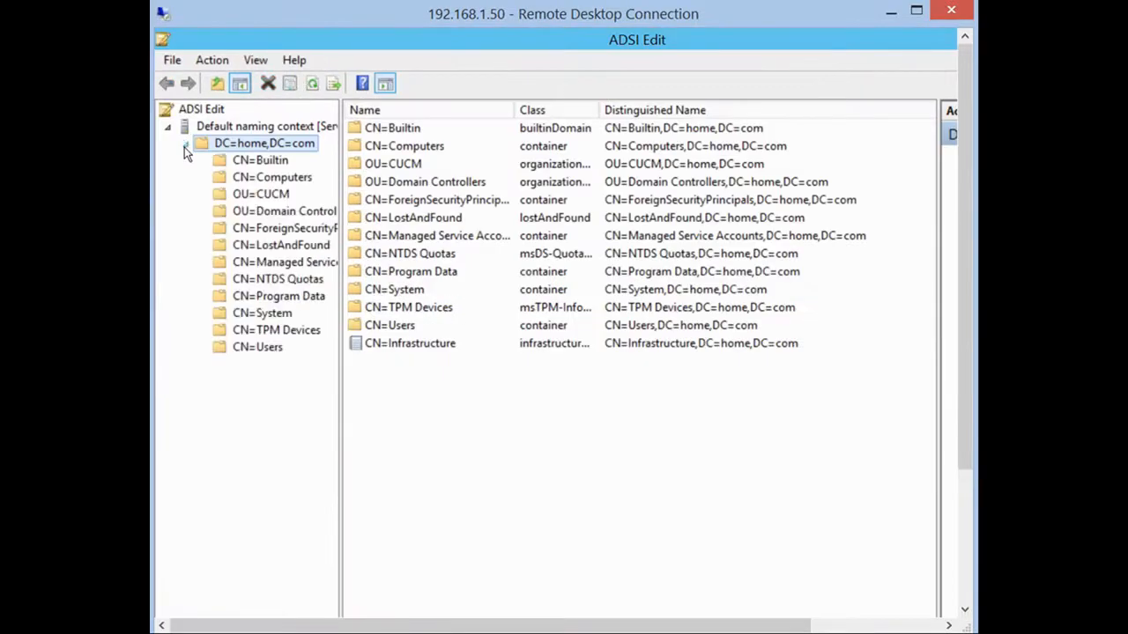
click(273, 193)
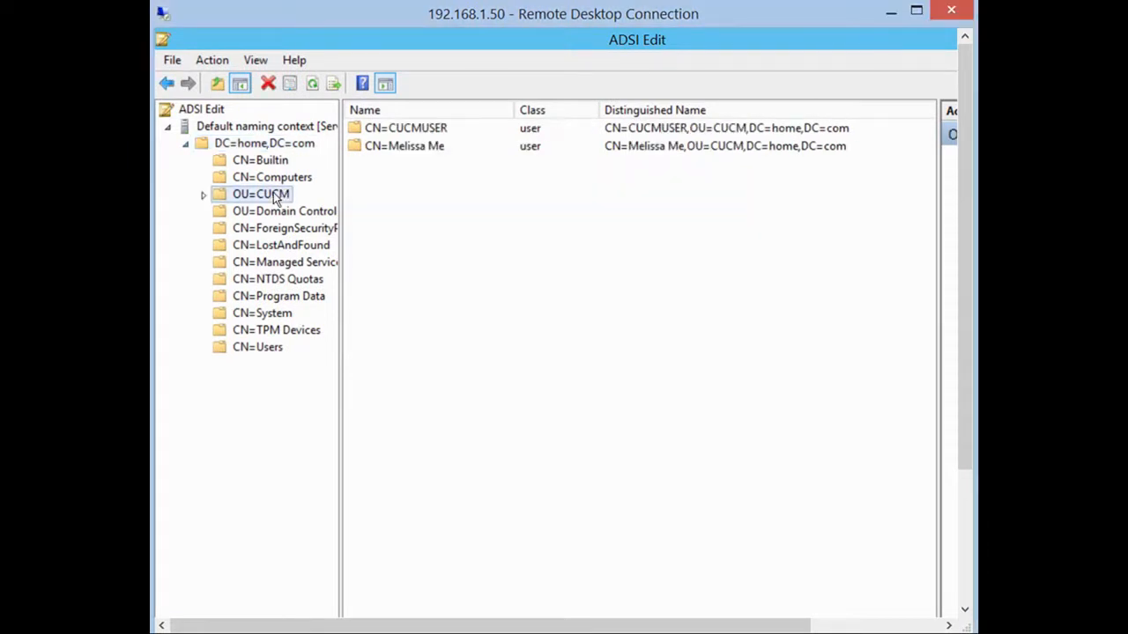
click(414, 132)
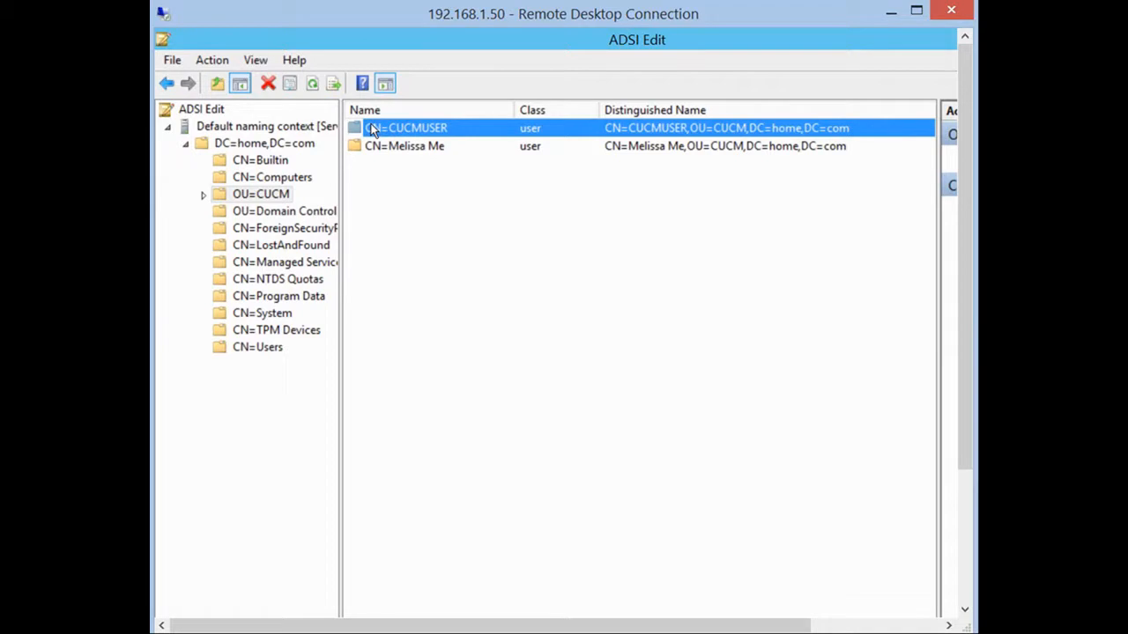
click(264, 196)
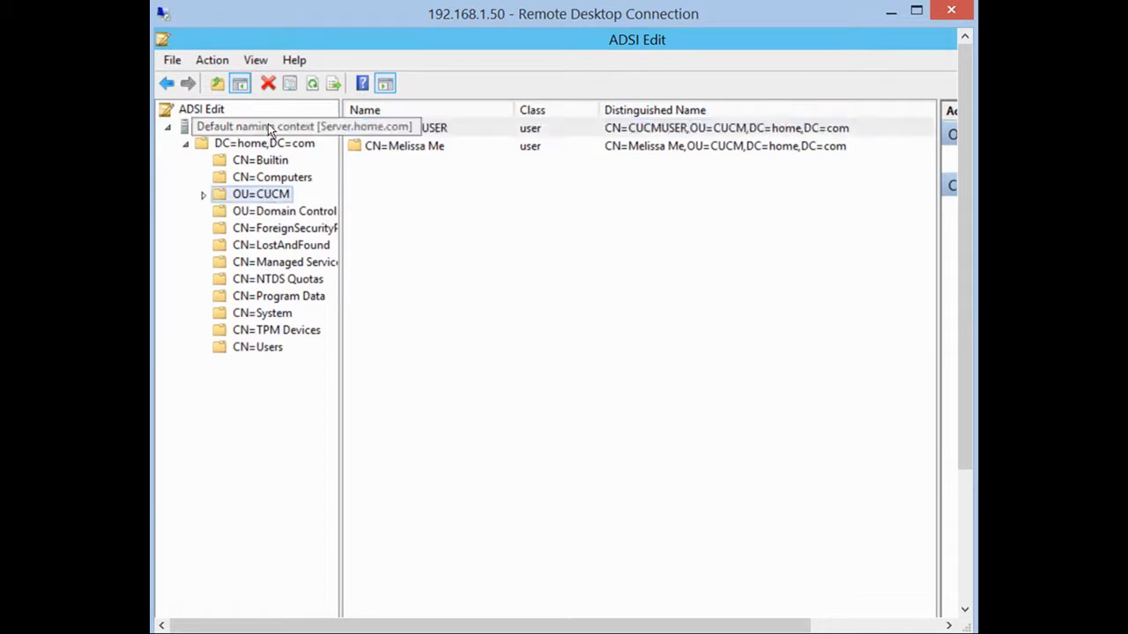
click(265, 144)
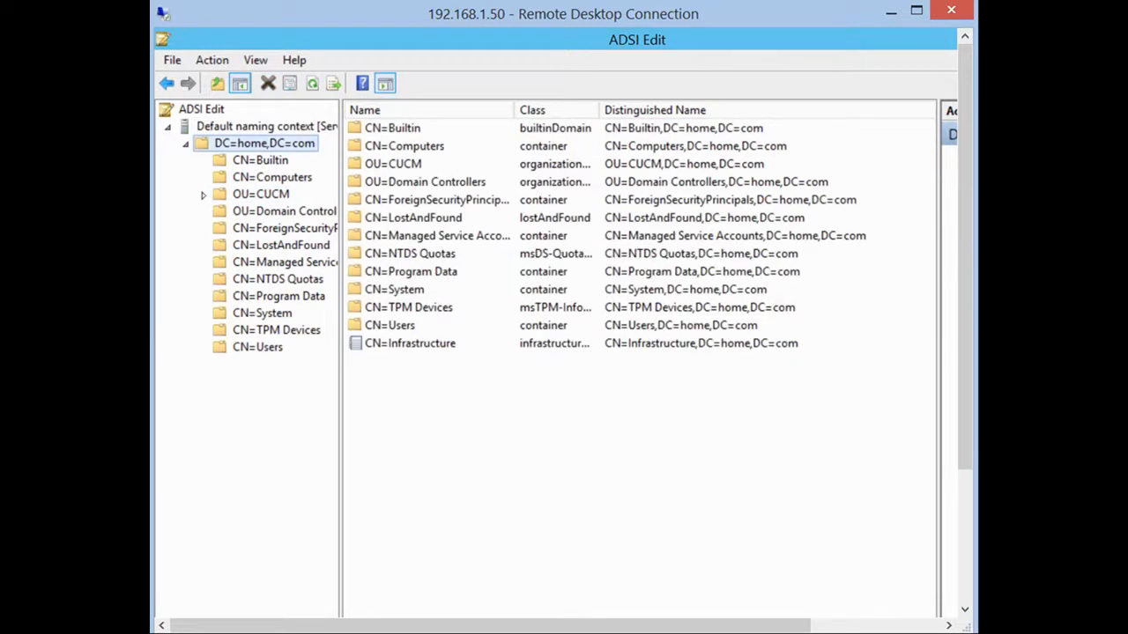
click(890, 11)
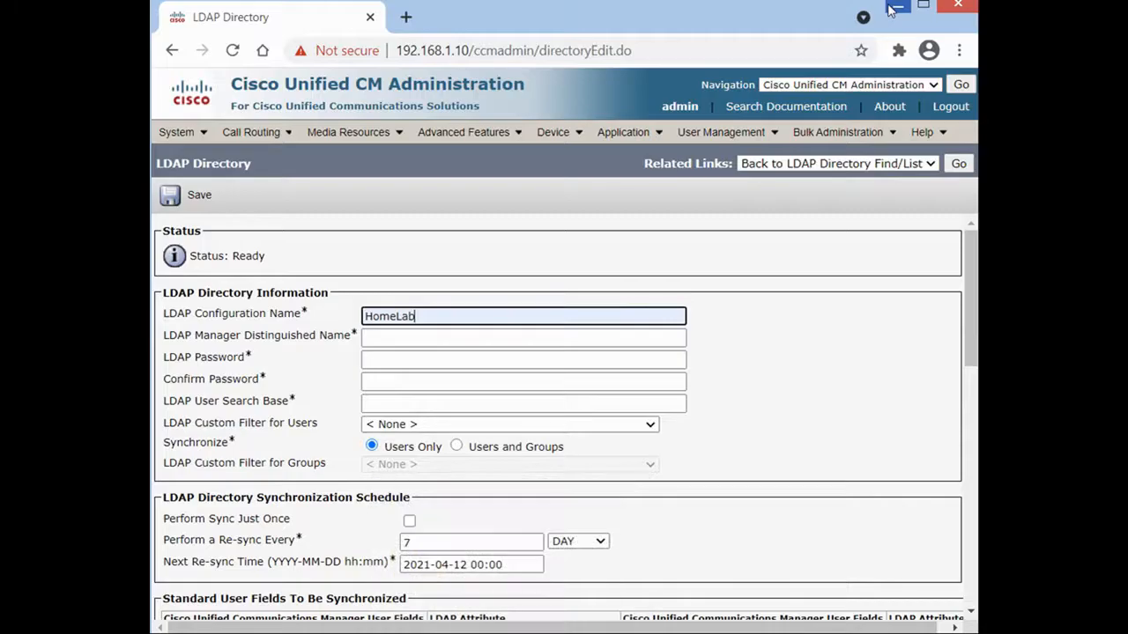
Paste CN=CUCMUSER as manager DN and OU=CUCM, DC=home, DC=com as user search base.
click(376, 339)
right_click(375, 340)
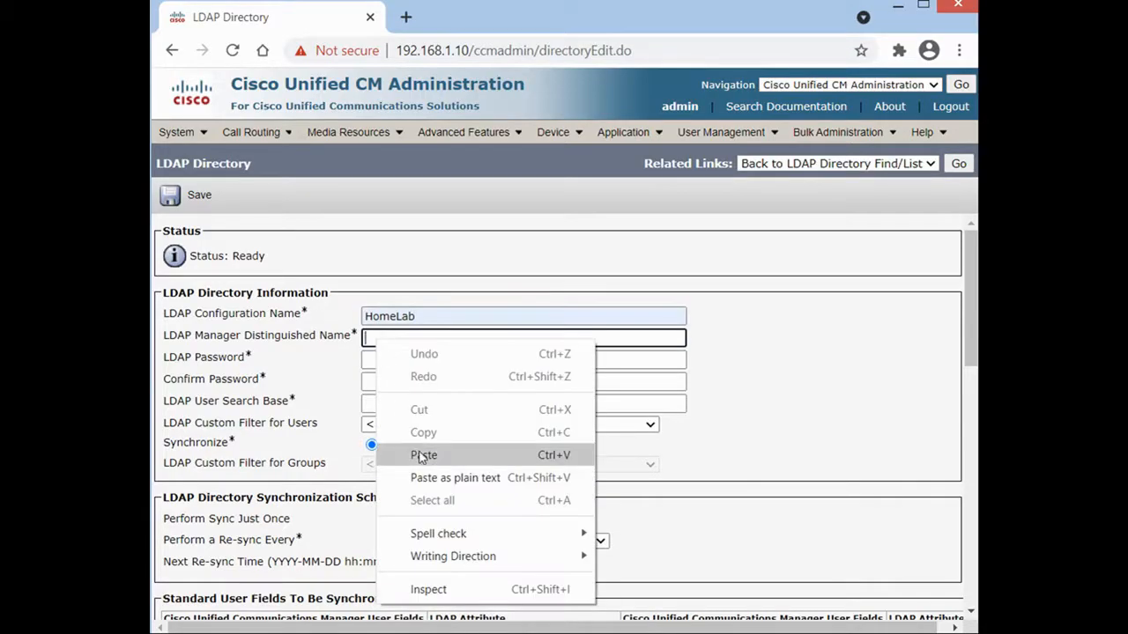
click(423, 455)
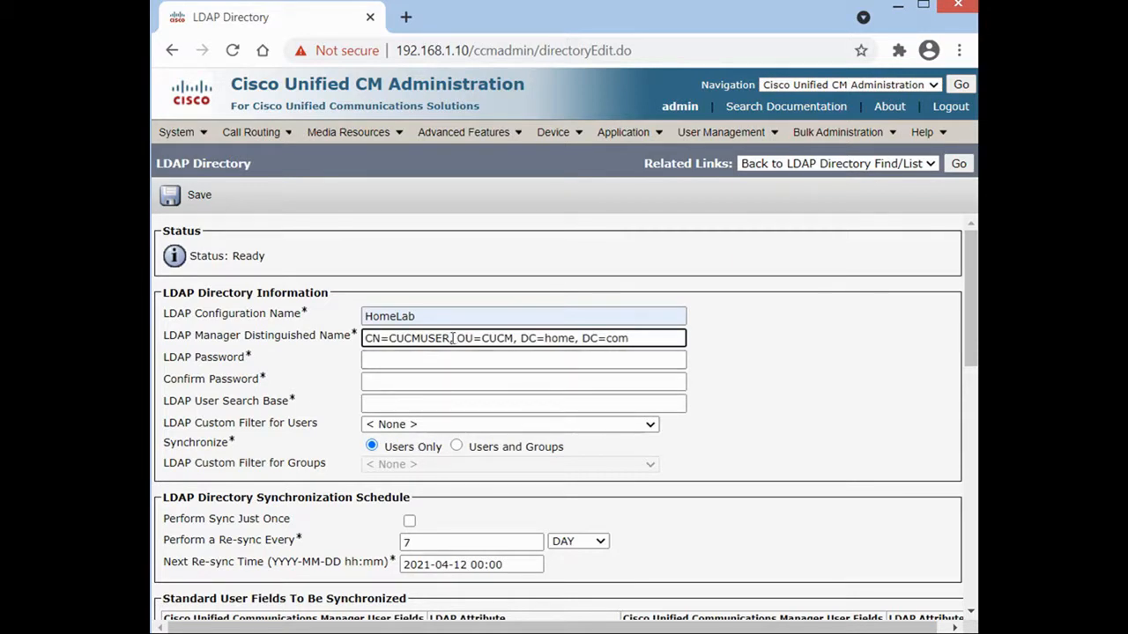
drag(458, 338, 640, 342)
right_click(620, 340)
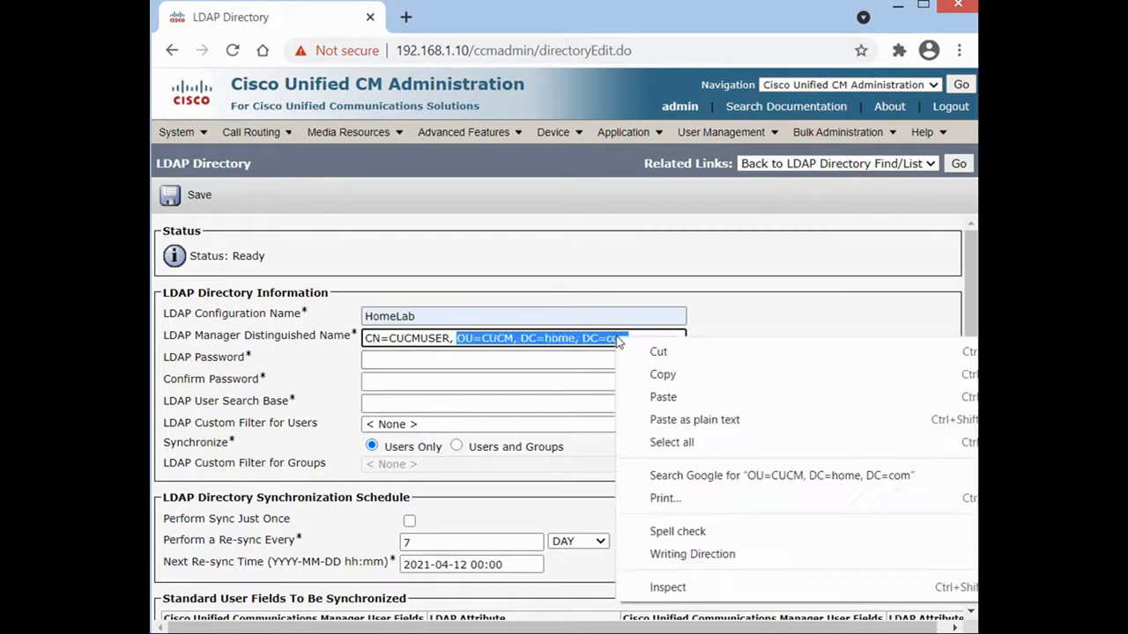
click(675, 370)
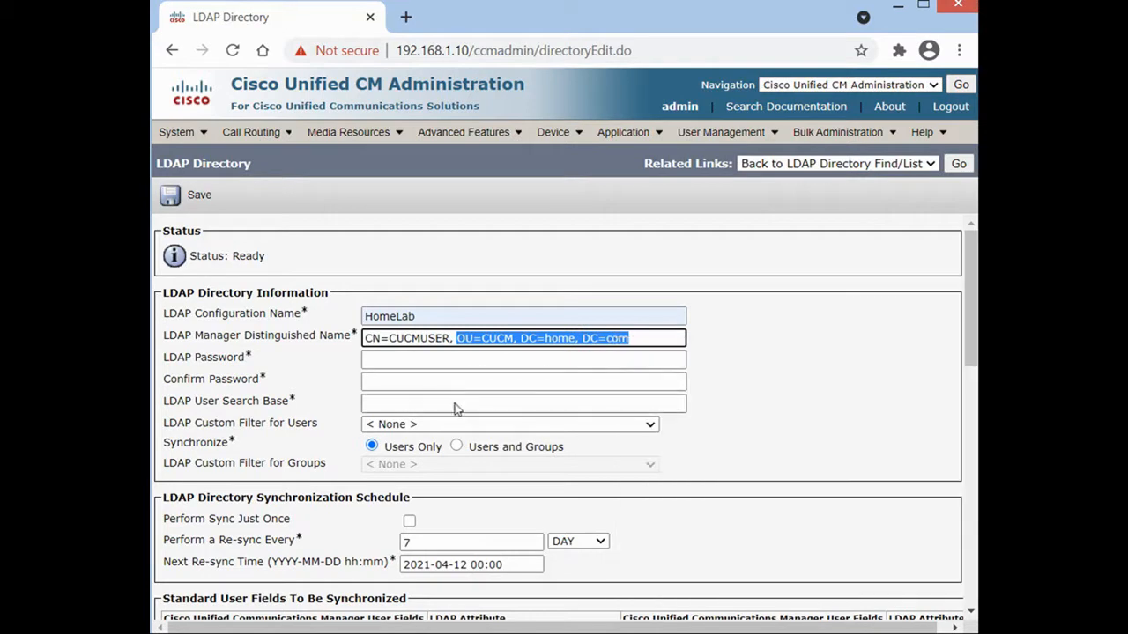
right_click(455, 402)
click(511, 519)
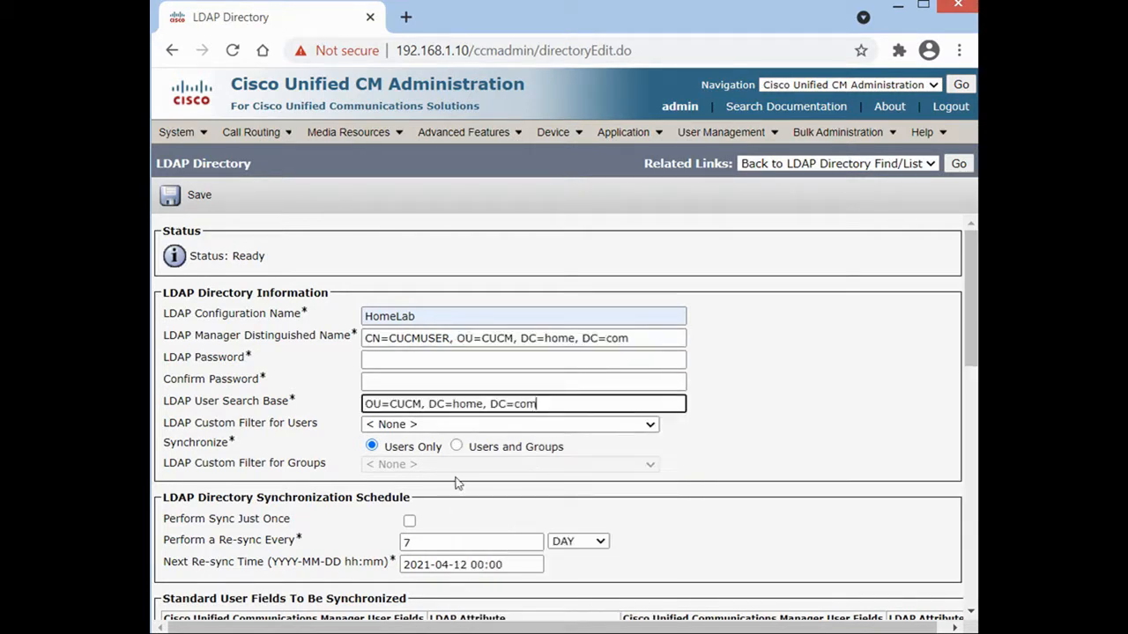
Enter and confirm the LDAP manager password.
click(385, 359)
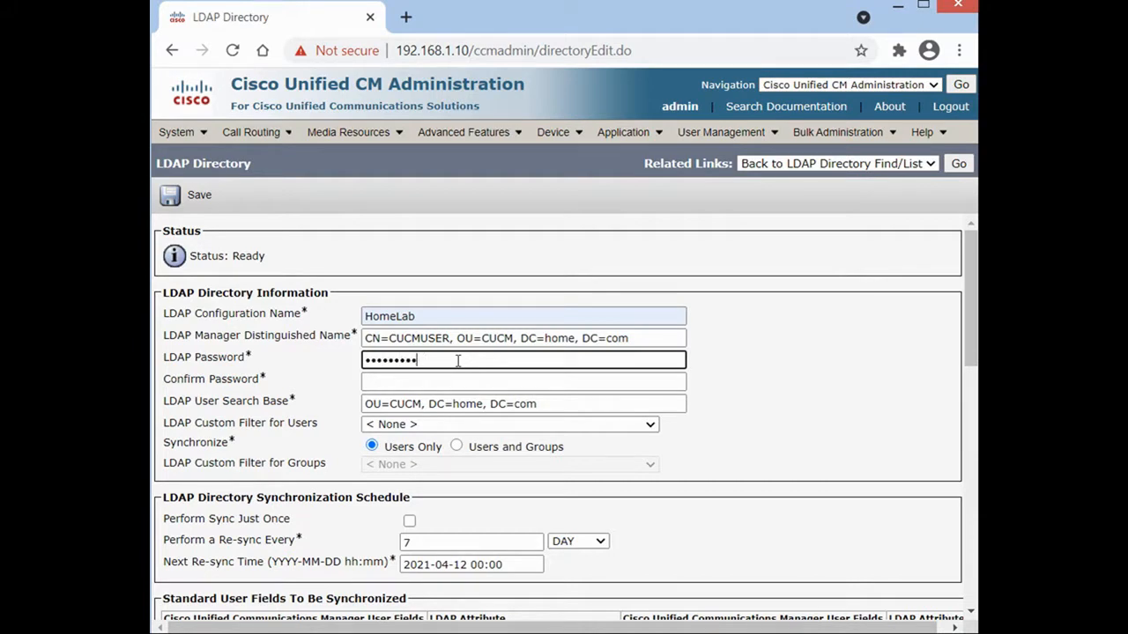
key(Tab)
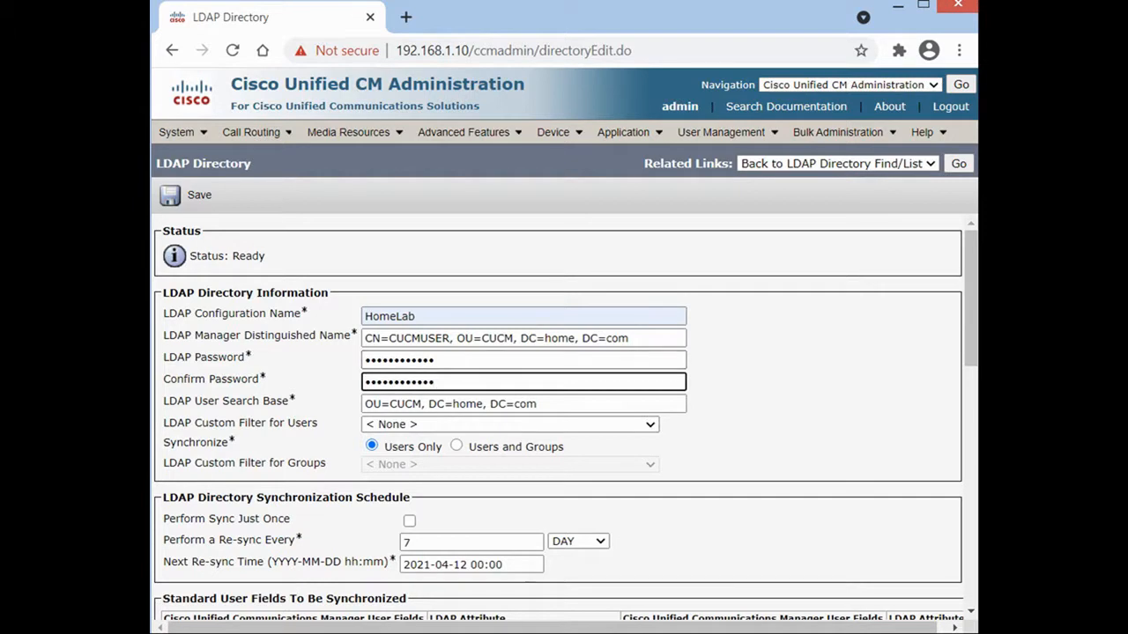
click(398, 633)
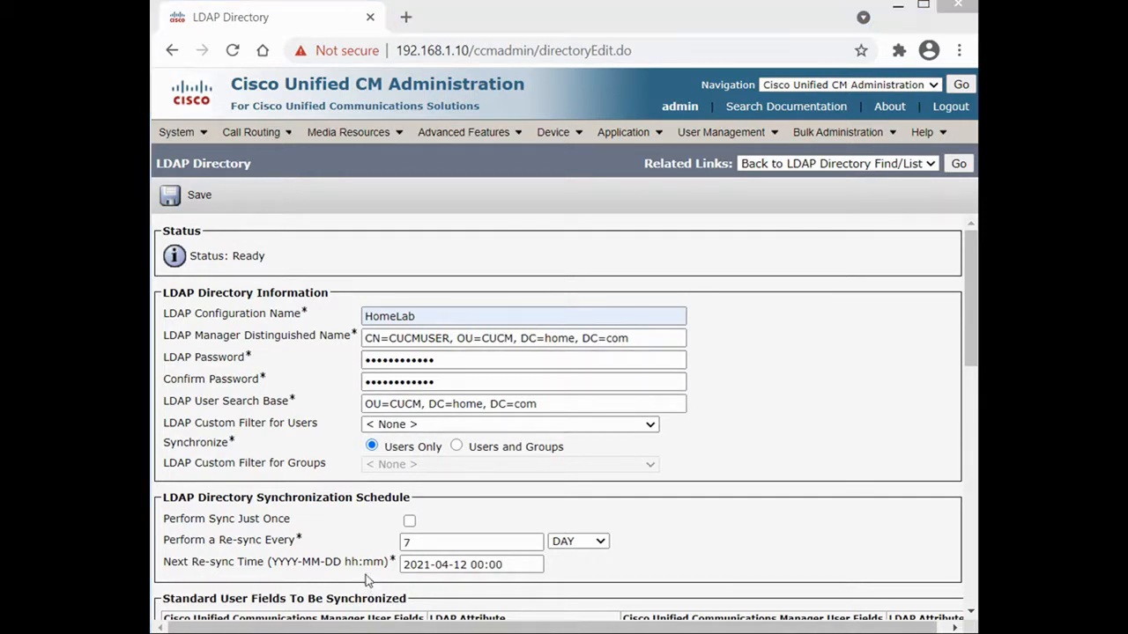
Set the LDAP server to 192.168.1.50 and save the HomeLab directory.
drag(967, 356, 960, 625)
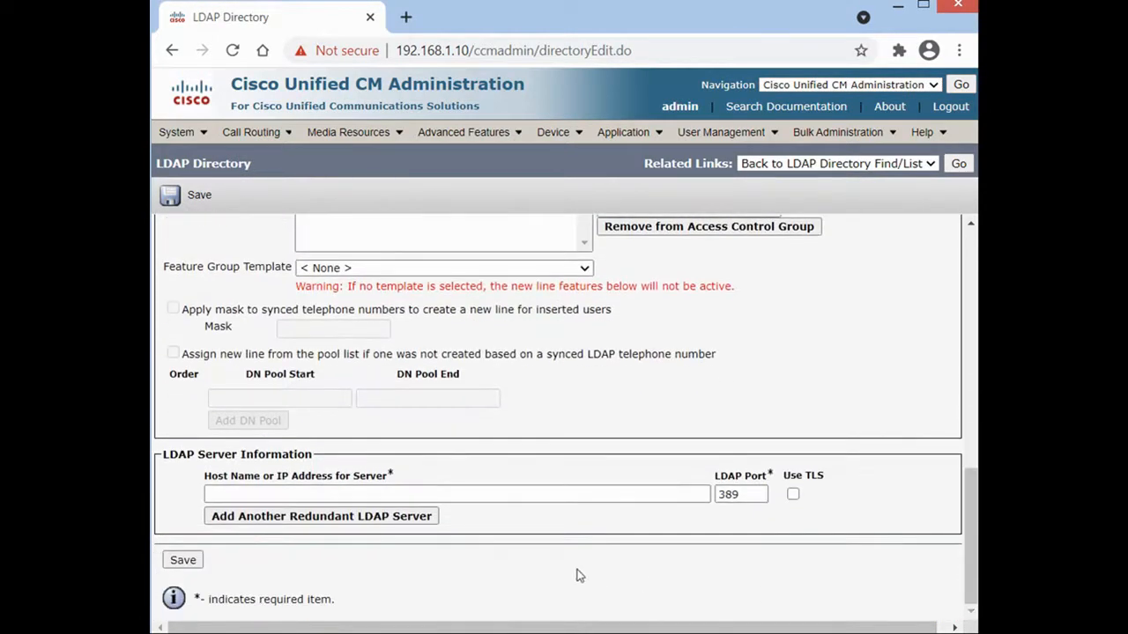
click(567, 494)
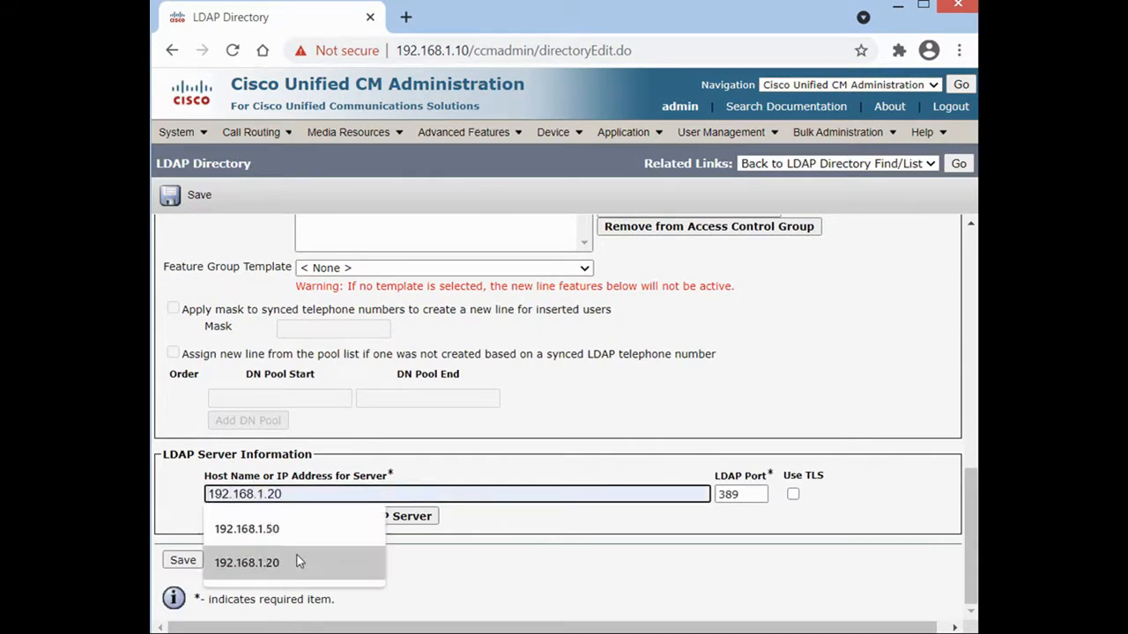
click(305, 530)
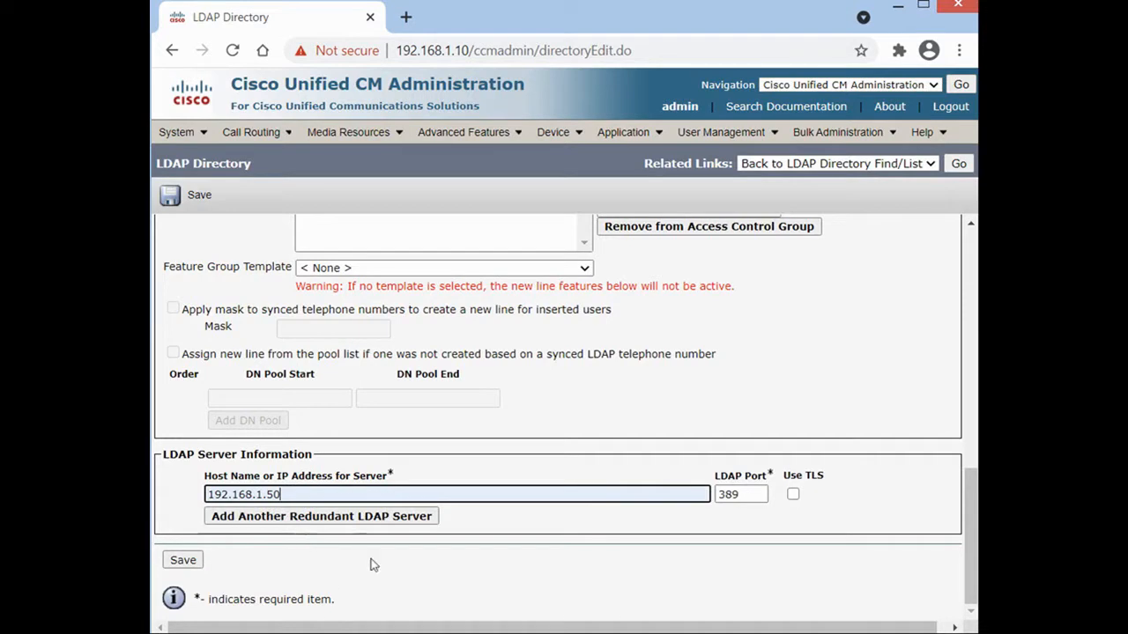
click(182, 562)
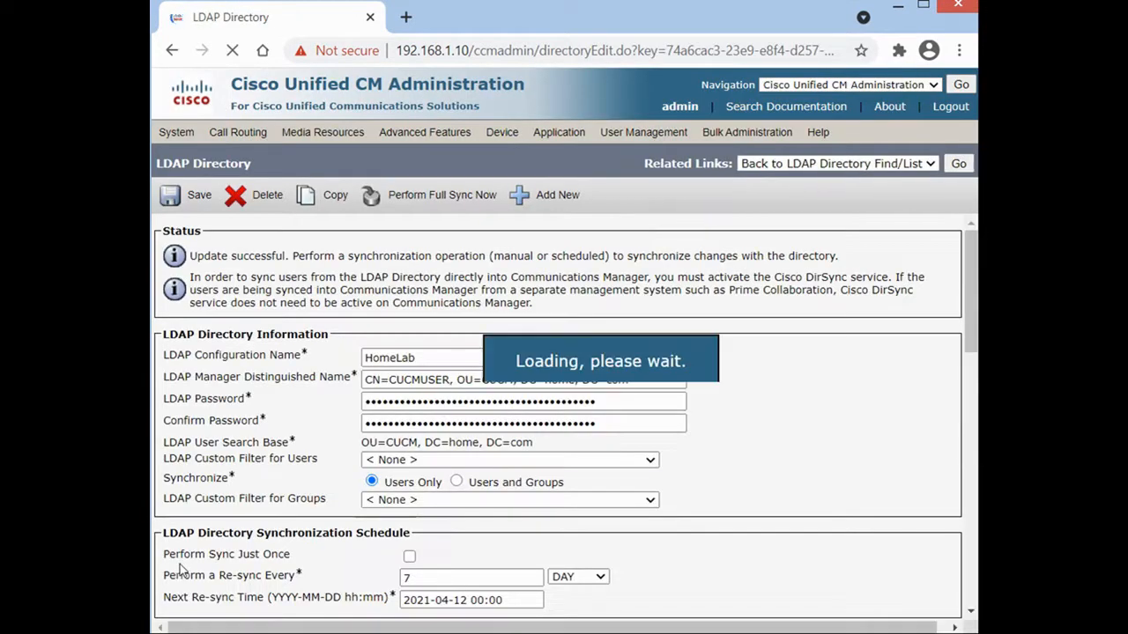
drag(656, 275, 890, 276)
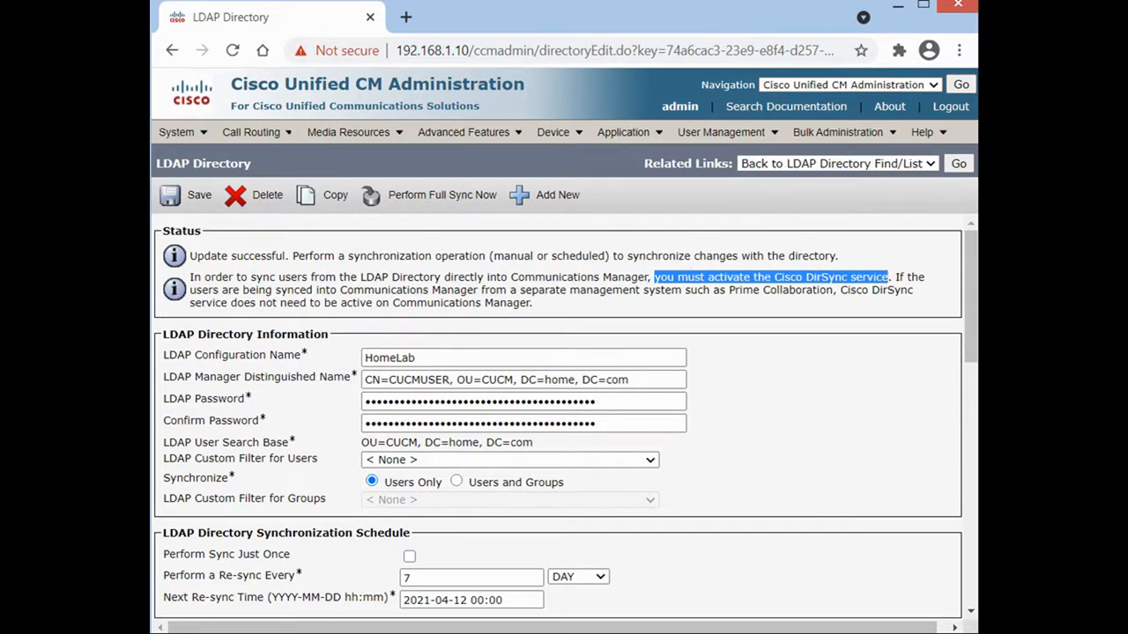
Pick Cisco Unified Serviceability in the Navigation dropdown and go there.
click(905, 88)
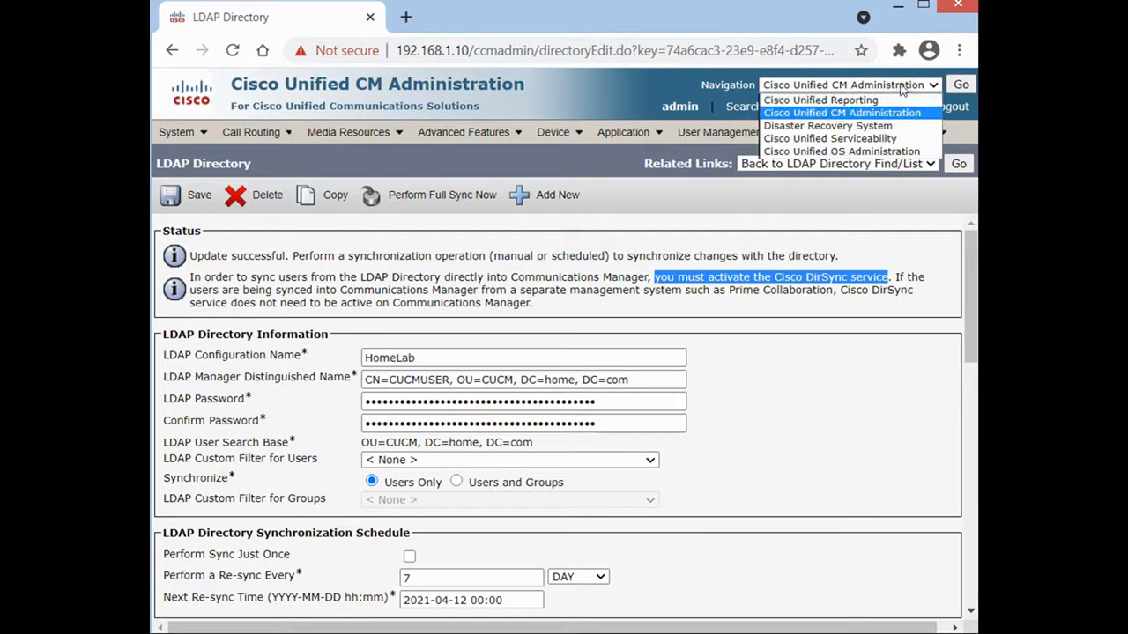
click(829, 140)
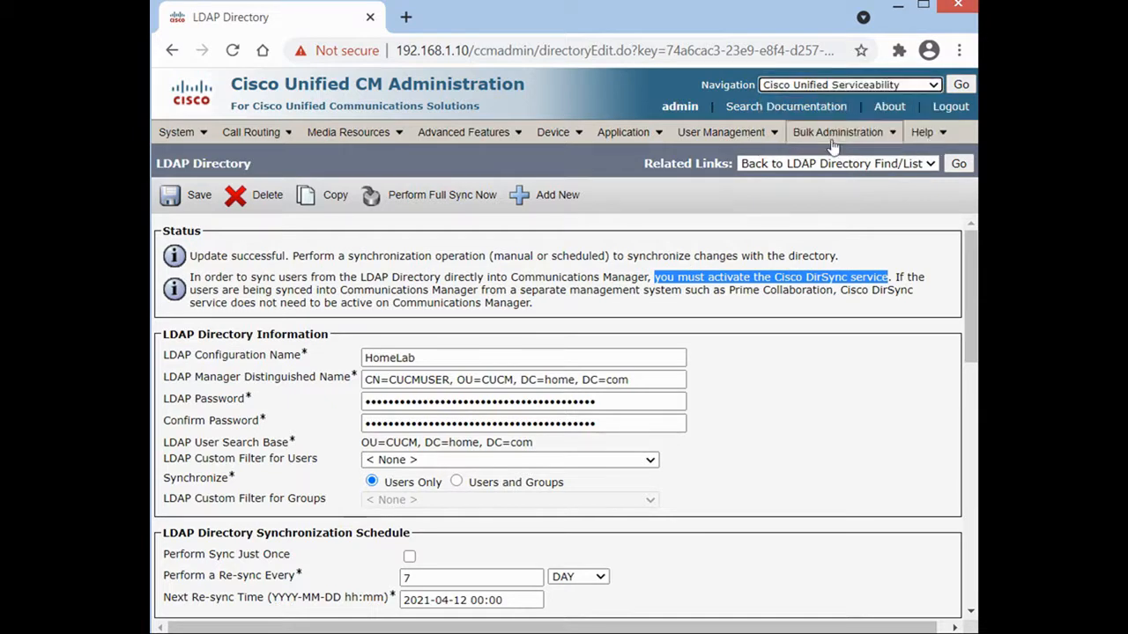
click(961, 86)
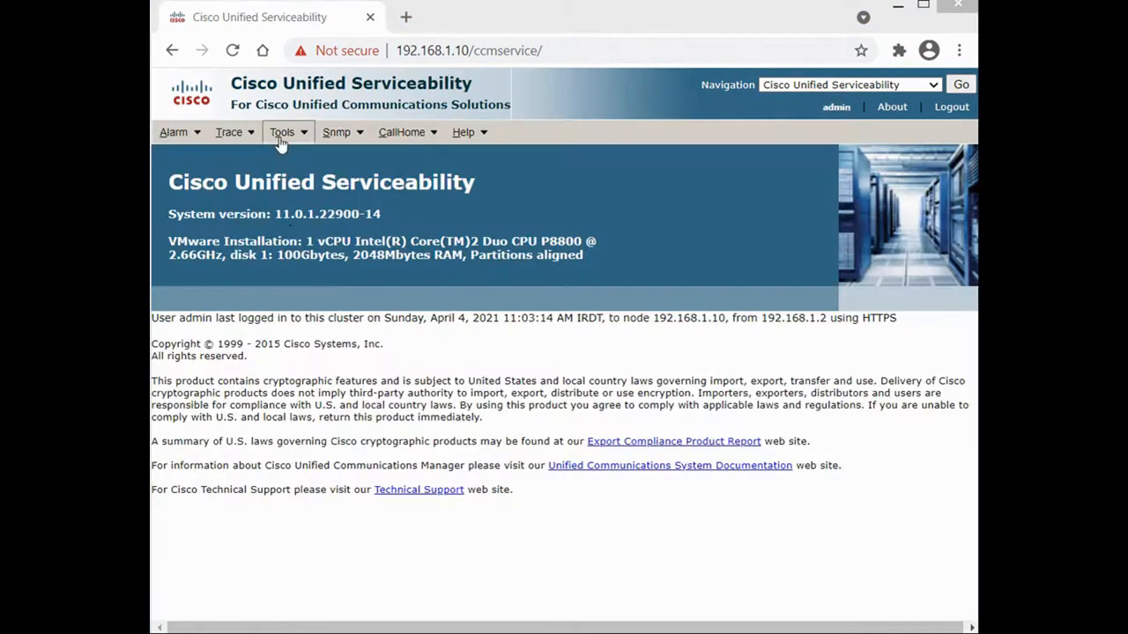
Activate Cisco DirSync on the Pub--CUCM Voice/Video server and confirm it shows Activated.
mouse_move(281, 141)
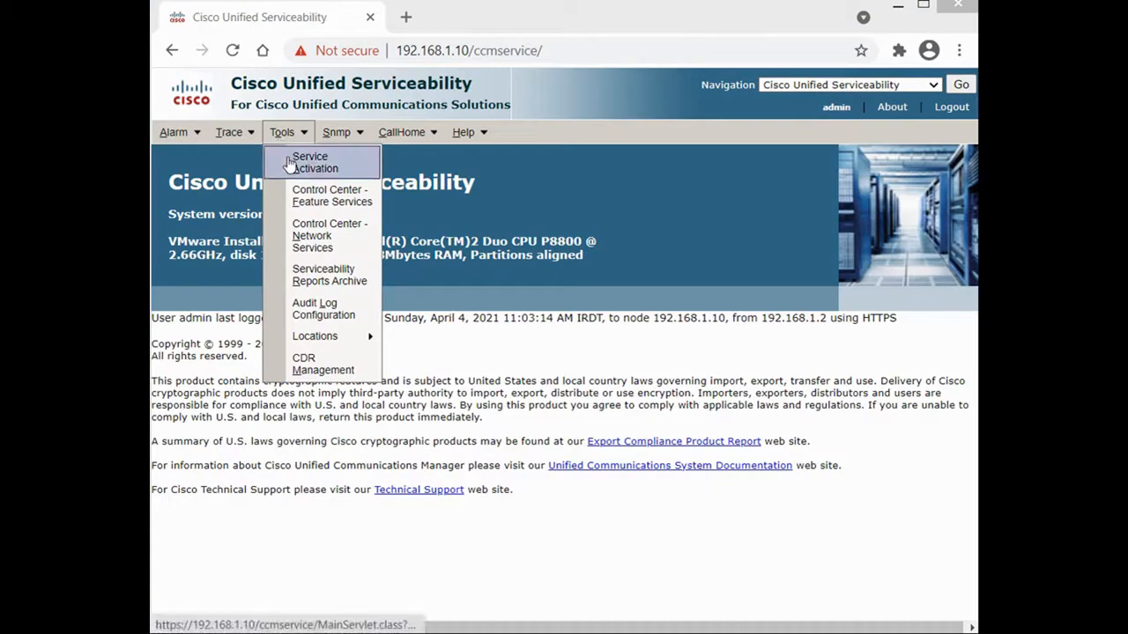
click(288, 165)
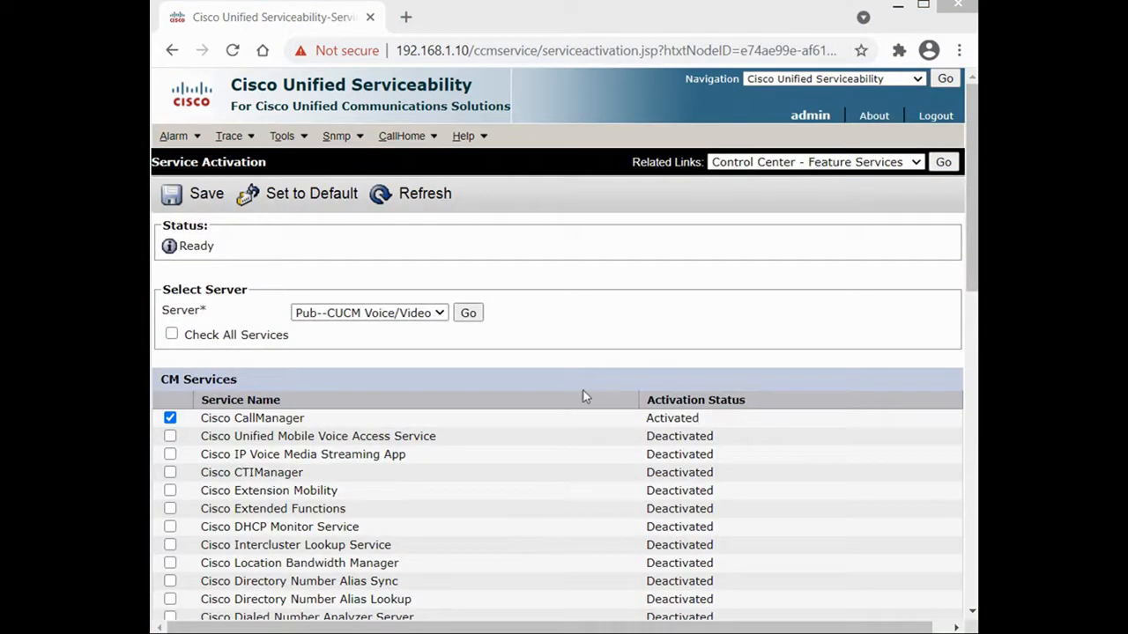
click(434, 314)
click(393, 343)
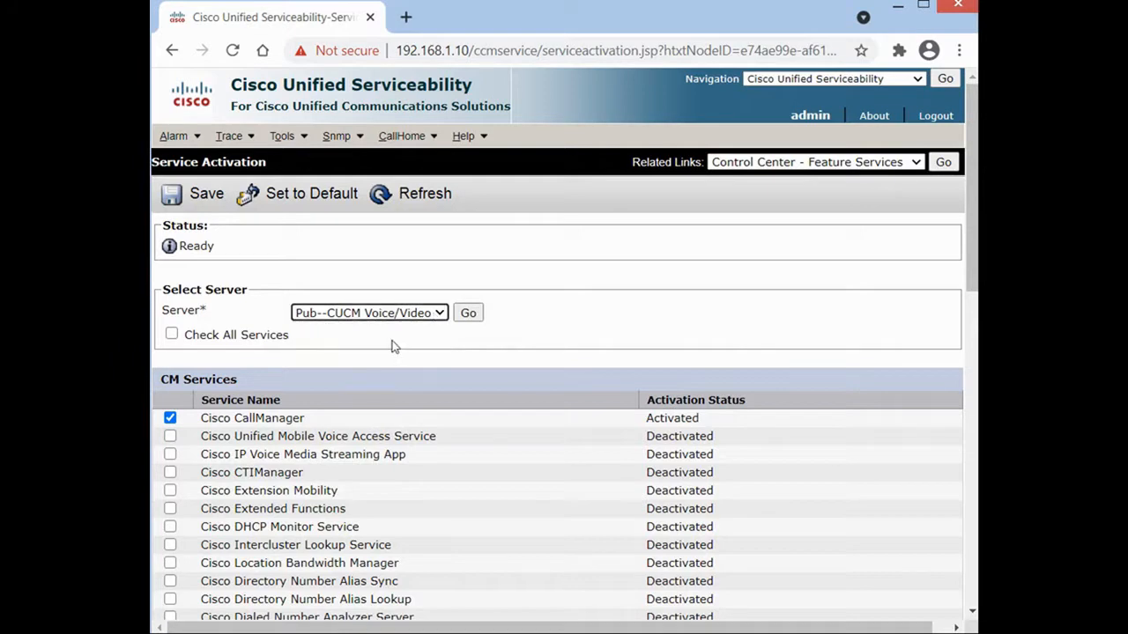
scroll(647, 346, down, 2)
scroll(648, 346, down, 7)
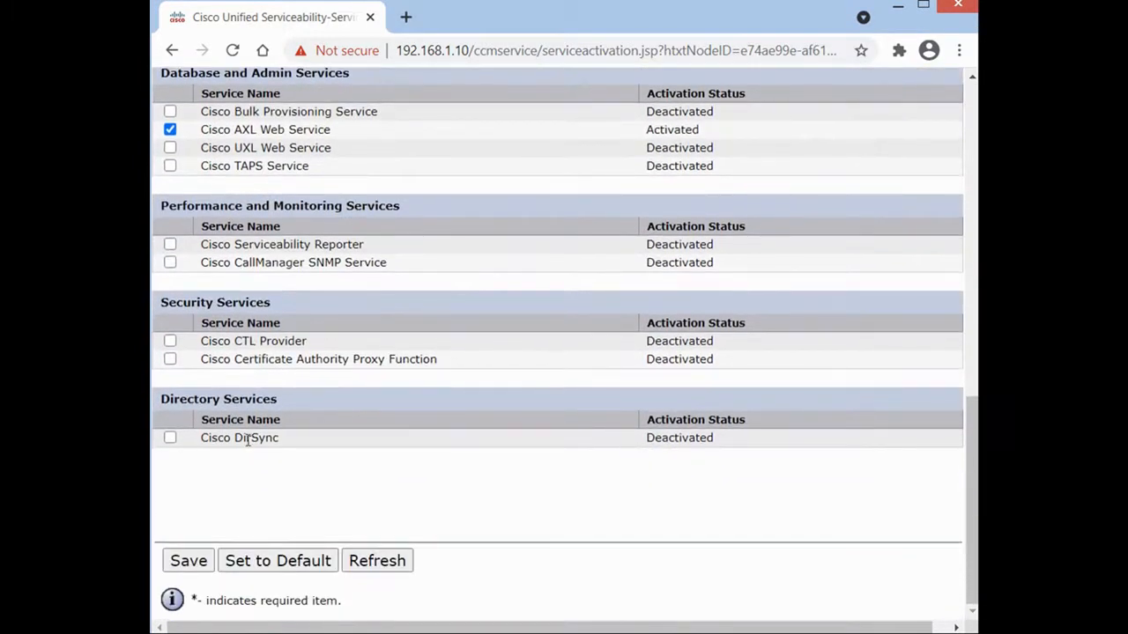
click(170, 438)
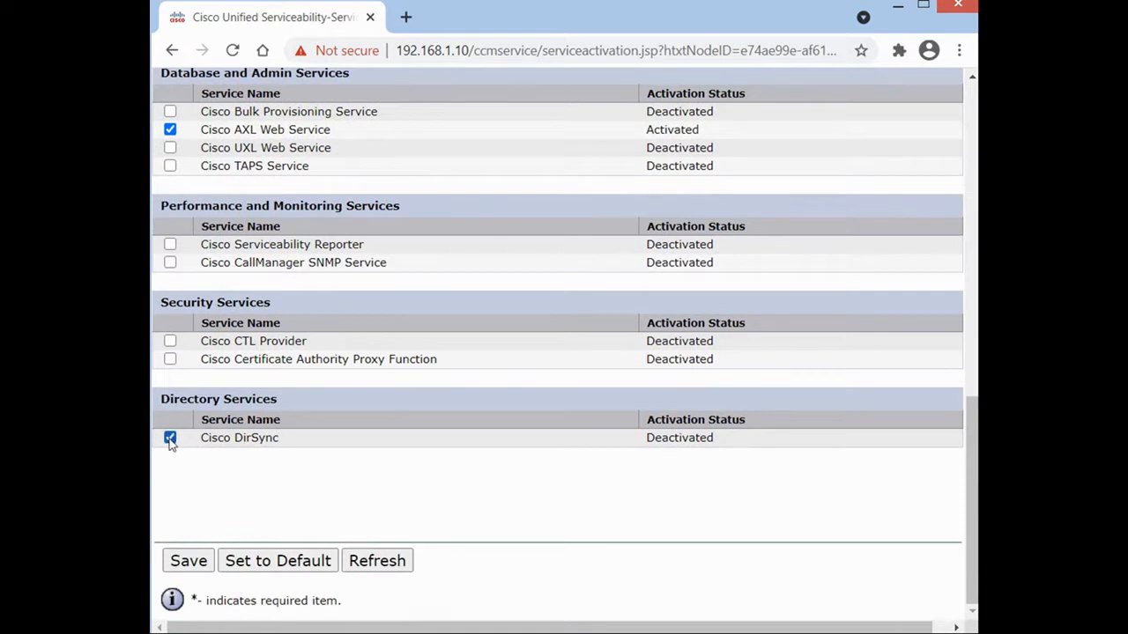
click(196, 566)
click(667, 180)
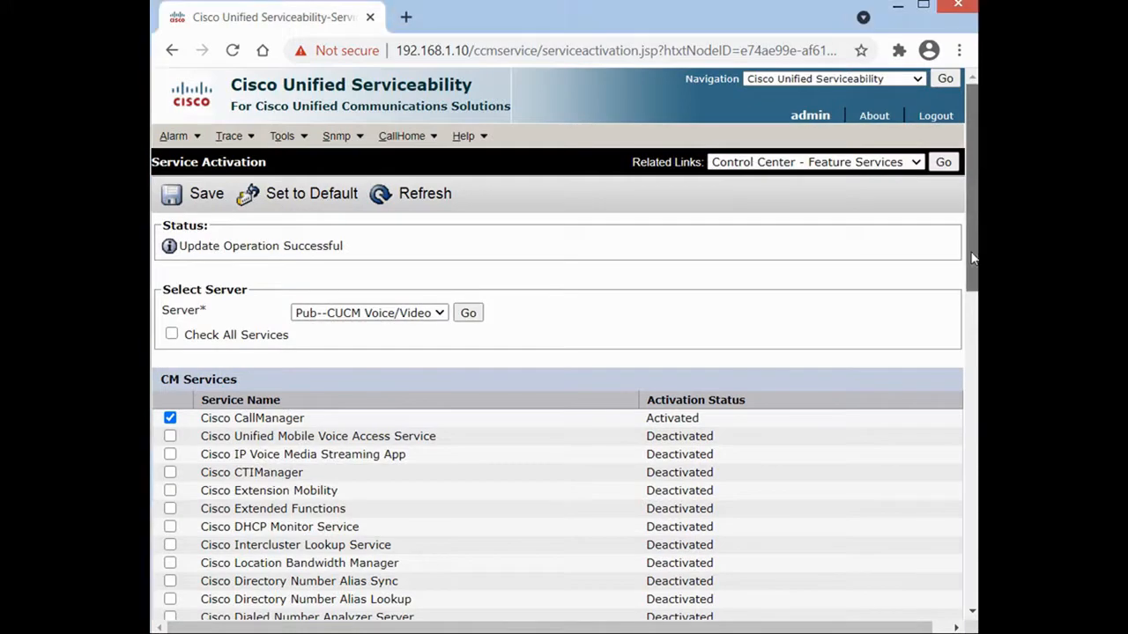
drag(973, 257, 973, 570)
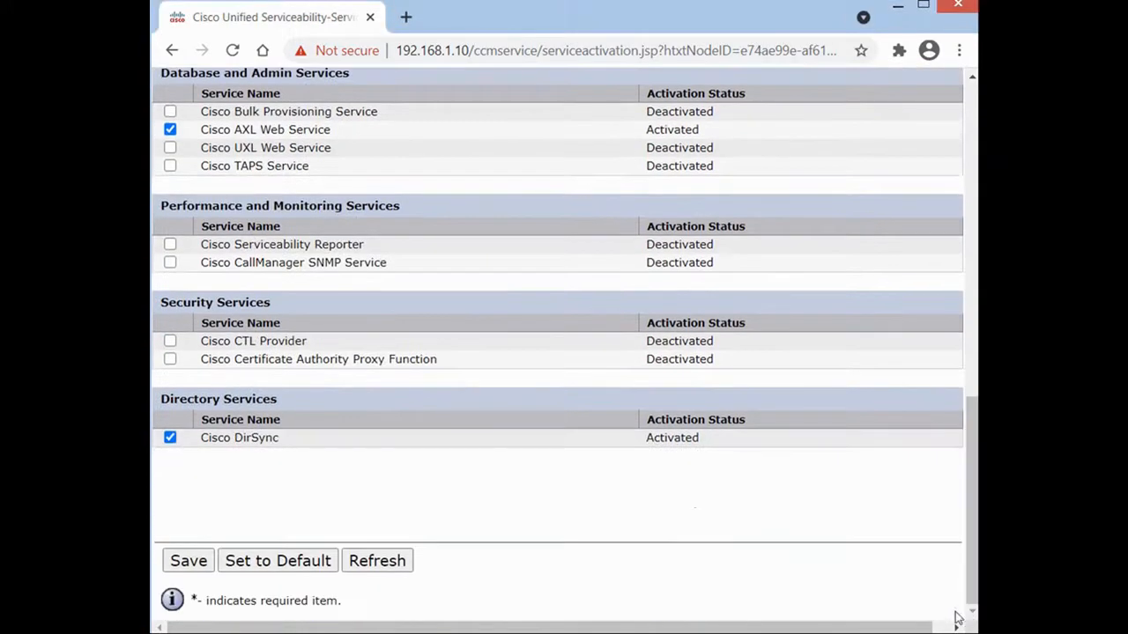
double_click(673, 439)
drag(973, 470, 973, 156)
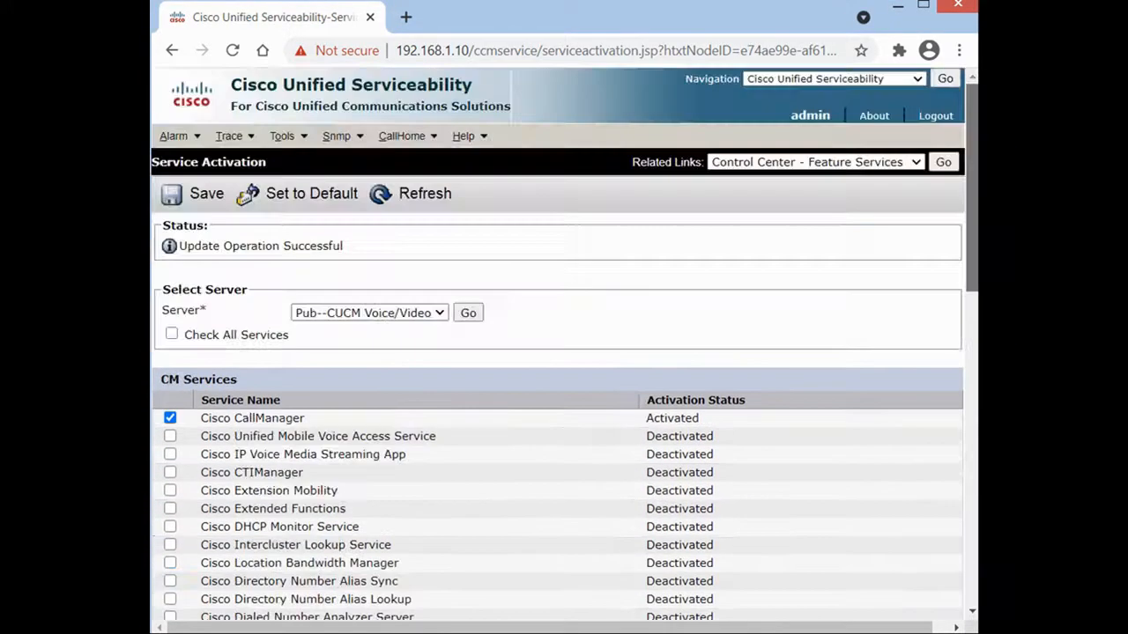
Return to Cisco Unified CM Administration and open the LDAP Authentication page.
click(919, 80)
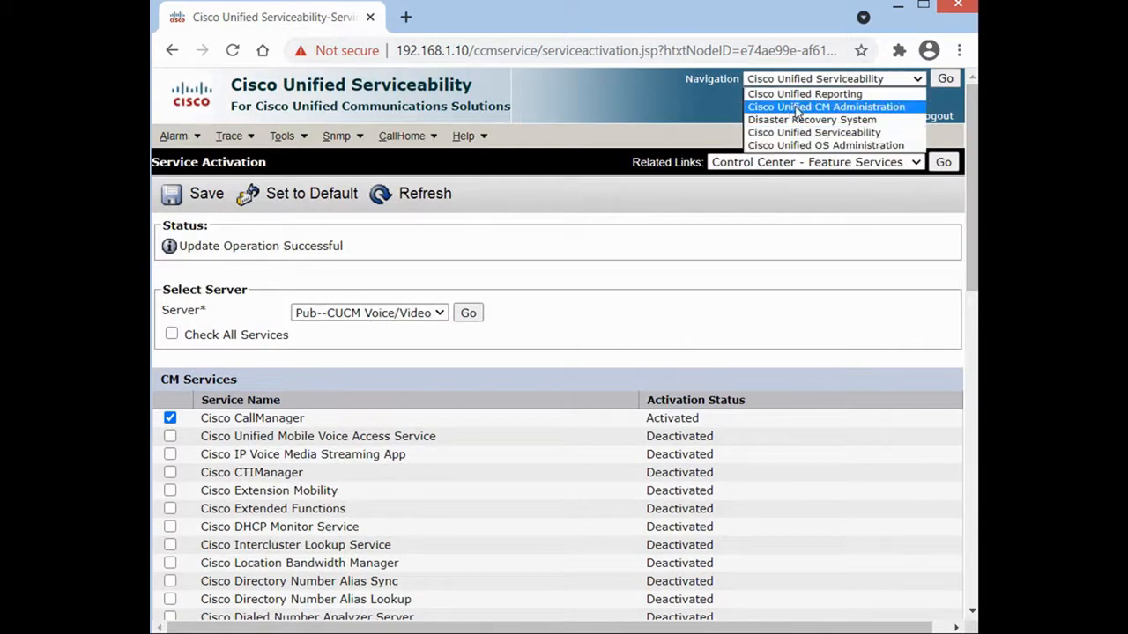
click(799, 107)
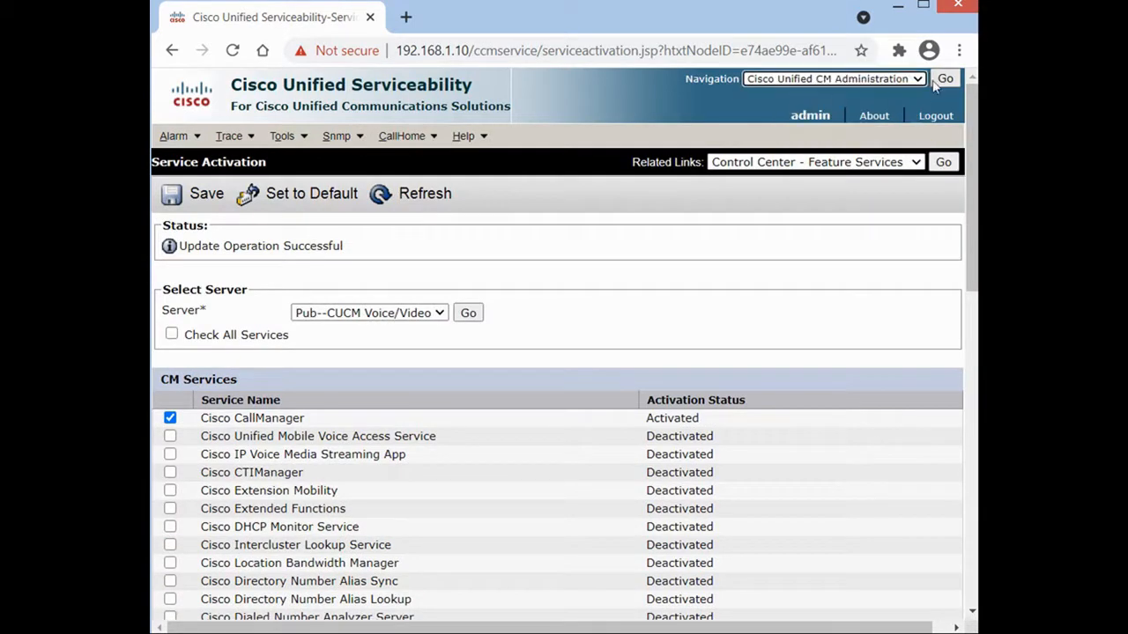
click(944, 78)
mouse_move(181, 134)
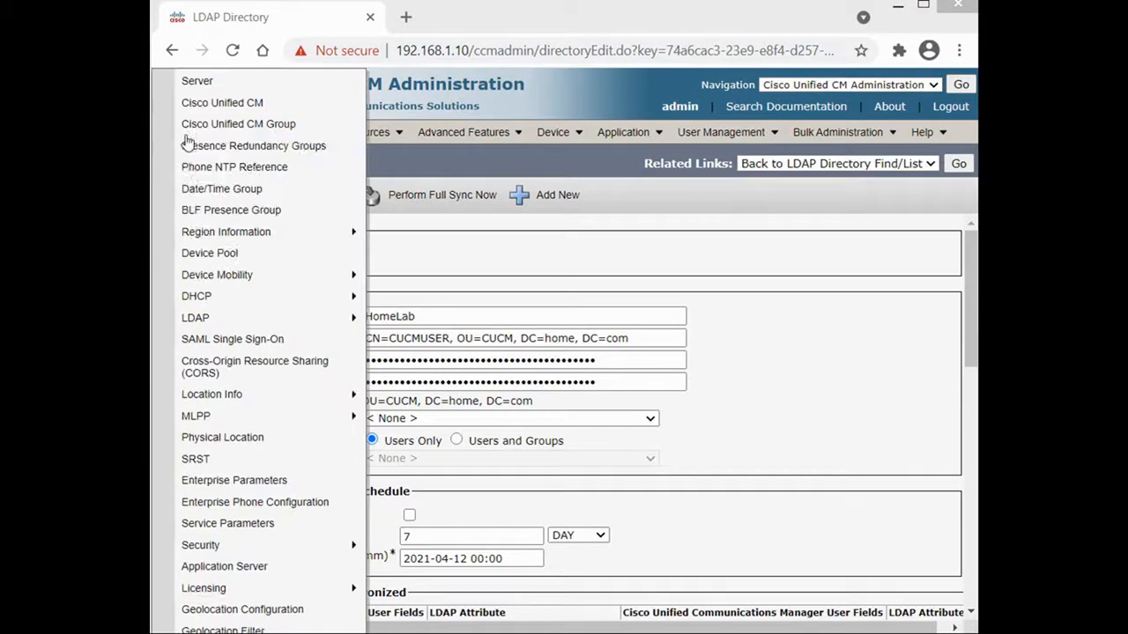
mouse_move(247, 322)
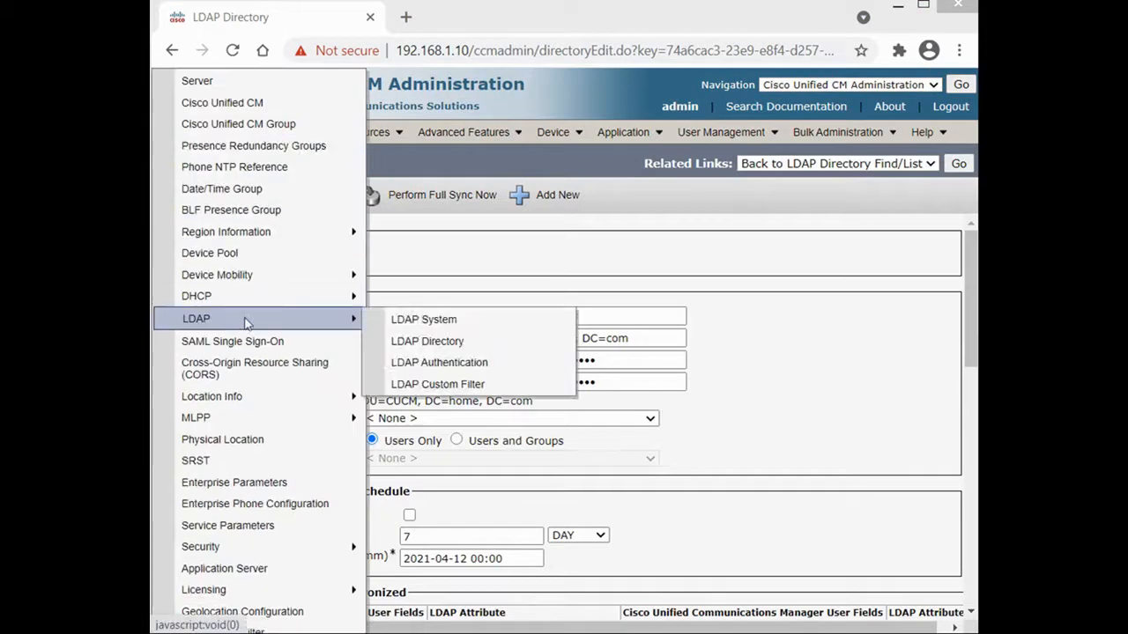
click(450, 363)
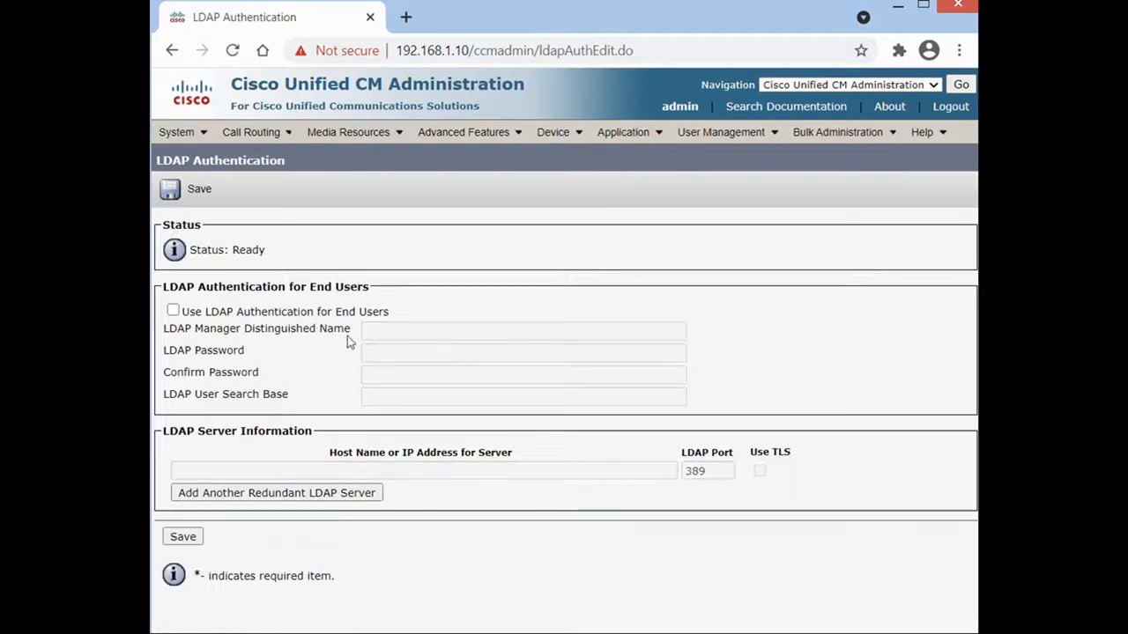
Turn on LDAP authentication for end users, paste the manager DN, and enter and confirm the password.
click(173, 311)
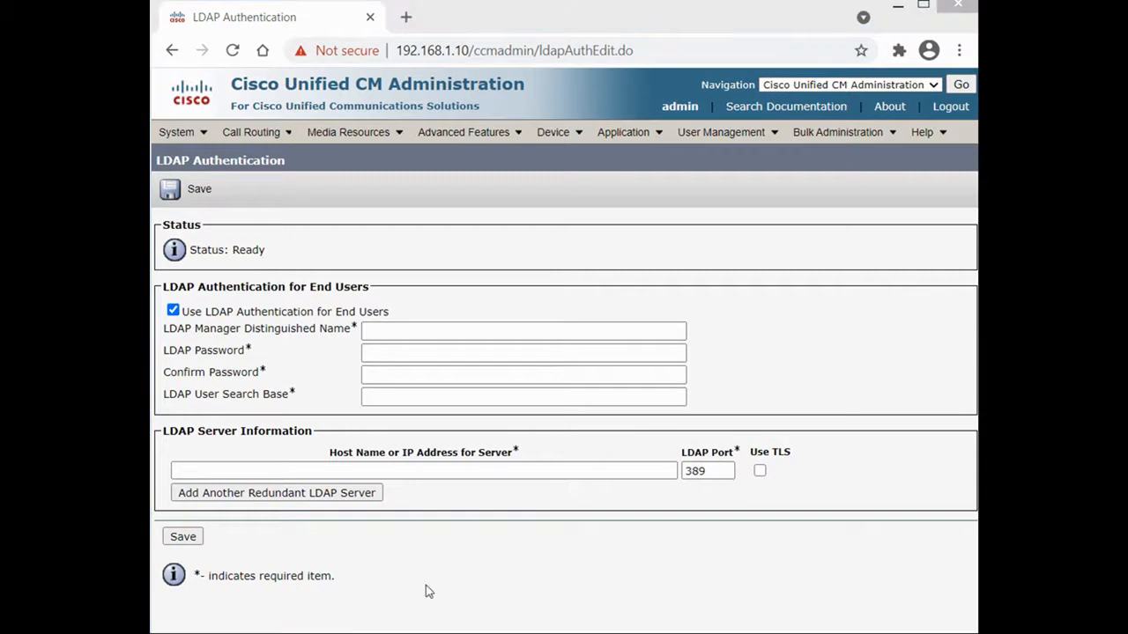
right_click(434, 330)
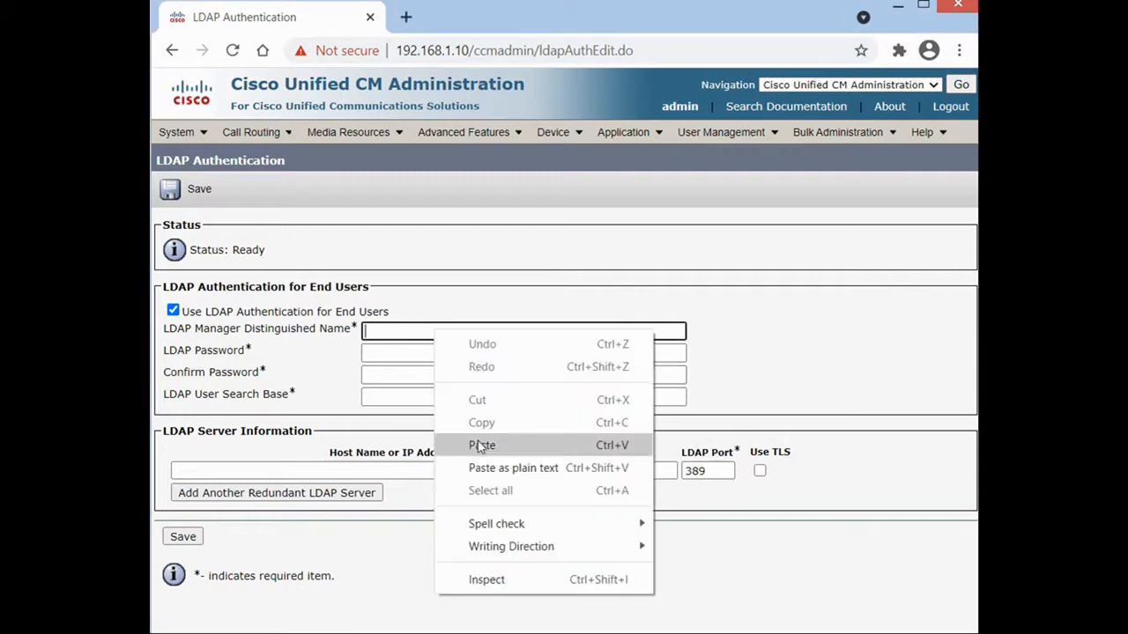
click(481, 446)
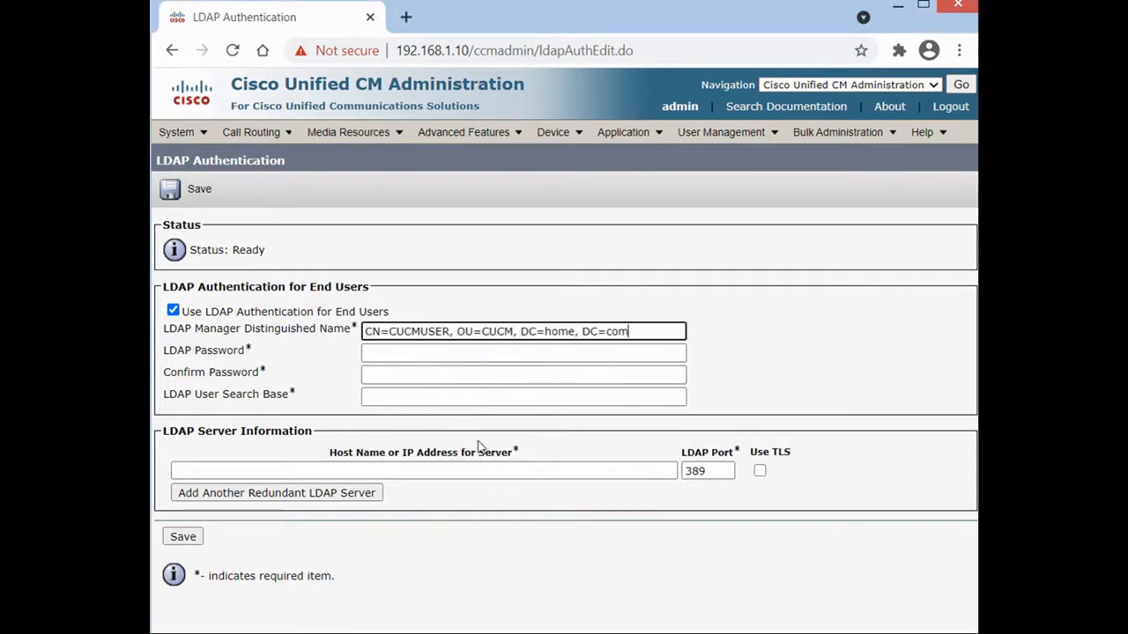
click(424, 353)
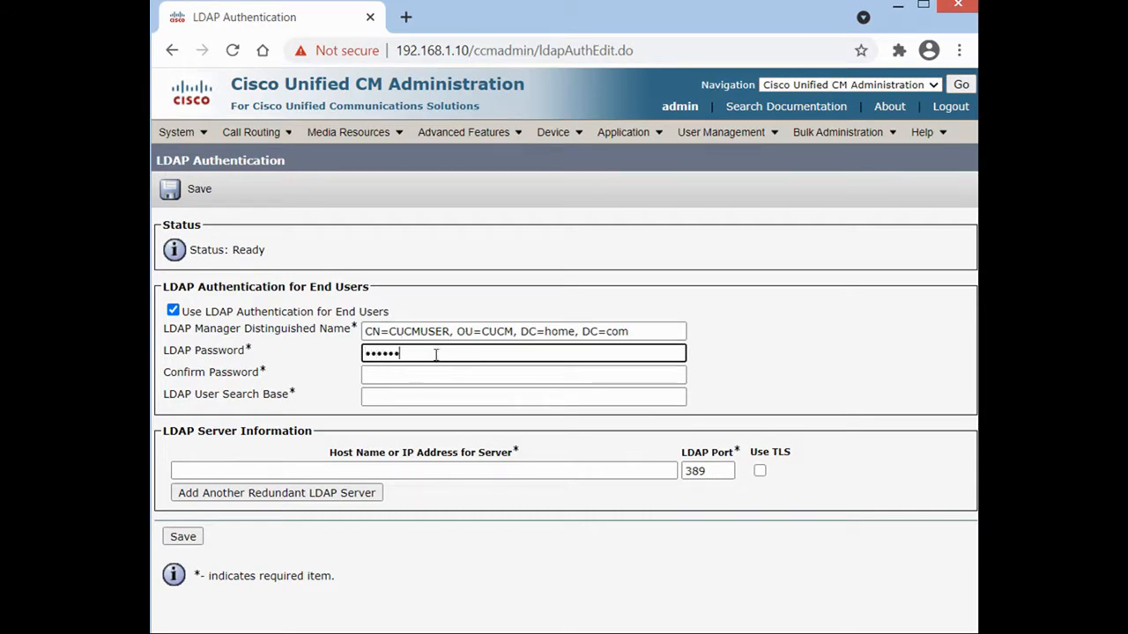
key(Tab)
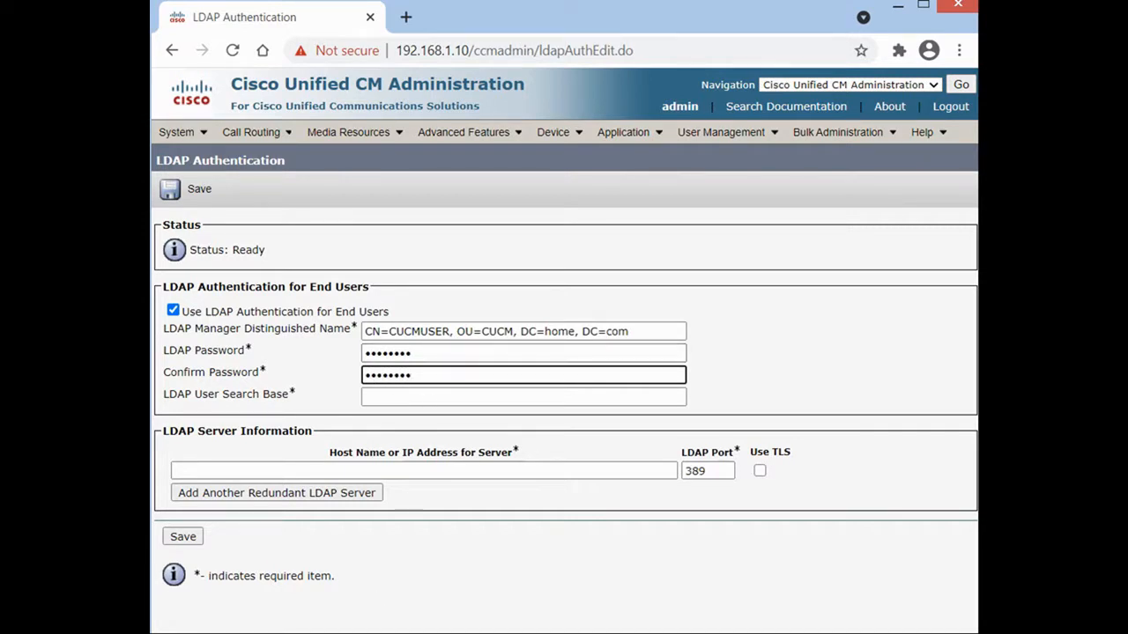
click(408, 632)
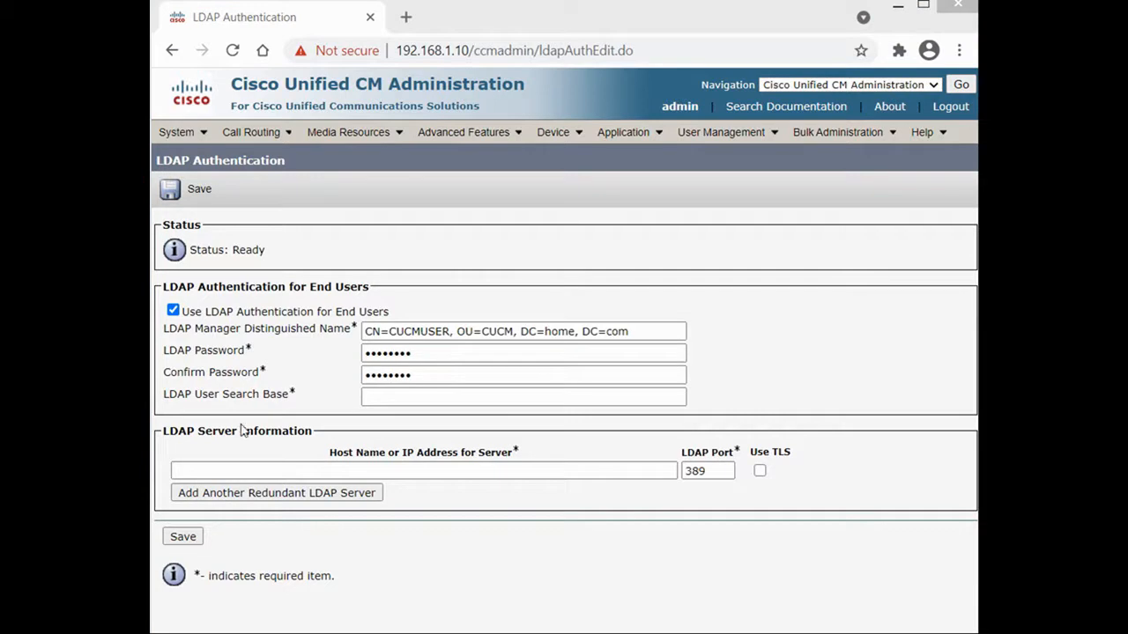
Copy 'OU=CUCM, DC=home, DC=com' from the DN and paste it as the user search base.
drag(457, 332, 625, 338)
right_click(626, 338)
click(667, 373)
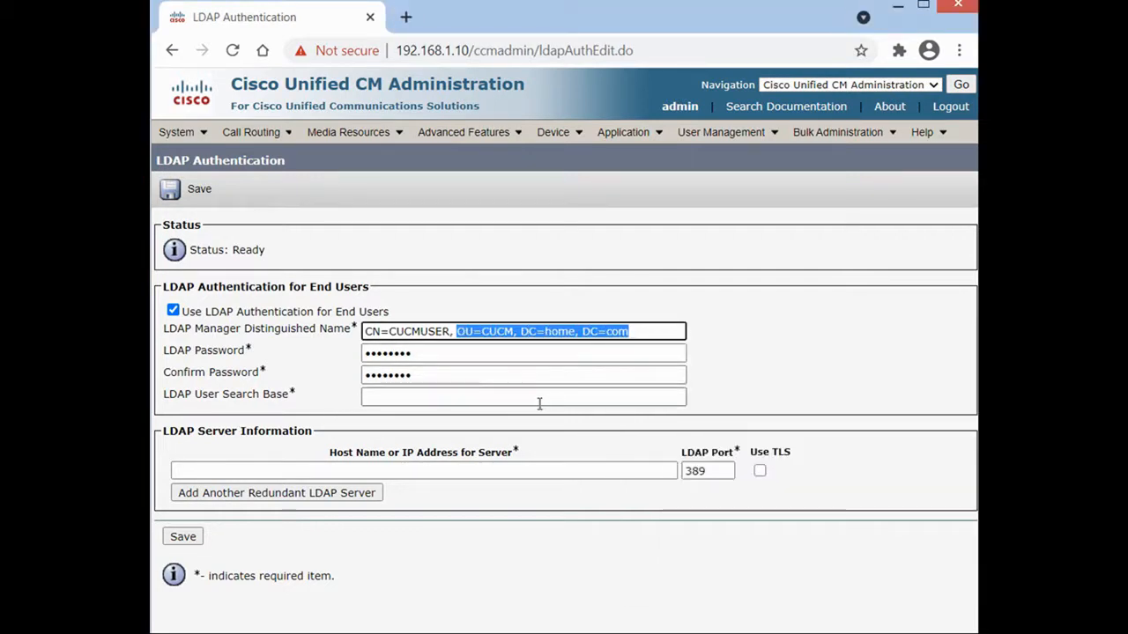
click(539, 398)
right_click(541, 398)
click(590, 509)
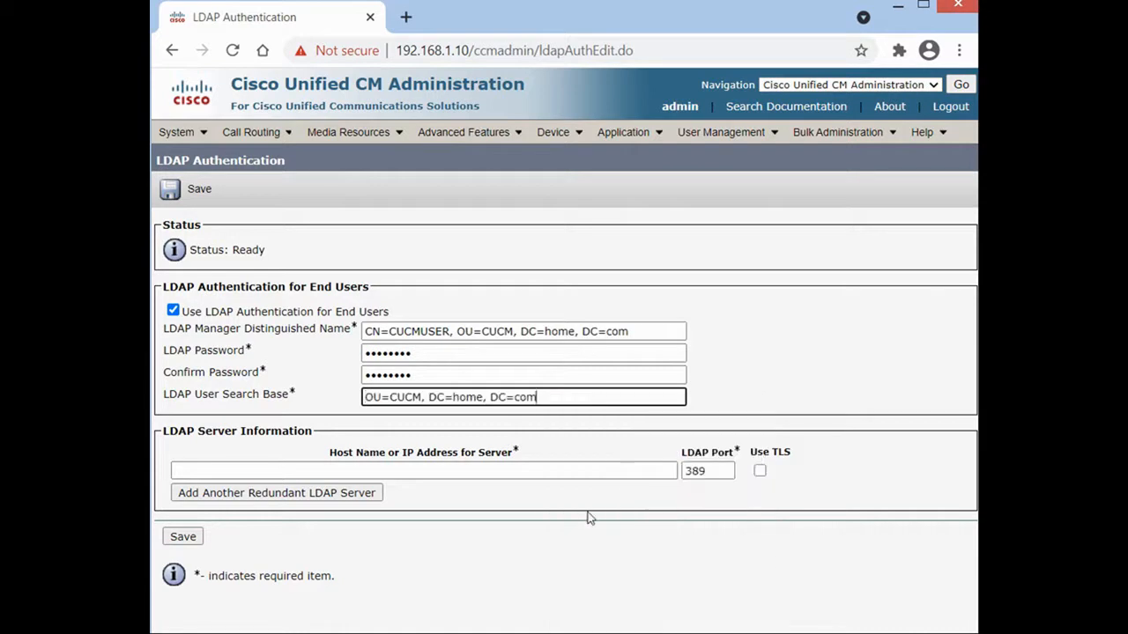
Set the LDAP server host to 192.168.1.50 and save the authentication settings.
click(434, 472)
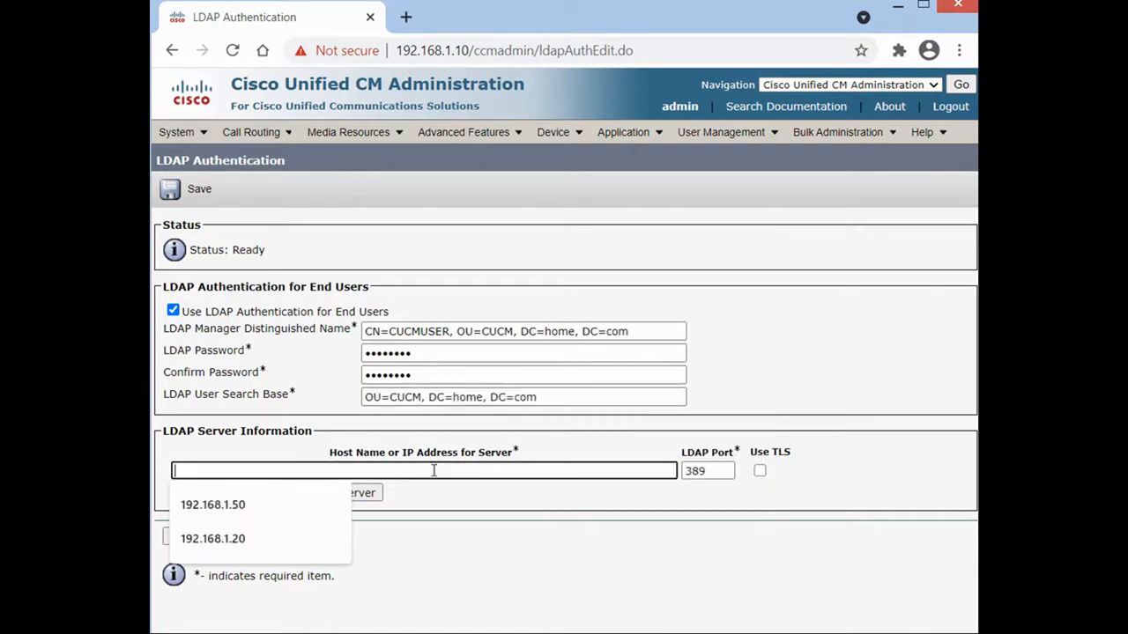
click(254, 502)
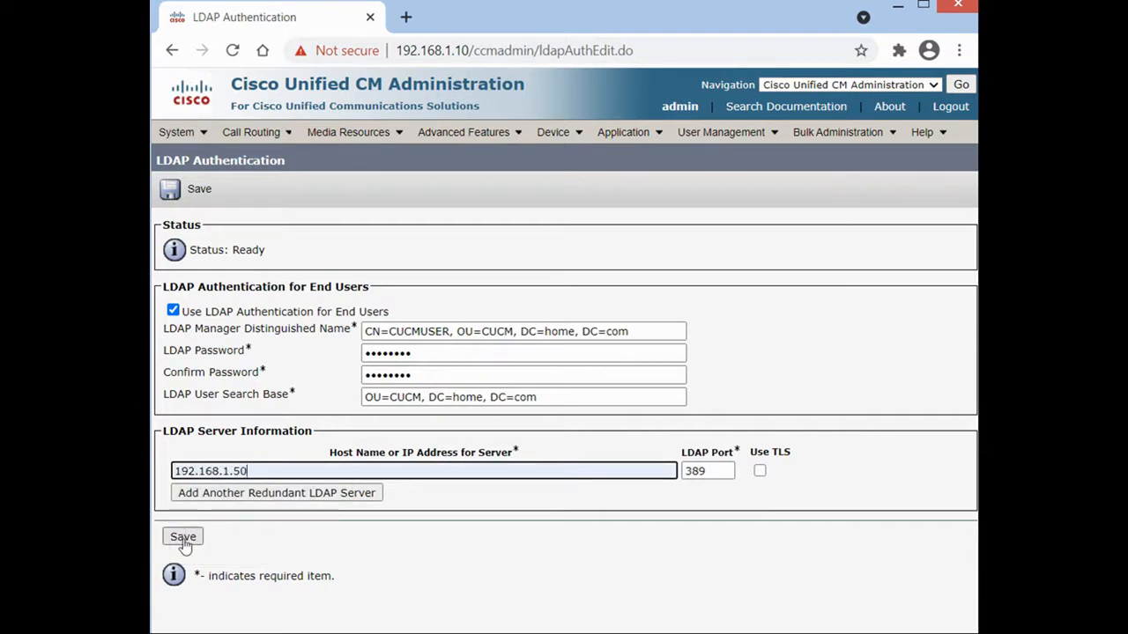
click(184, 539)
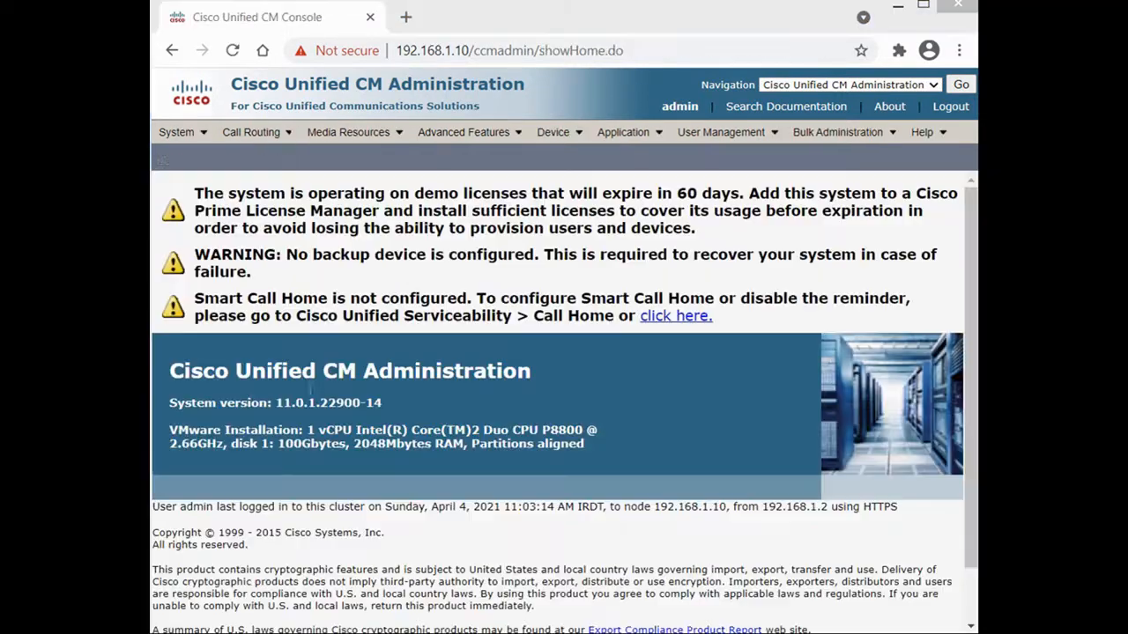
click(176, 131)
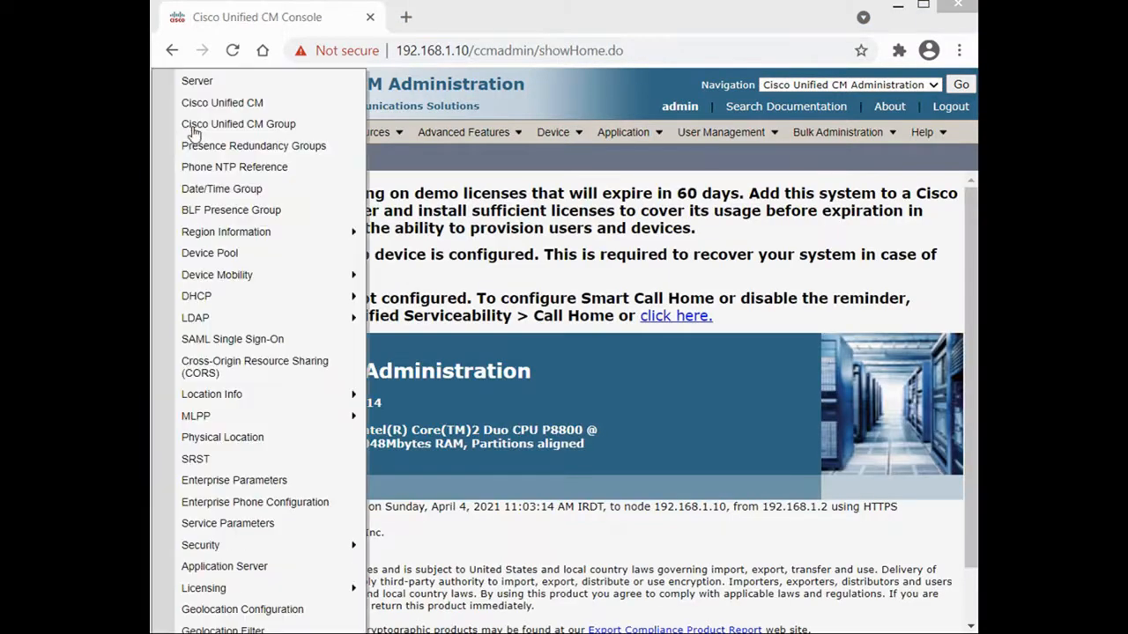
Open the HomeLab LDAP directory configuration to review it.
mouse_move(249, 322)
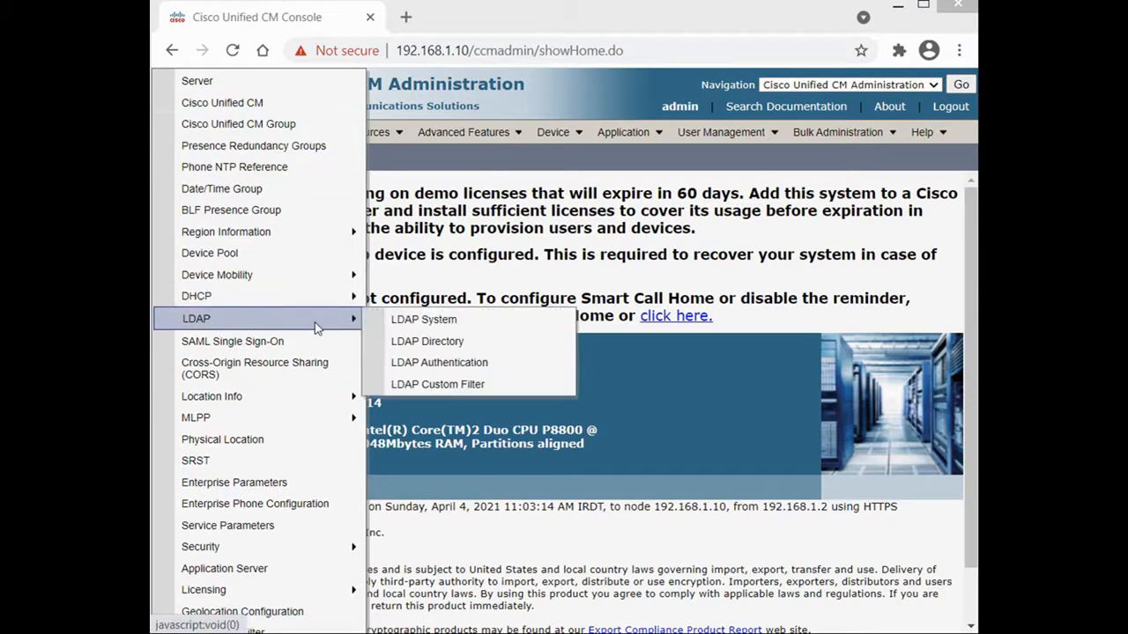
click(472, 346)
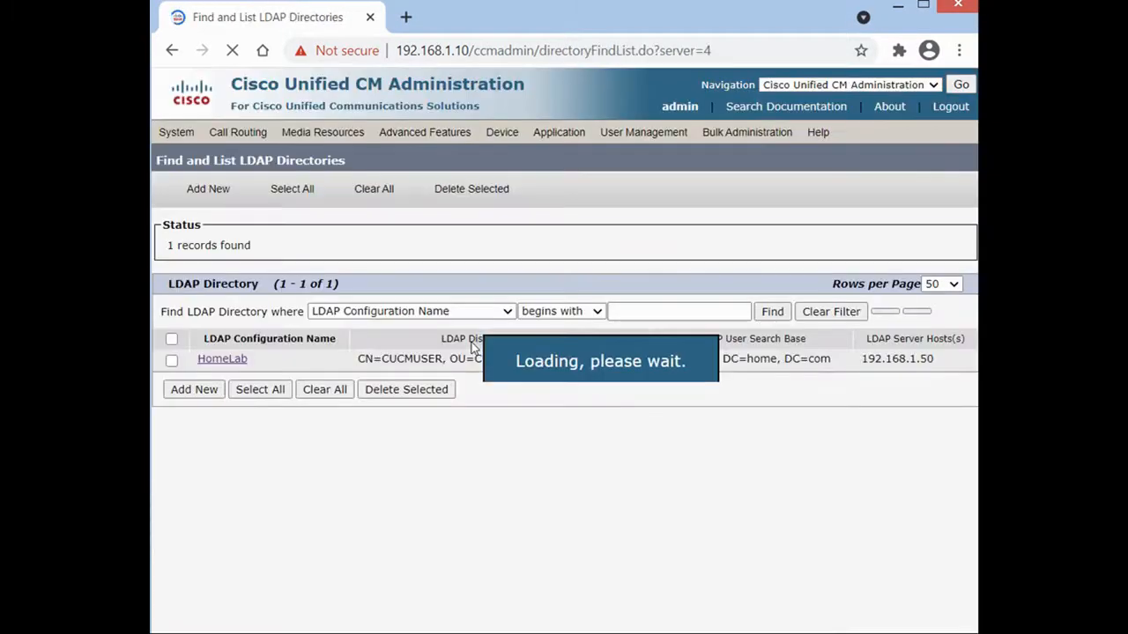
click(221, 373)
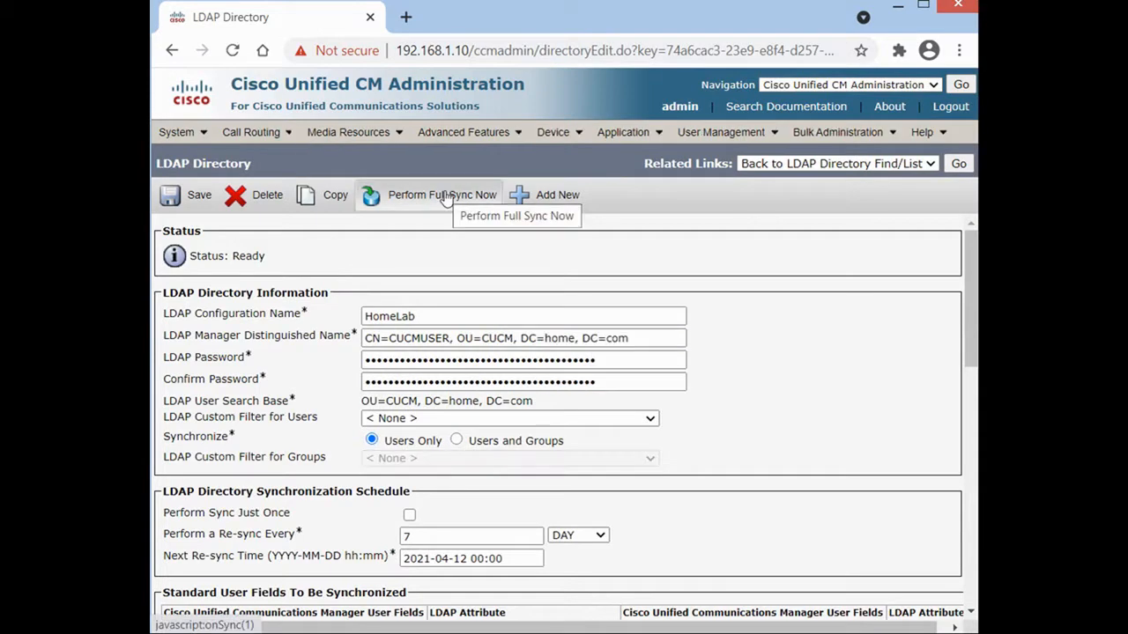
Search the End User list and find no users exist yet.
mouse_move(751, 134)
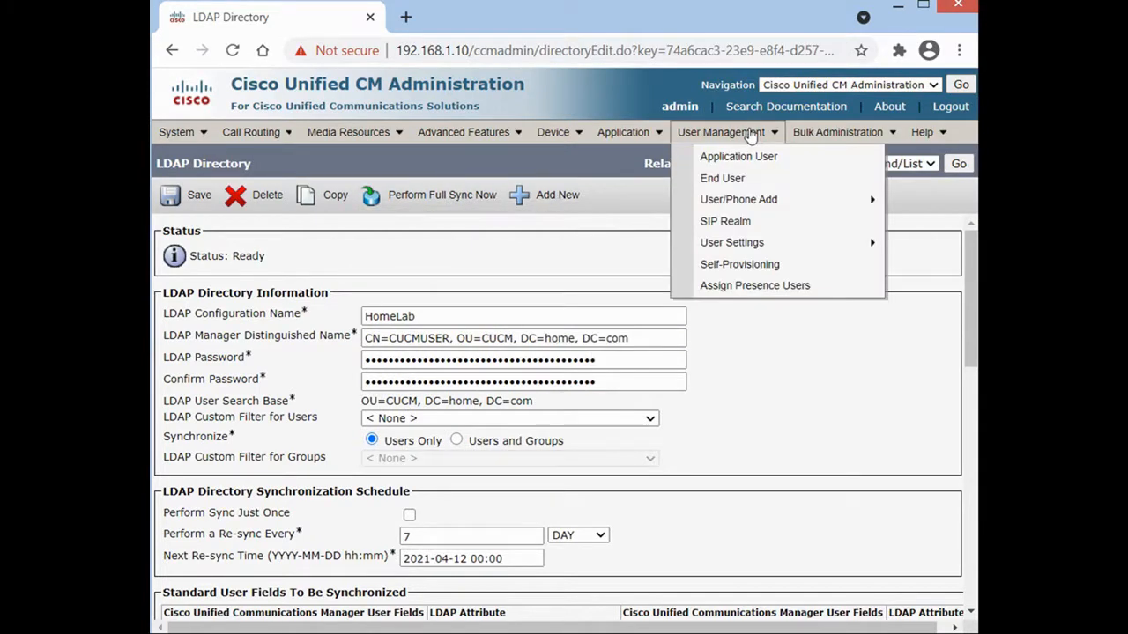
click(738, 179)
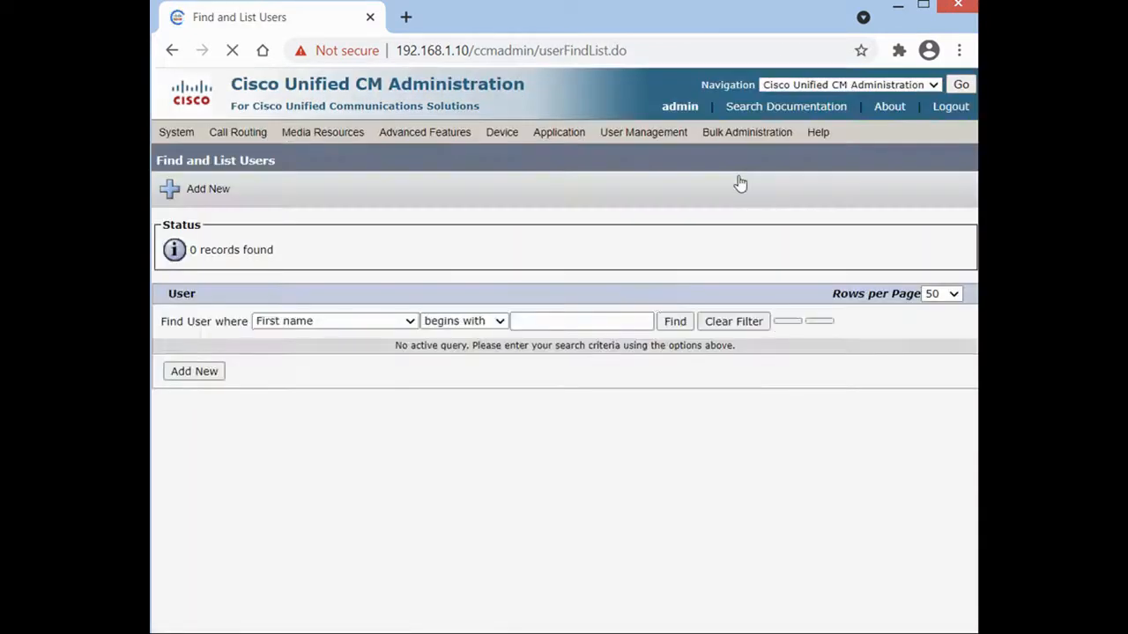
click(675, 323)
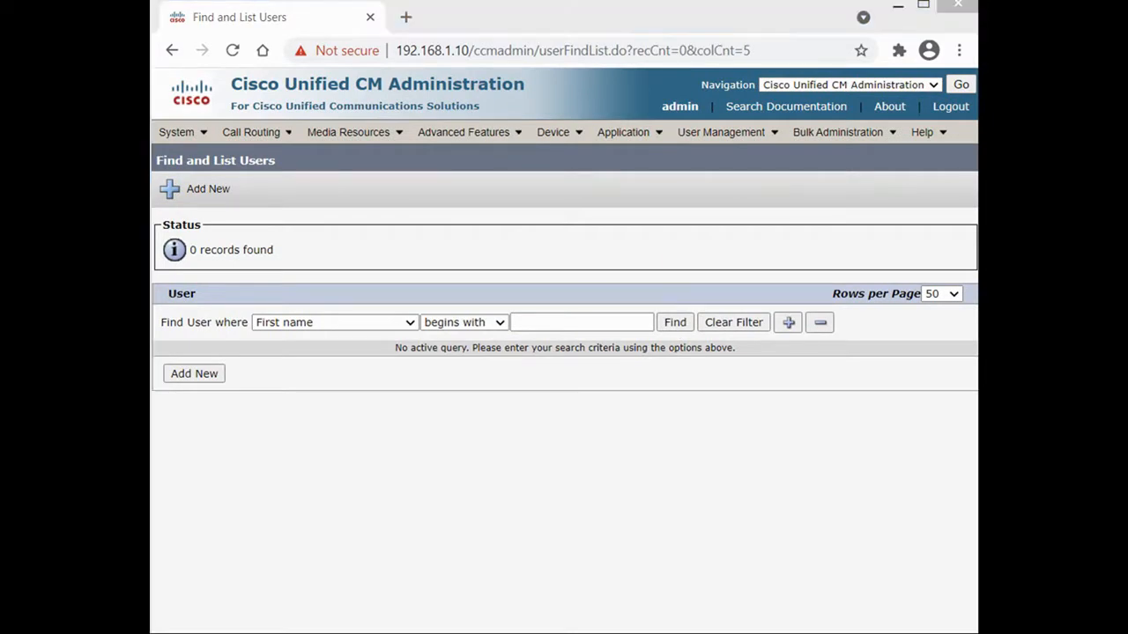
click(519, 632)
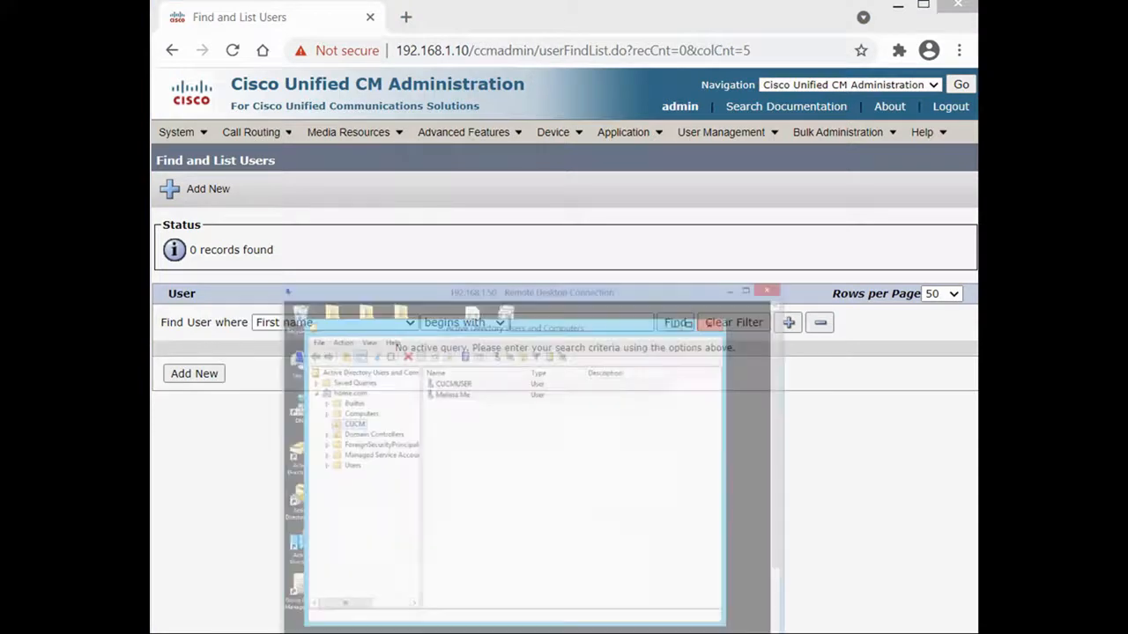
drag(444, 238, 453, 170)
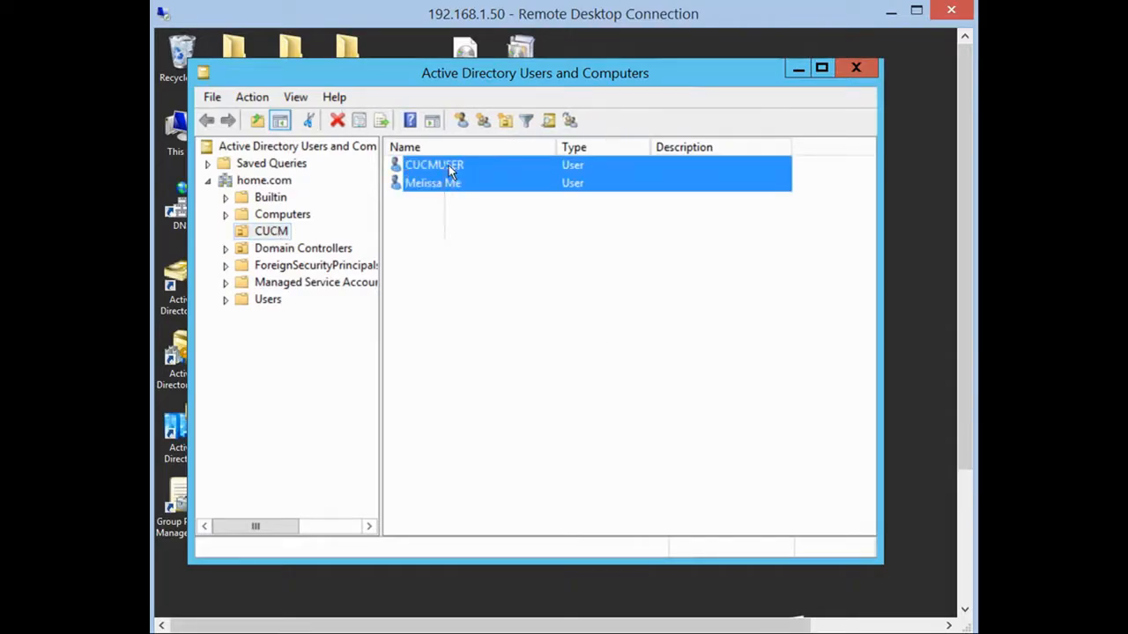
click(273, 234)
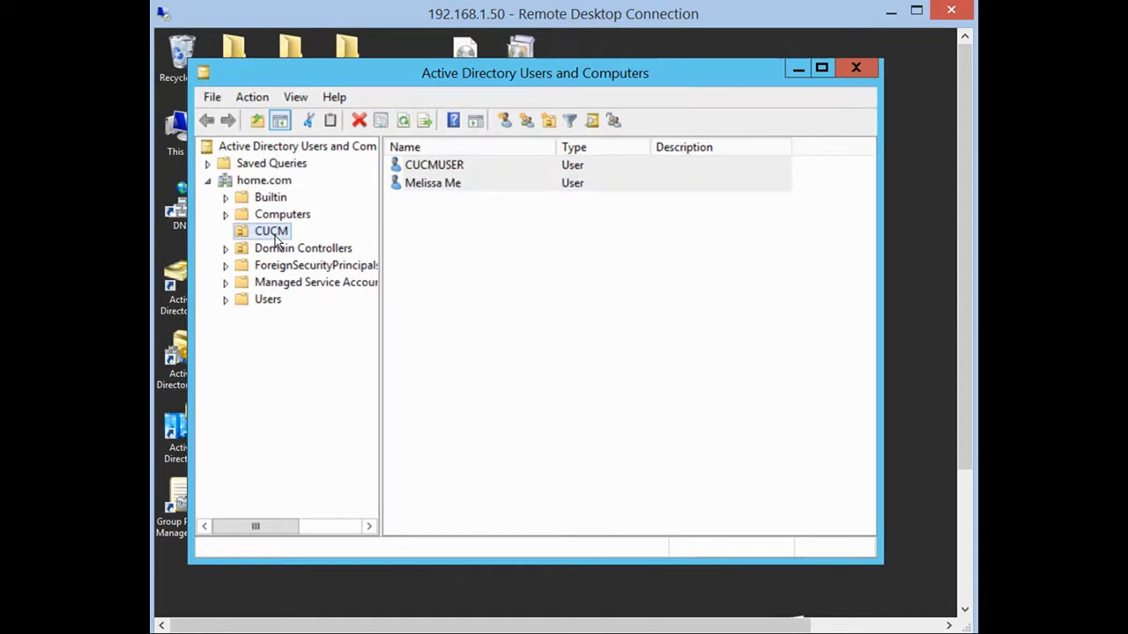
click(890, 12)
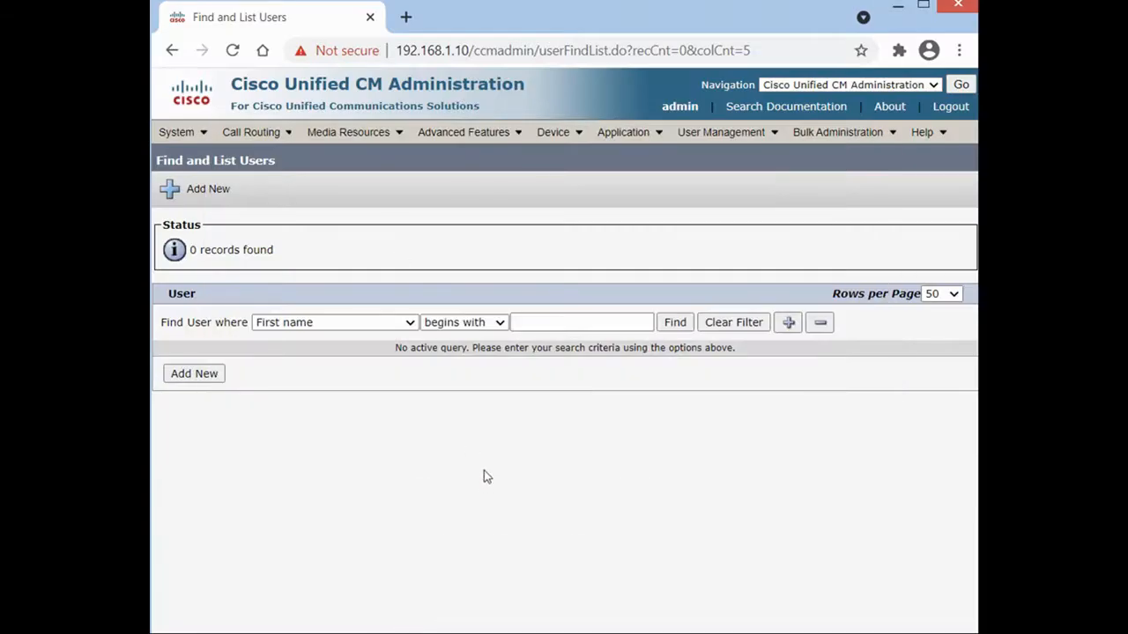
Run Perform Full Sync Now on the HomeLab directory, then list end users to see the 2 synced accounts.
click(176, 132)
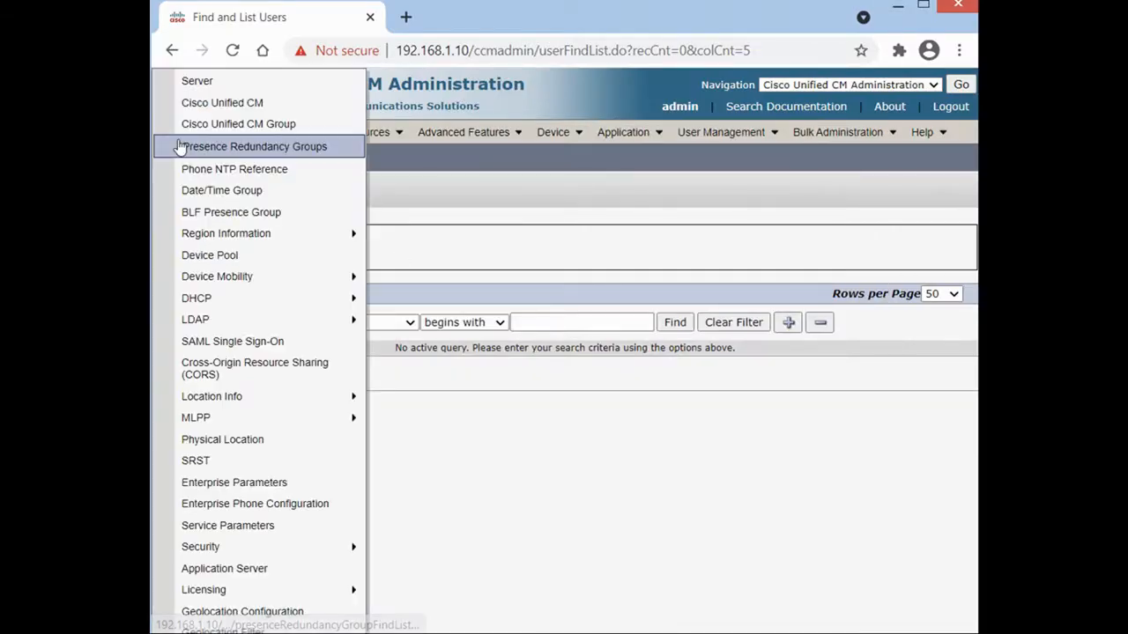
mouse_move(222, 319)
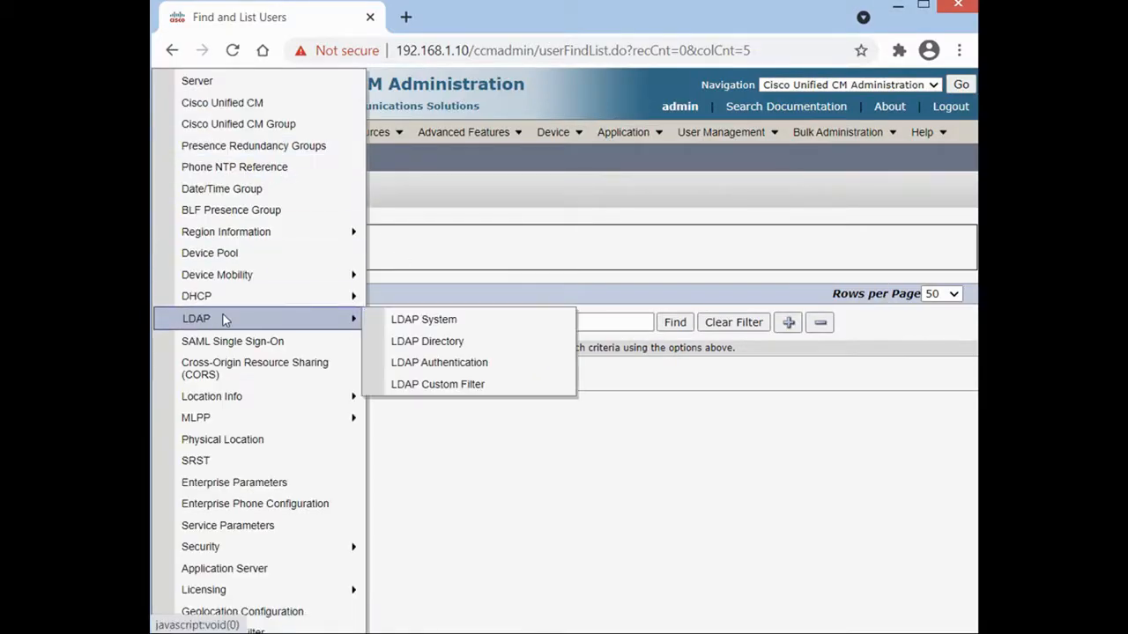
click(422, 344)
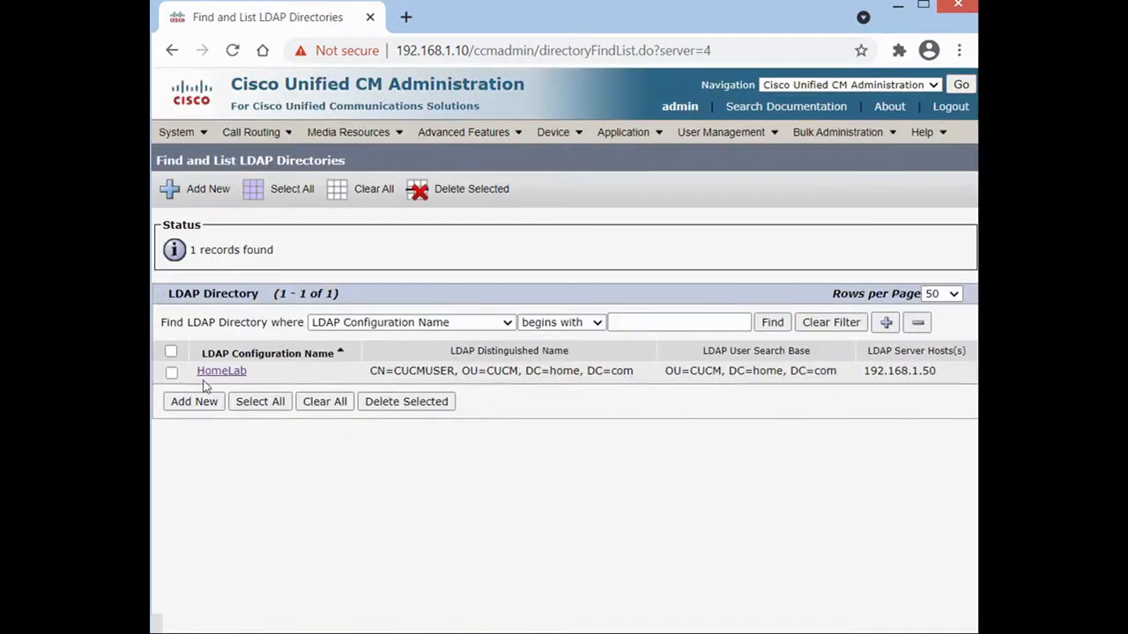
click(213, 372)
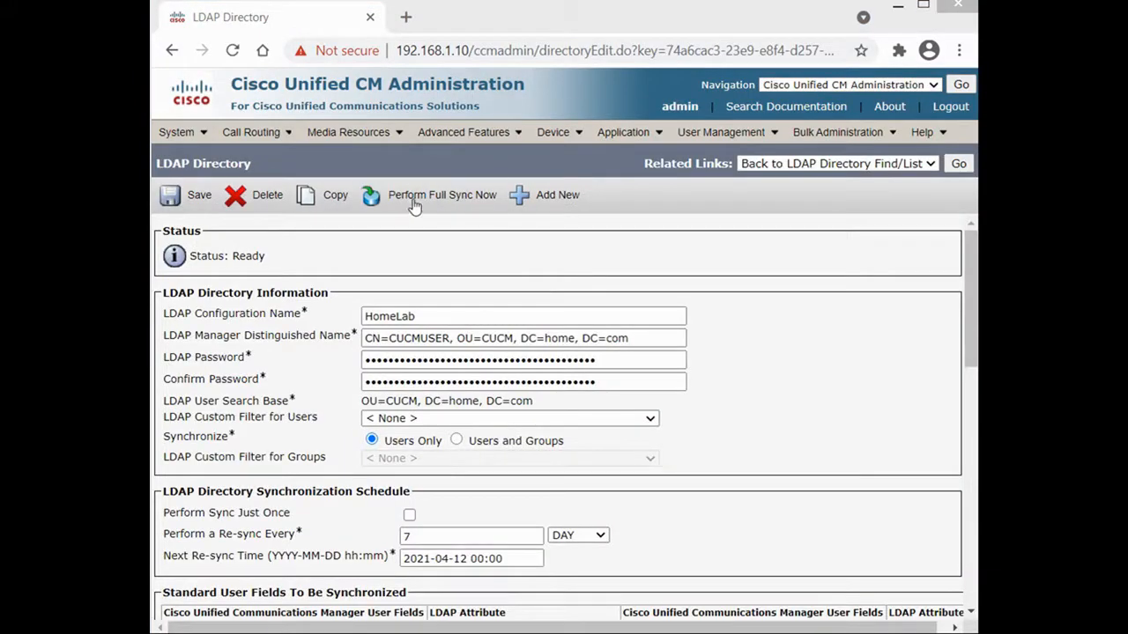
click(414, 201)
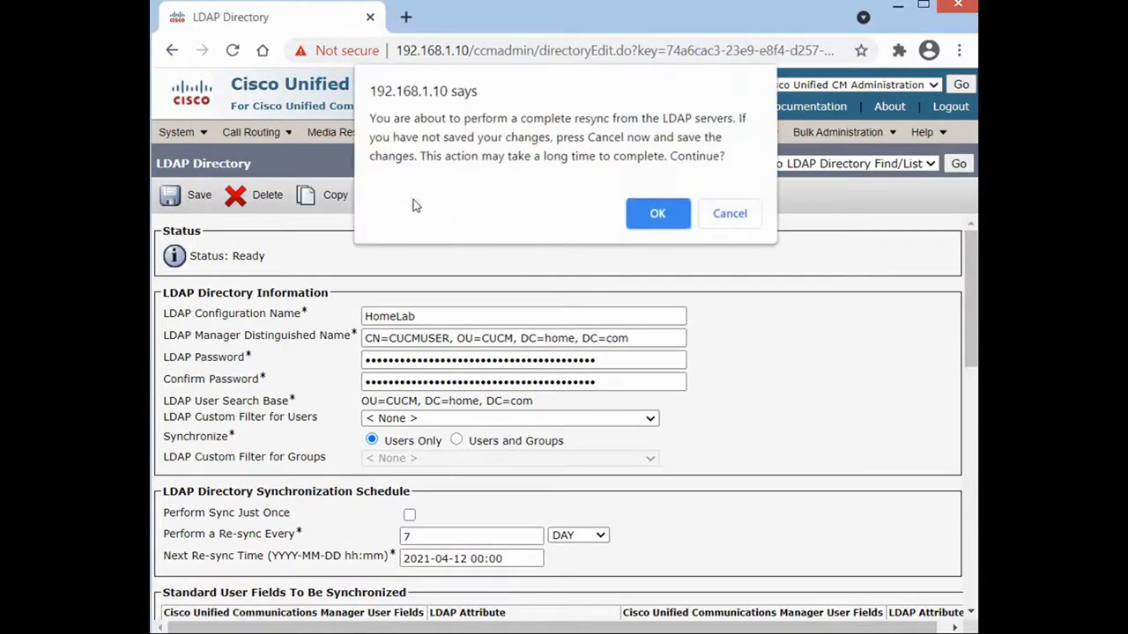
click(667, 220)
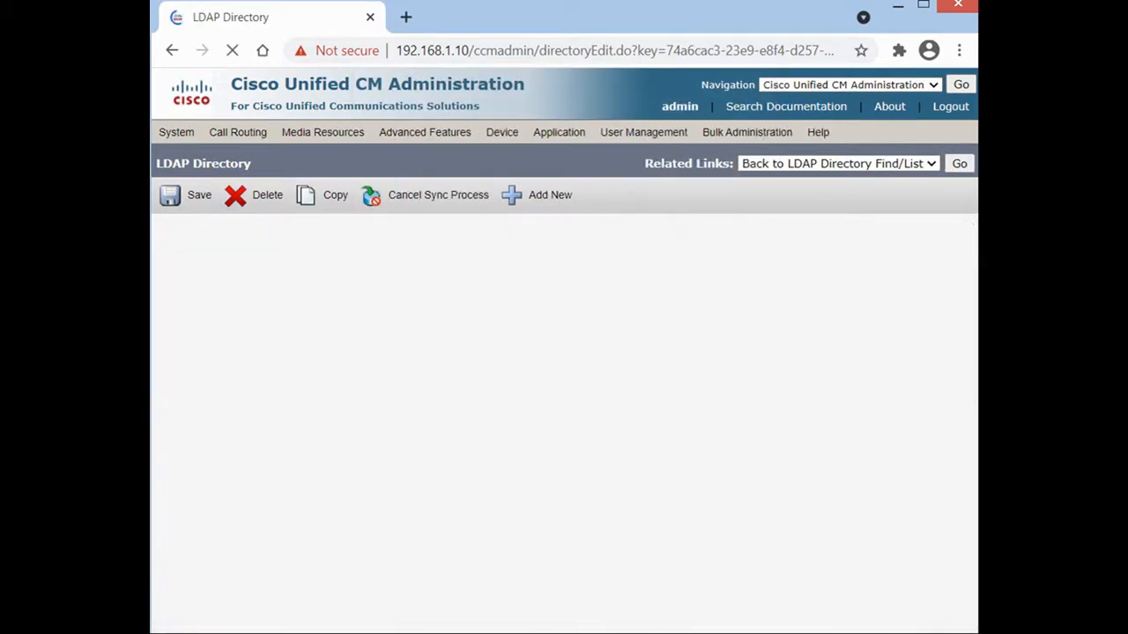
mouse_move(692, 142)
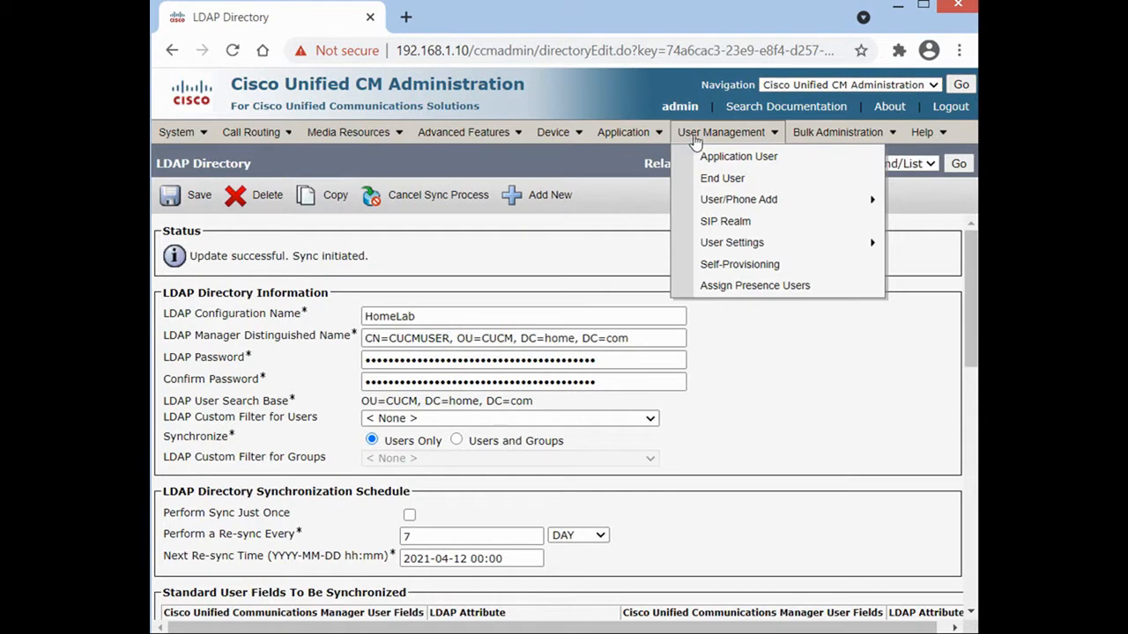
click(726, 179)
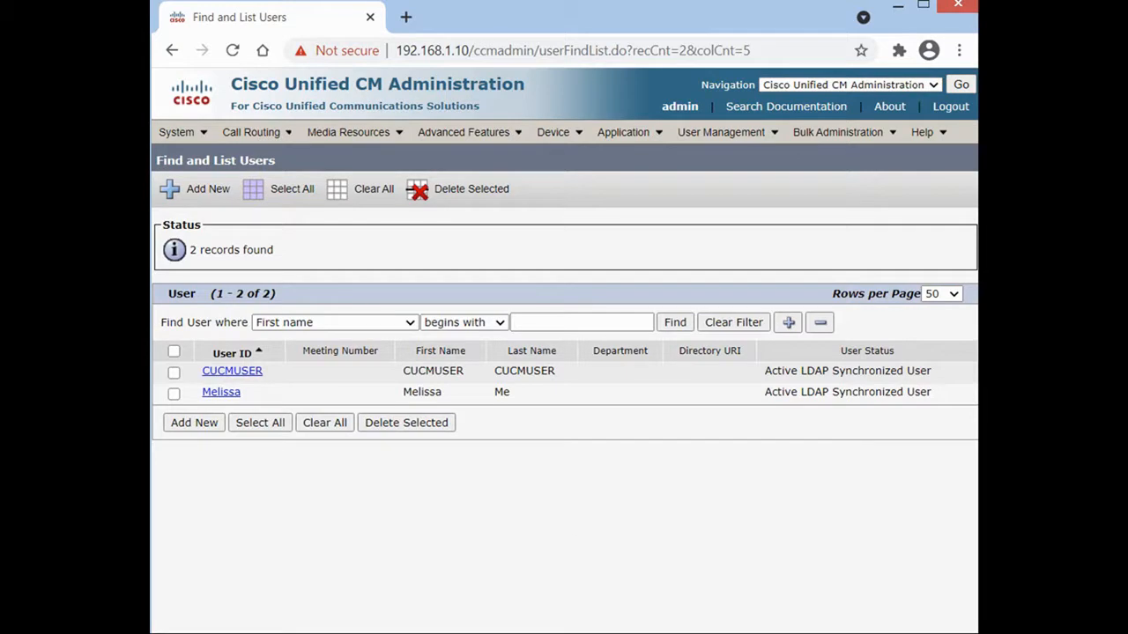
Open the HomeLab LDAP directory and select the account name in its manager DN.
click(176, 132)
mouse_move(264, 319)
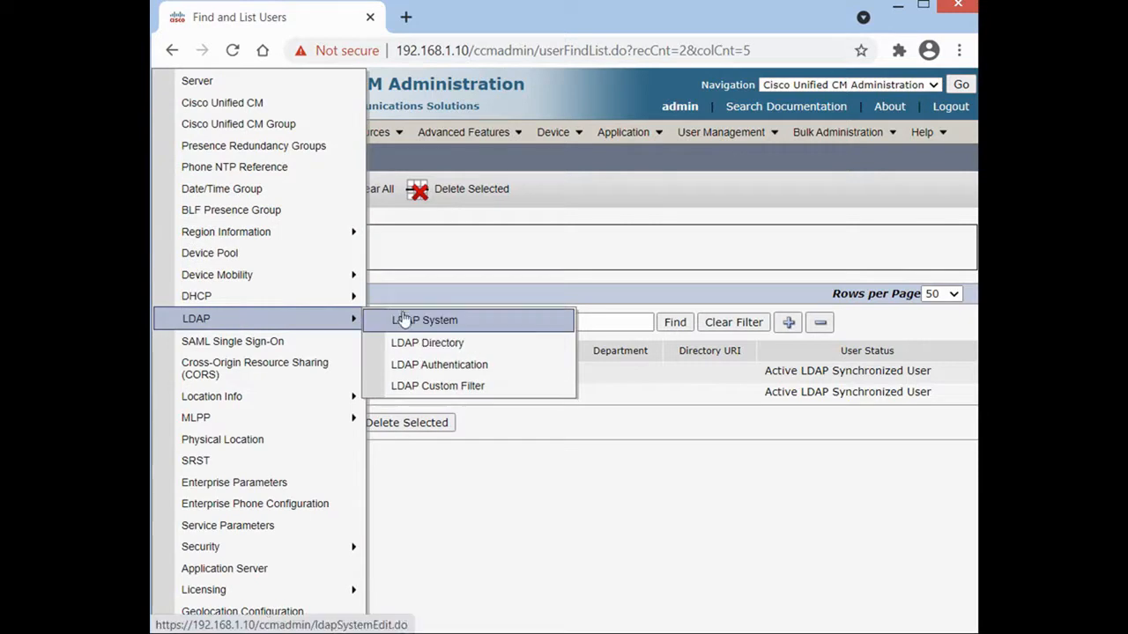
click(438, 343)
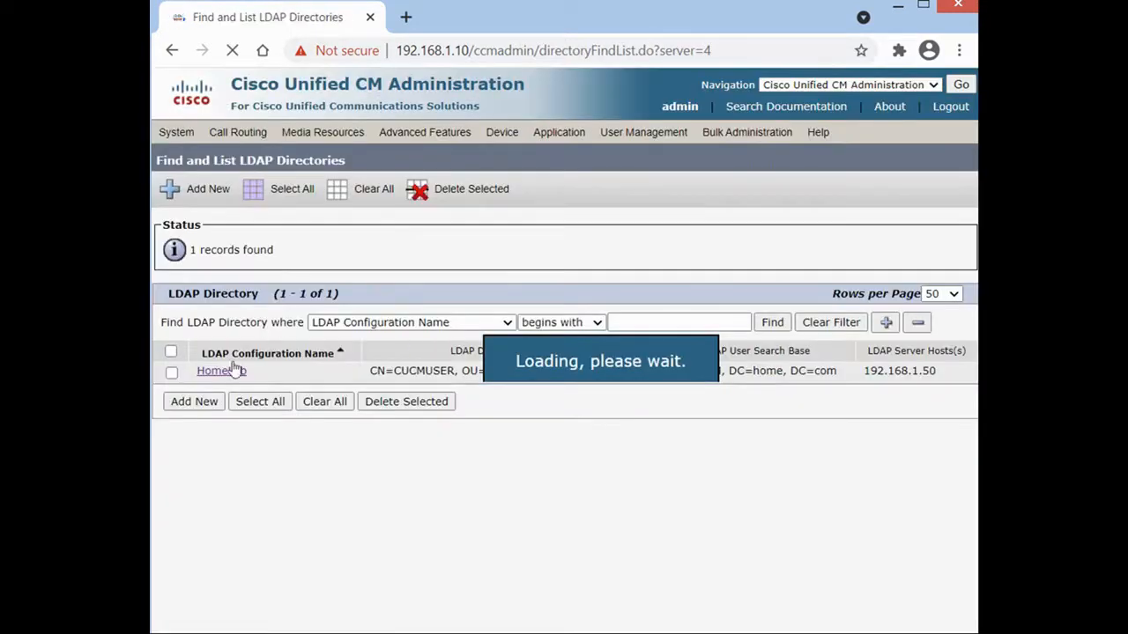
click(222, 373)
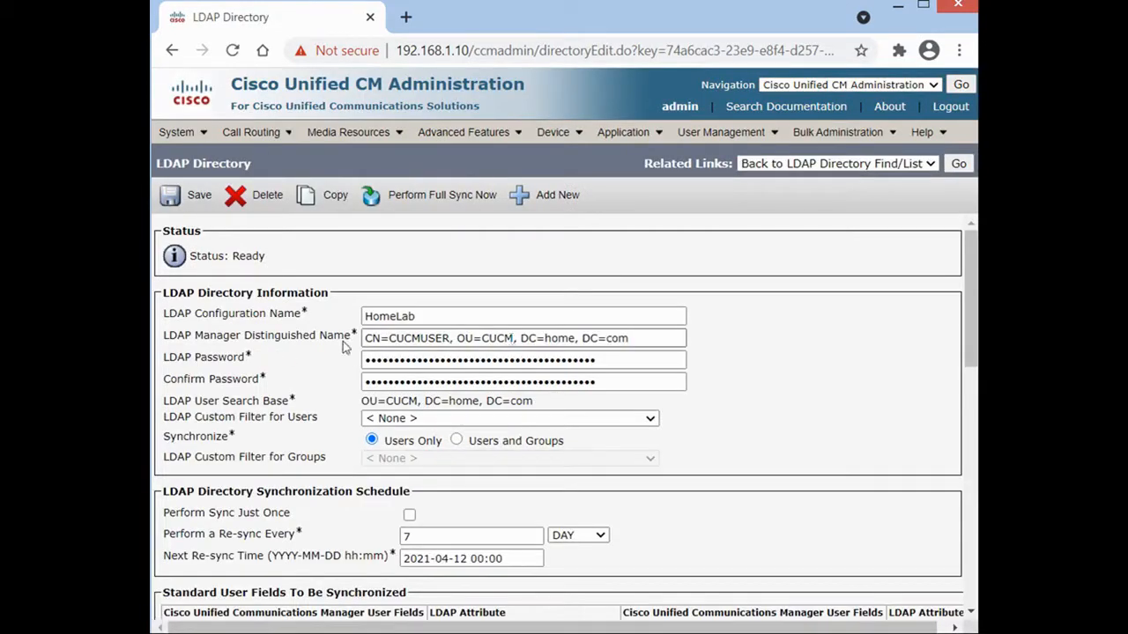
drag(631, 338, 364, 324)
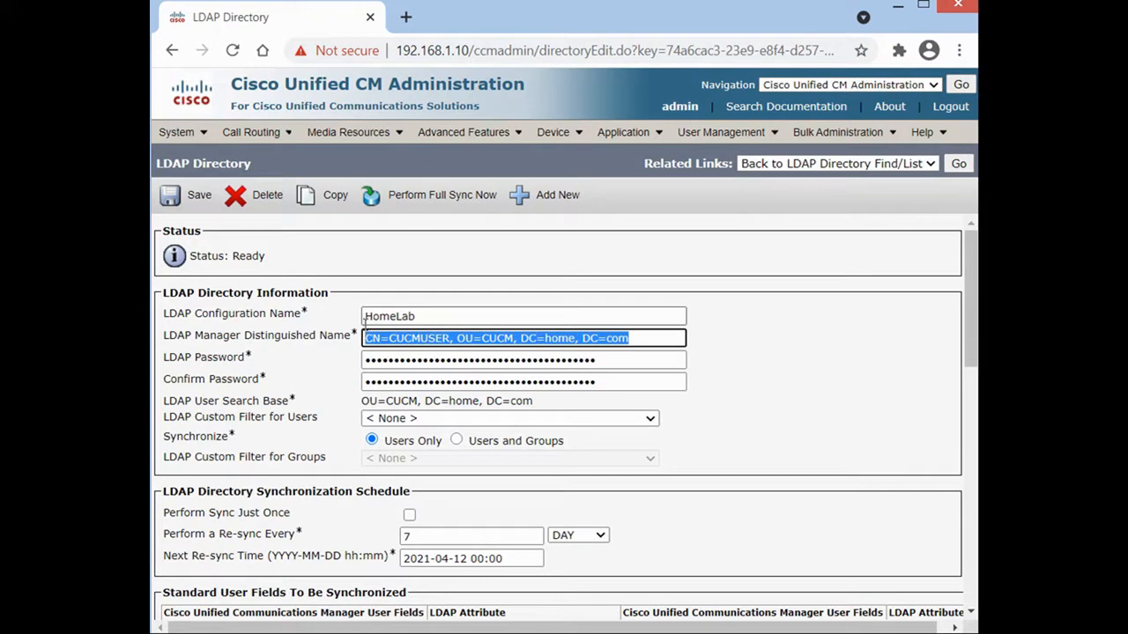
double_click(419, 338)
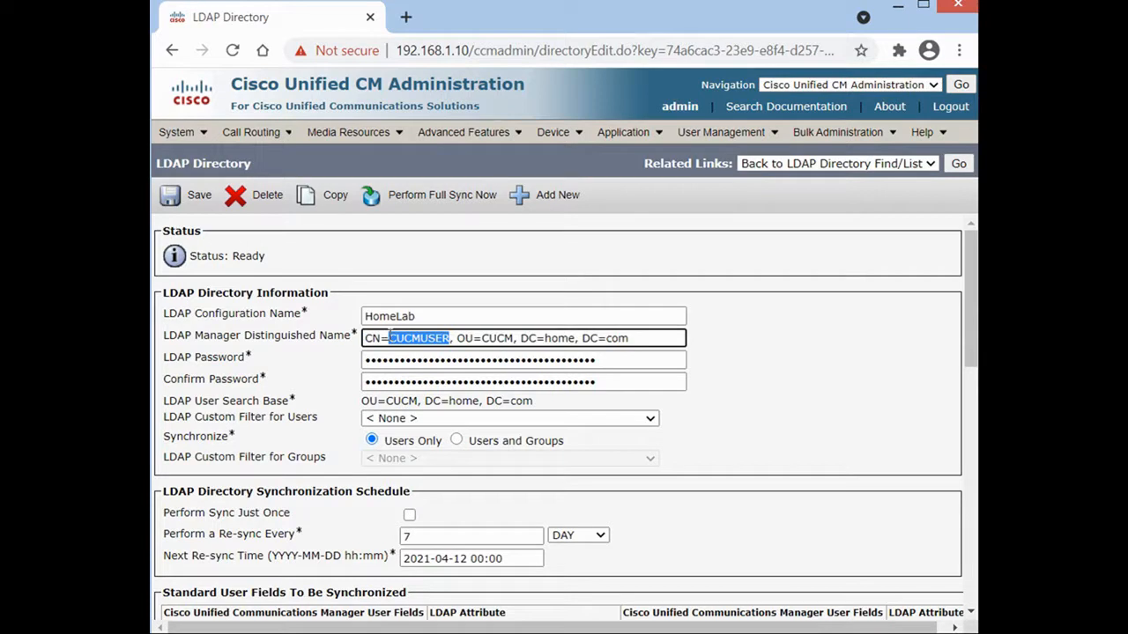
click(518, 299)
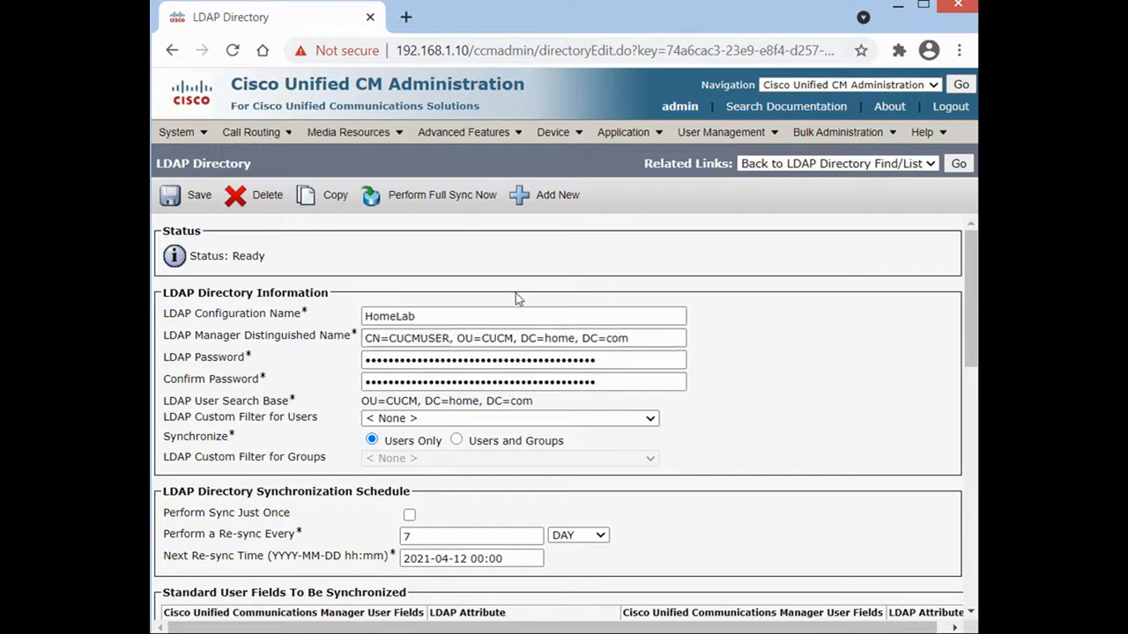
double_click(395, 338)
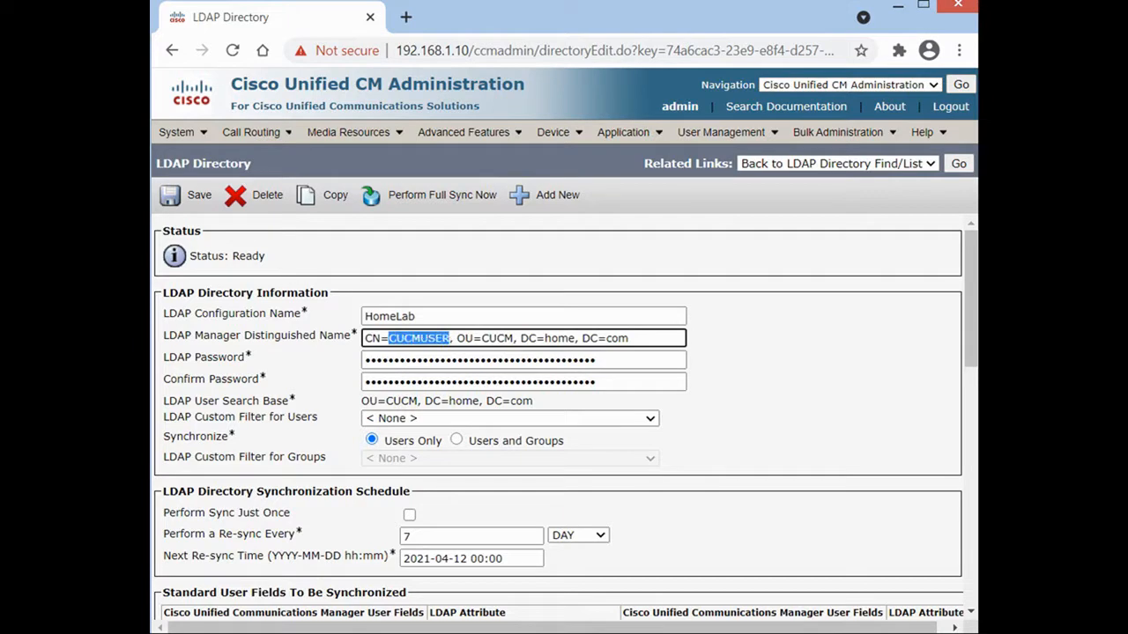
Rewrite the manager DN as the domain-qualified account login, accepting the autofilled passwords.
key(alt+Tab)
drag(657, 338, 374, 328)
click(394, 338)
key(BackSpace)
key(BackSpace)
key(BackSpace)
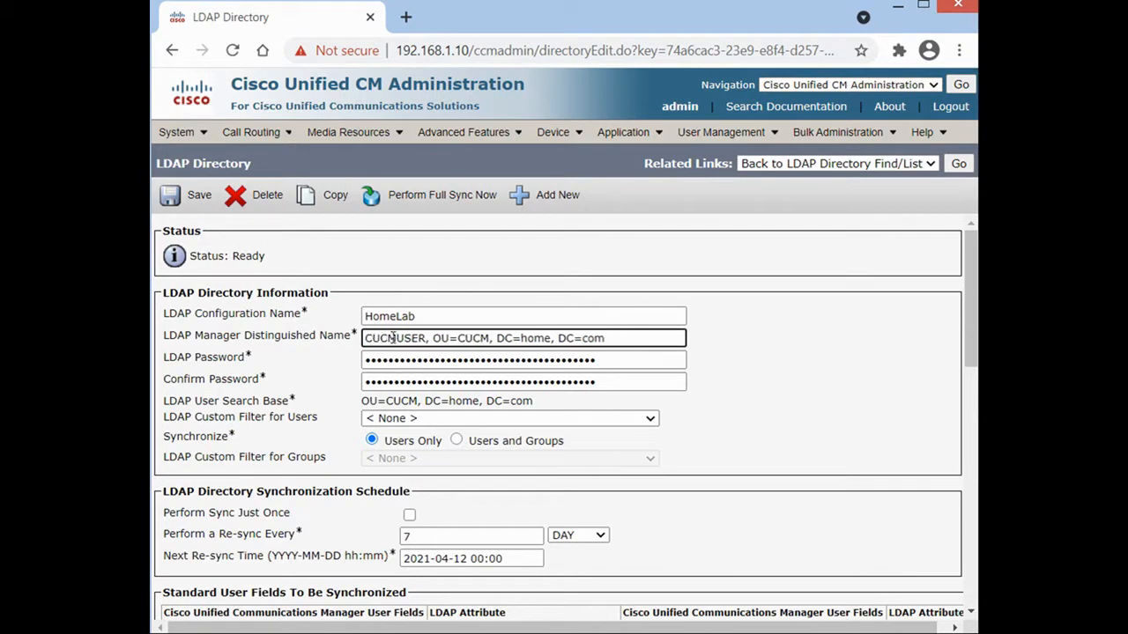
drag(616, 338, 425, 333)
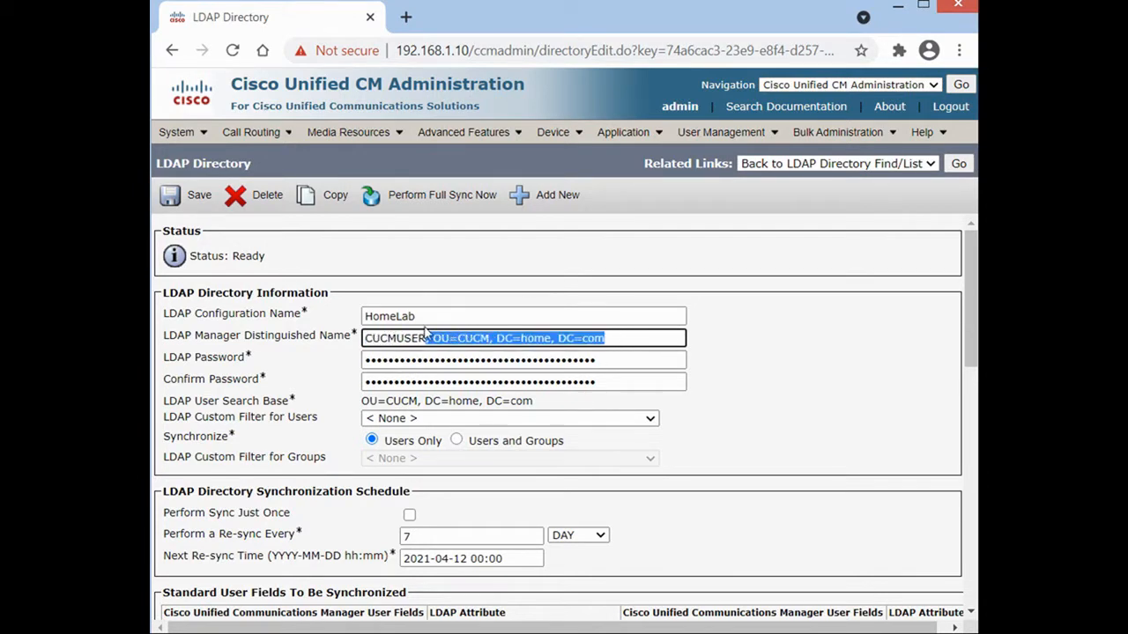
key(BackSpace)
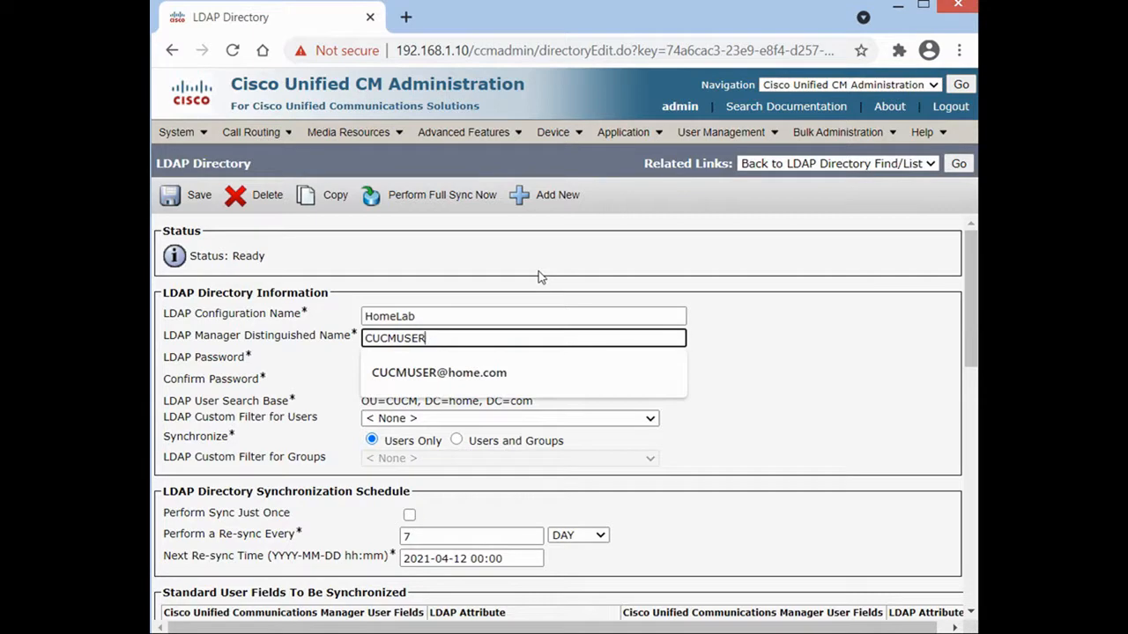
key(Down)
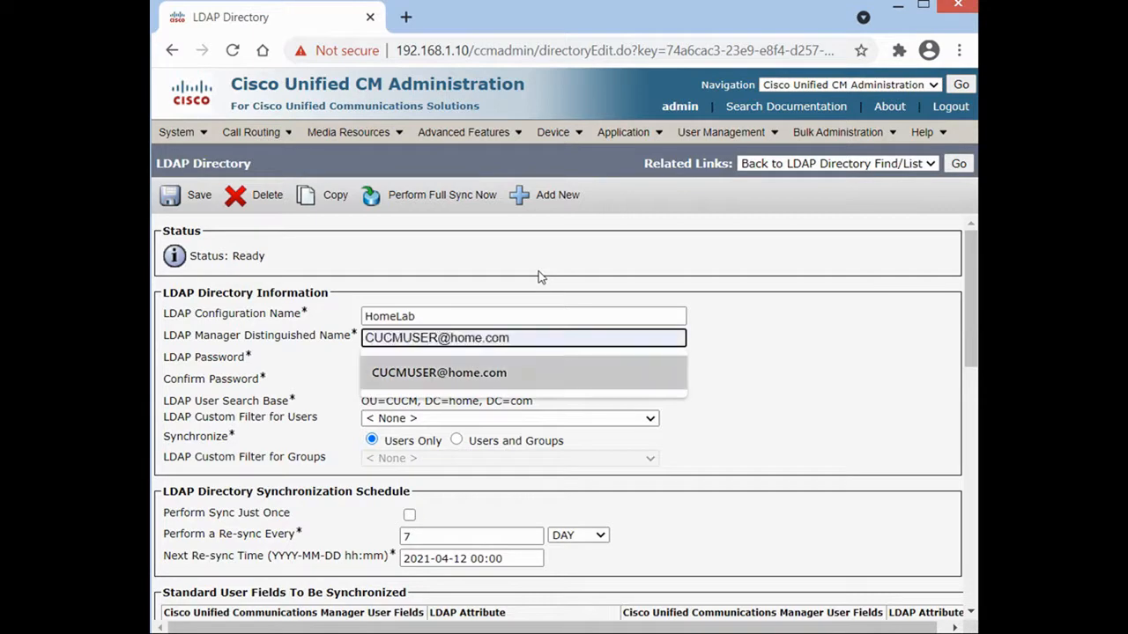
key(Return)
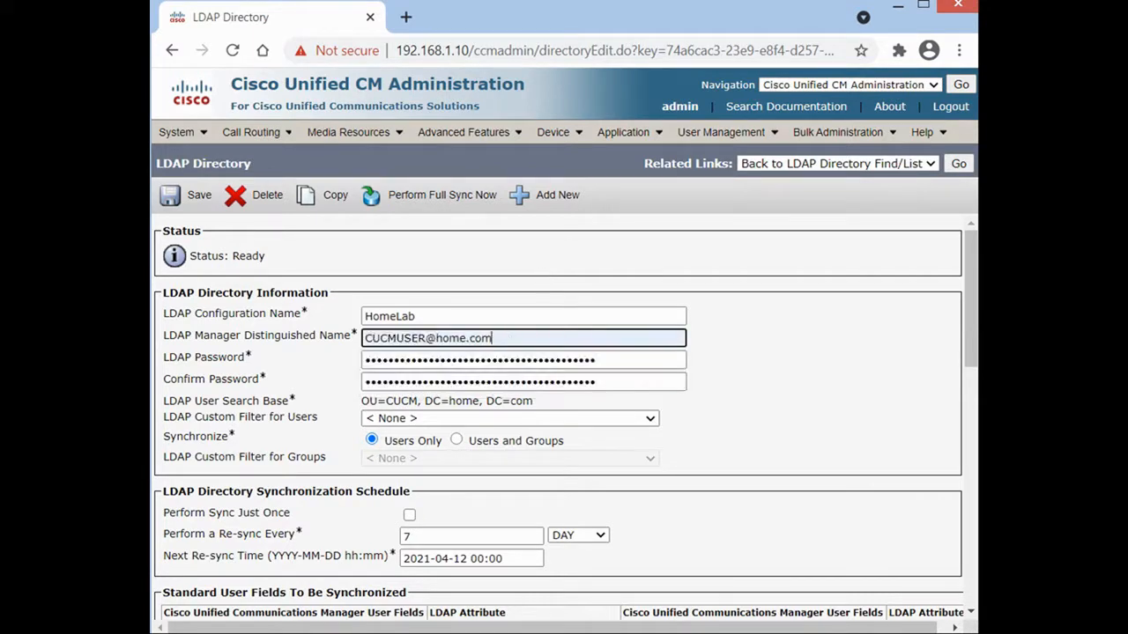
double_click(467, 338)
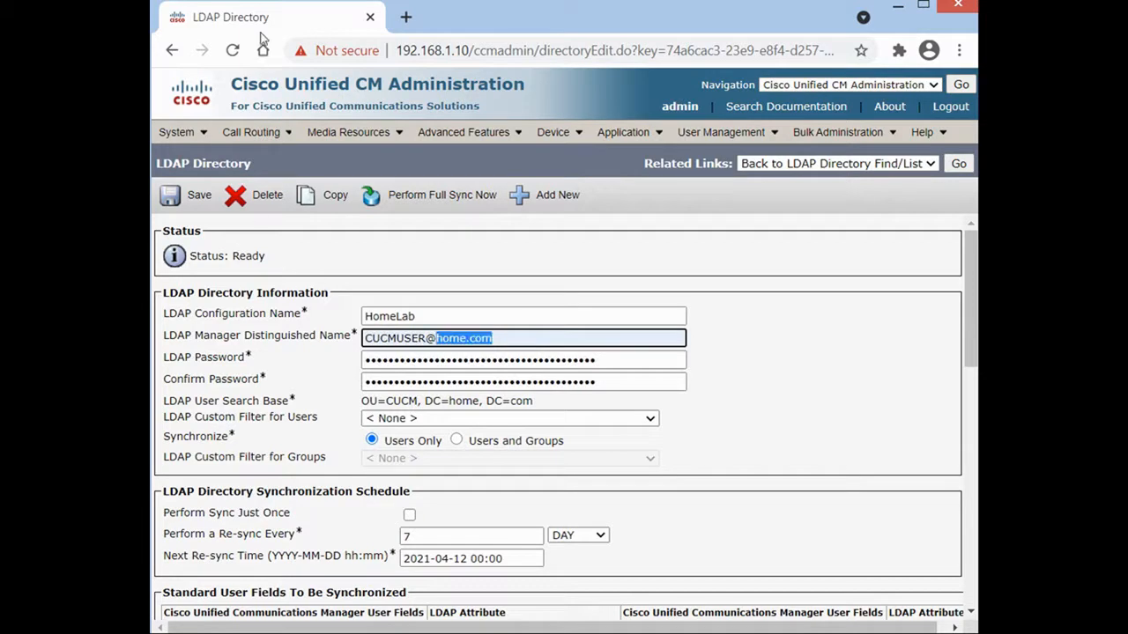
Go to System > LDAP > LDAP Authentication.
click(181, 131)
mouse_move(219, 325)
click(794, 294)
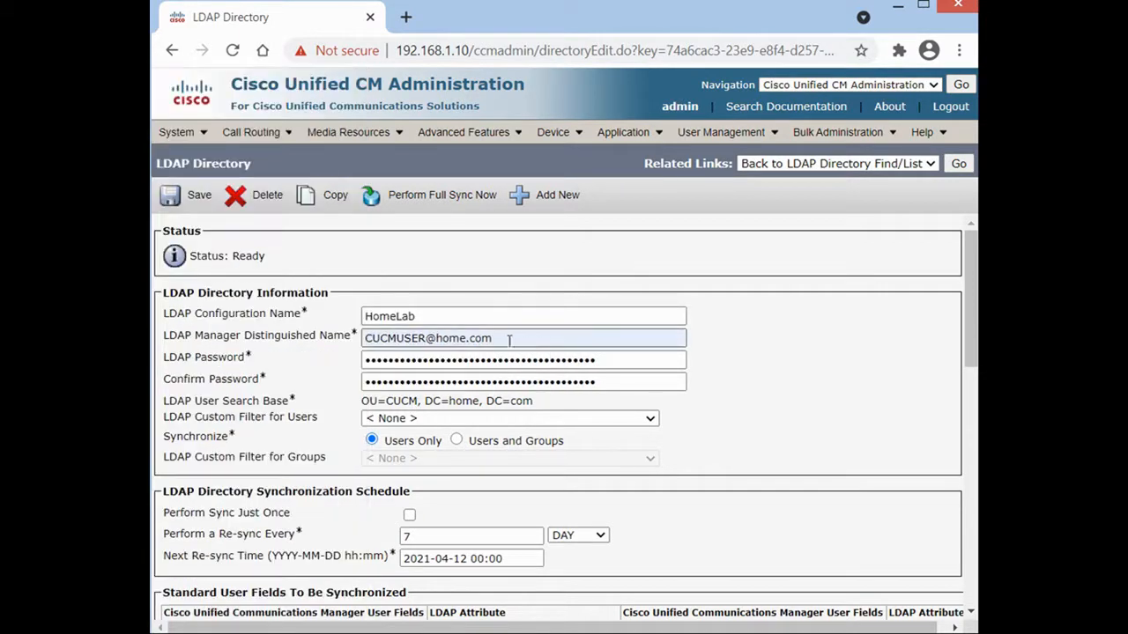
click(189, 132)
mouse_move(197, 319)
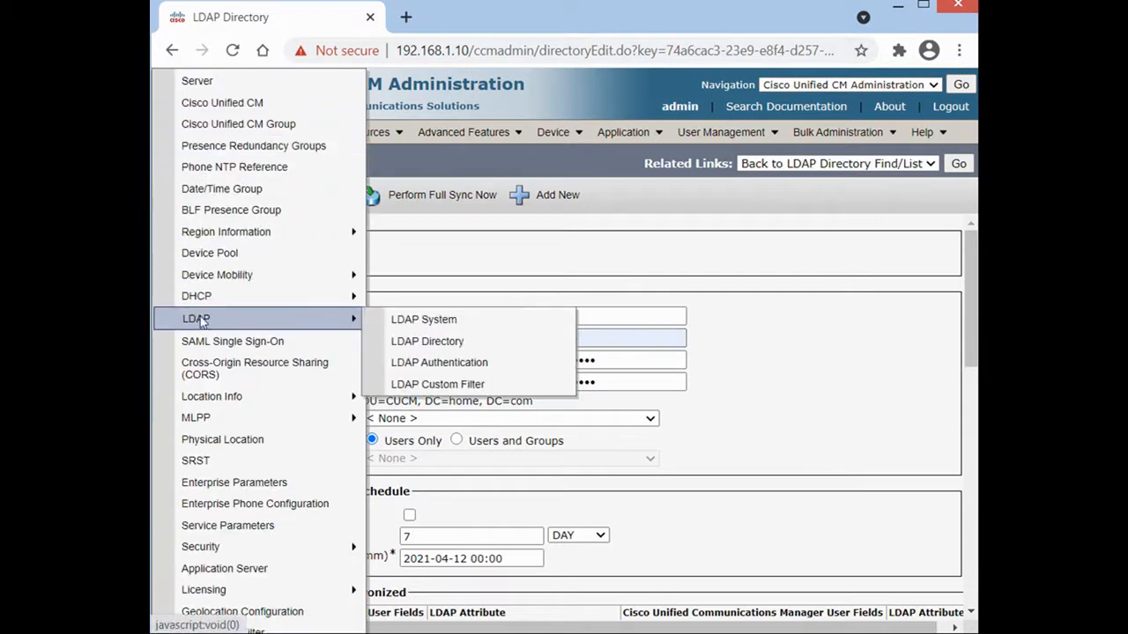
click(516, 365)
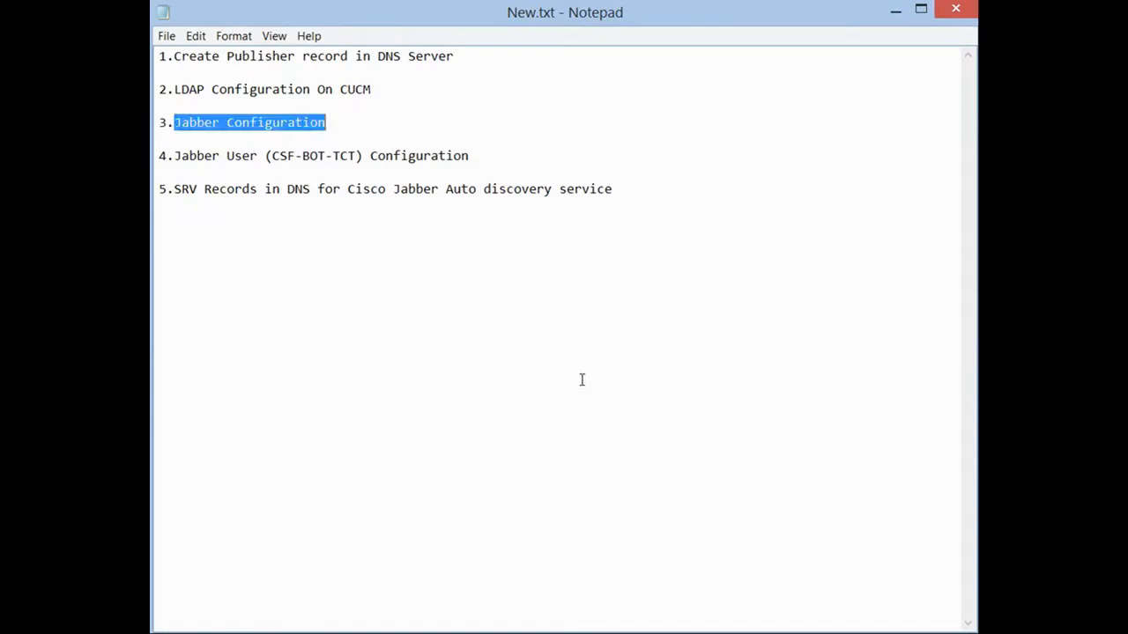
Select the line '3.Jabber Configuration' in the New.txt checklist.
click(678, 353)
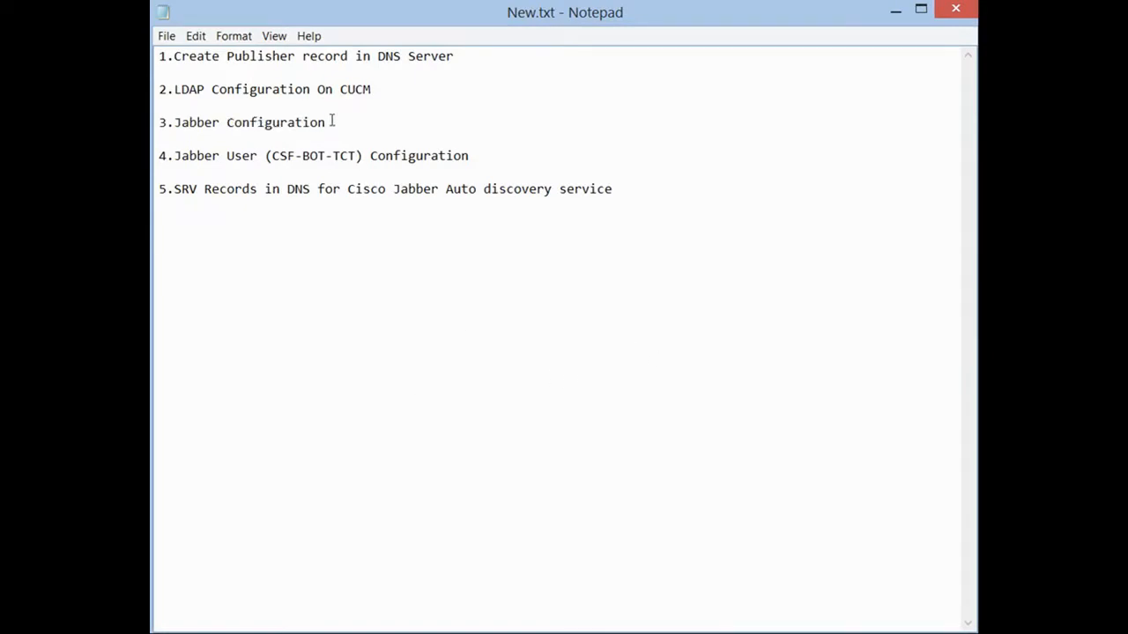
drag(173, 124, 326, 126)
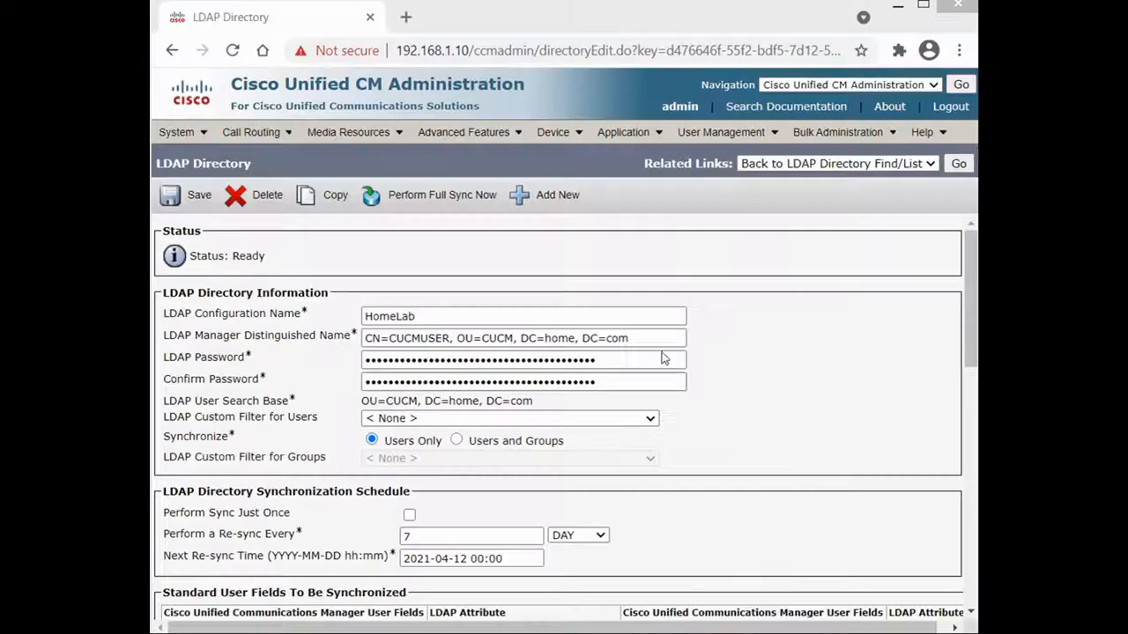
Open a new UC Service form from the UC Service list and set its type to Directory.
mouse_move(729, 132)
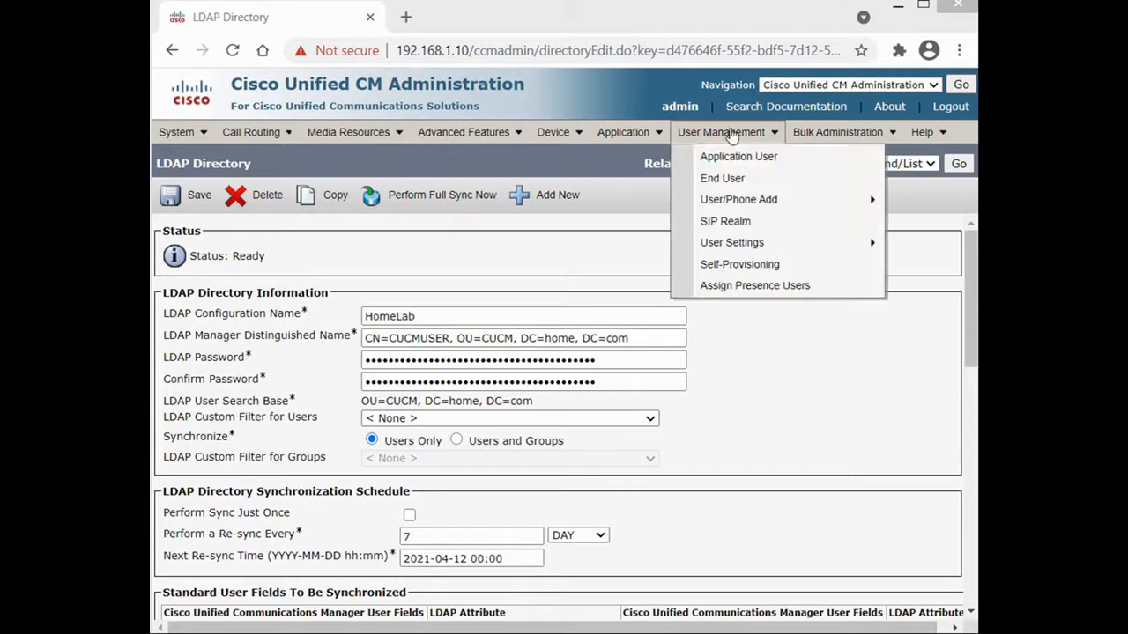
mouse_move(743, 244)
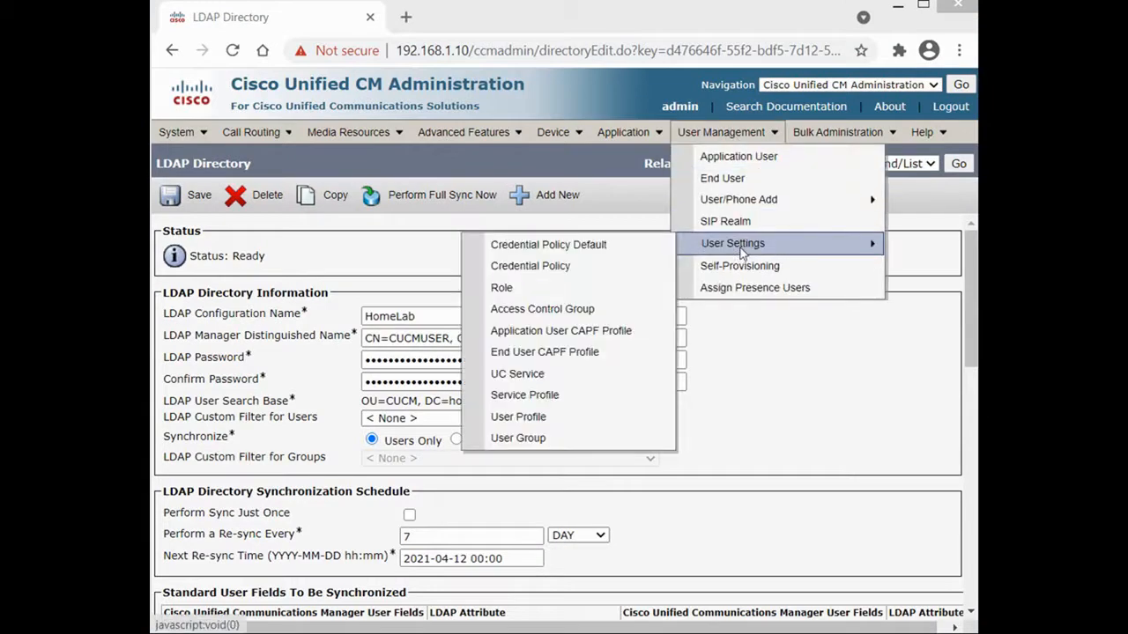
click(558, 375)
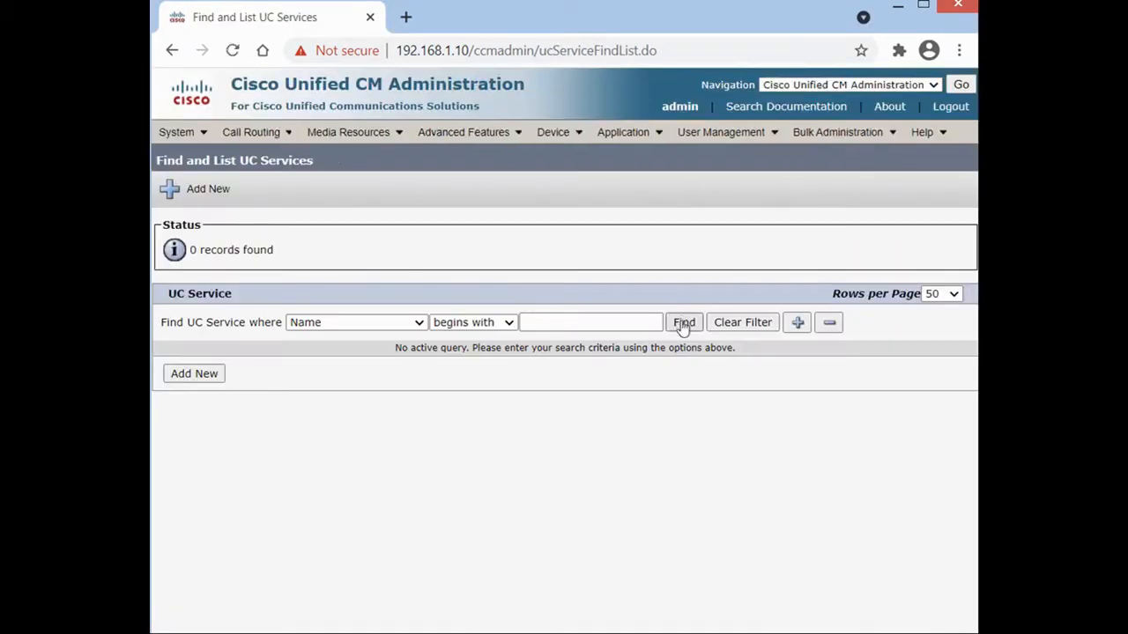
click(683, 322)
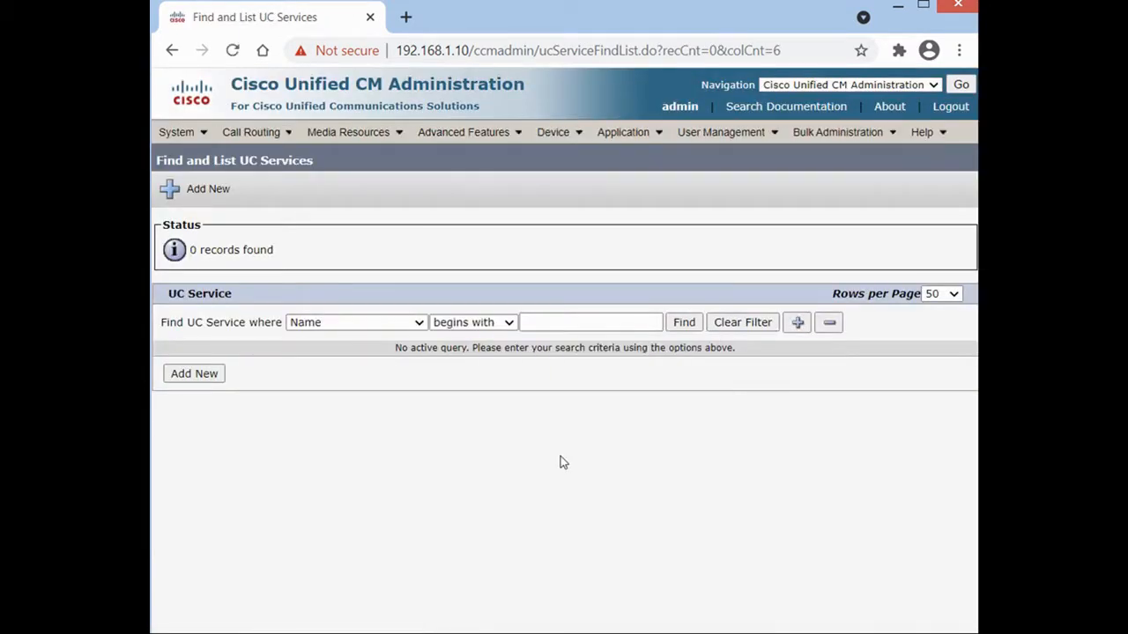
click(195, 377)
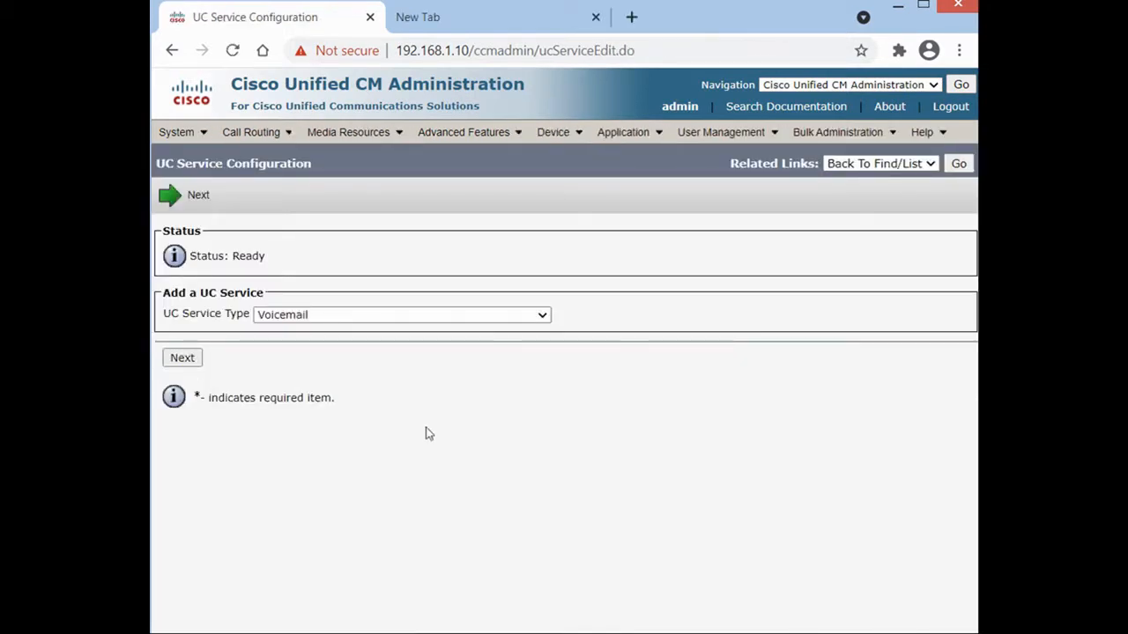
click(308, 319)
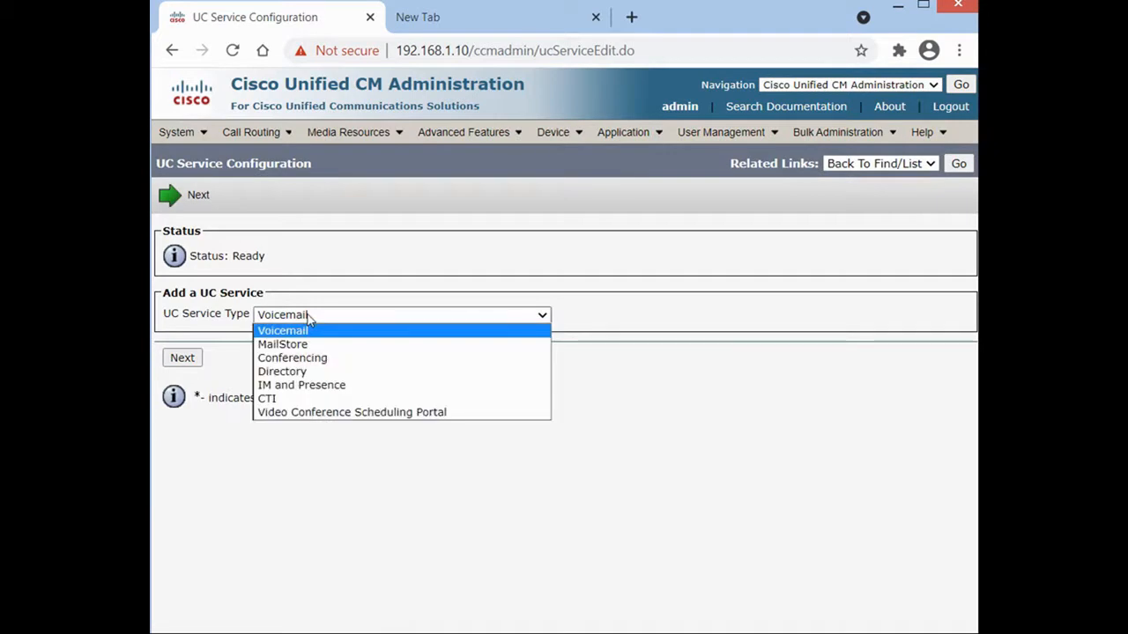
click(299, 372)
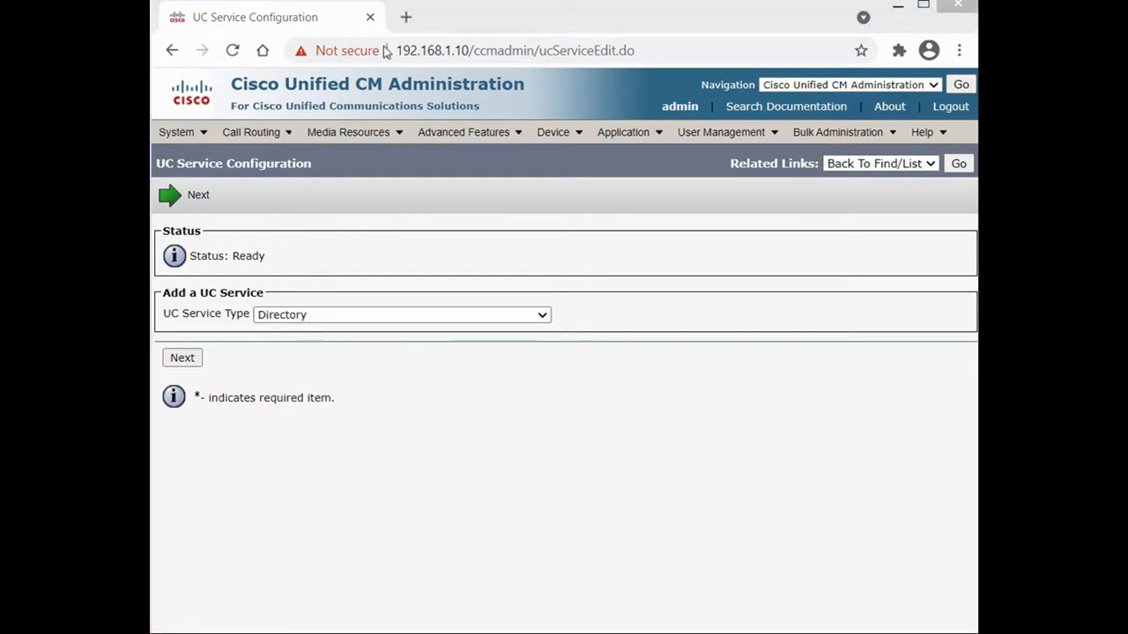
Load the copied Cisco service profile documentation link in a new Chrome tab.
click(405, 17)
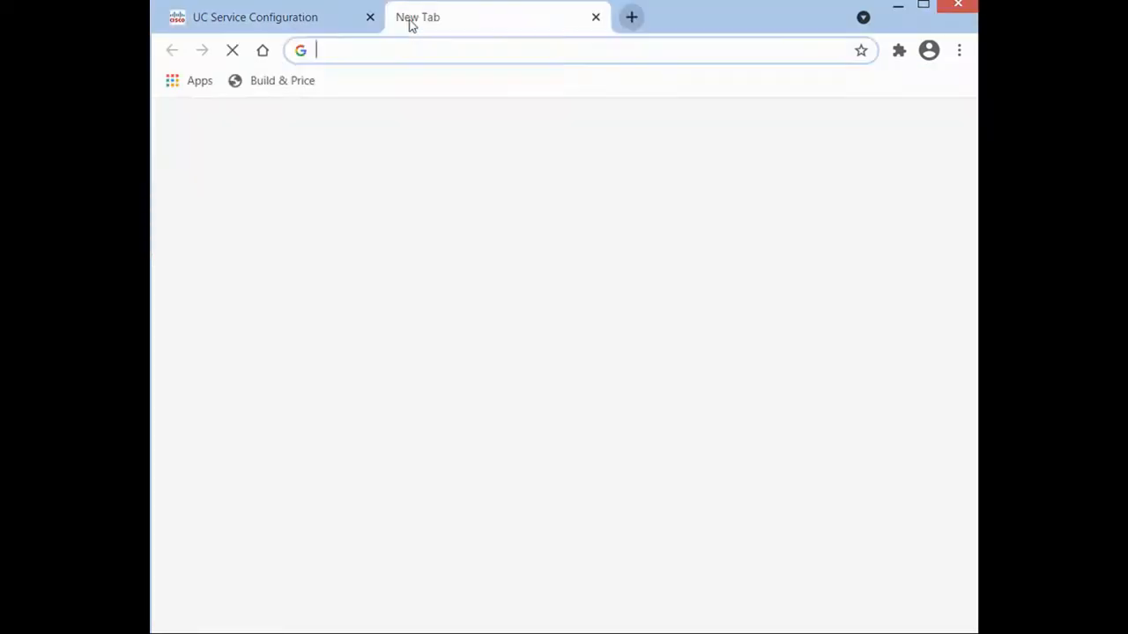
right_click(402, 46)
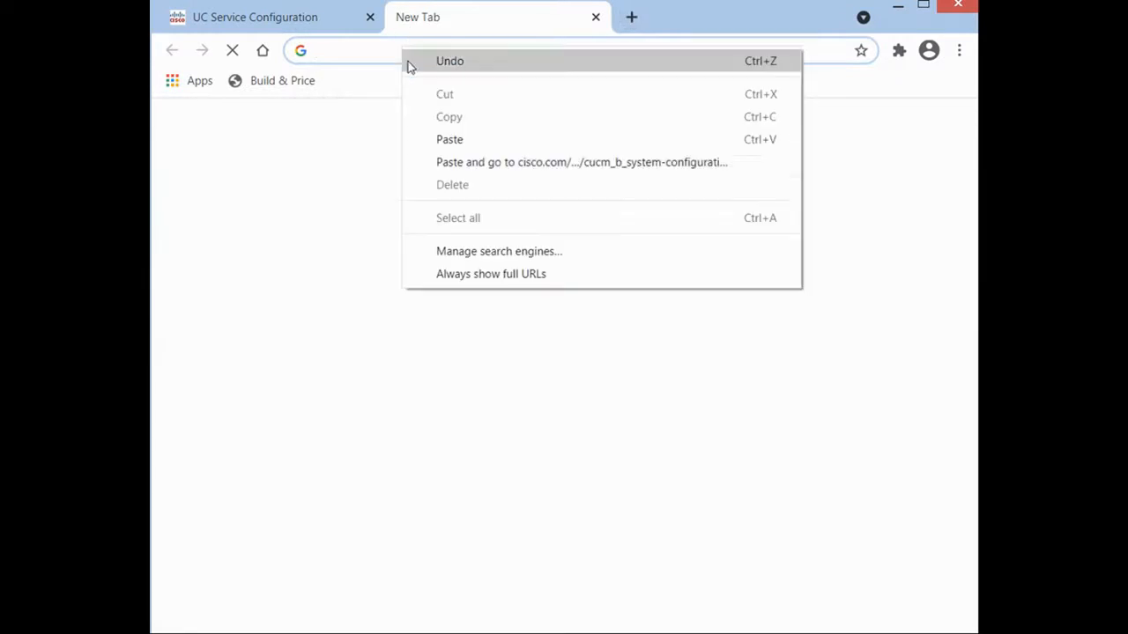
click(479, 143)
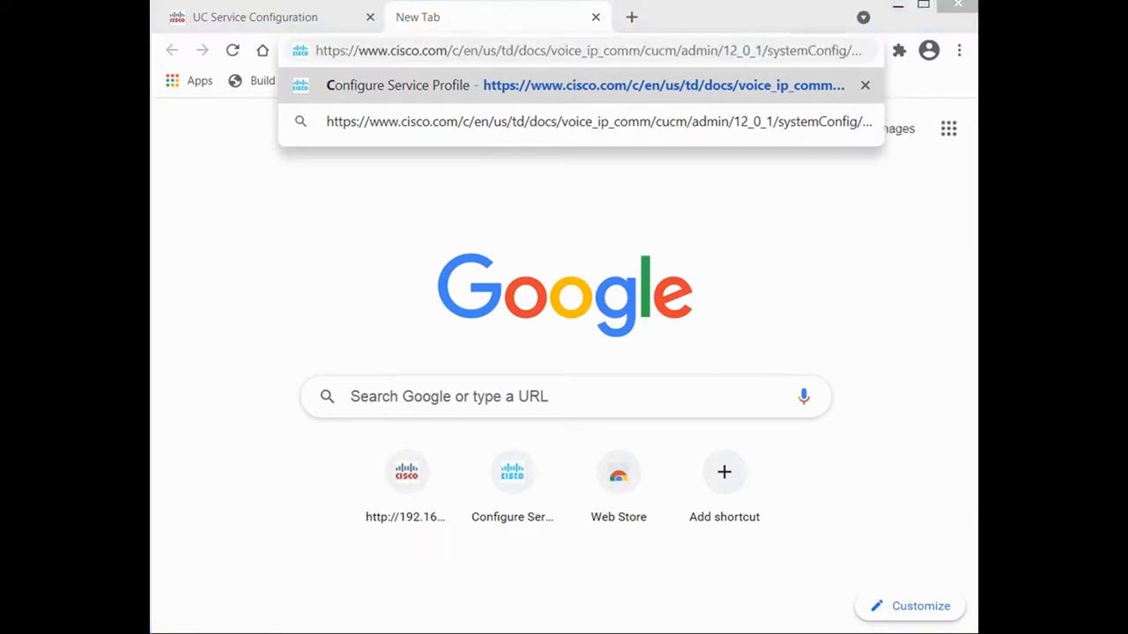
key(Return)
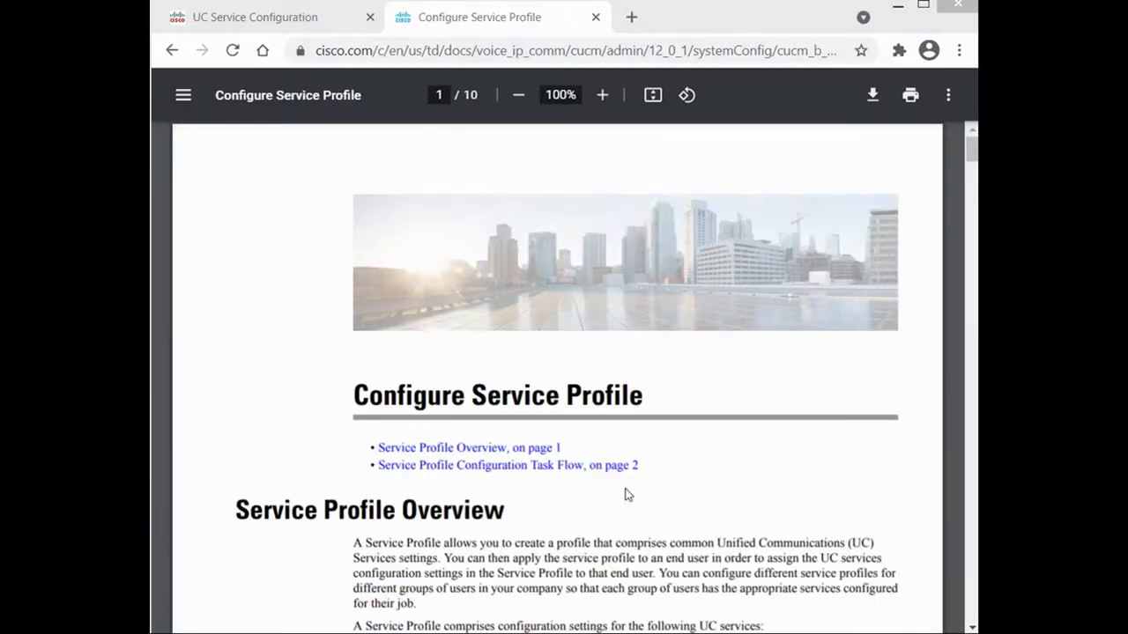
Read the Add Directory Service section, highlighting its heading and the LDAP lookup phrase.
click(629, 467)
scroll(629, 473, down, 2)
scroll(629, 473, down, 10)
scroll(629, 473, down, 10)
scroll(631, 475, down, 8)
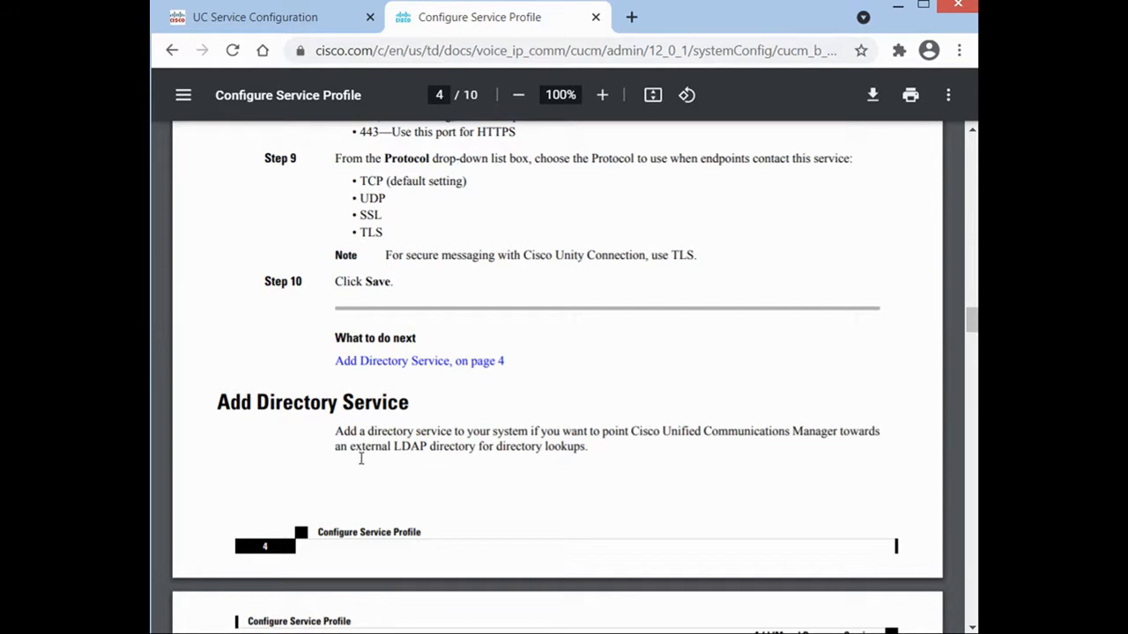
drag(352, 449, 587, 450)
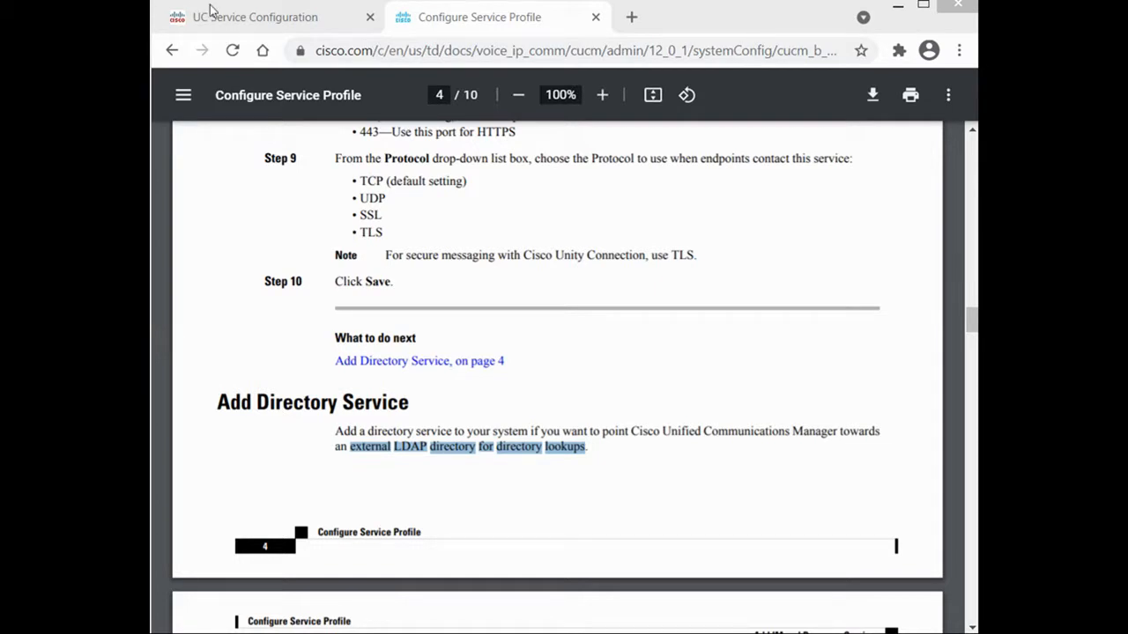
drag(256, 403, 402, 402)
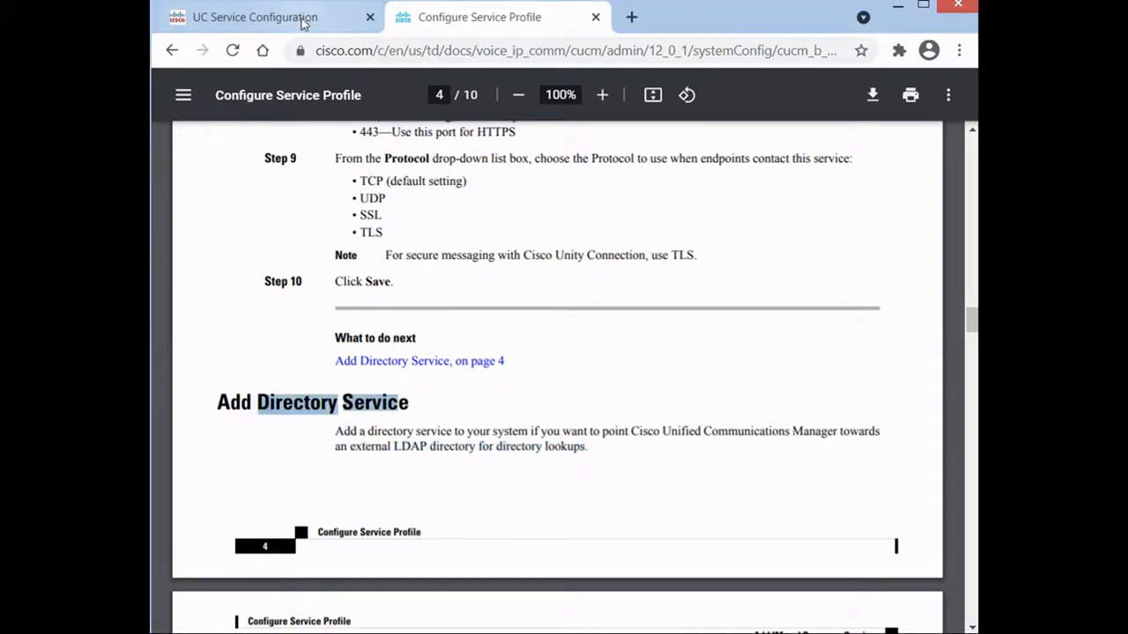
click(302, 18)
Set the UC service type to Directory, replacing an accidental CTI pick, and continue to details.
click(350, 322)
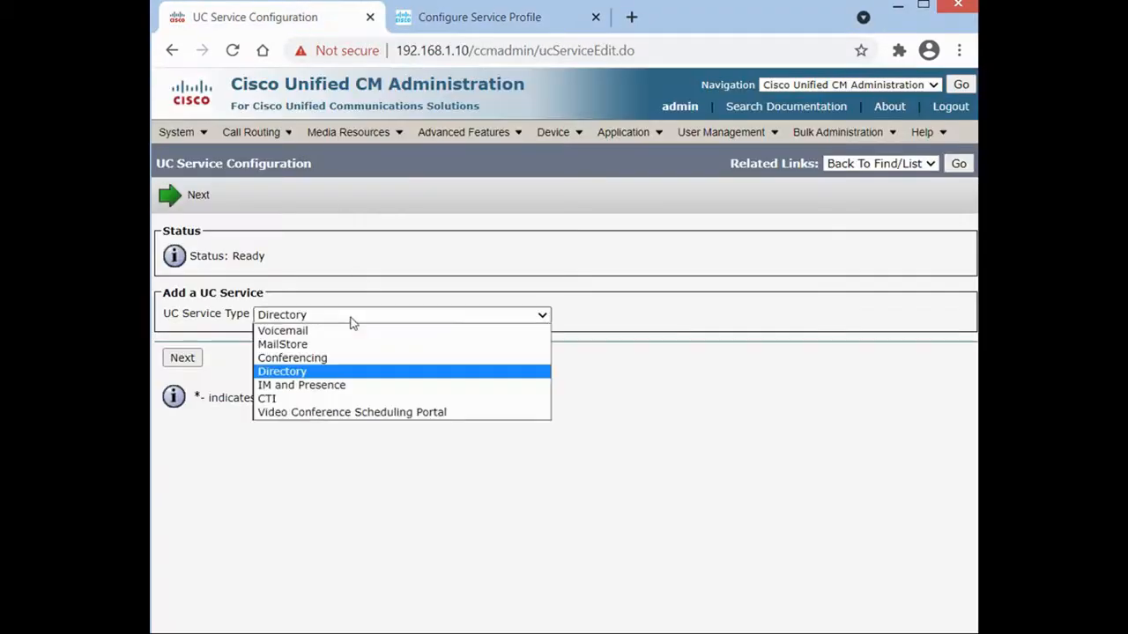
mouse_move(749, 138)
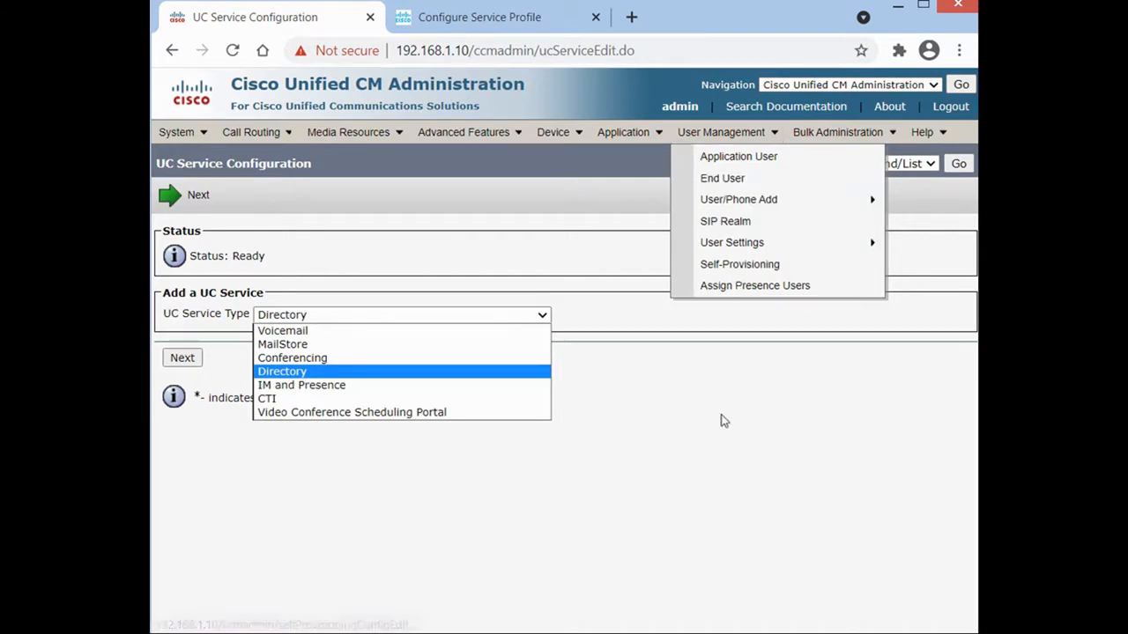
click(288, 400)
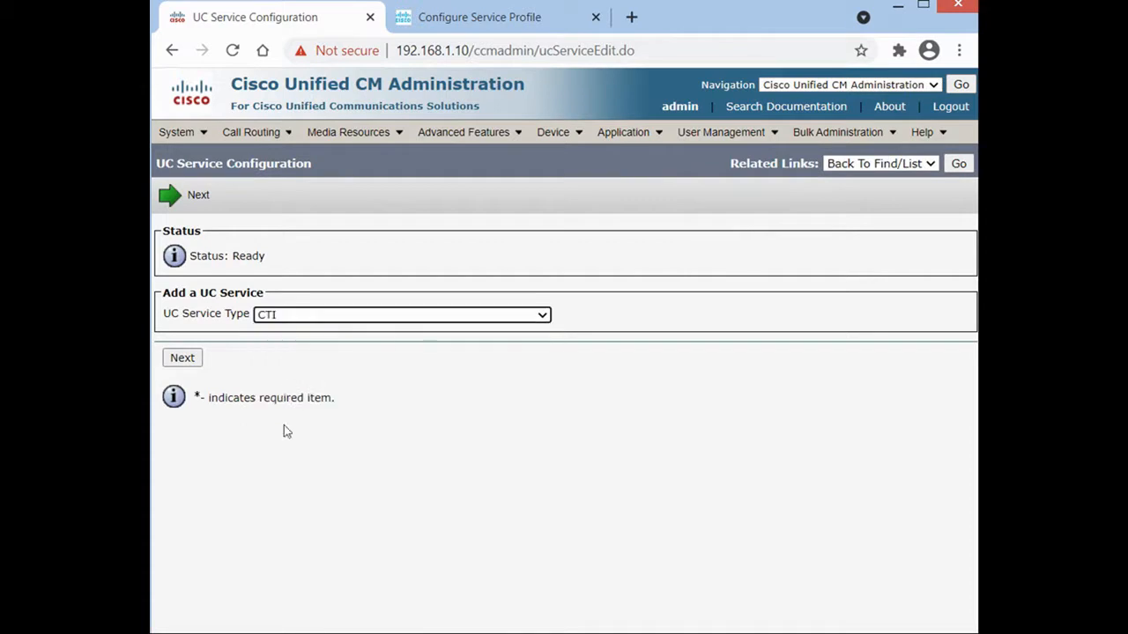
click(266, 315)
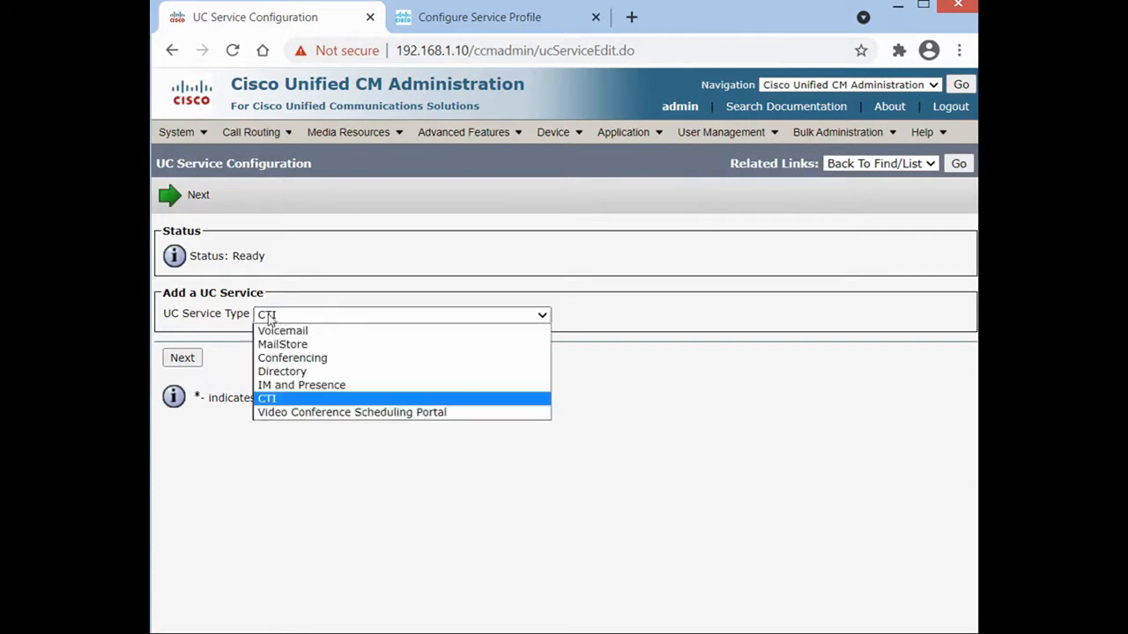
click(297, 371)
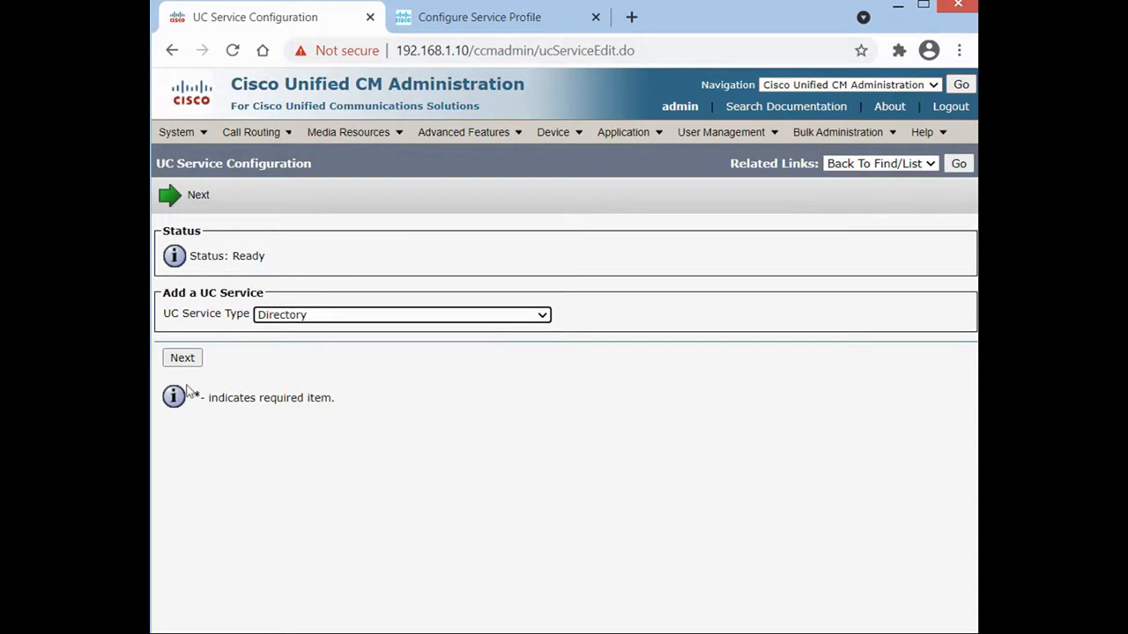
click(184, 359)
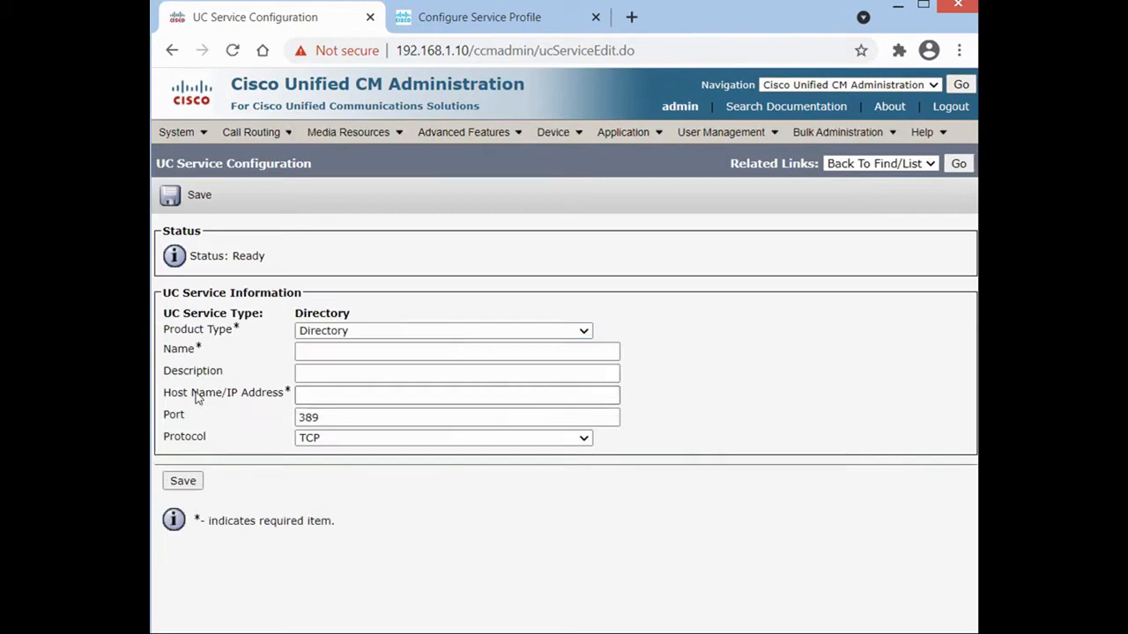
Save the Lab-Directory UC service with host 192.168.1.50, keeping port 389 and TCP.
click(325, 352)
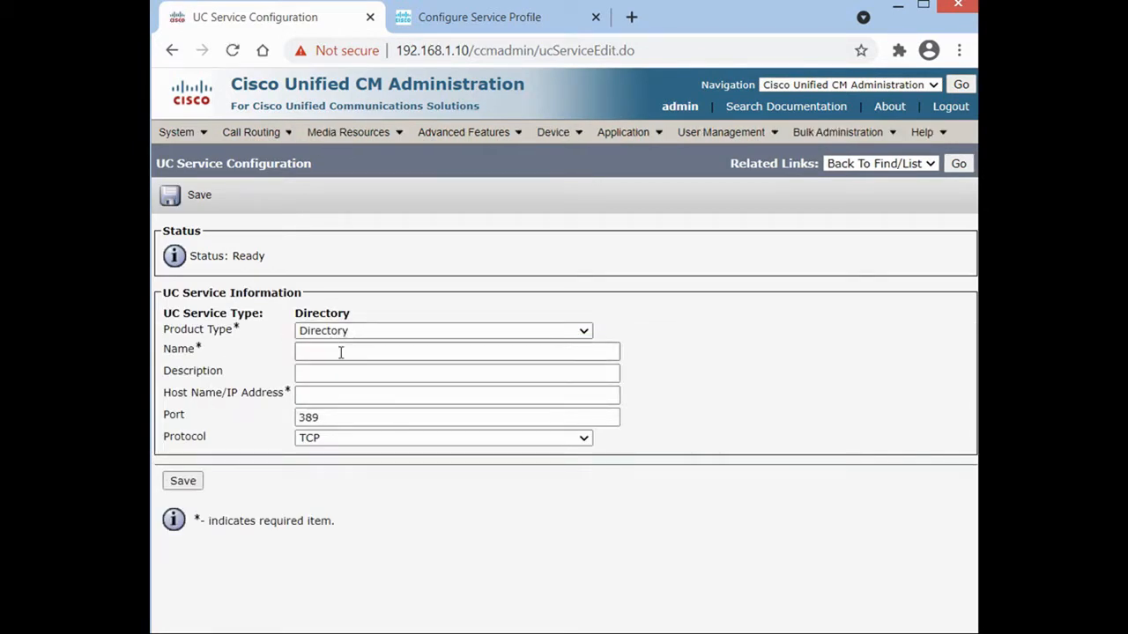
click(340, 352)
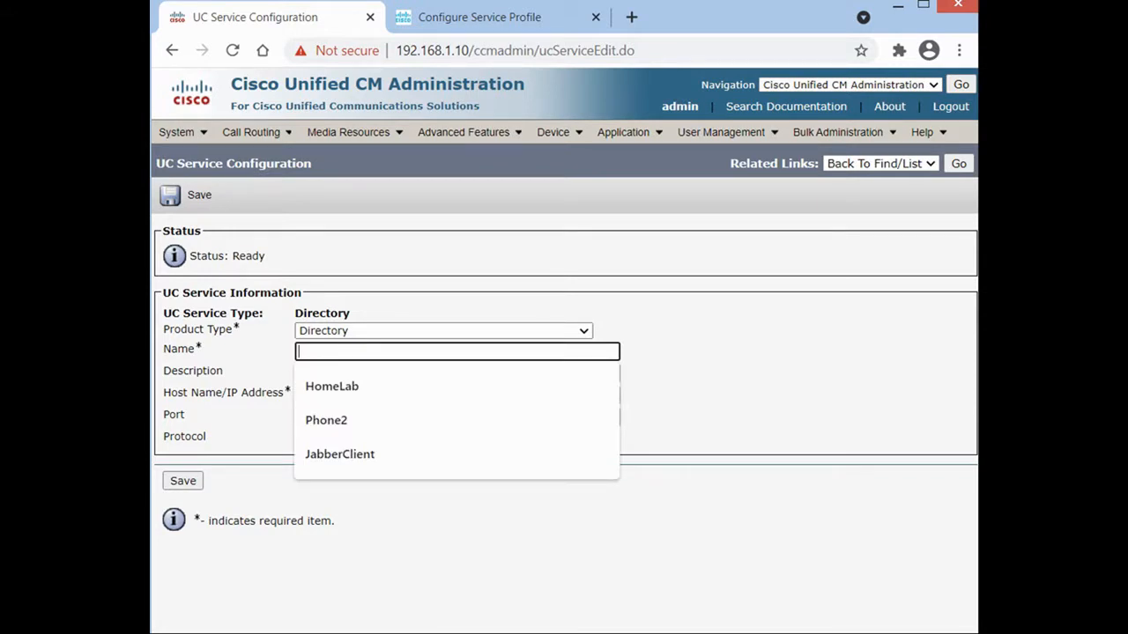
click(425, 350)
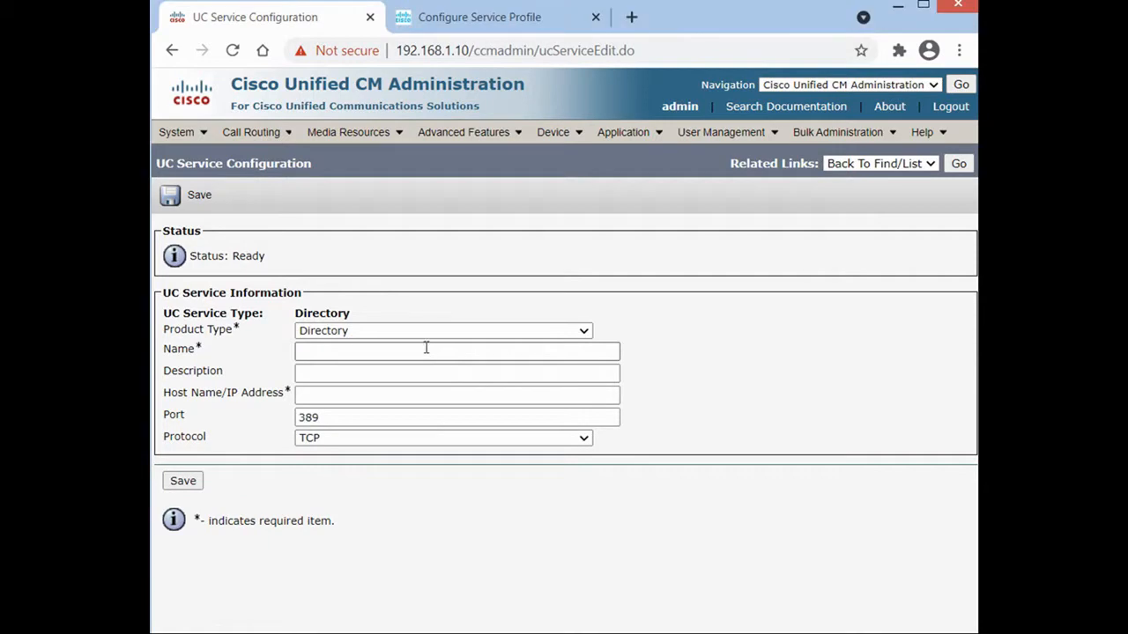
text(Lab)
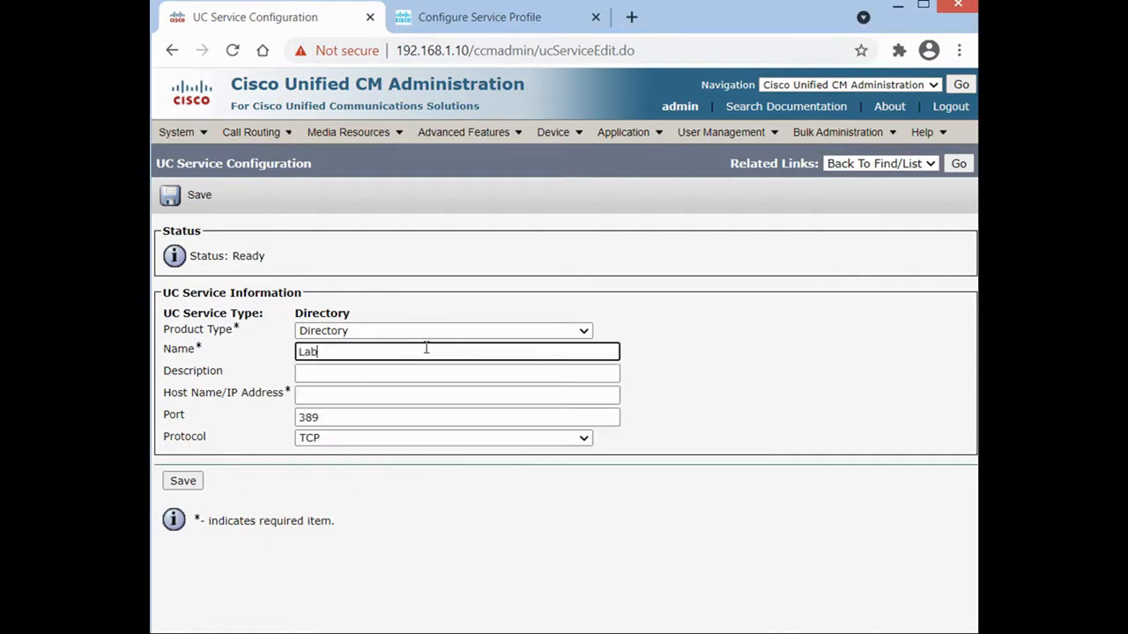
text(-Directory)
click(323, 398)
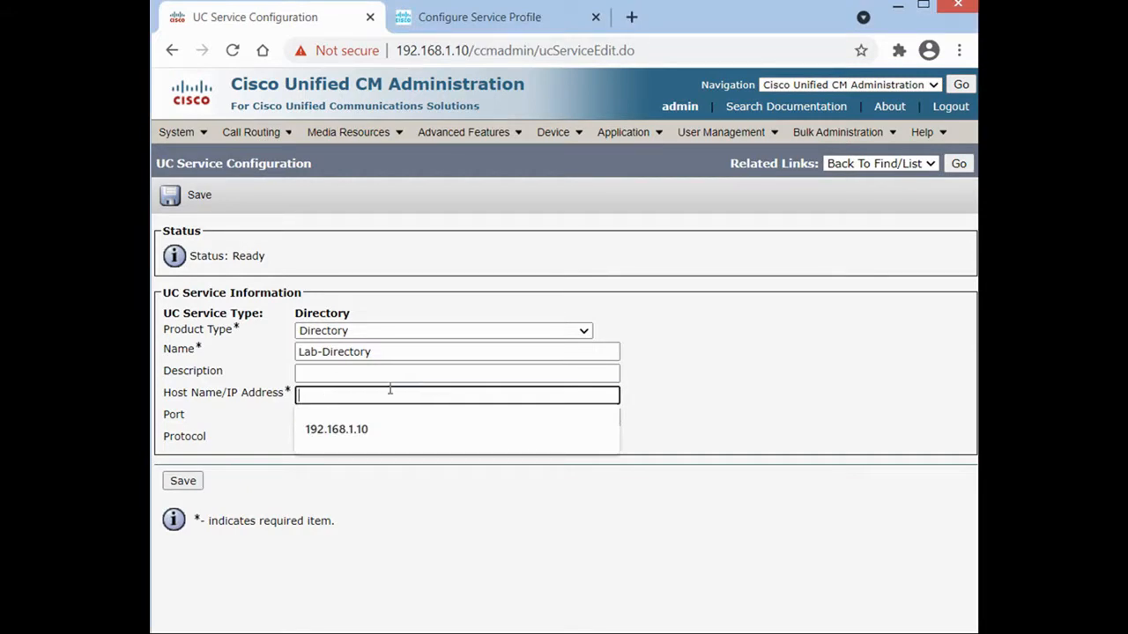
text(192.168.1.50)
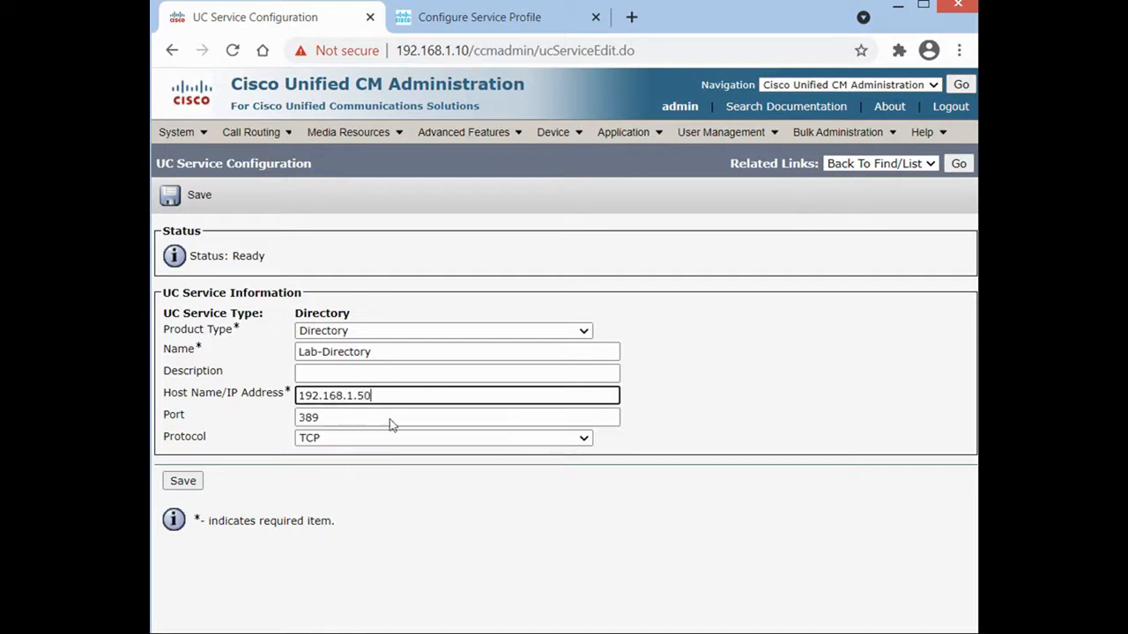
click(504, 633)
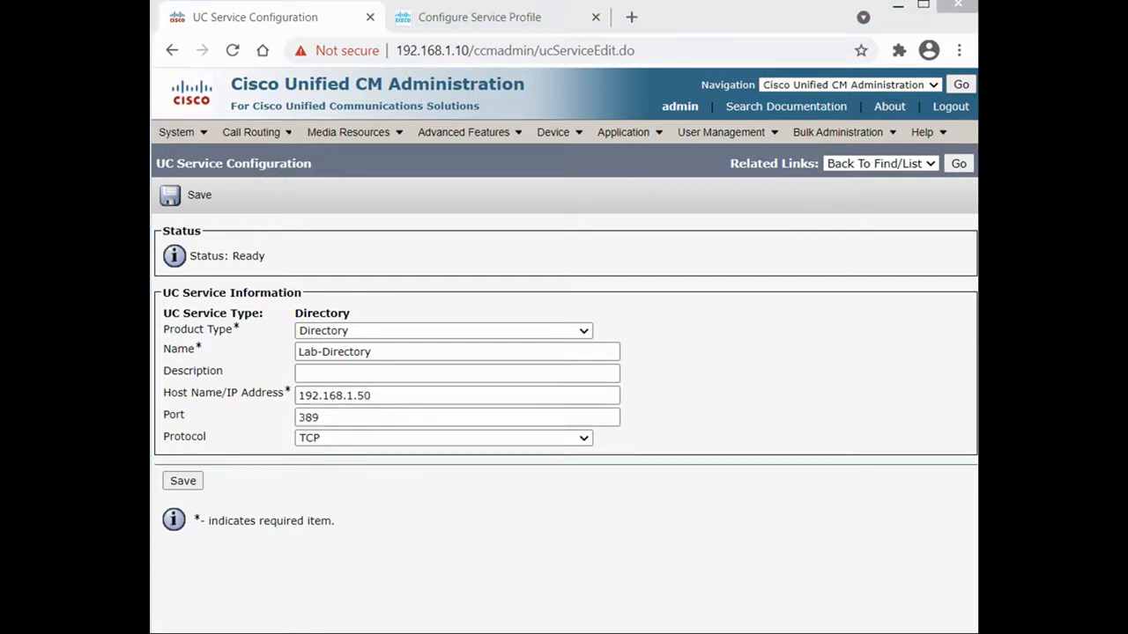
click(182, 481)
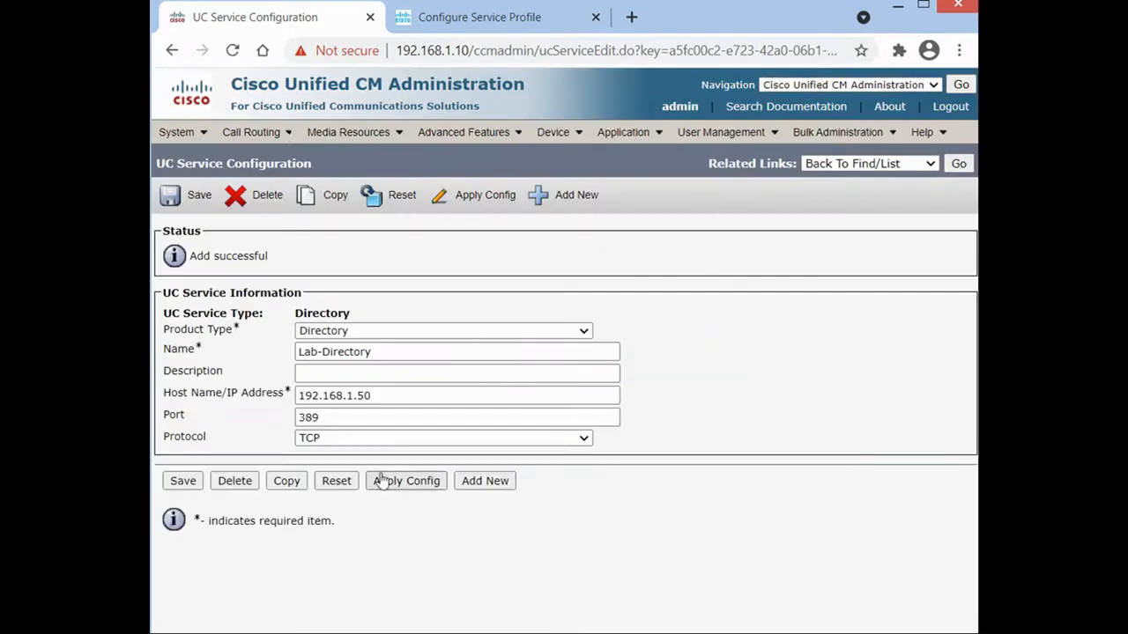
Start a new service profile named JabberClient and make it the default.
mouse_move(691, 137)
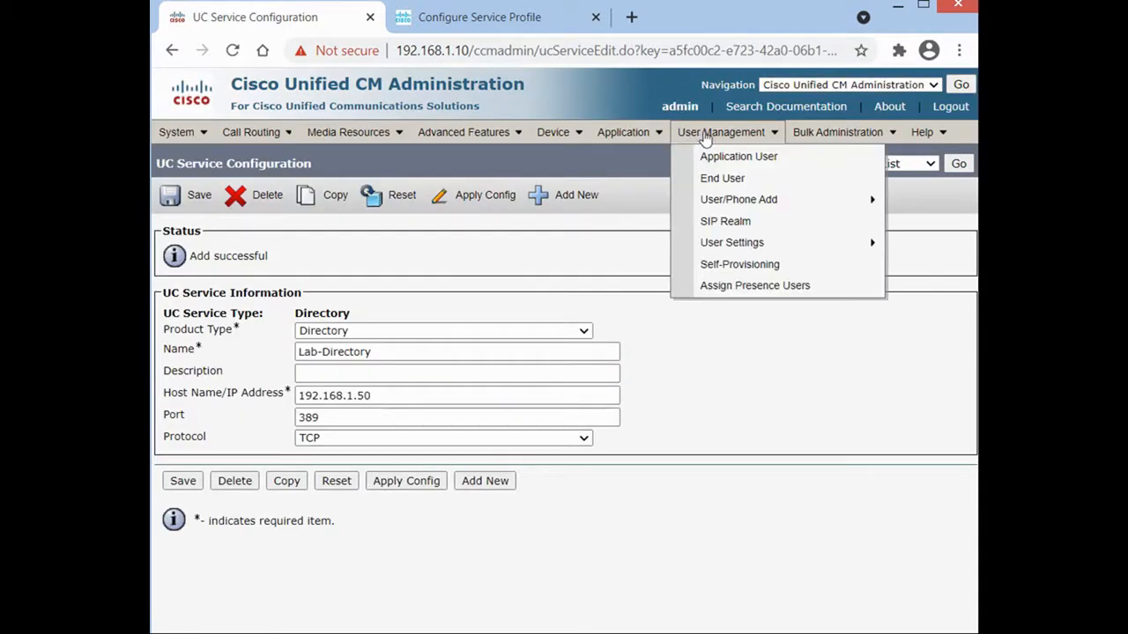
mouse_move(720, 247)
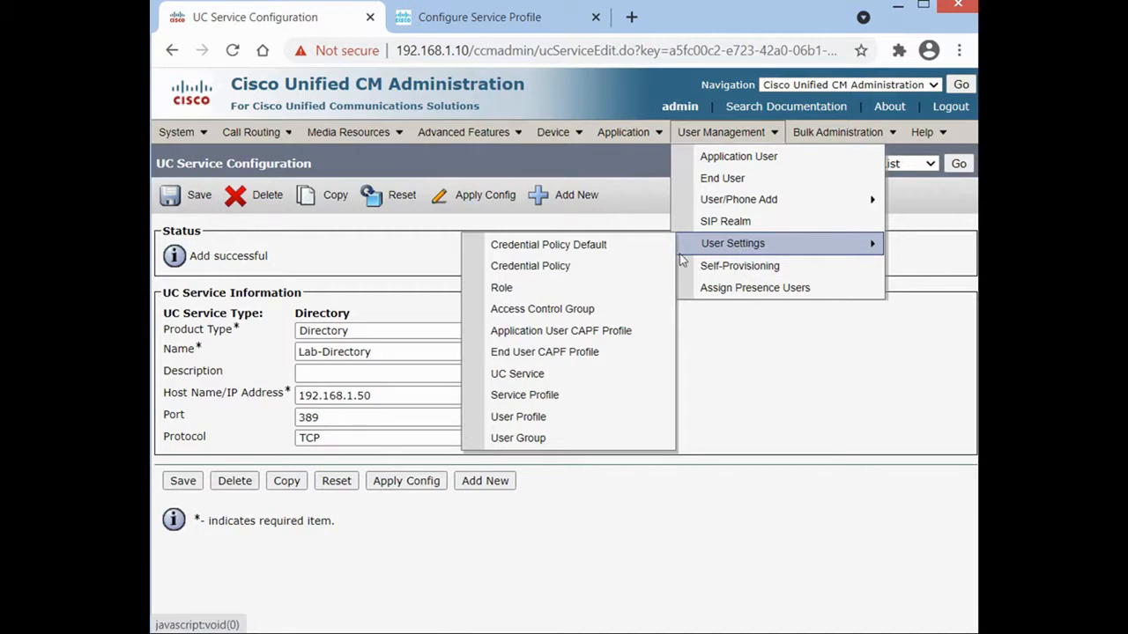
click(571, 402)
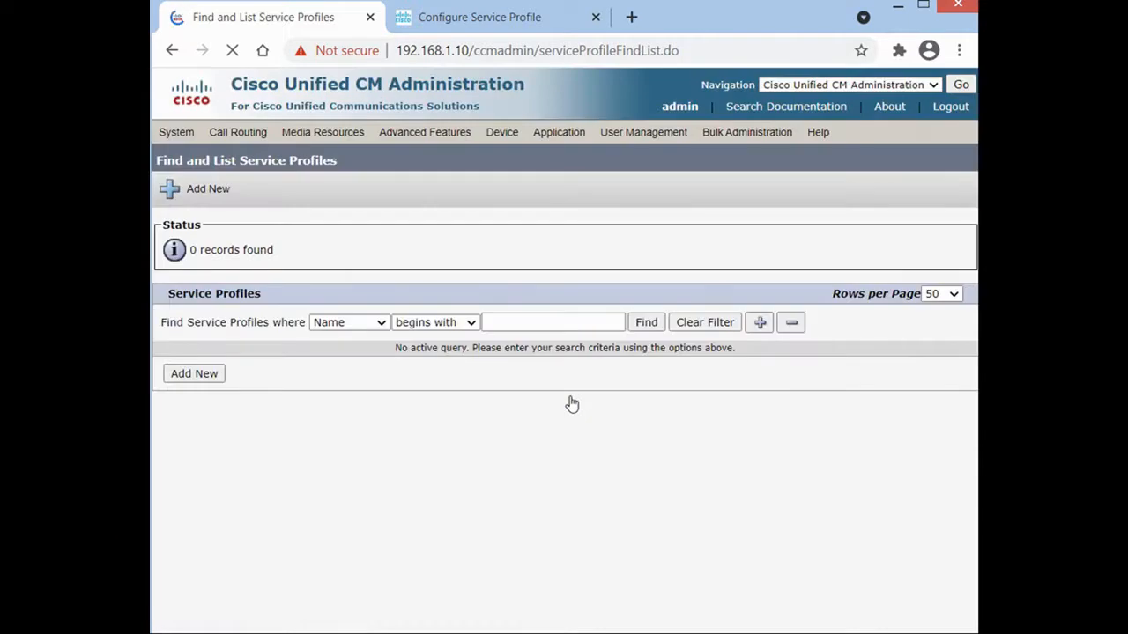
click(644, 323)
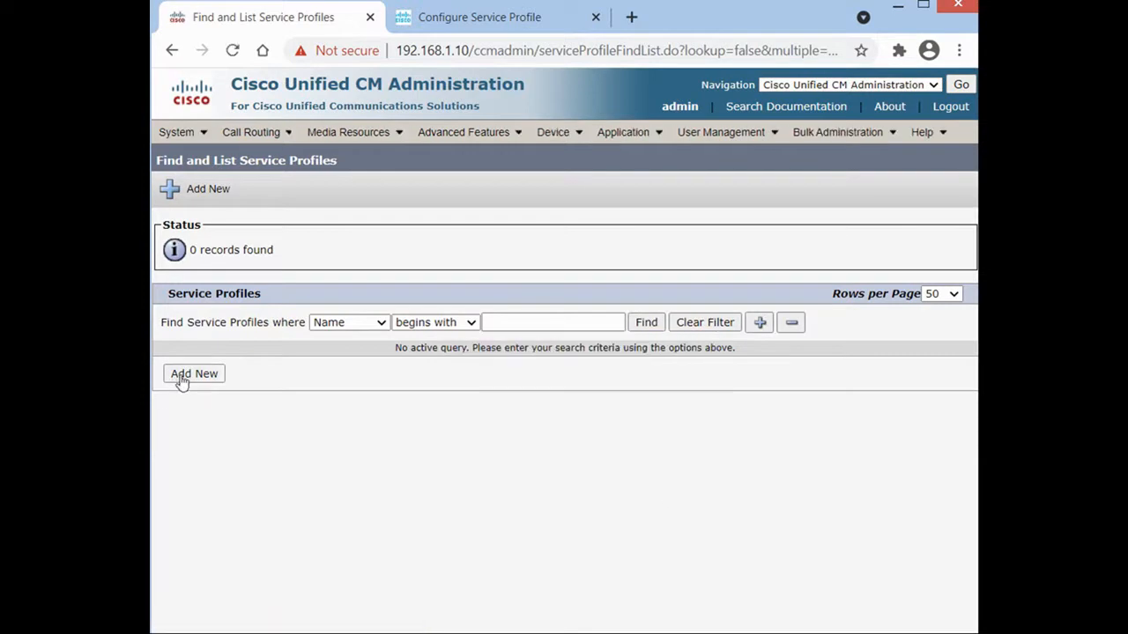
click(183, 377)
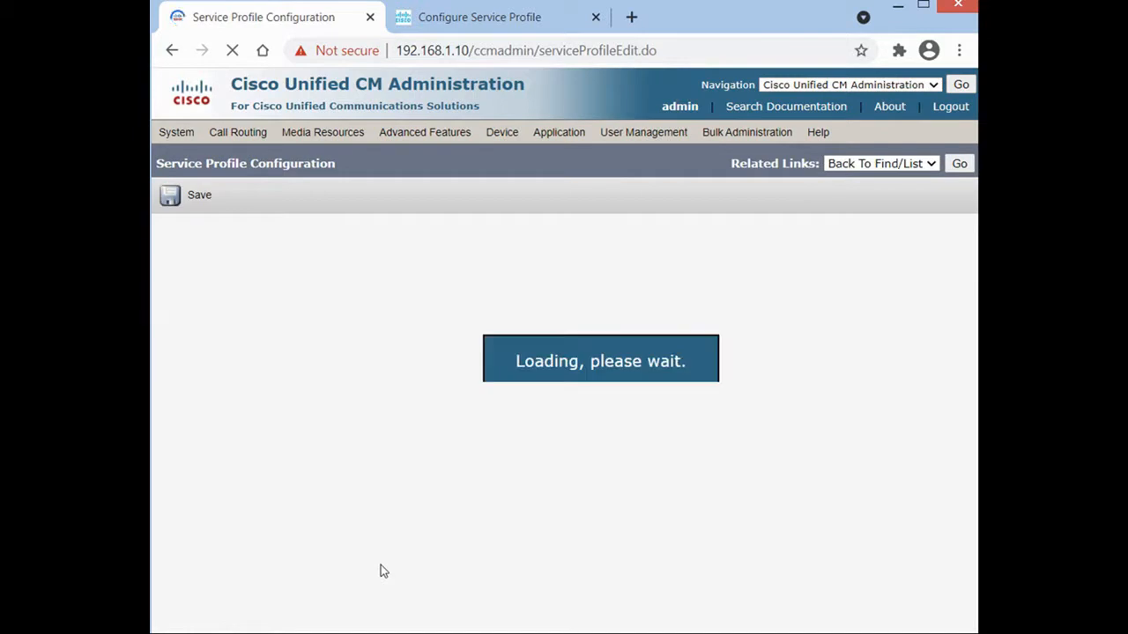
click(443, 317)
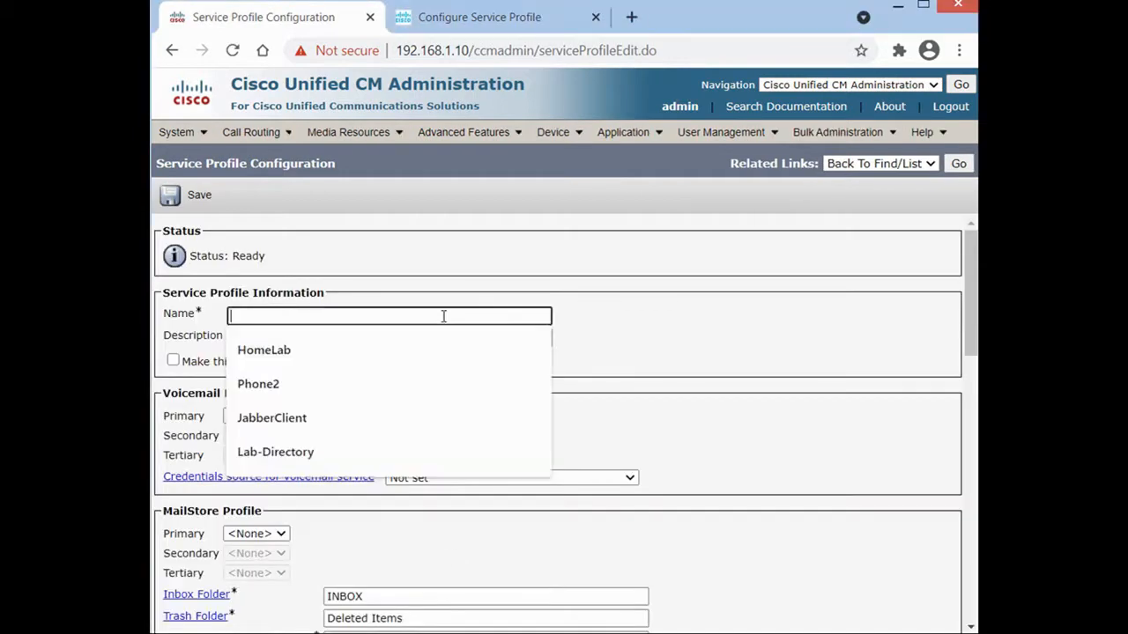
click(333, 420)
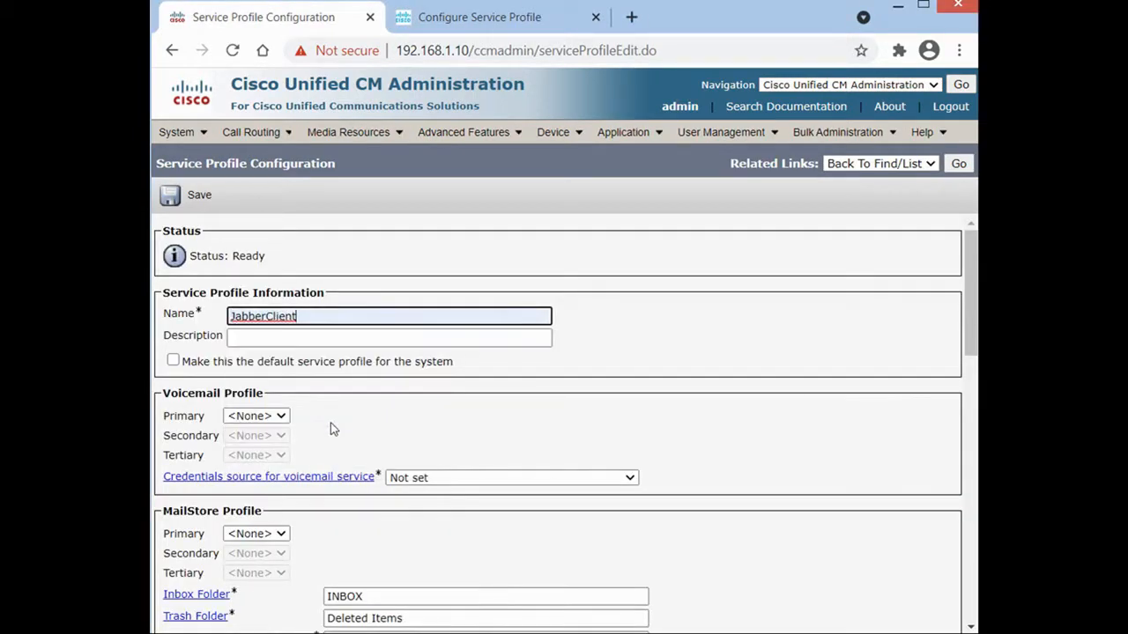
click(174, 360)
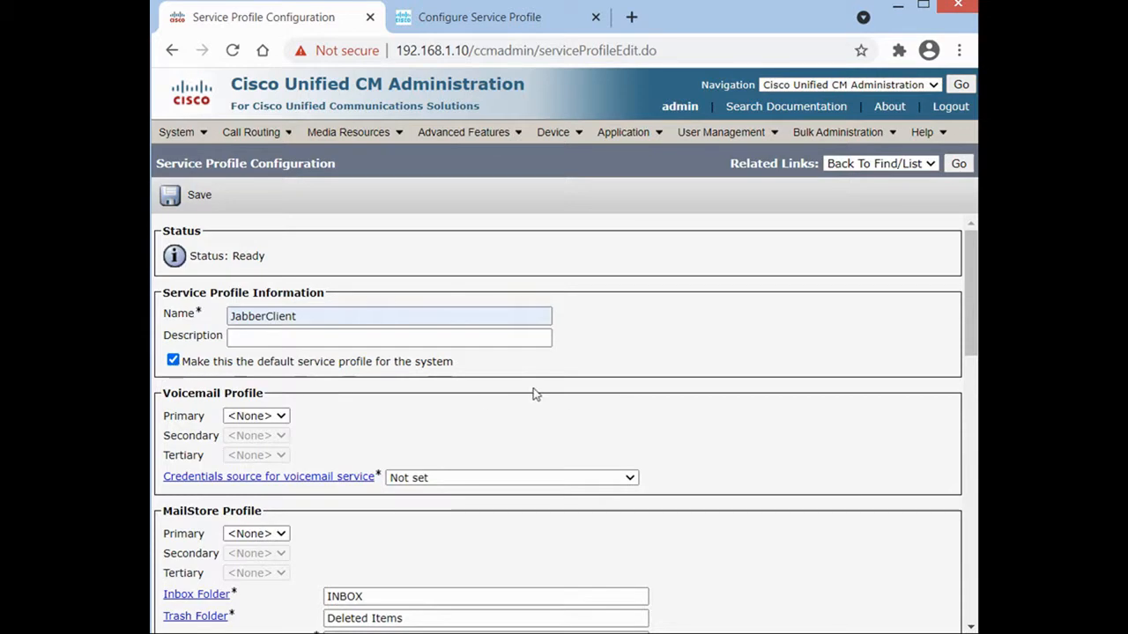
Choose Lab-Directory as the primary directory profile and save the service profile.
scroll(743, 397, down, 3)
scroll(743, 398, down, 2)
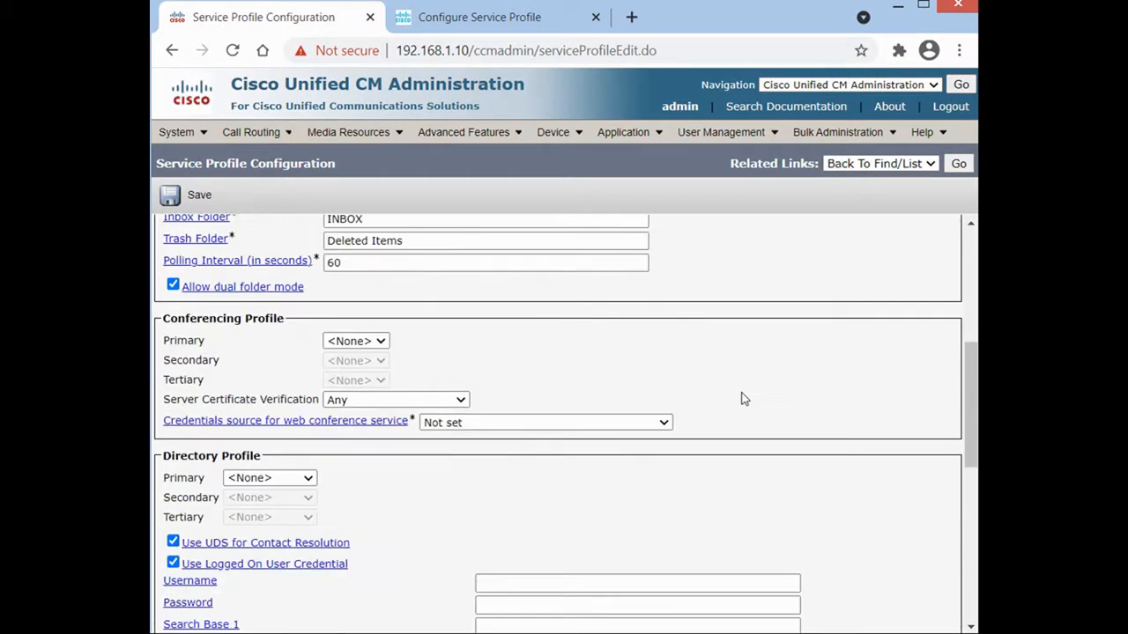
scroll(742, 397, down, 2)
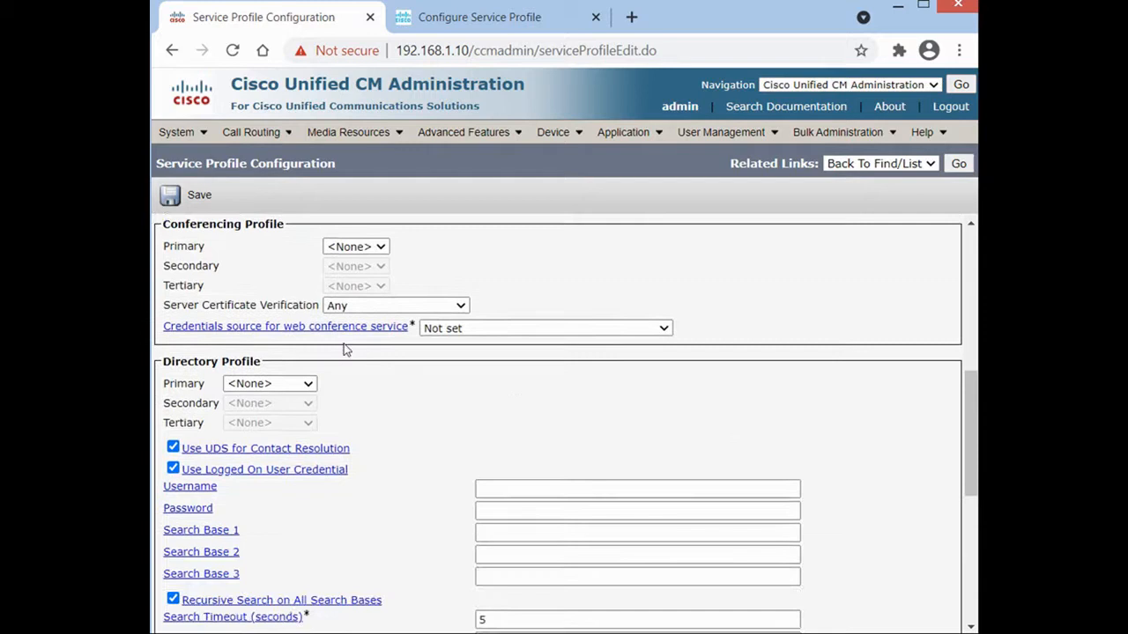
click(260, 384)
click(257, 413)
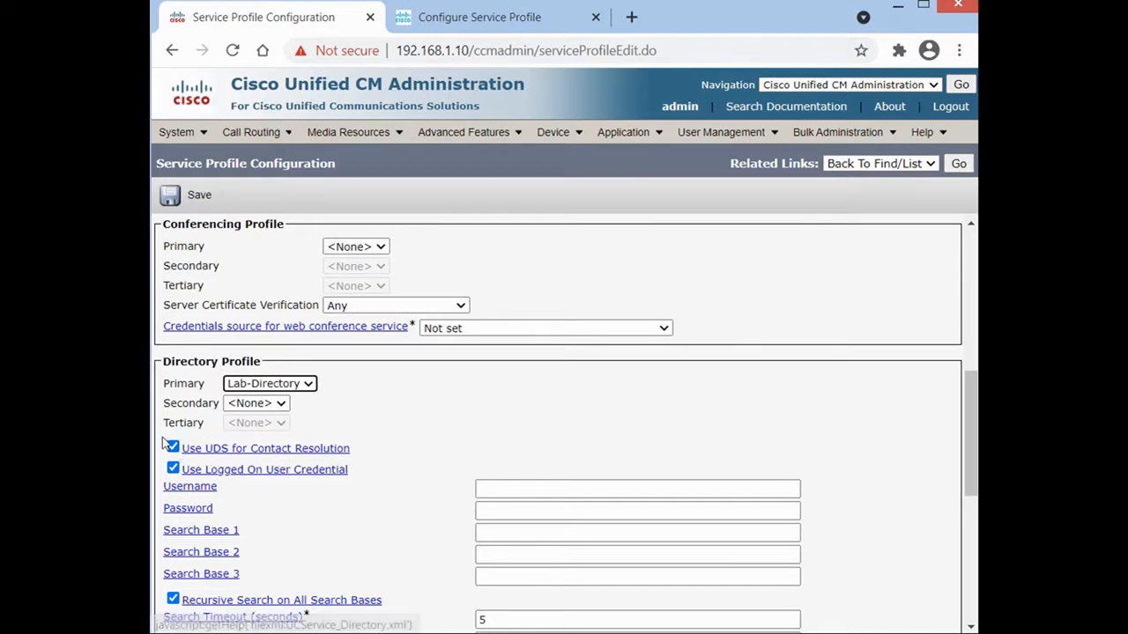
scroll(253, 350, down, 1)
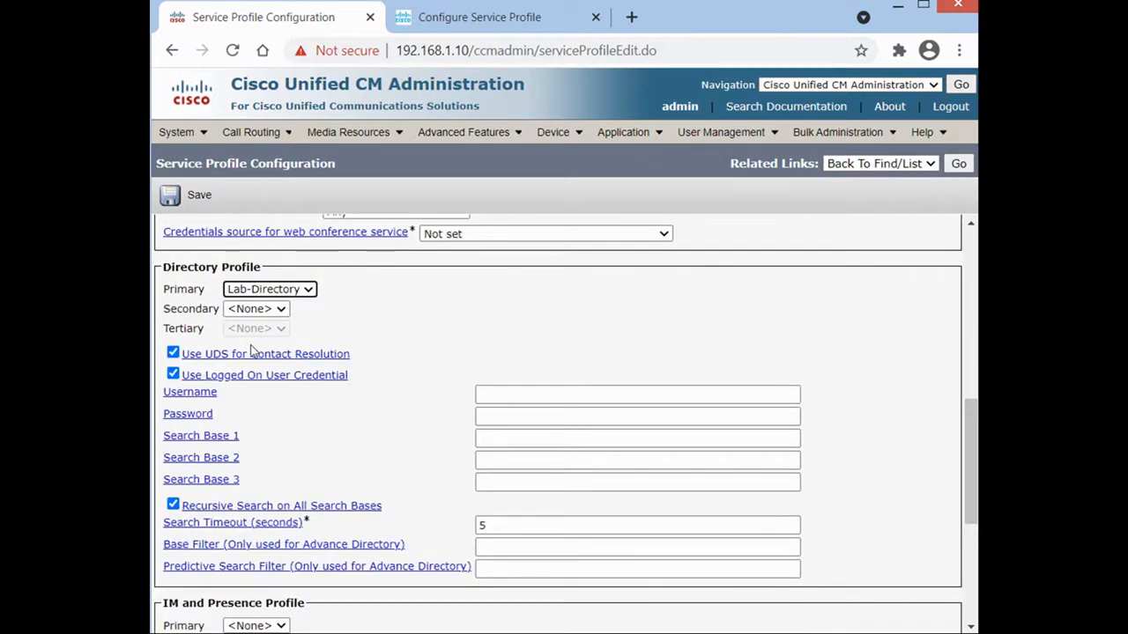
scroll(479, 415, down, 3)
mouse_move(769, 129)
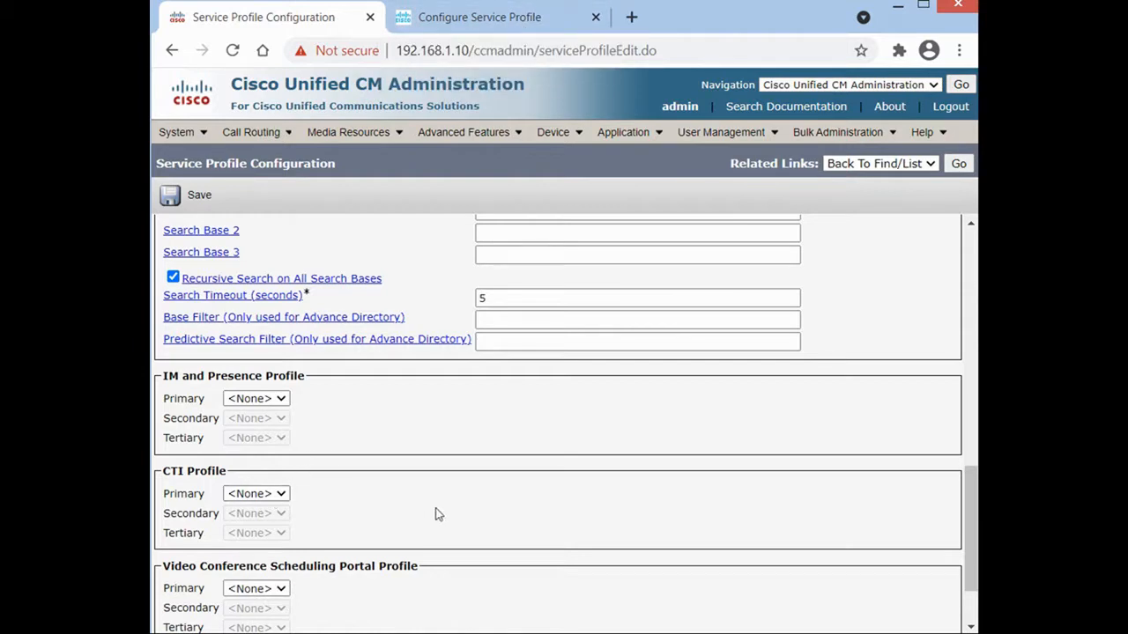
scroll(434, 514, up, 3)
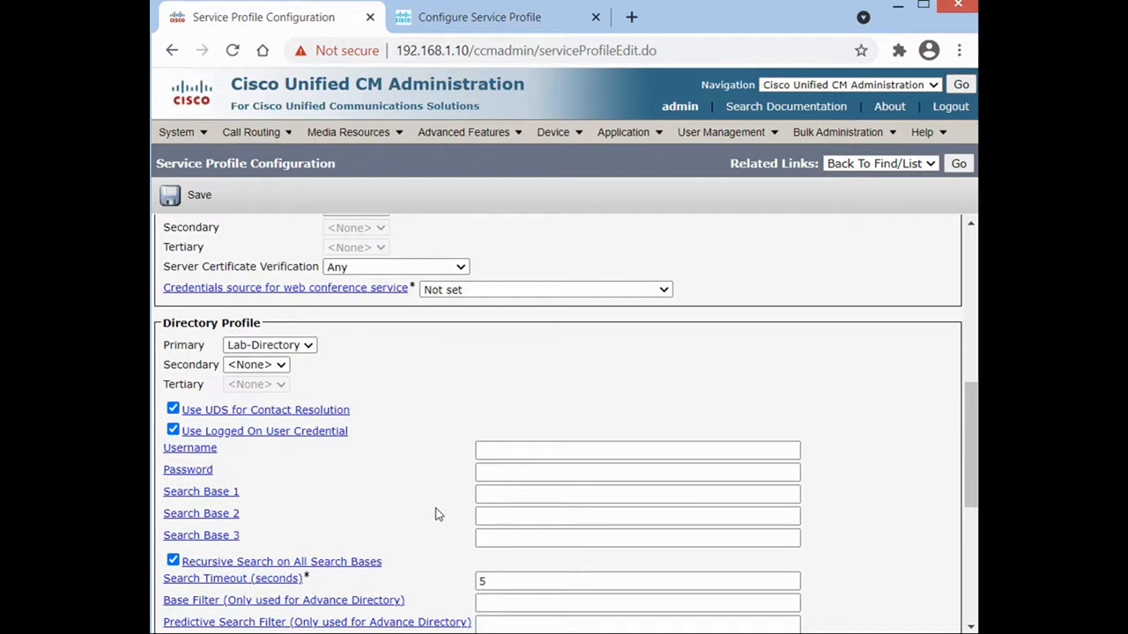
scroll(435, 513, down, 4)
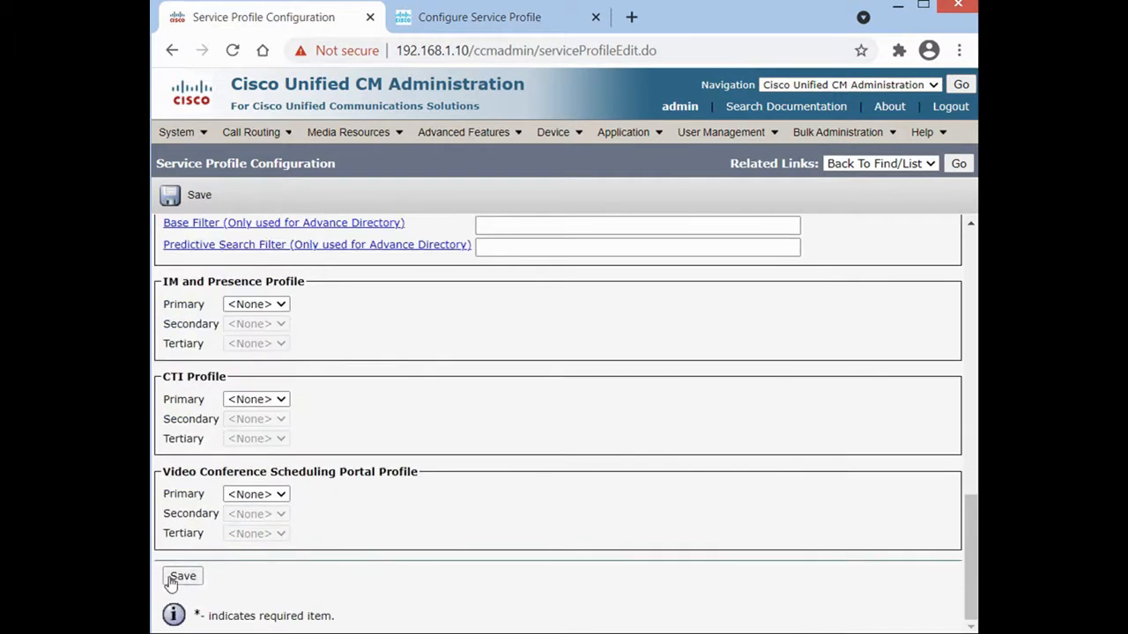
key(Return)
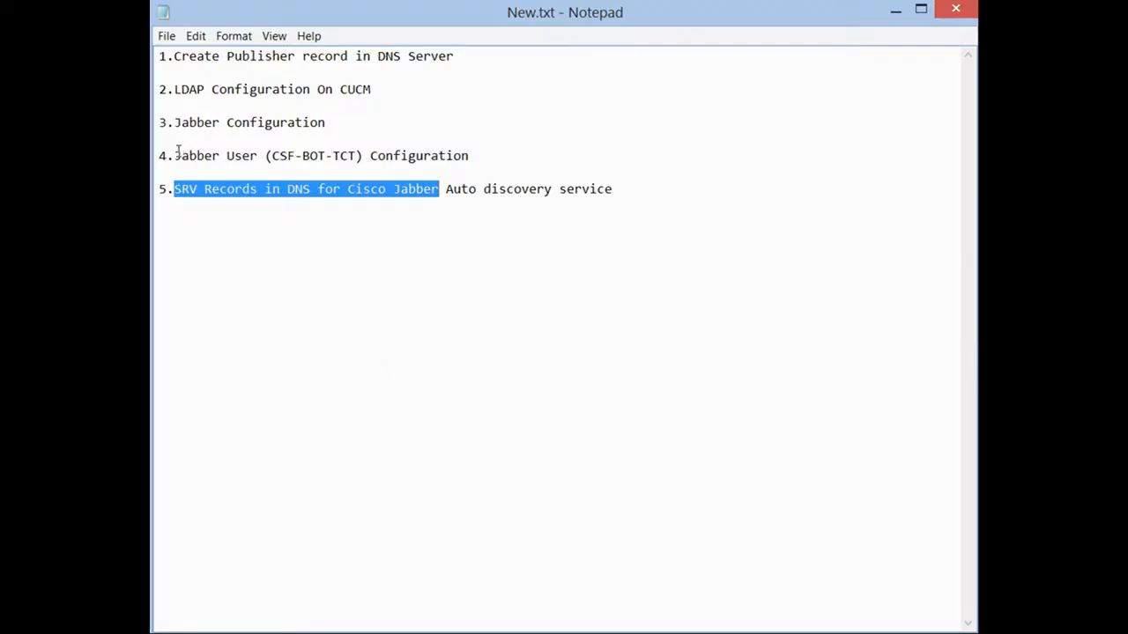
drag(174, 155, 453, 159)
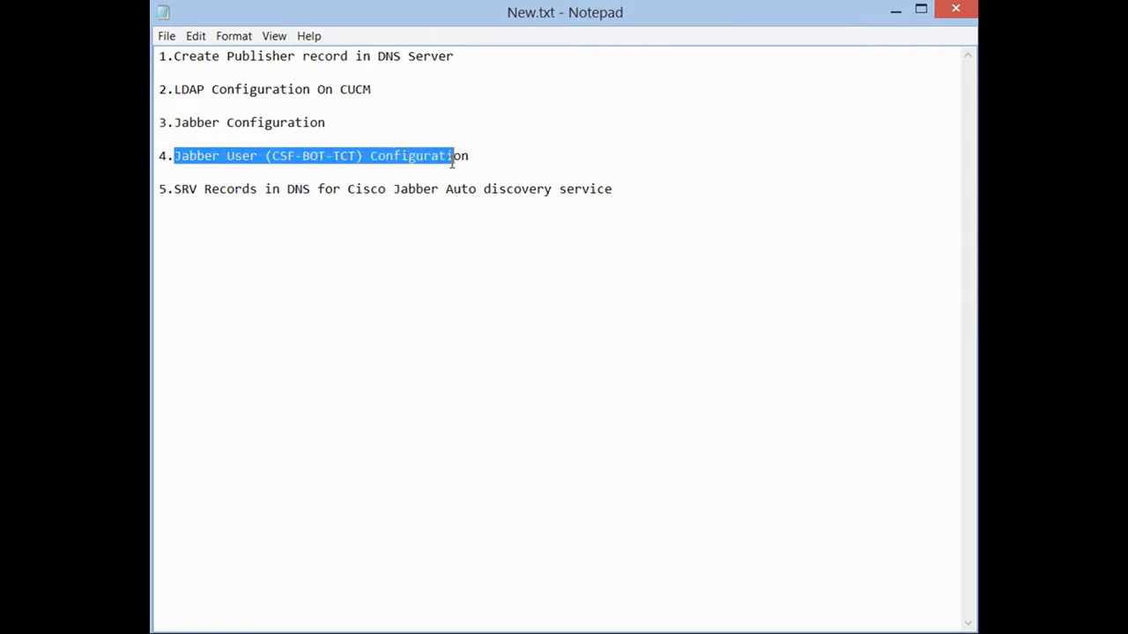
double_click(345, 158)
double_click(283, 156)
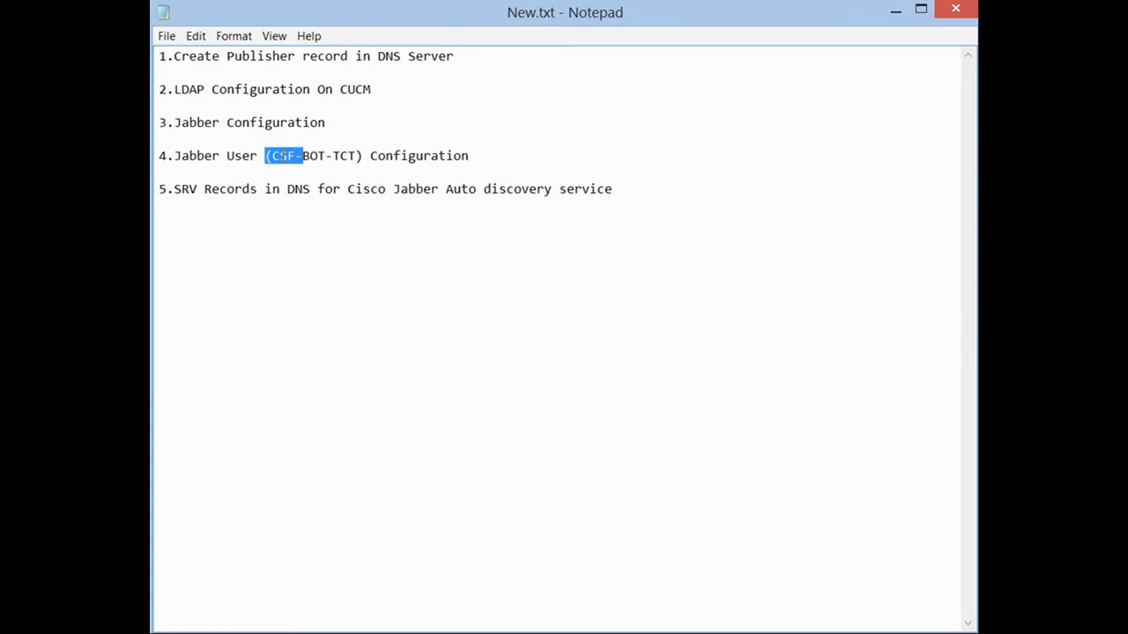
double_click(313, 156)
double_click(345, 156)
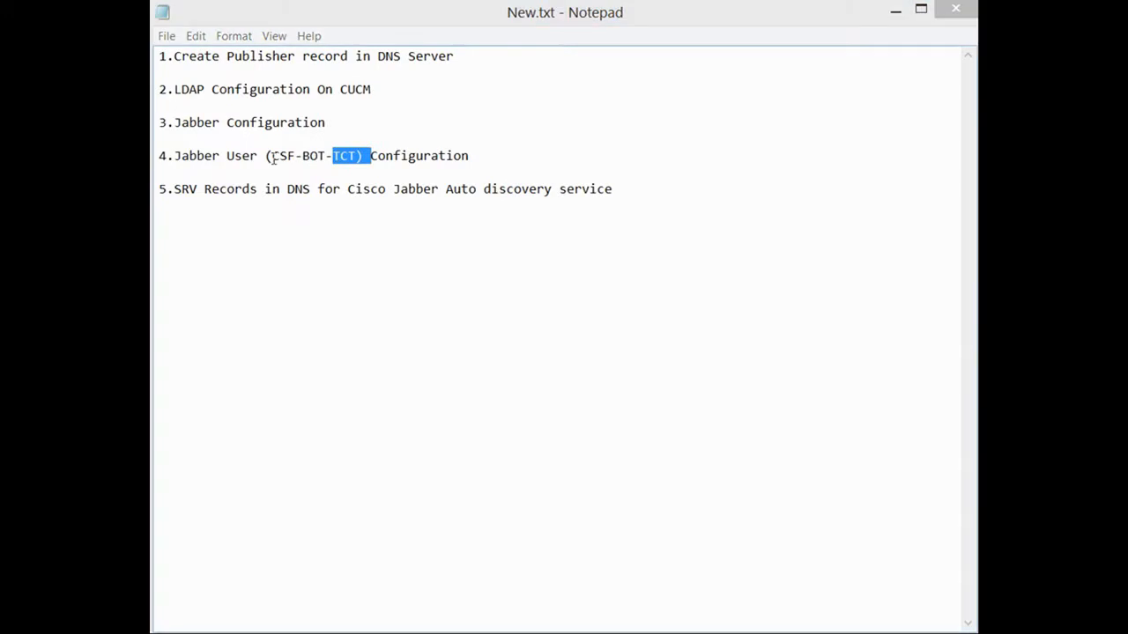
drag(273, 157, 325, 157)
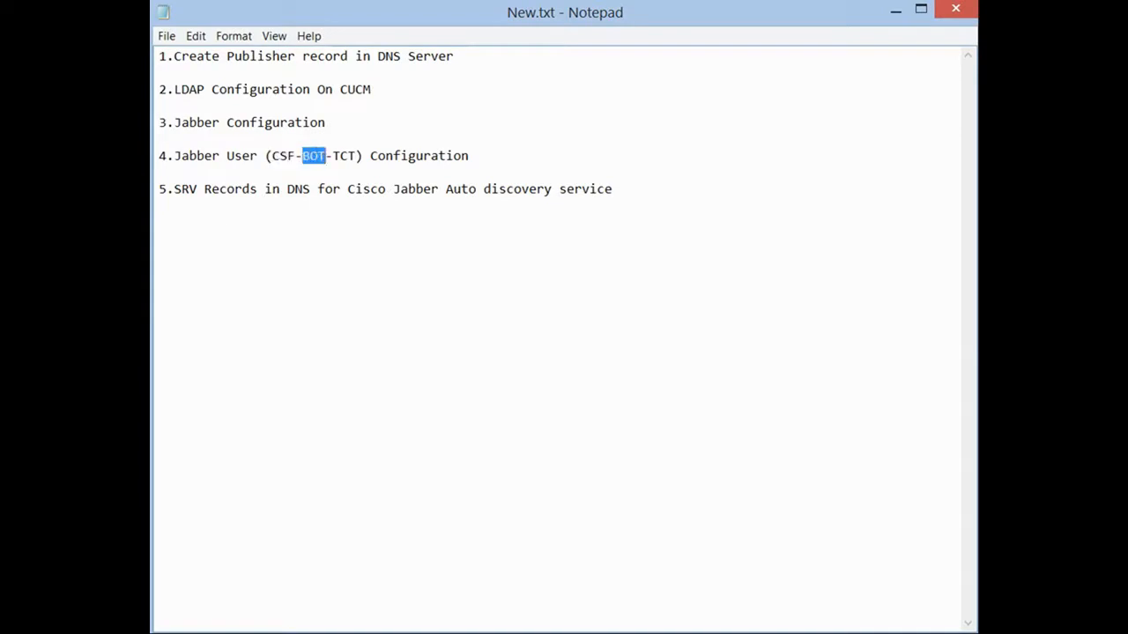
Return to the admin page, go to Device > Phone and start adding a new phone.
click(895, 10)
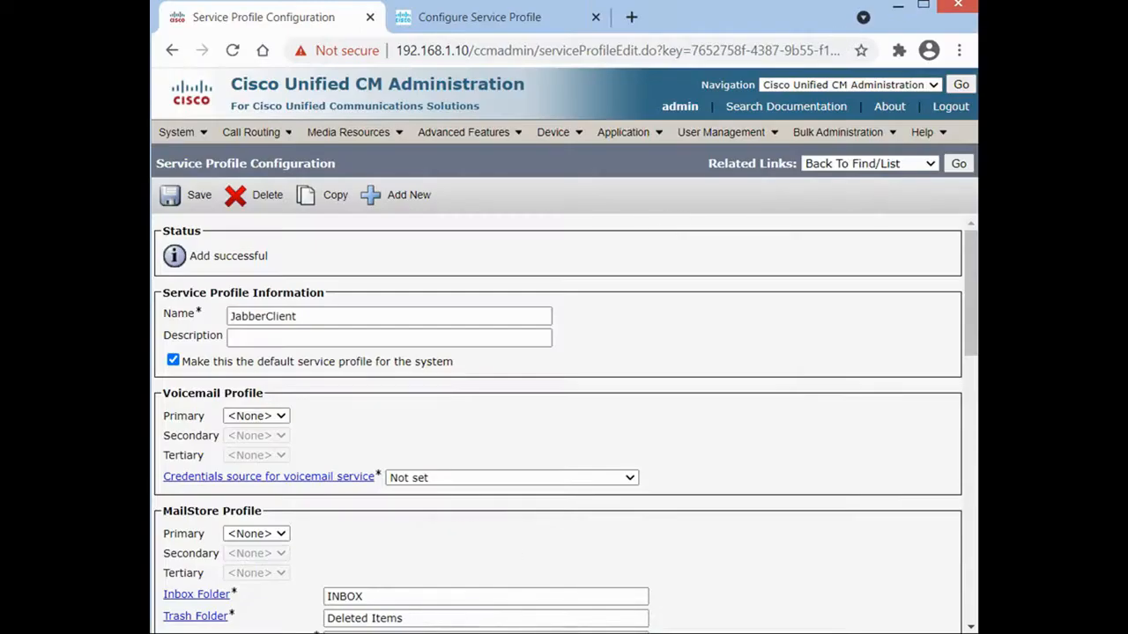
click(555, 136)
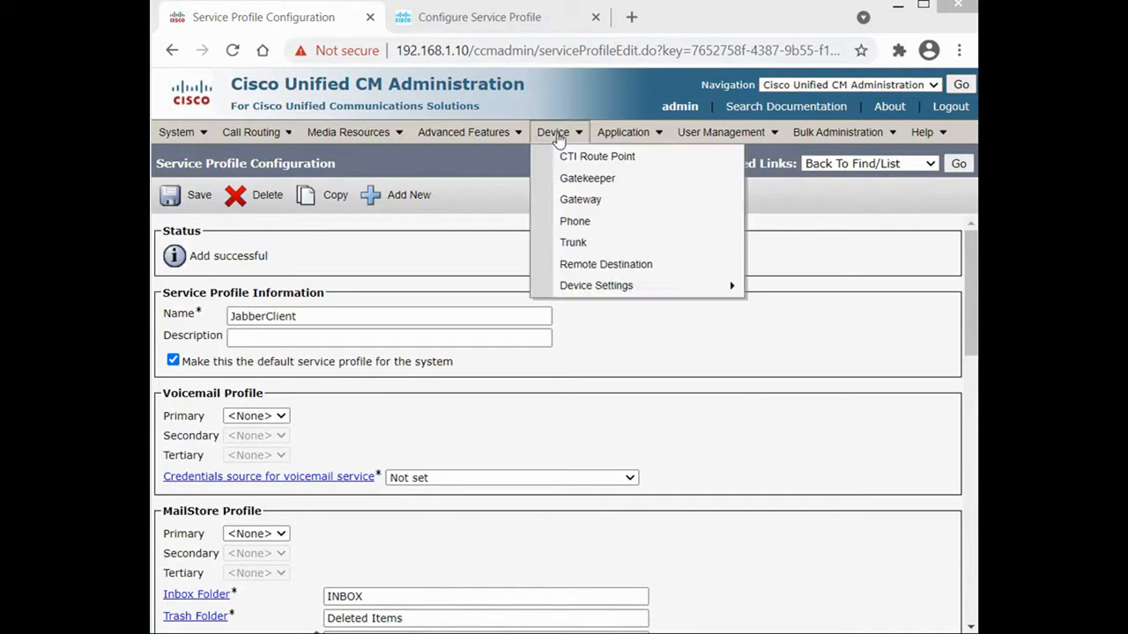
click(580, 224)
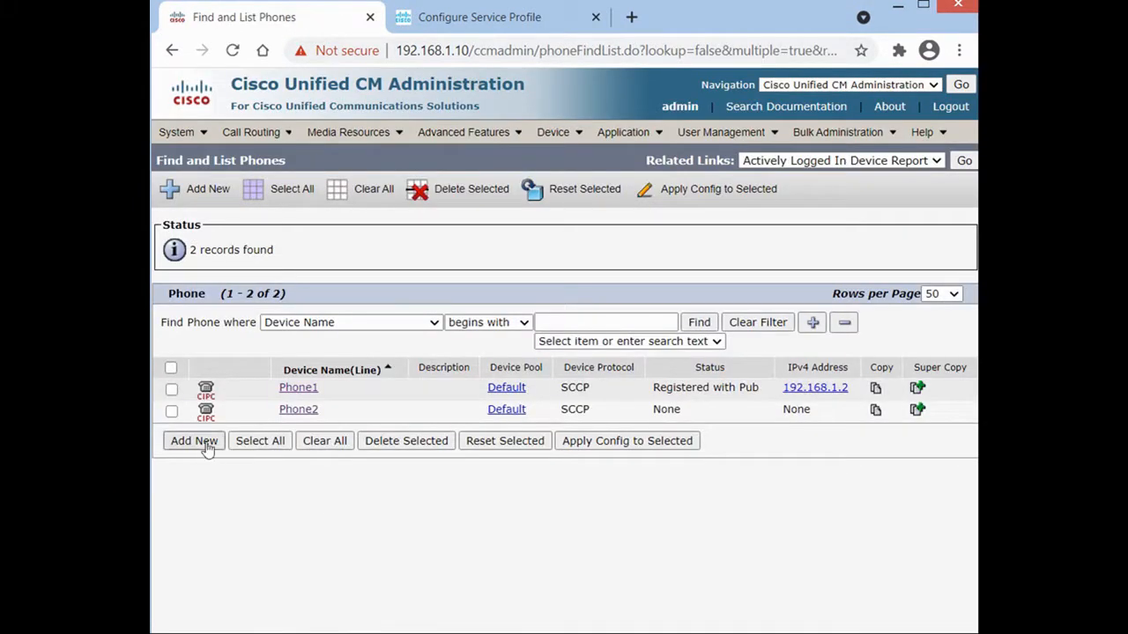
click(194, 440)
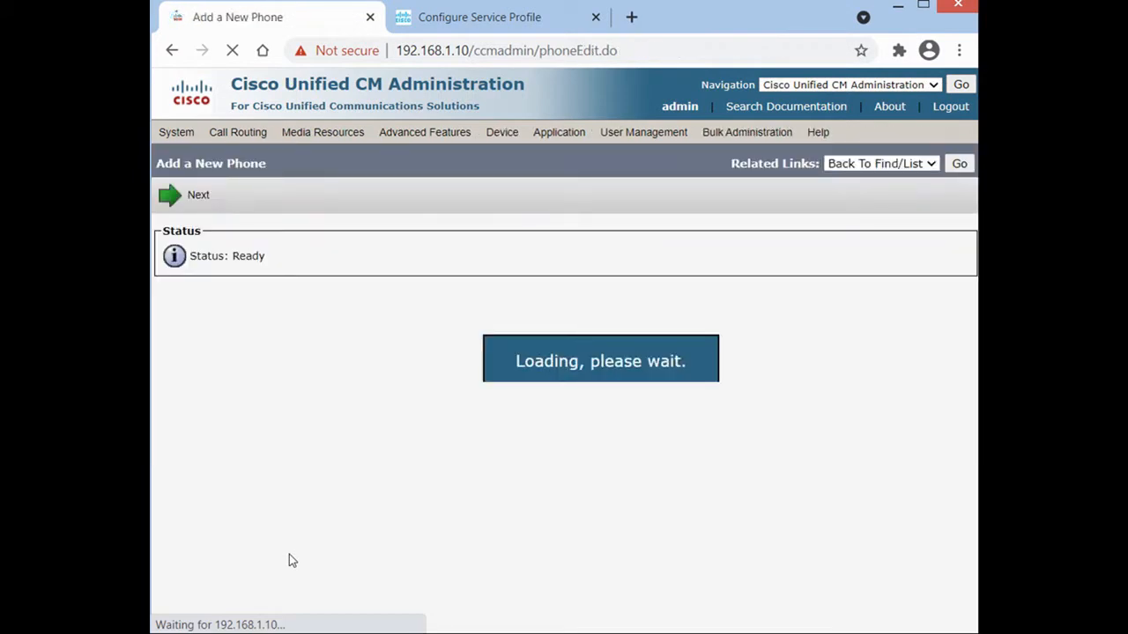
Choose Cisco Unified Client Services Framework as the phone type and continue to its configuration form.
click(430, 319)
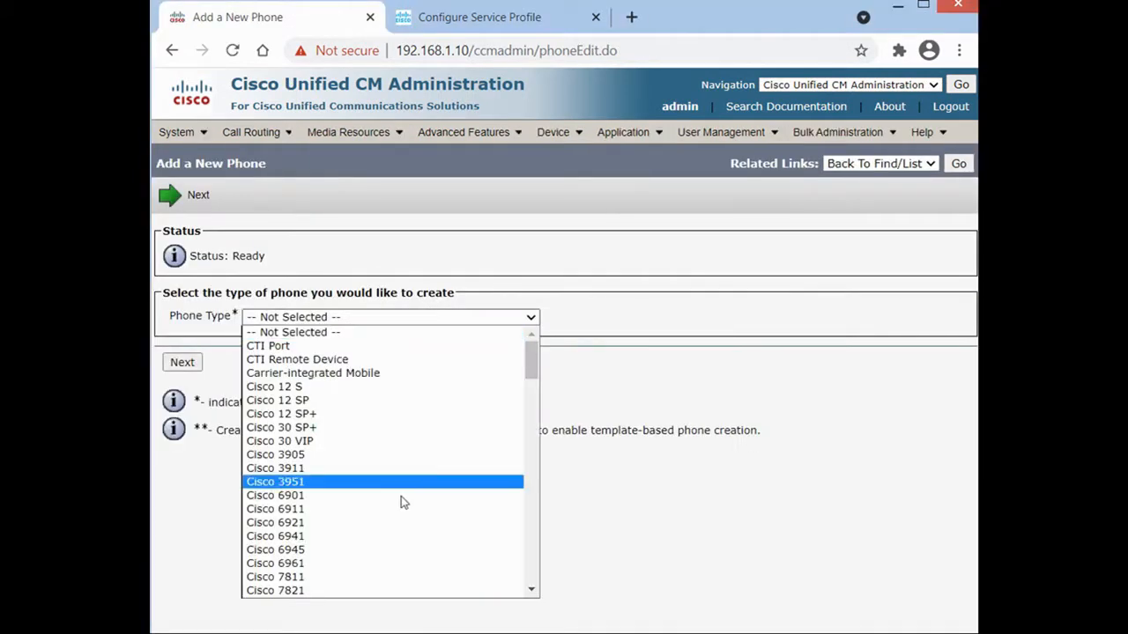
drag(533, 349, 548, 531)
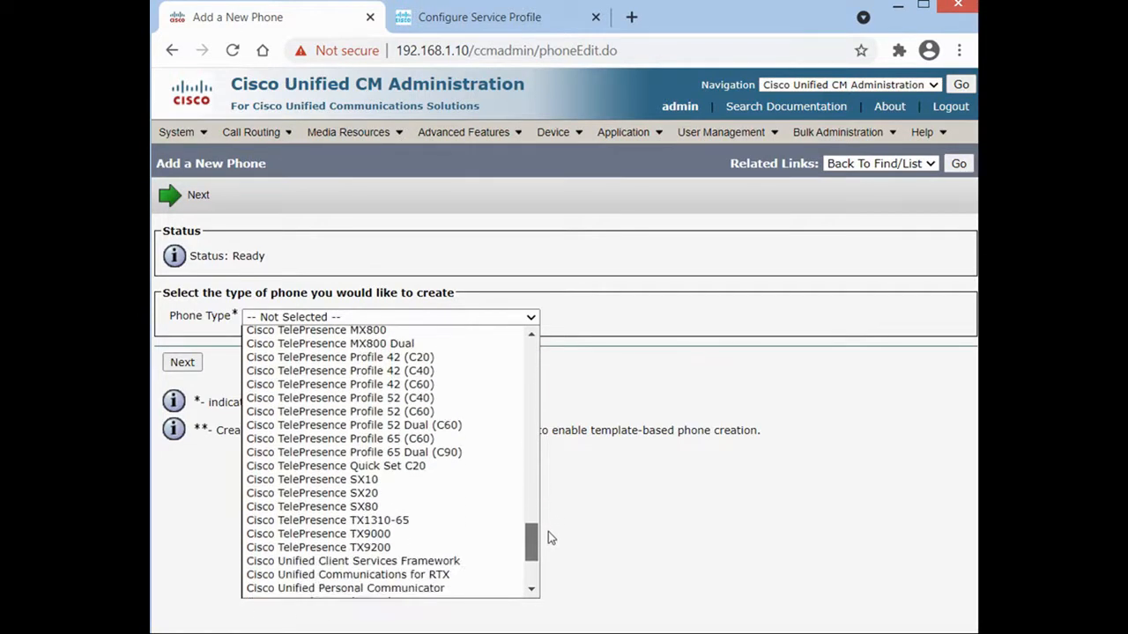
click(453, 564)
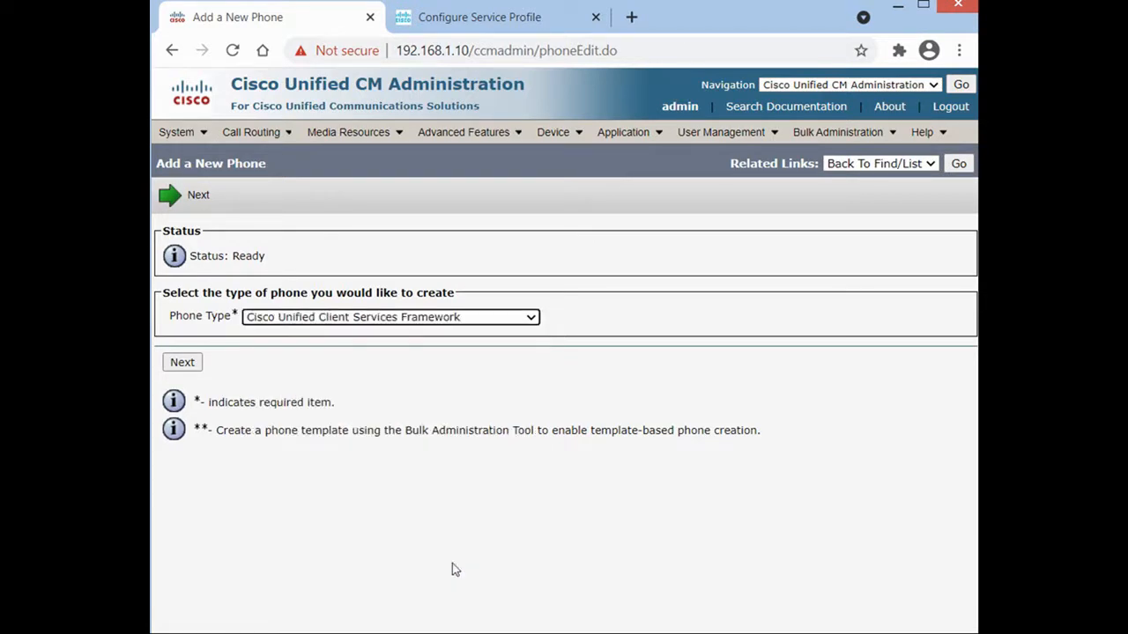
click(182, 364)
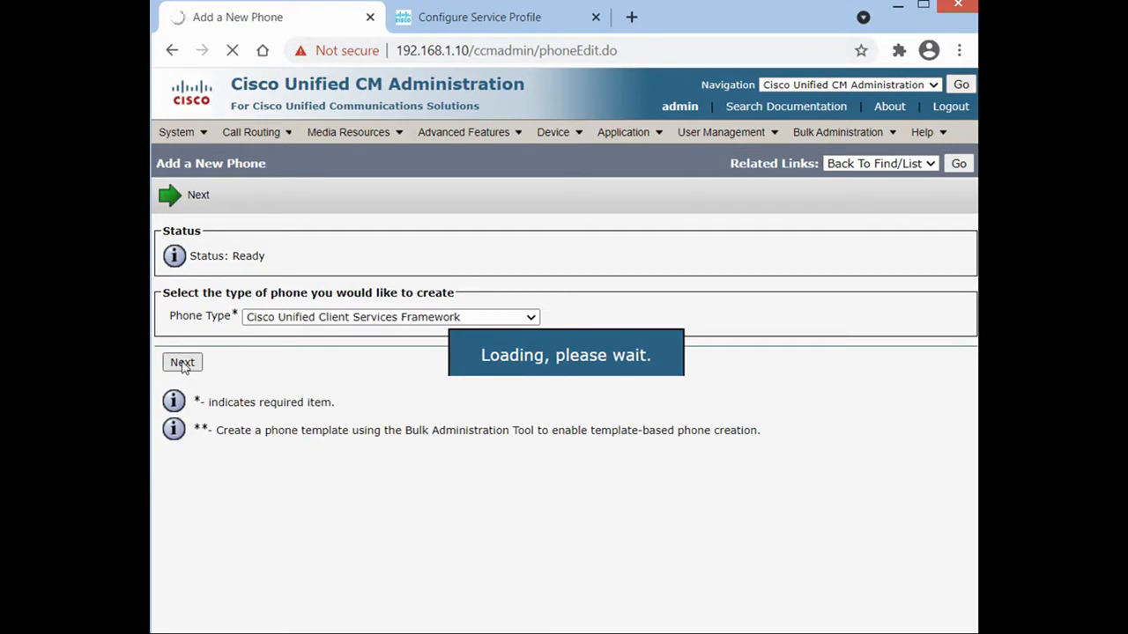
double_click(197, 406)
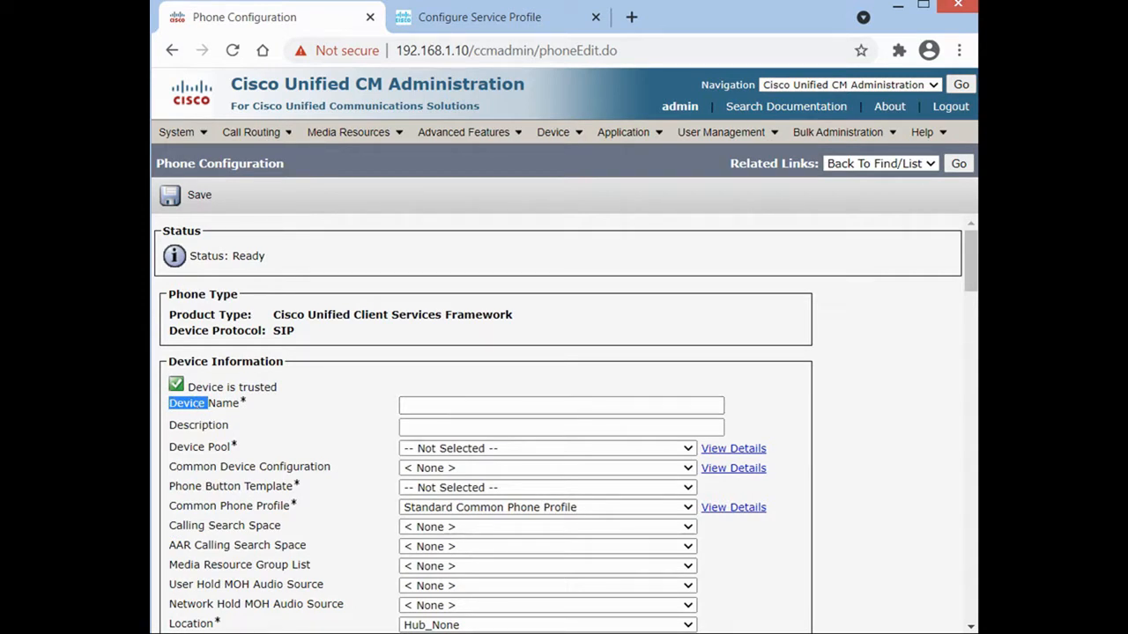
Name the device CSFPHONE1 and copy PHONE1 into its description.
key(alt+Tab)
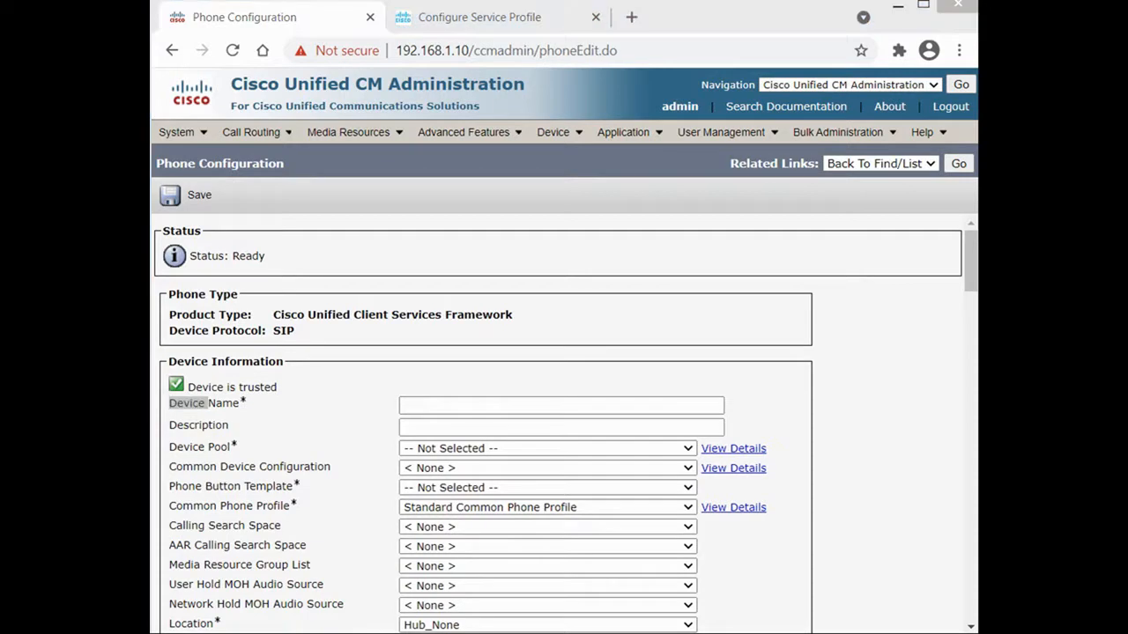
click(526, 405)
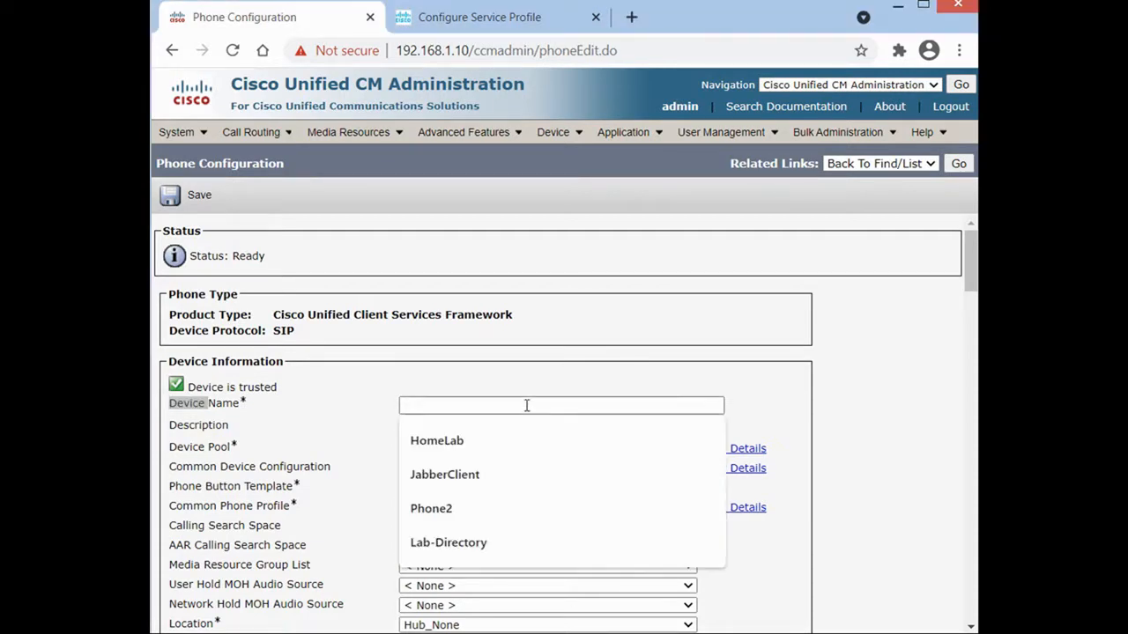
text(CSFPHONE1)
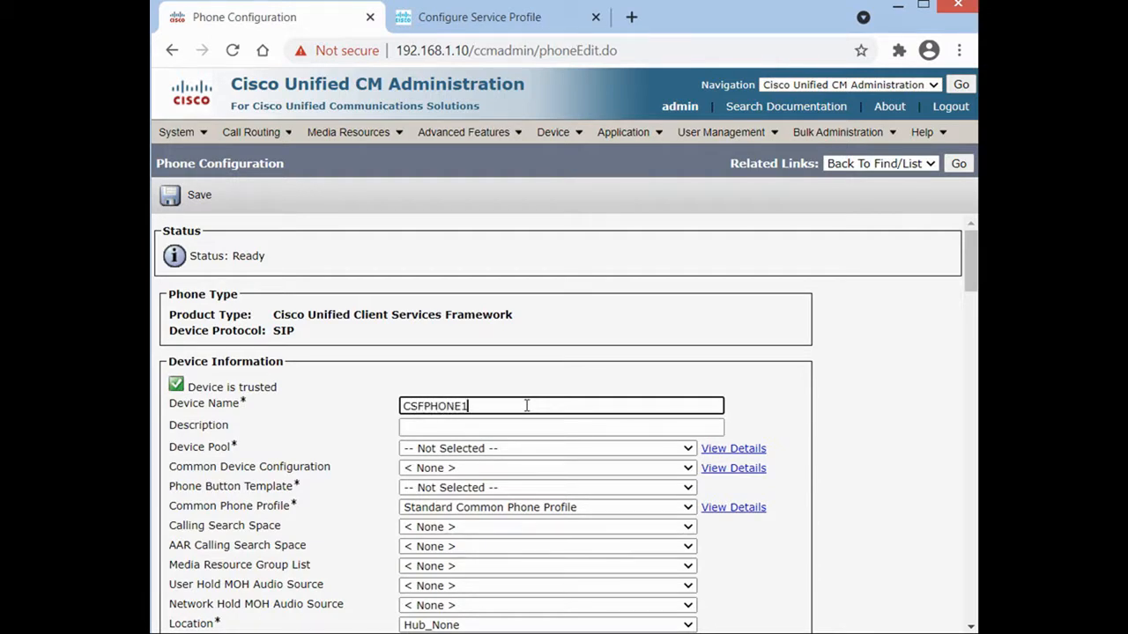
key(Tab)
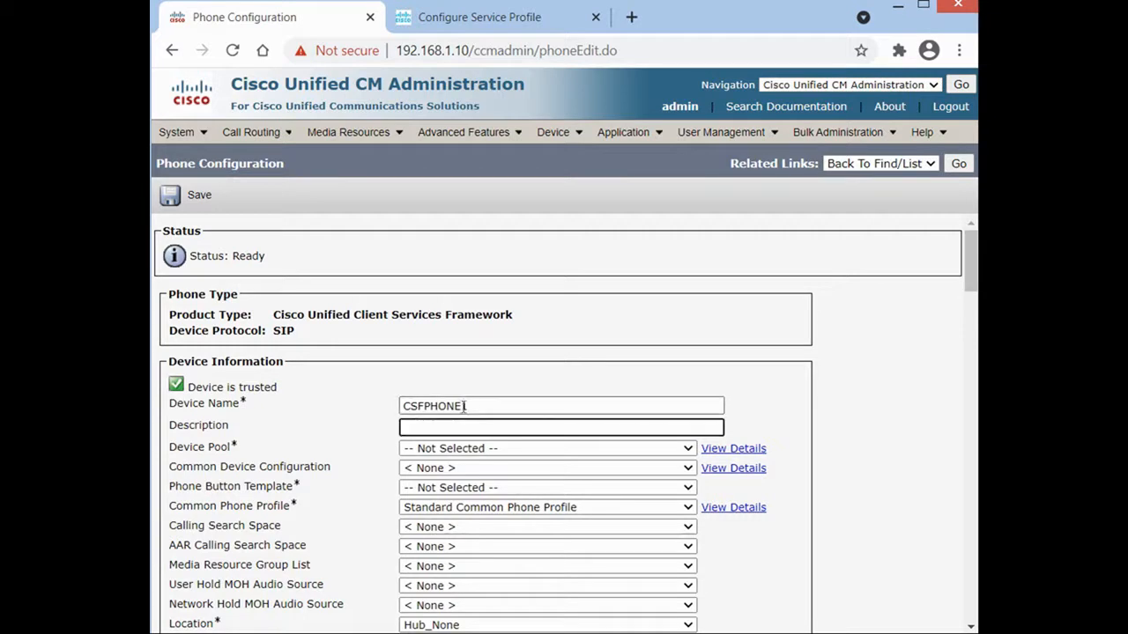
drag(475, 404, 431, 403)
right_click(425, 407)
click(470, 446)
right_click(468, 429)
click(515, 544)
Set device pool Default, the Standard Client Services Framework template, anonymous ownership, and the CSF standard security profile.
click(463, 450)
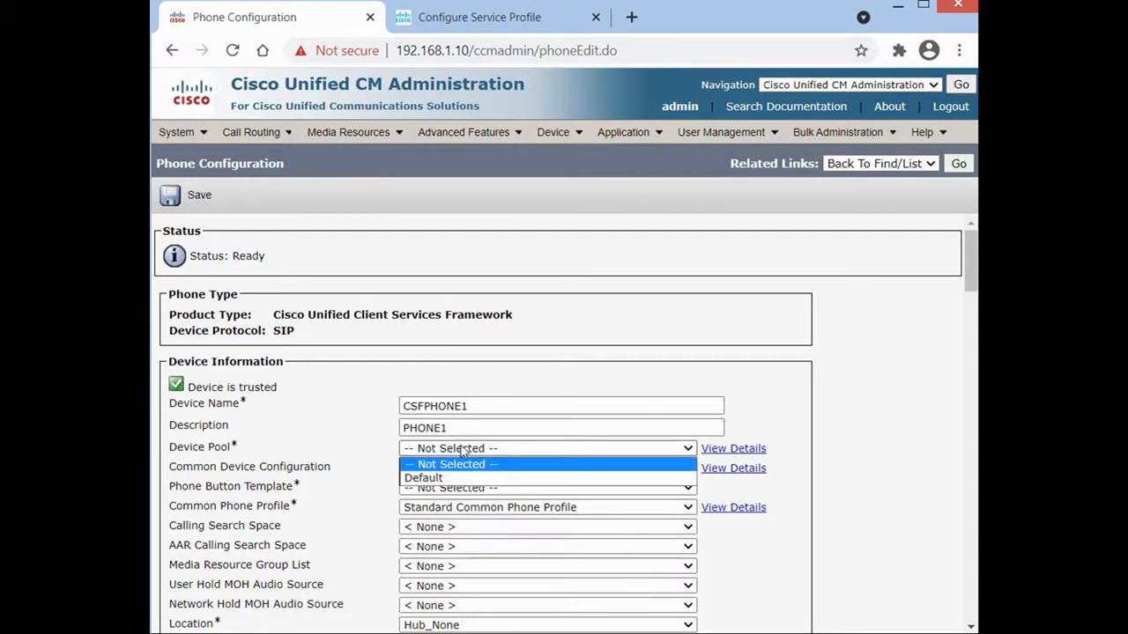
click(458, 478)
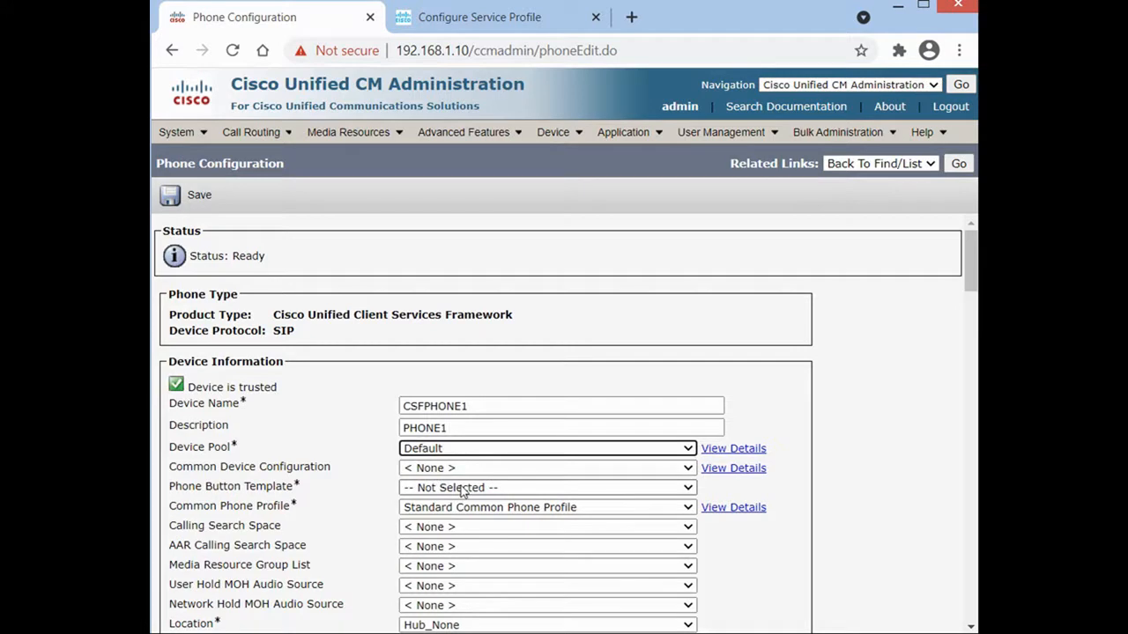
click(462, 492)
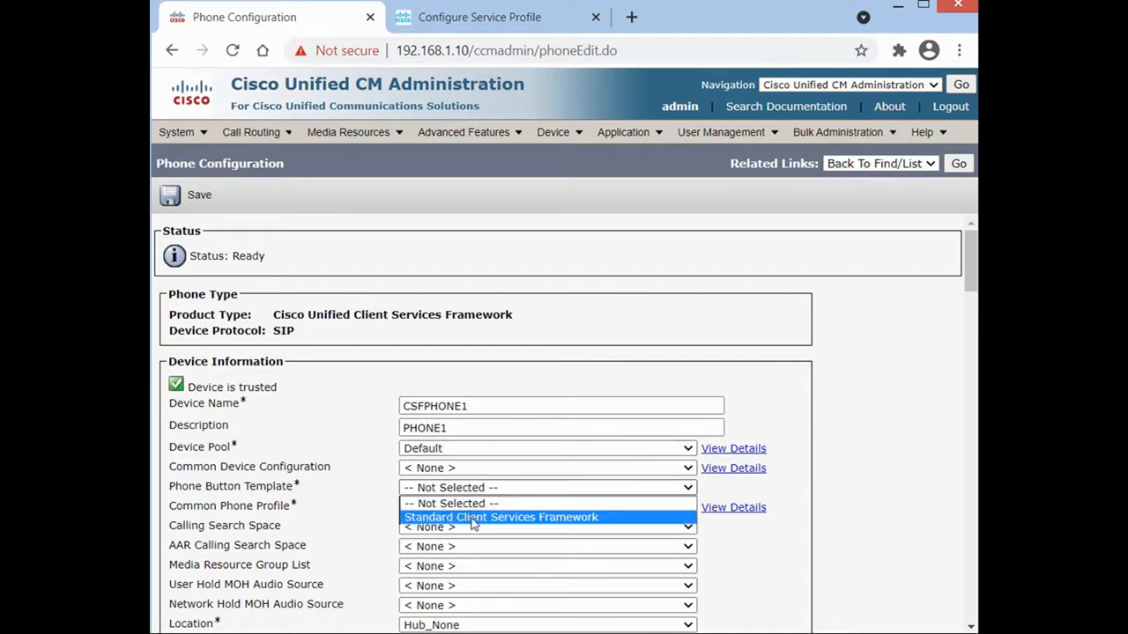
click(472, 518)
scroll(746, 519, down, 3)
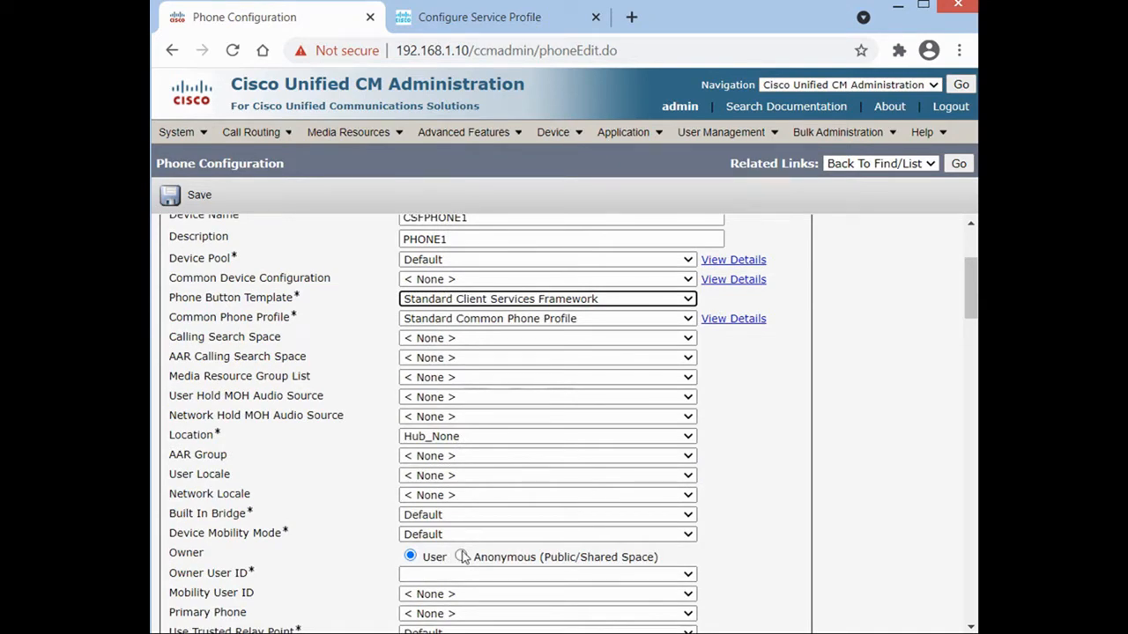
click(461, 557)
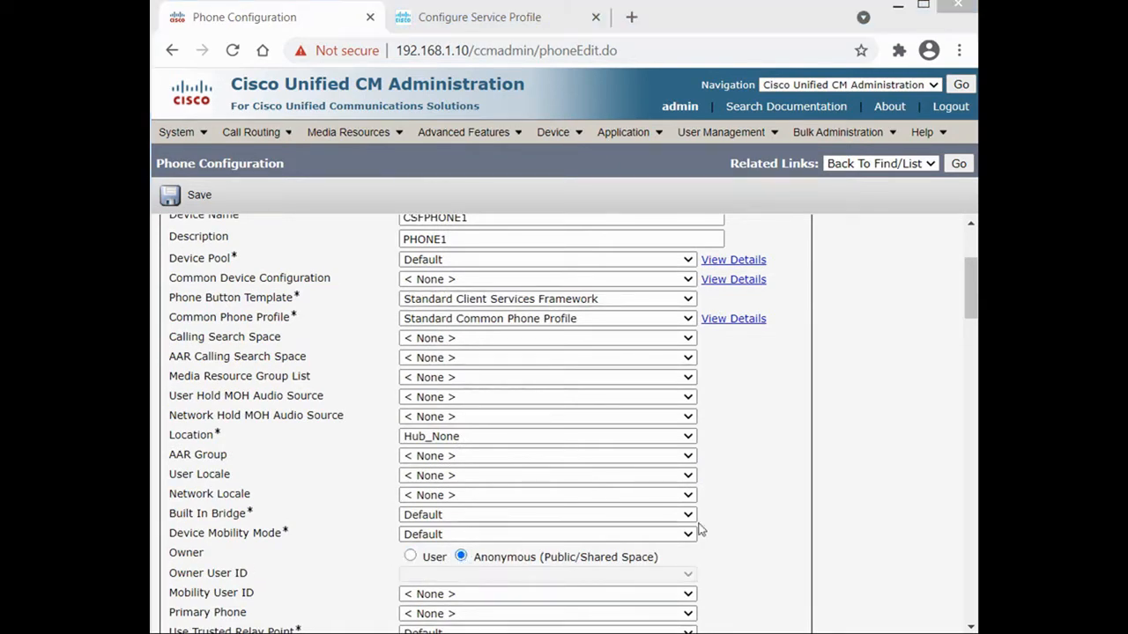
drag(970, 312, 970, 412)
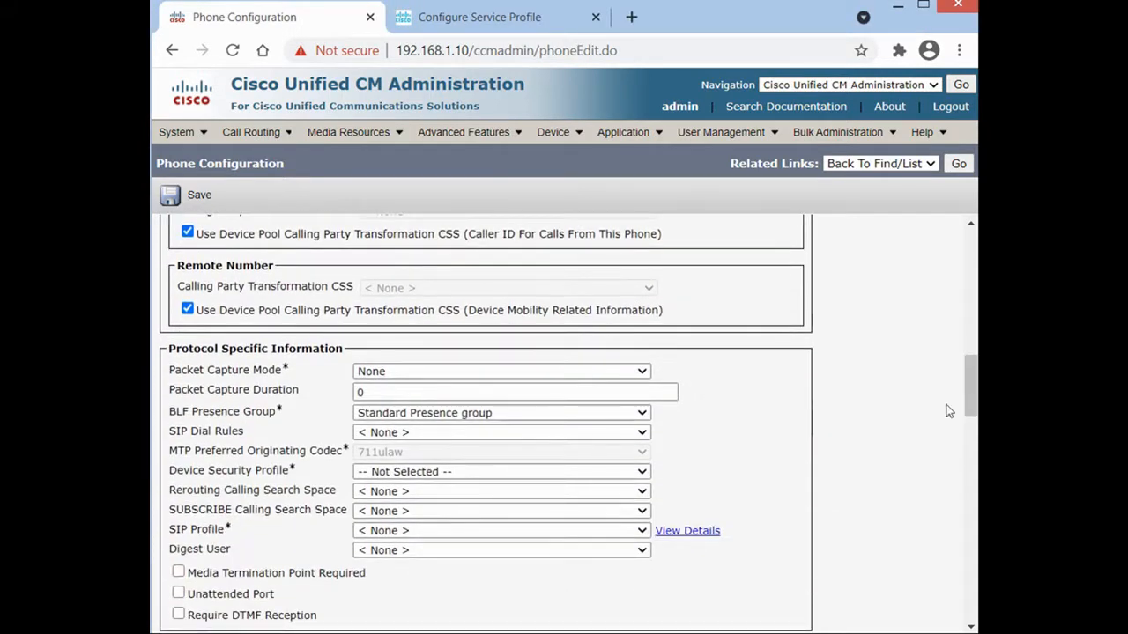
click(430, 474)
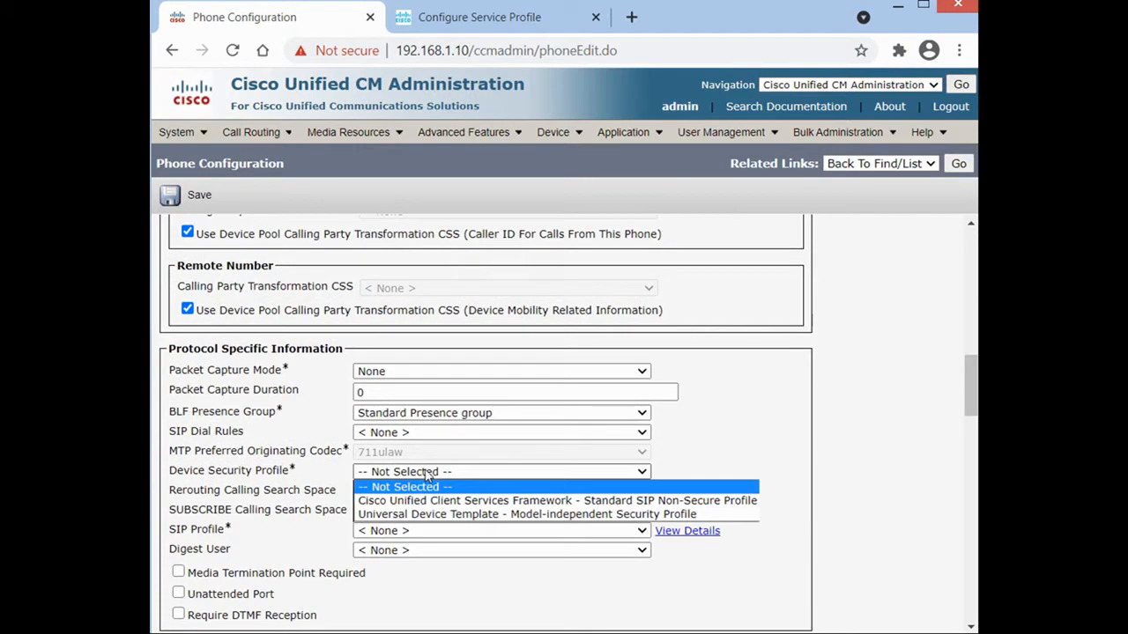
click(447, 501)
Set the SIP profile to Standard SIP Profile and save CSFPHONE1, acknowledging the apply-config reminder.
click(186, 194)
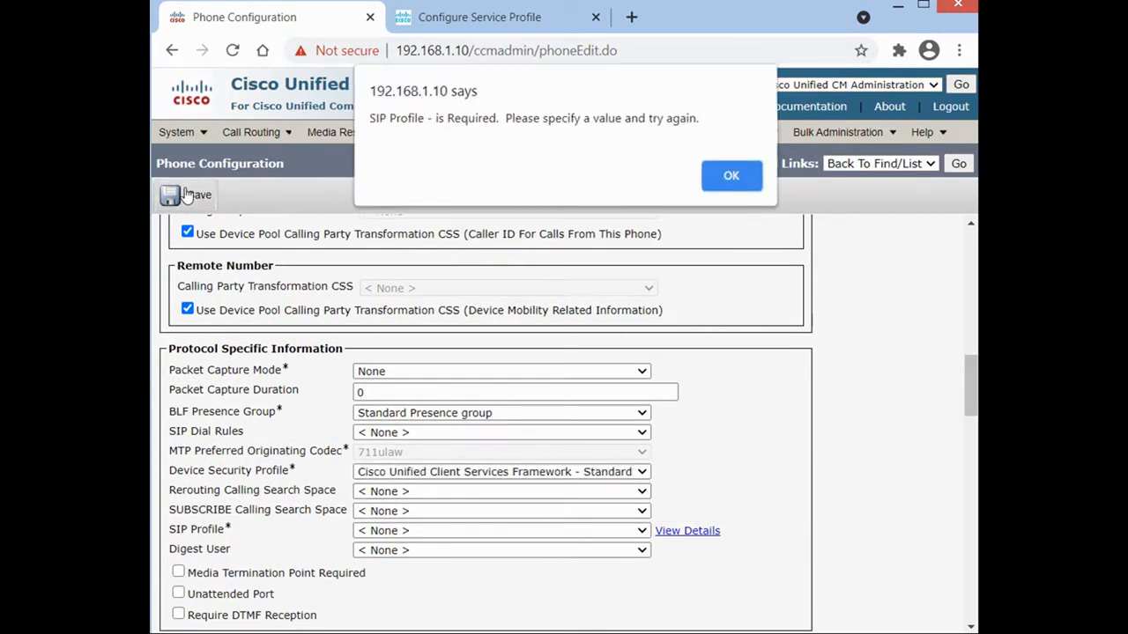
click(749, 182)
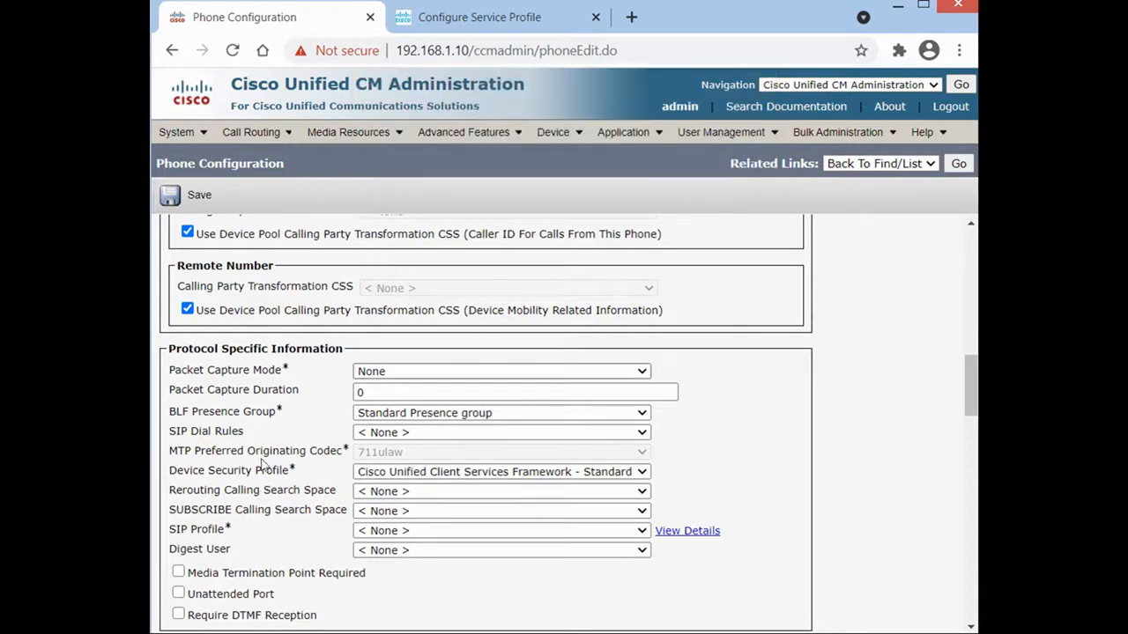
click(387, 532)
click(396, 561)
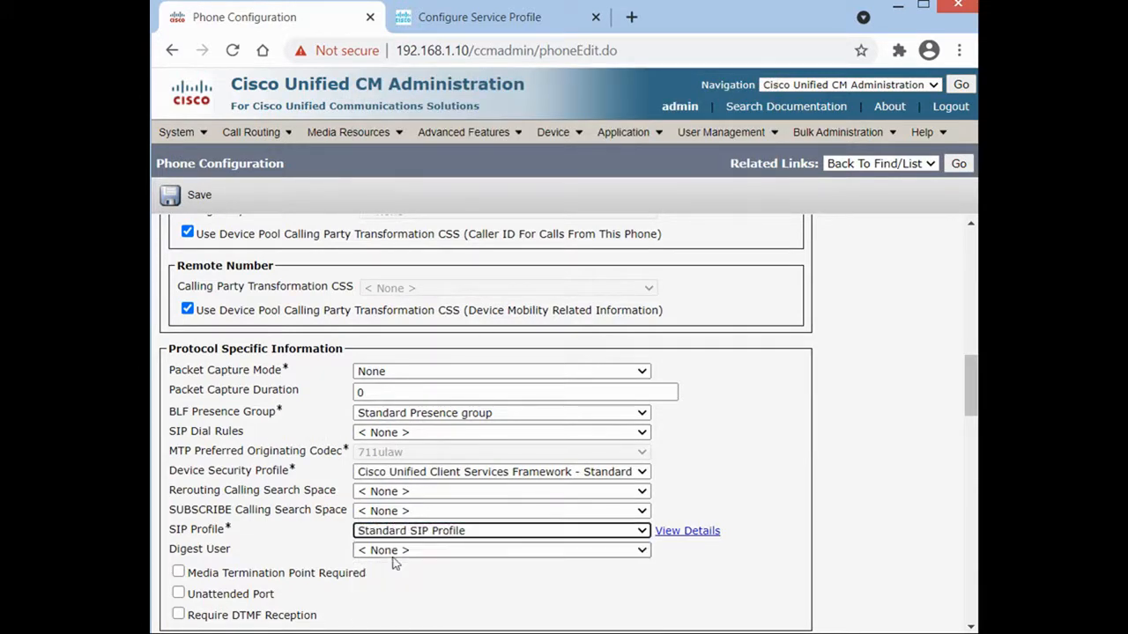
click(176, 196)
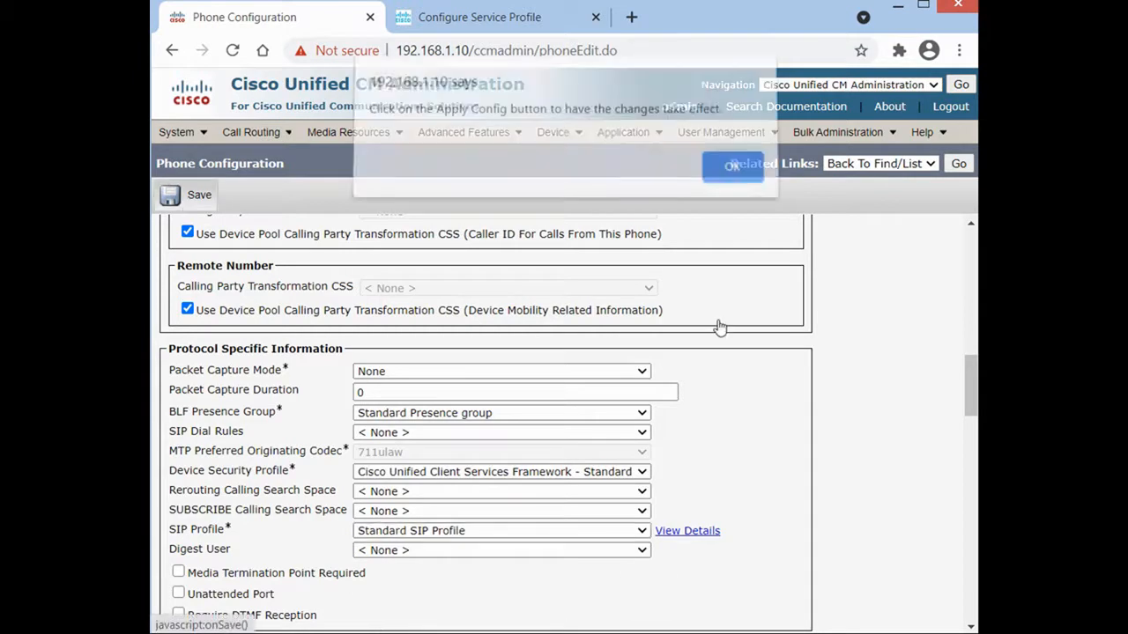
click(730, 177)
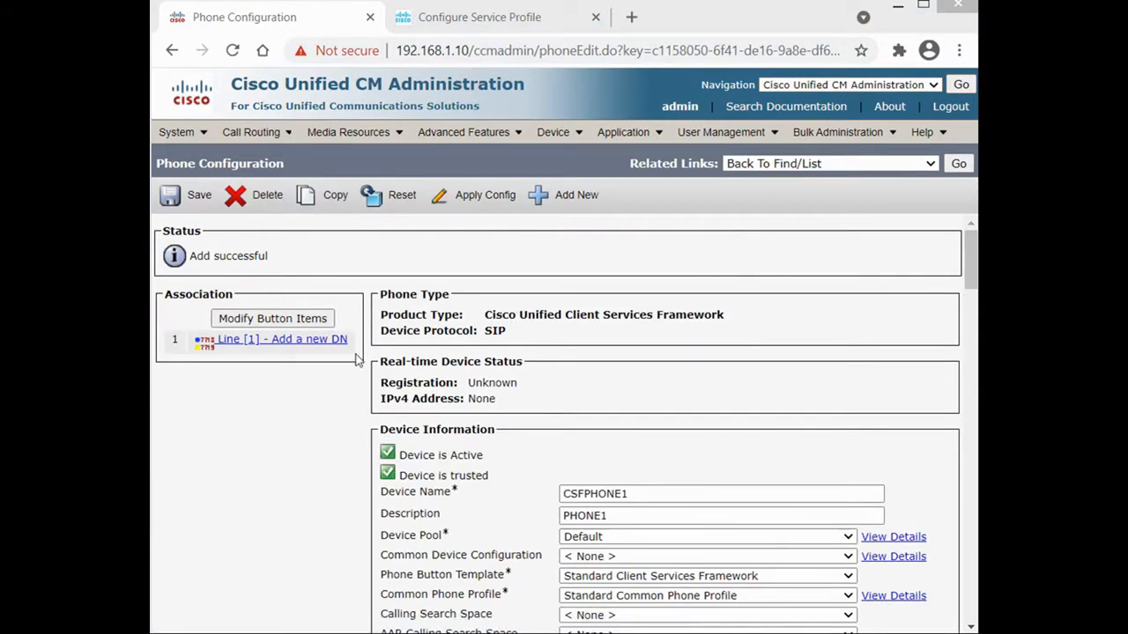
click(295, 344)
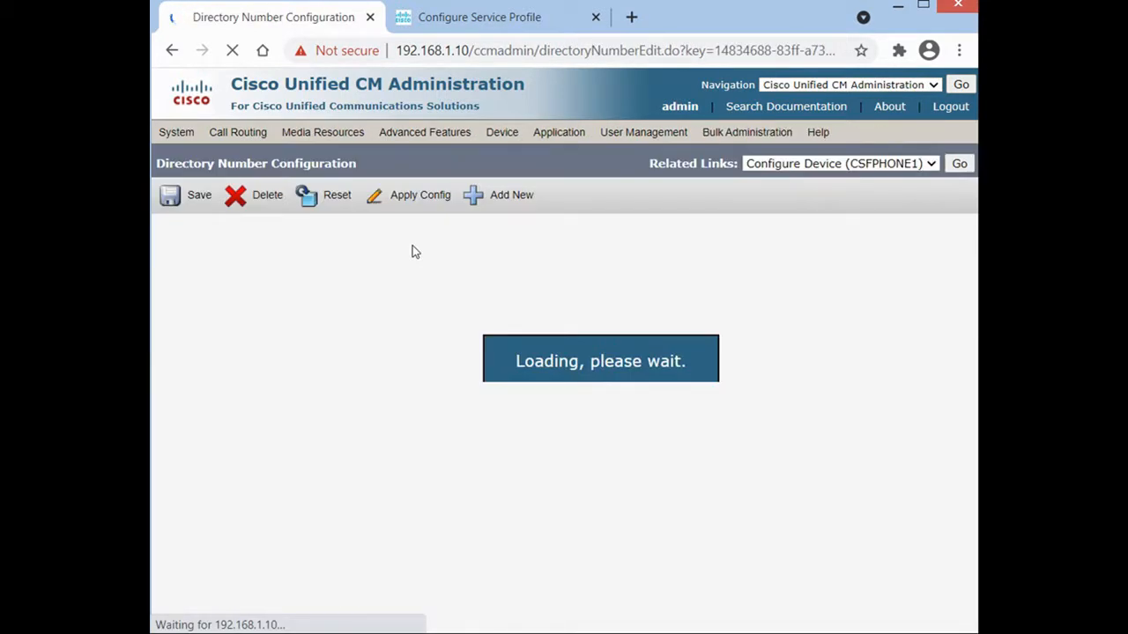
Give line 120 the caller ID display Phone1, save it, and return to CSFPHONE1's configuration.
scroll(971, 316, down, 3)
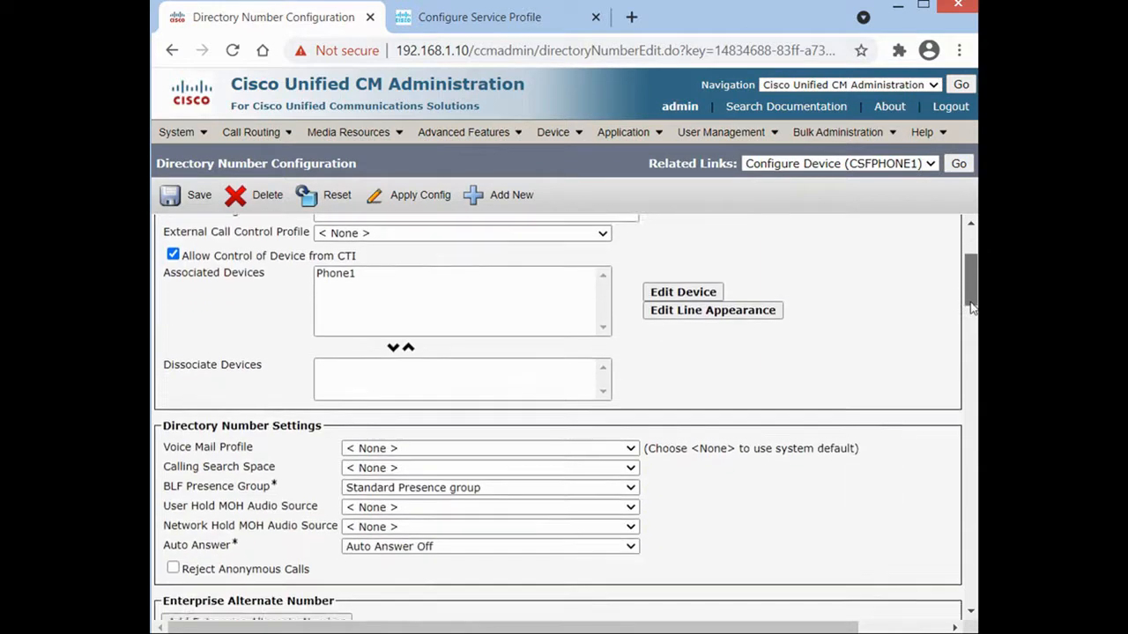
drag(971, 315, 971, 535)
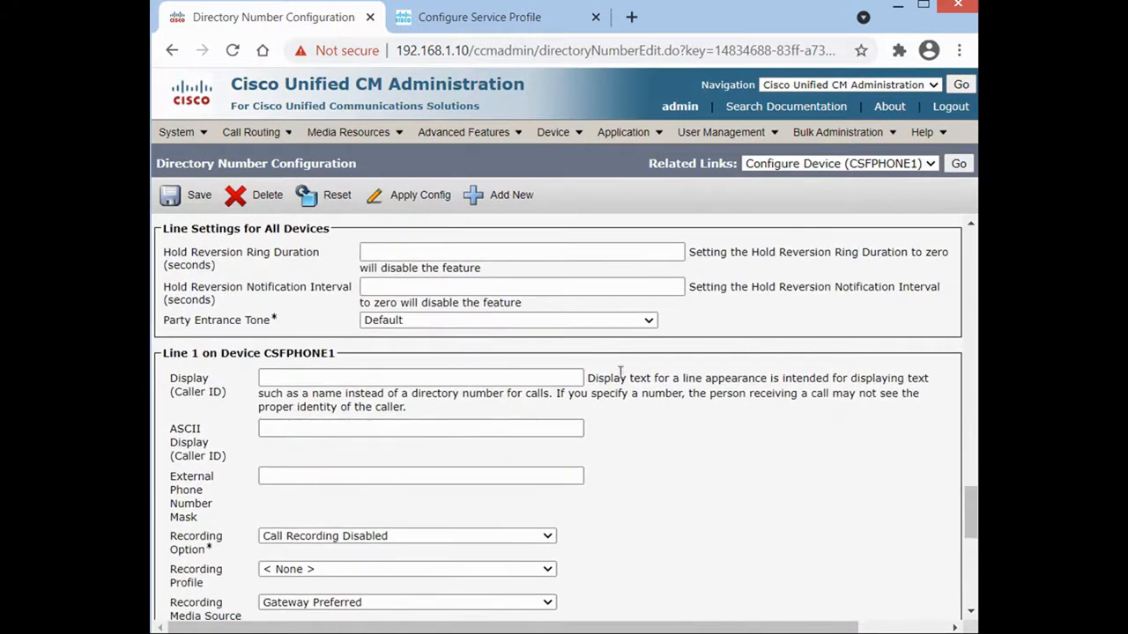
double_click(354, 455)
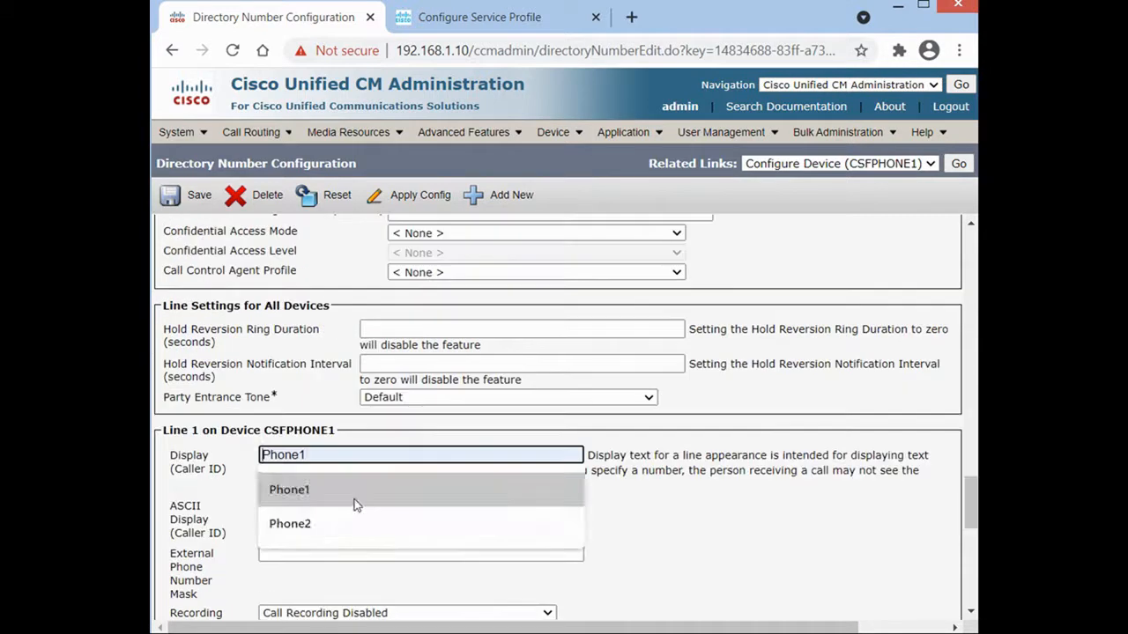
click(354, 500)
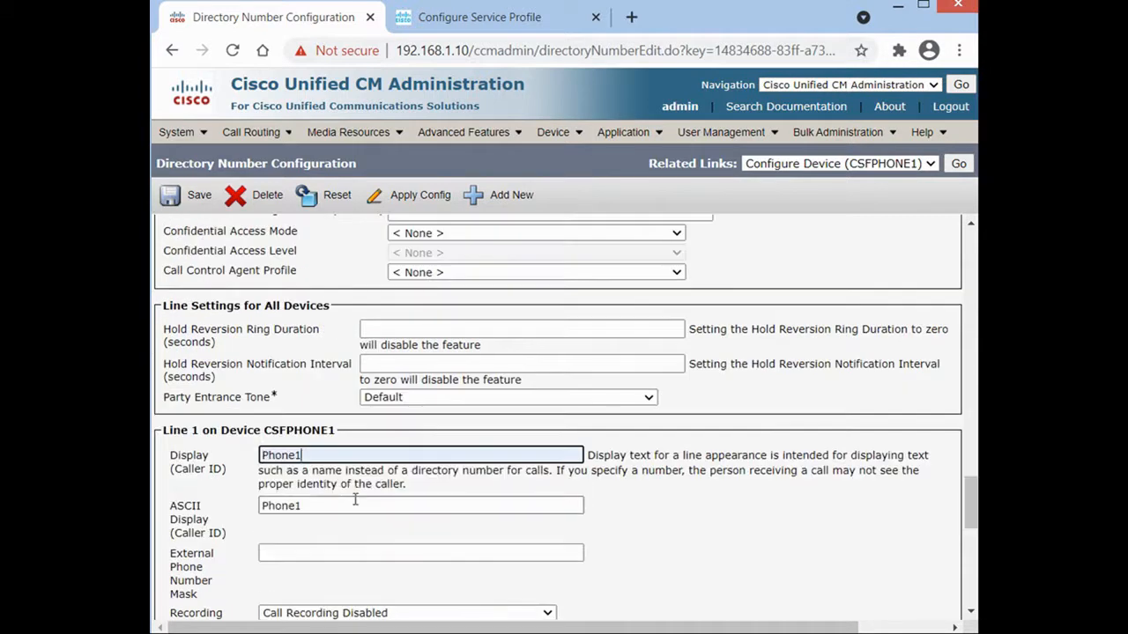
click(178, 195)
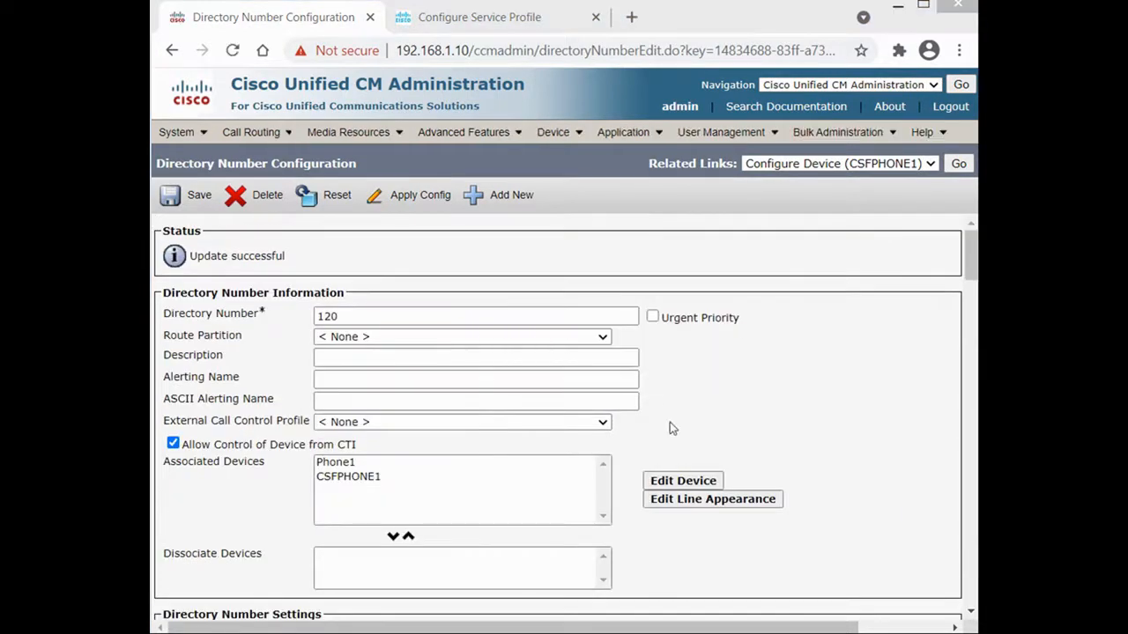
click(958, 165)
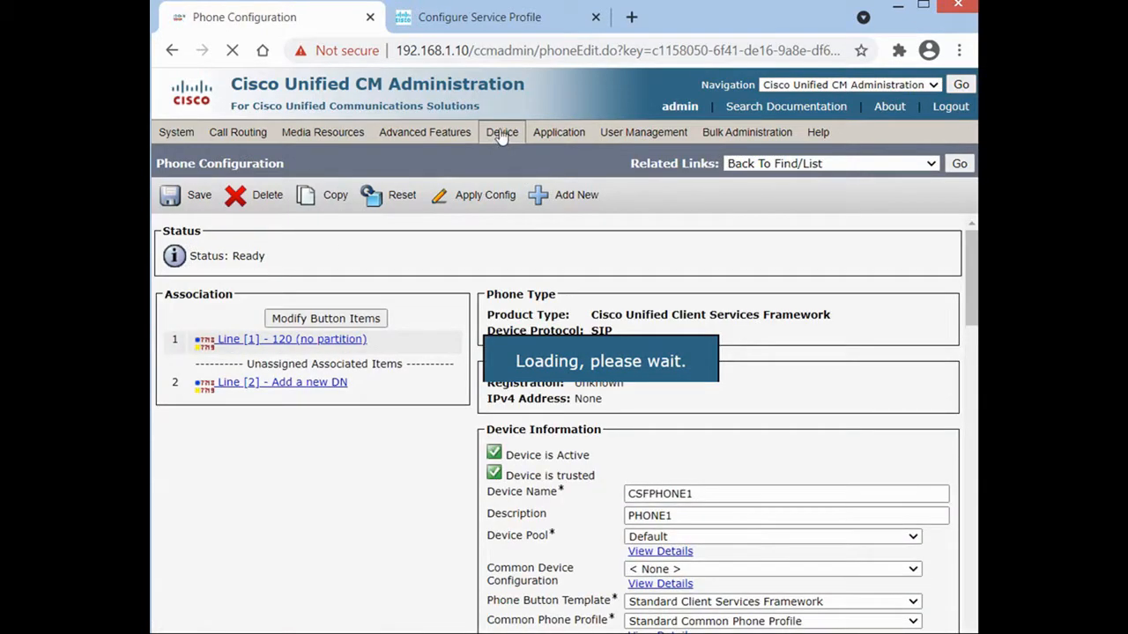
Go to Device > Phone and start adding a new phone.
mouse_move(499, 141)
mouse_move(491, 205)
mouse_move(553, 132)
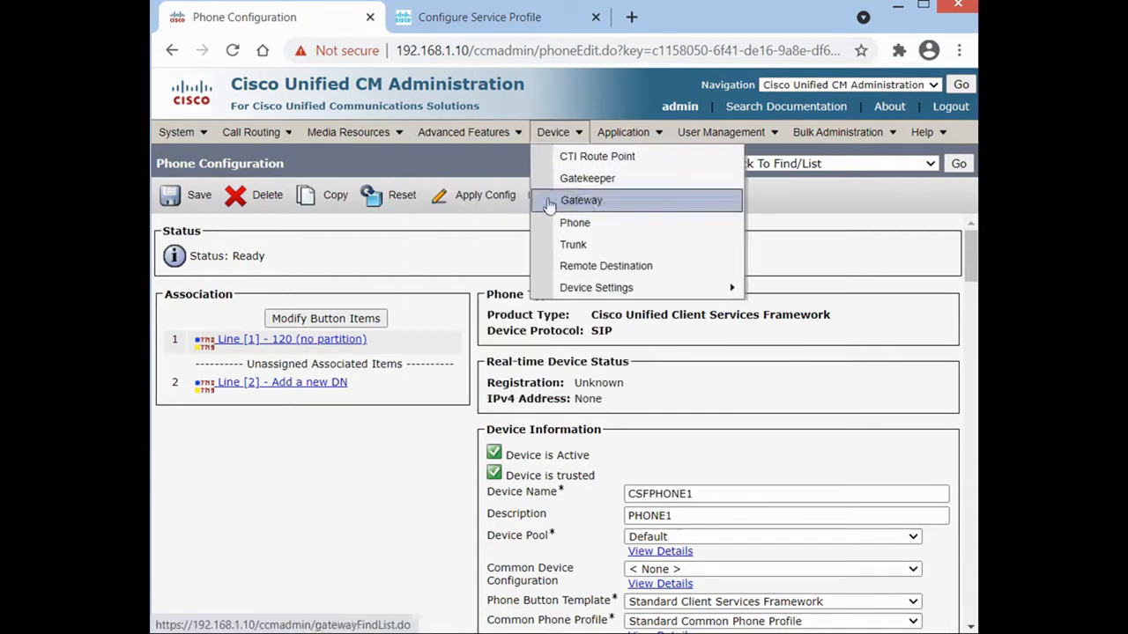
click(568, 224)
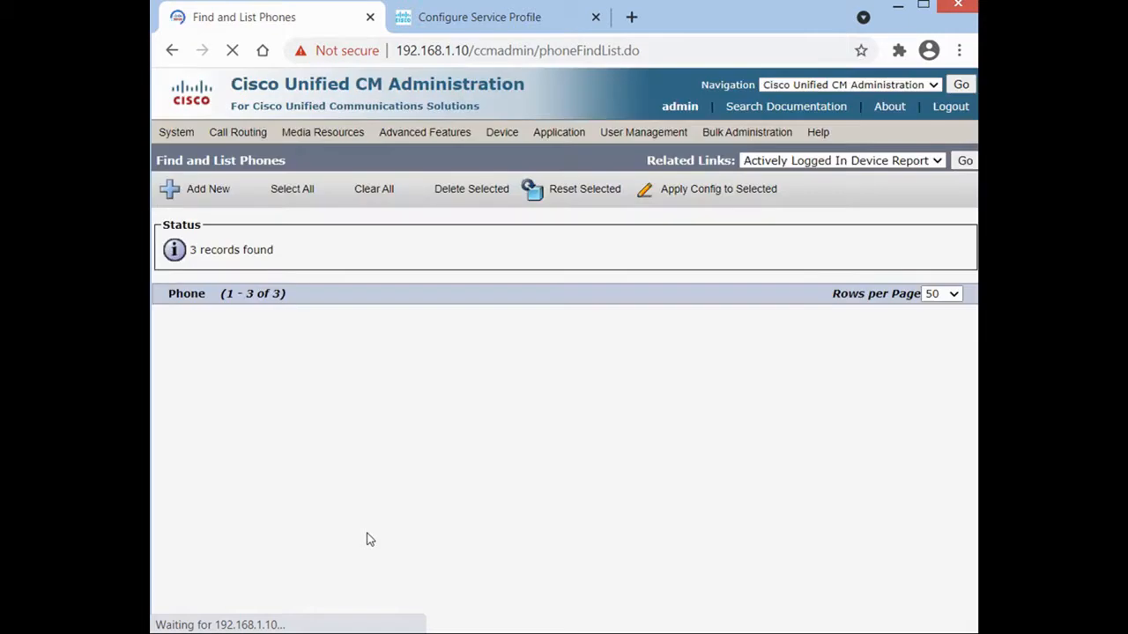
click(195, 463)
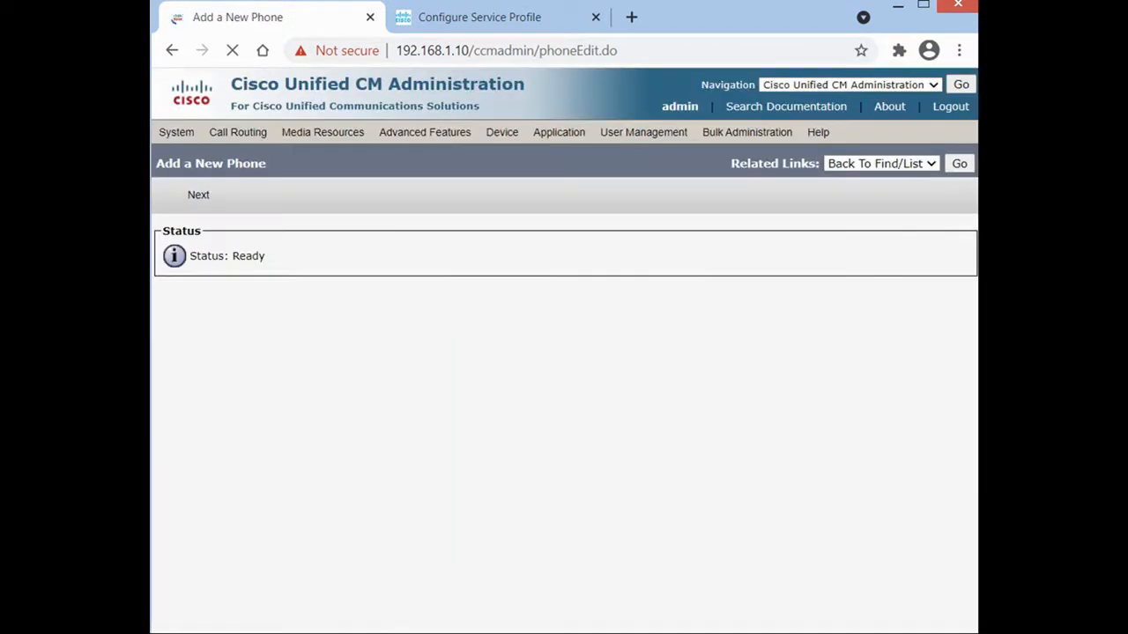
Choose Cisco Dual Mode for Android as the phone type and continue to its form.
click(317, 317)
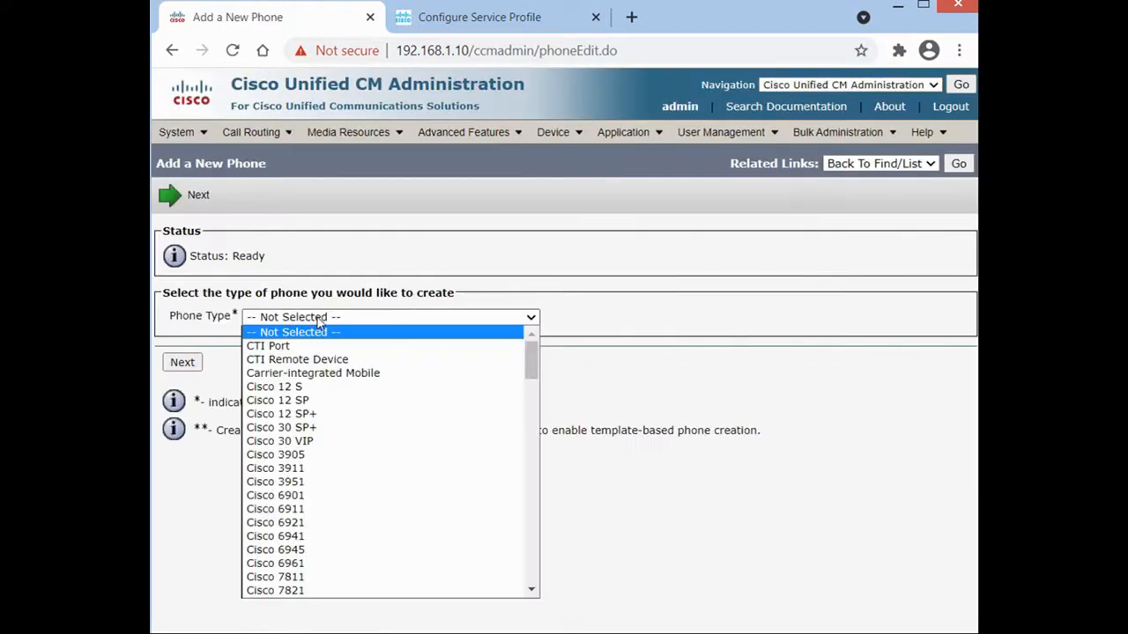
scroll(347, 499, down, 4)
scroll(347, 500, down, 5)
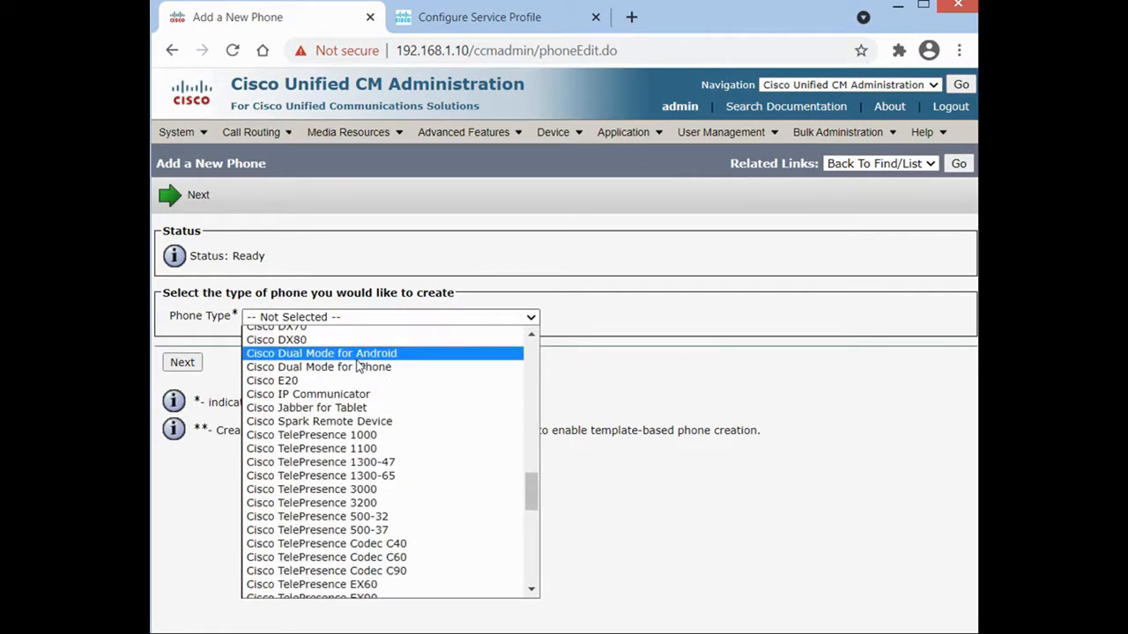
click(362, 354)
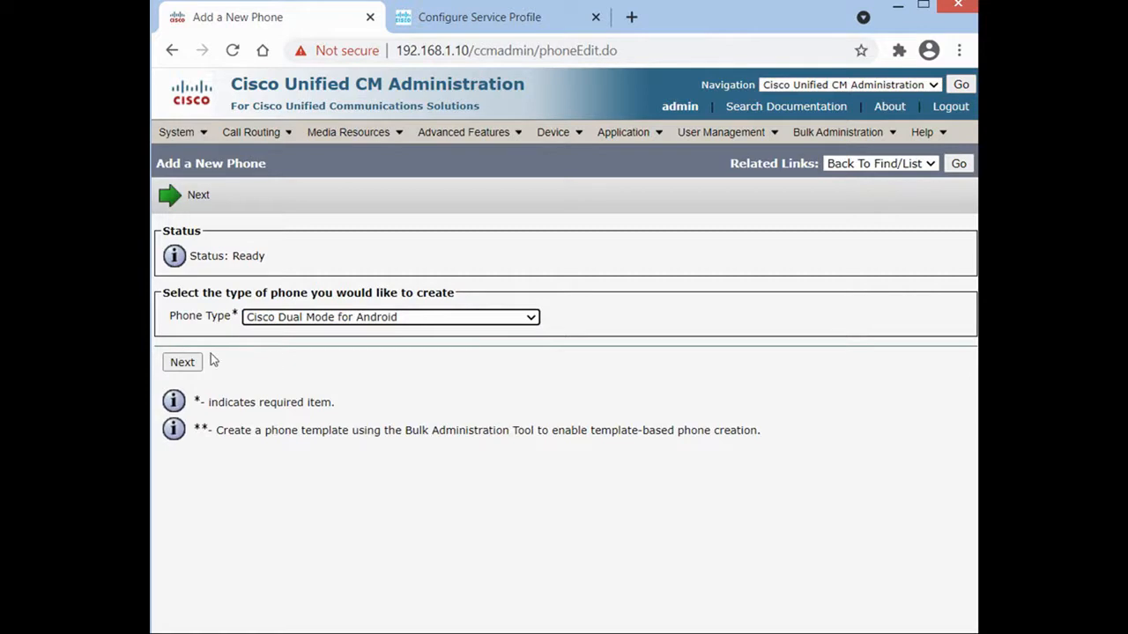
click(296, 320)
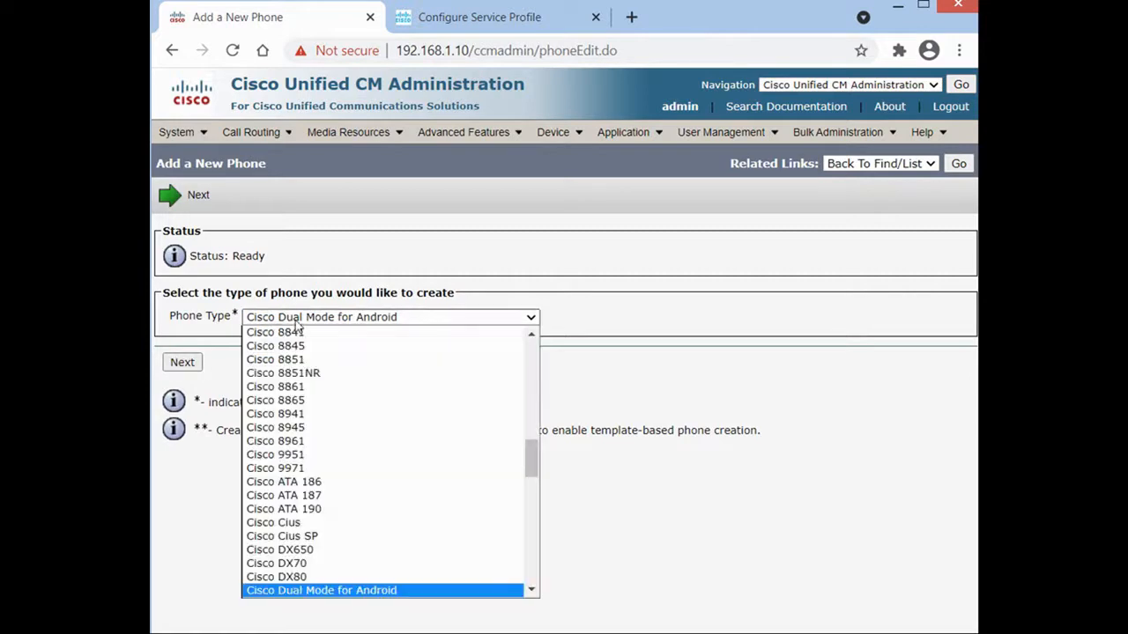
scroll(310, 491, down, 3)
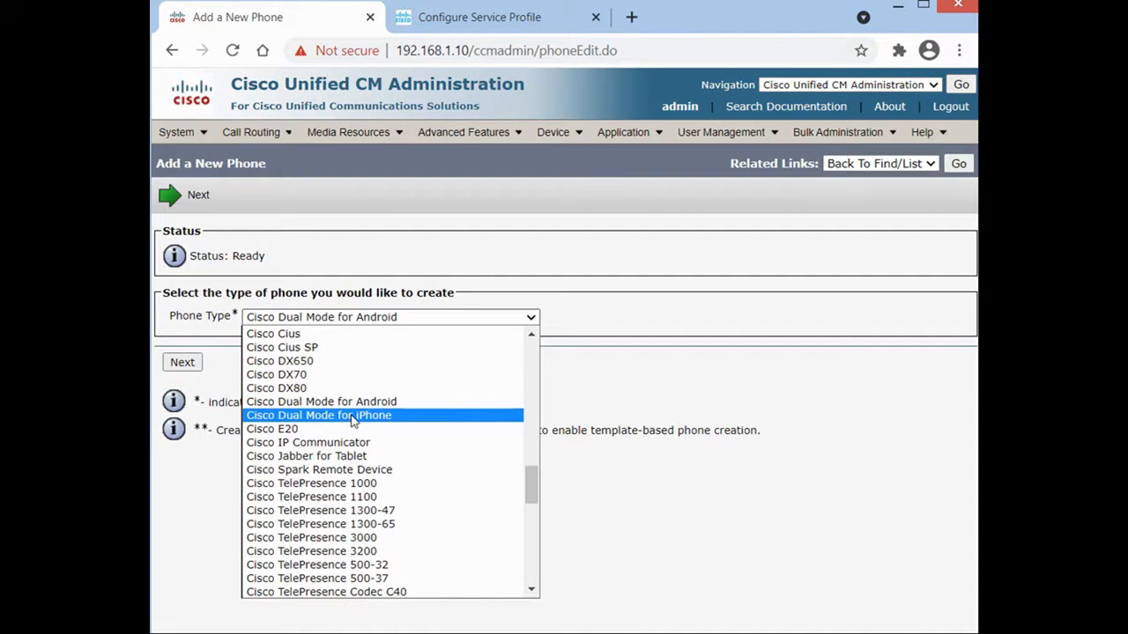
click(254, 403)
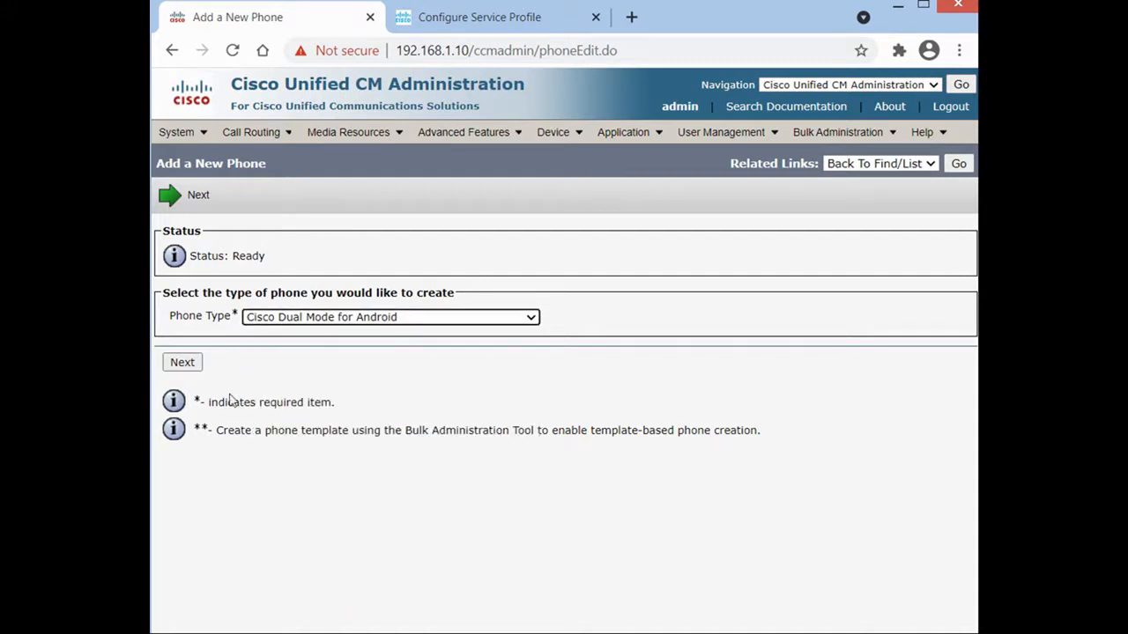
click(182, 364)
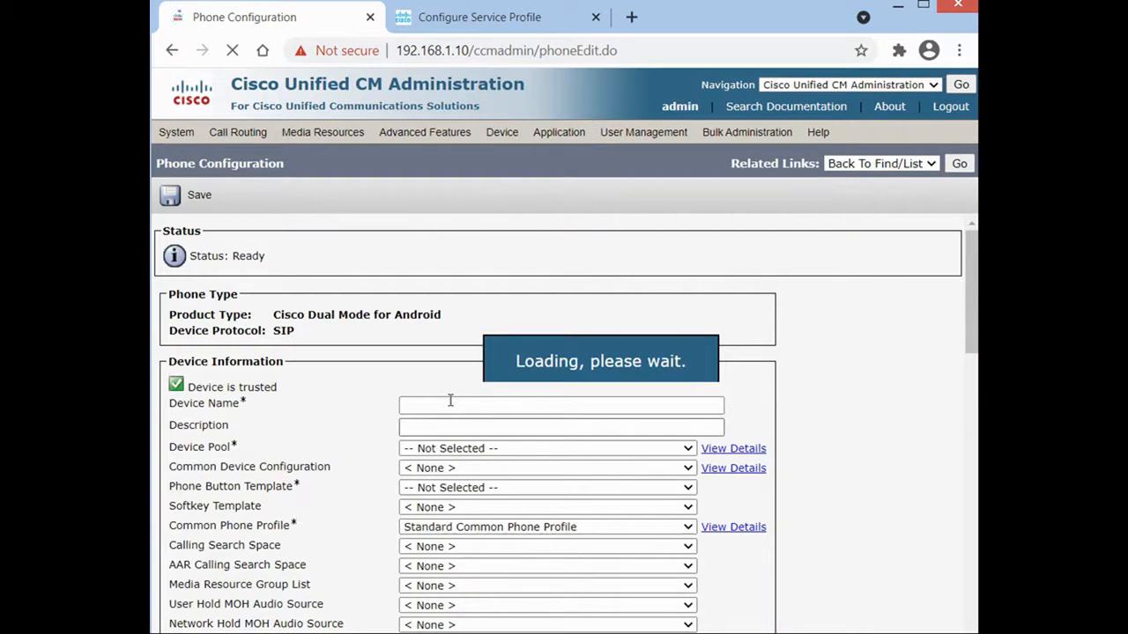
Name the device BOTPHONE1 and copy PHONE1 into its description.
click(450, 403)
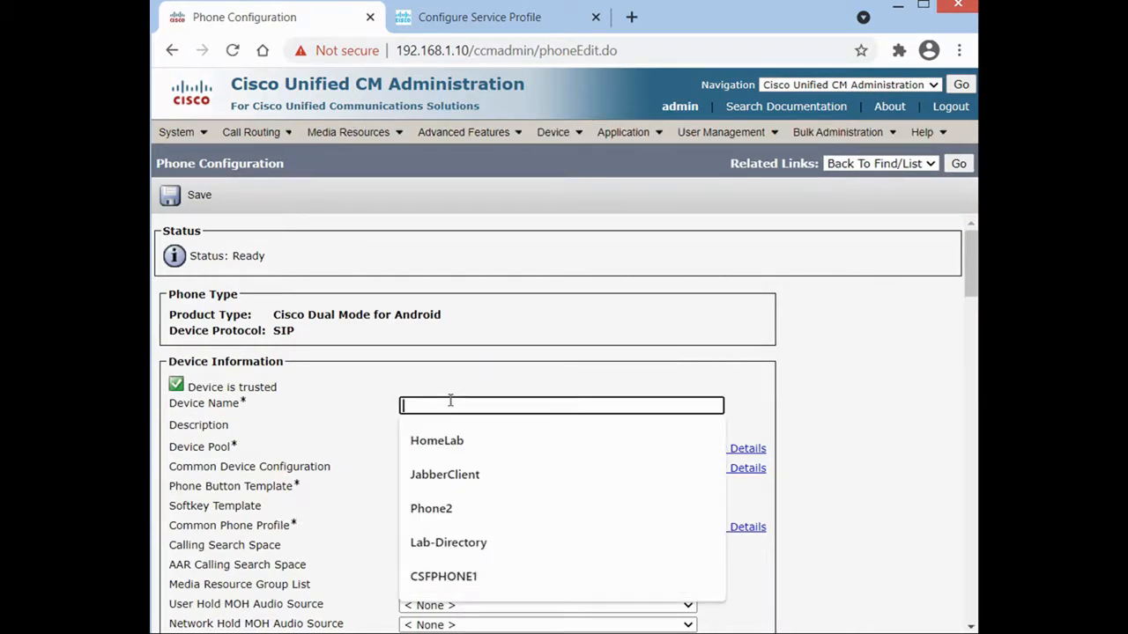
text(BOTPHONE1)
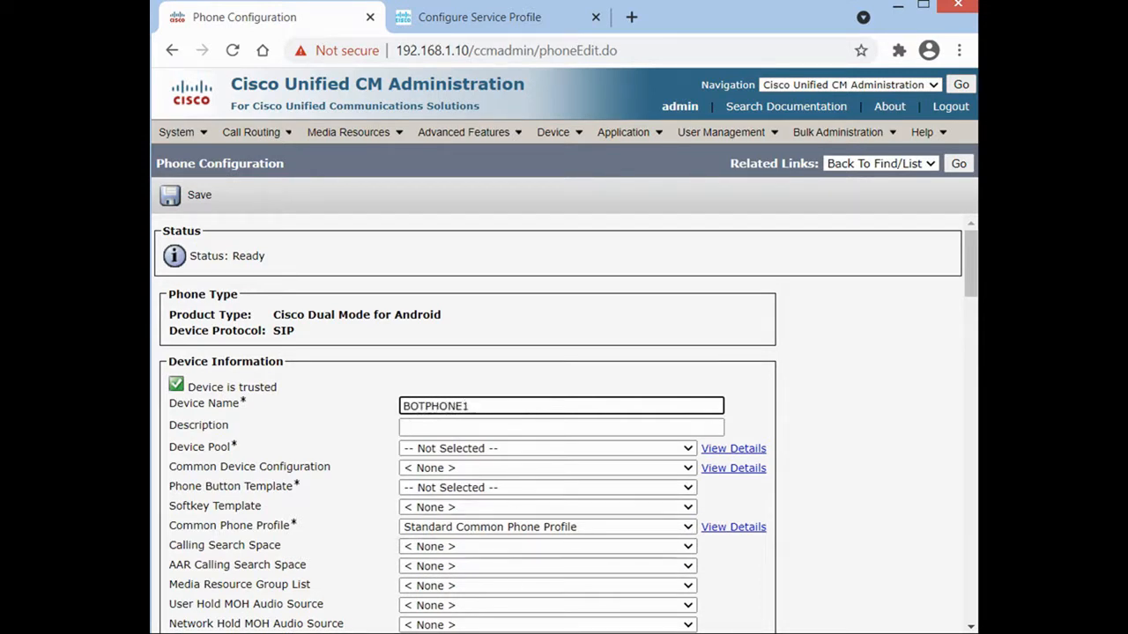
drag(425, 407, 477, 406)
key(ctrl+c)
click(454, 427)
right_click(454, 428)
click(498, 539)
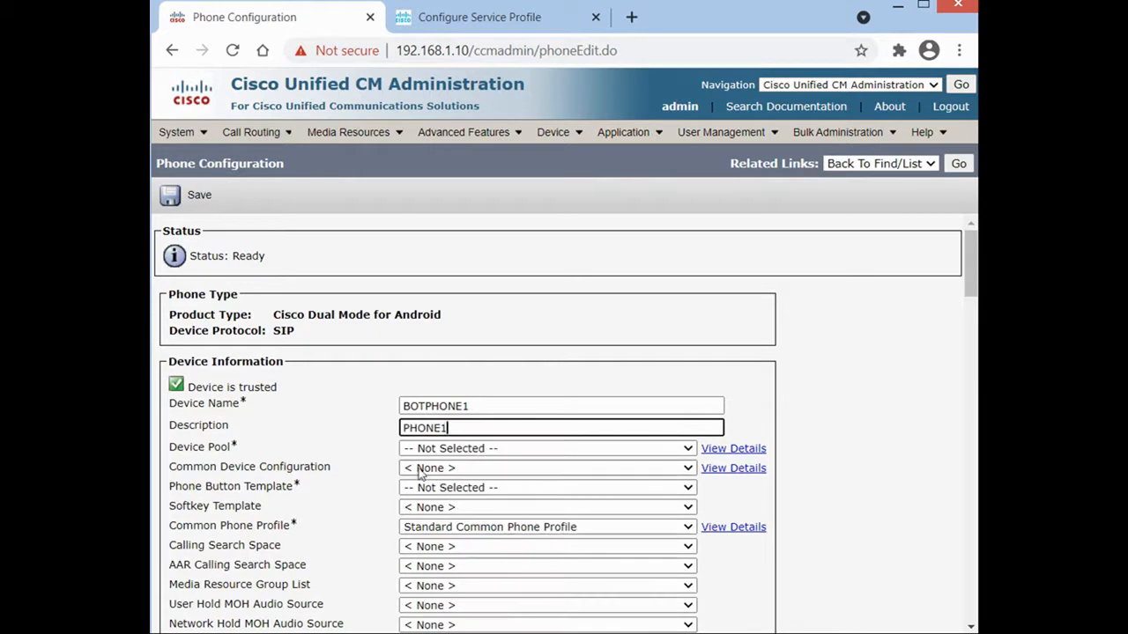
Set device pool Default, anonymous ownership, Standard SIP Profile, and the Dual Mode for Android non-secure security profile.
click(500, 447)
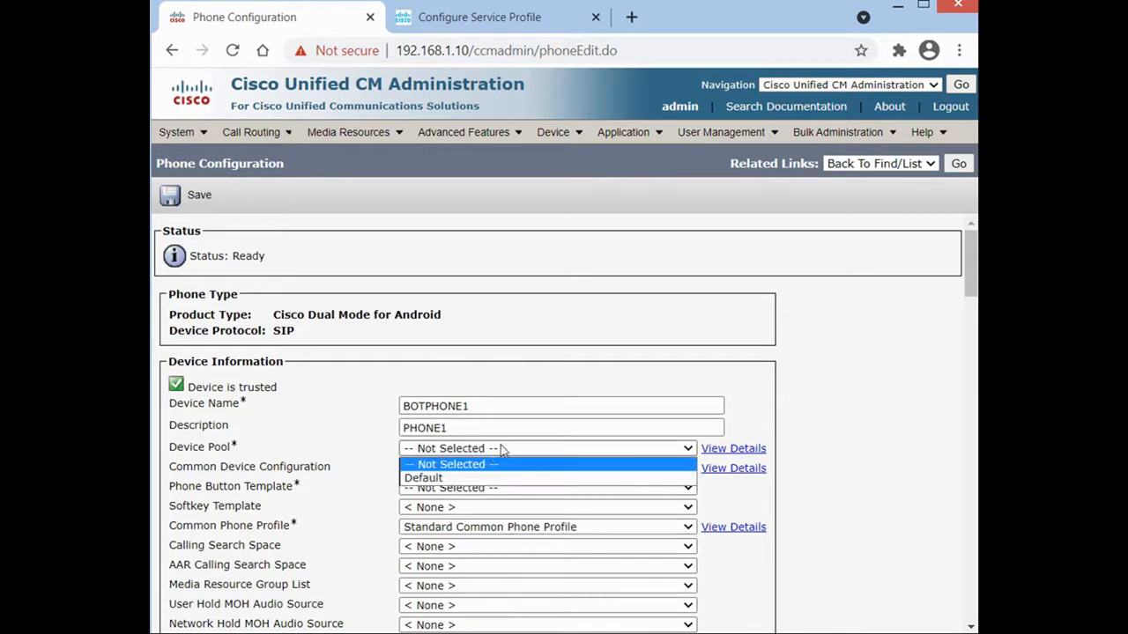
click(454, 477)
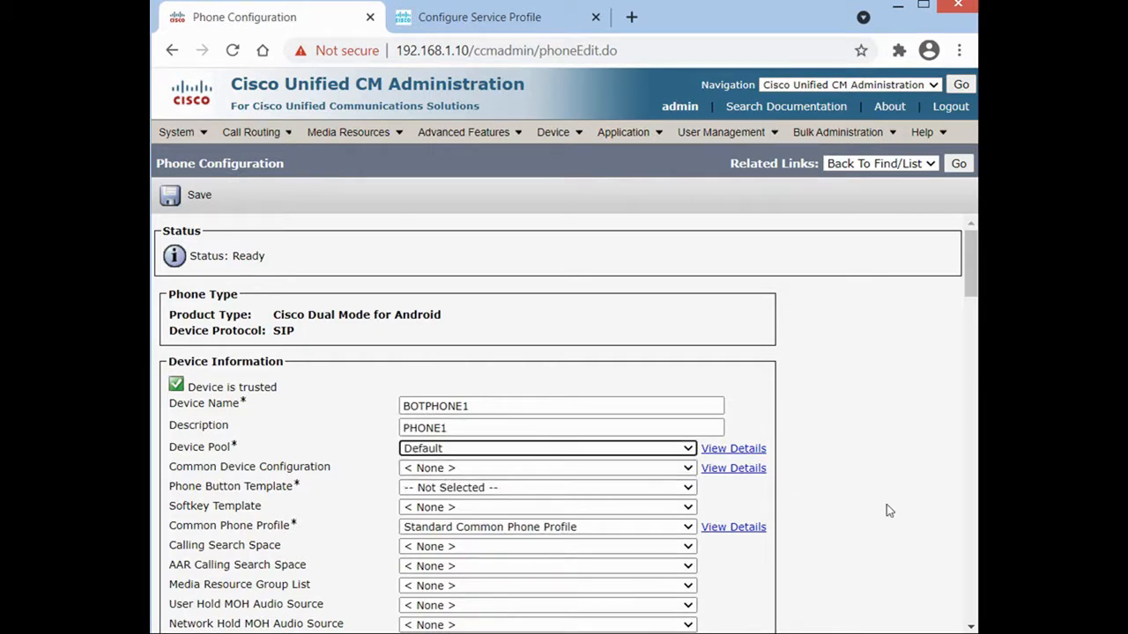
scroll(924, 501, down, 5)
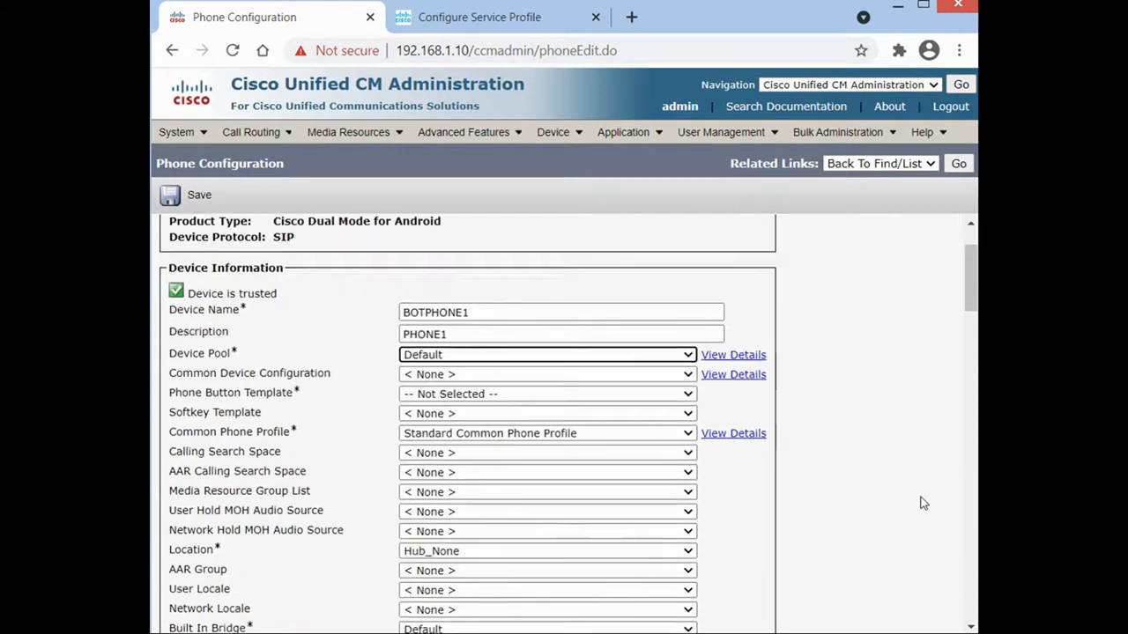
click(461, 407)
scroll(699, 428, down, 6)
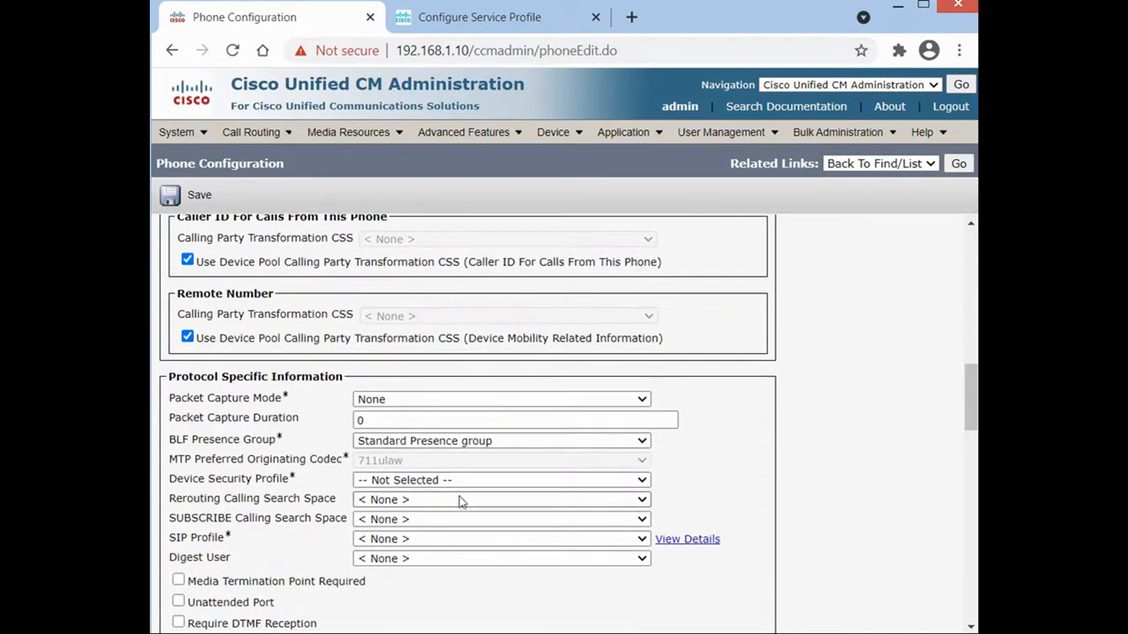
click(422, 540)
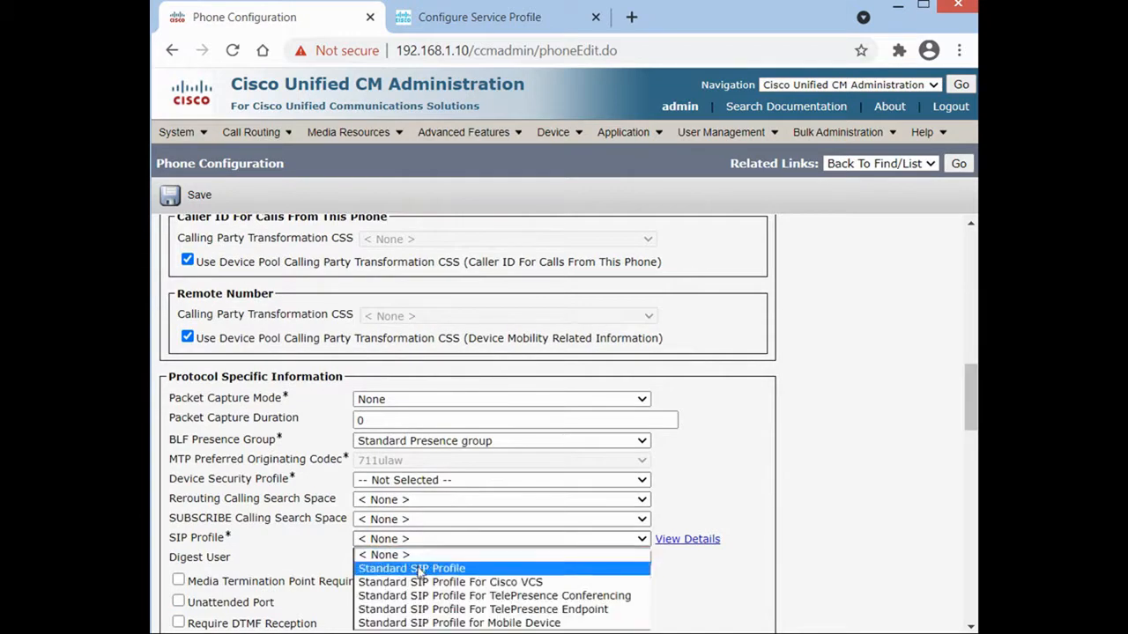
click(416, 569)
click(377, 485)
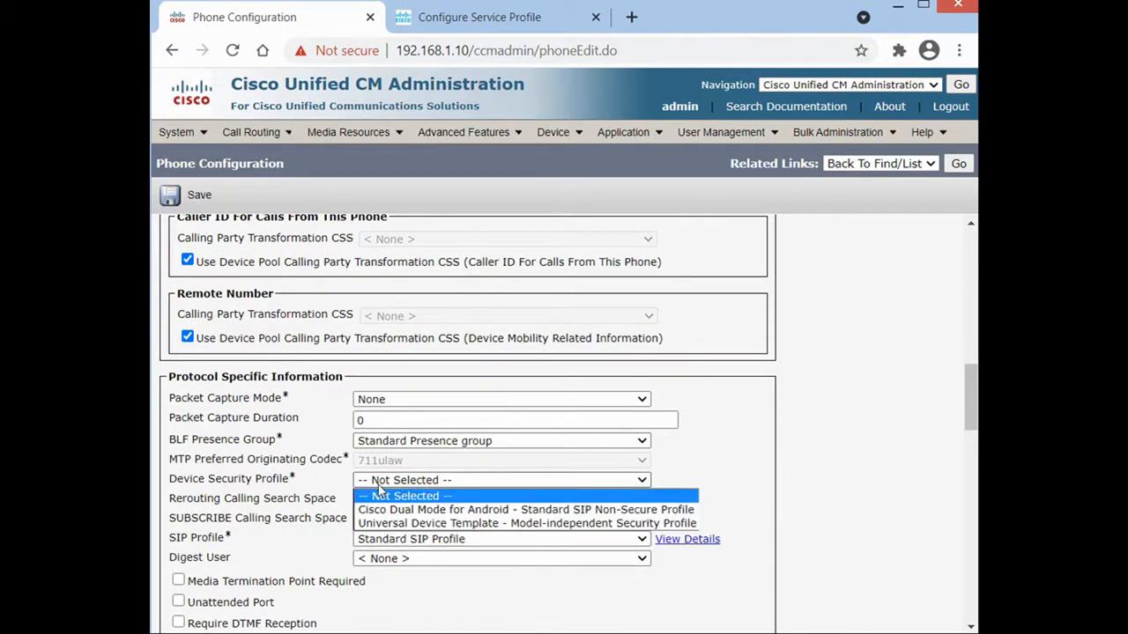
click(393, 509)
Pick the Standard Dual Mode for Android button template and save BOTPHONE1.
click(175, 197)
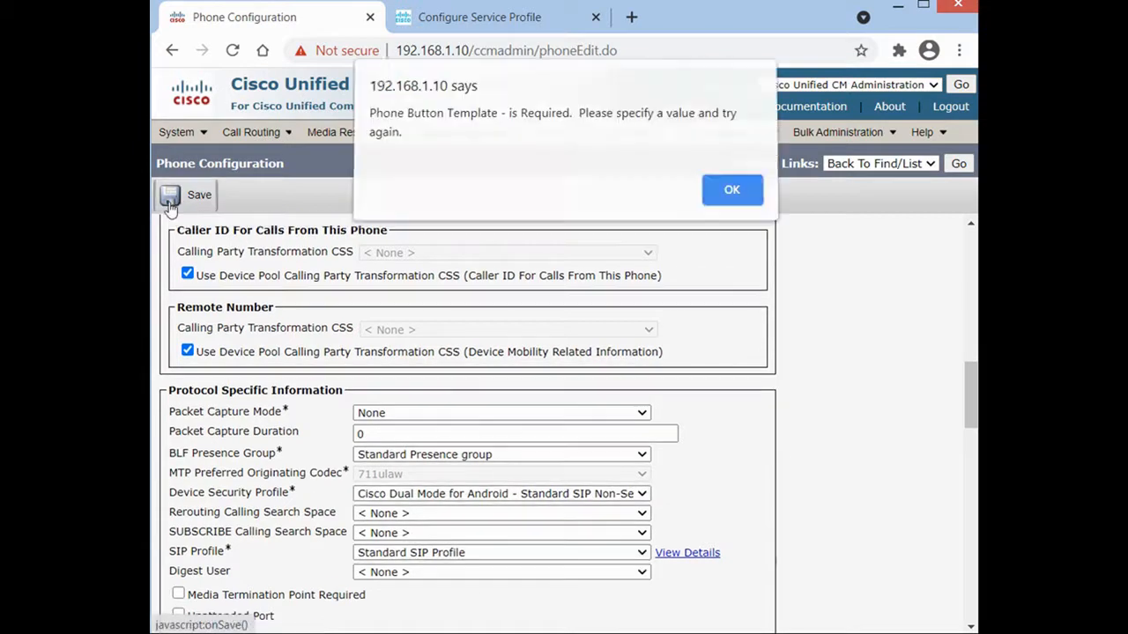
click(722, 201)
drag(966, 397, 966, 277)
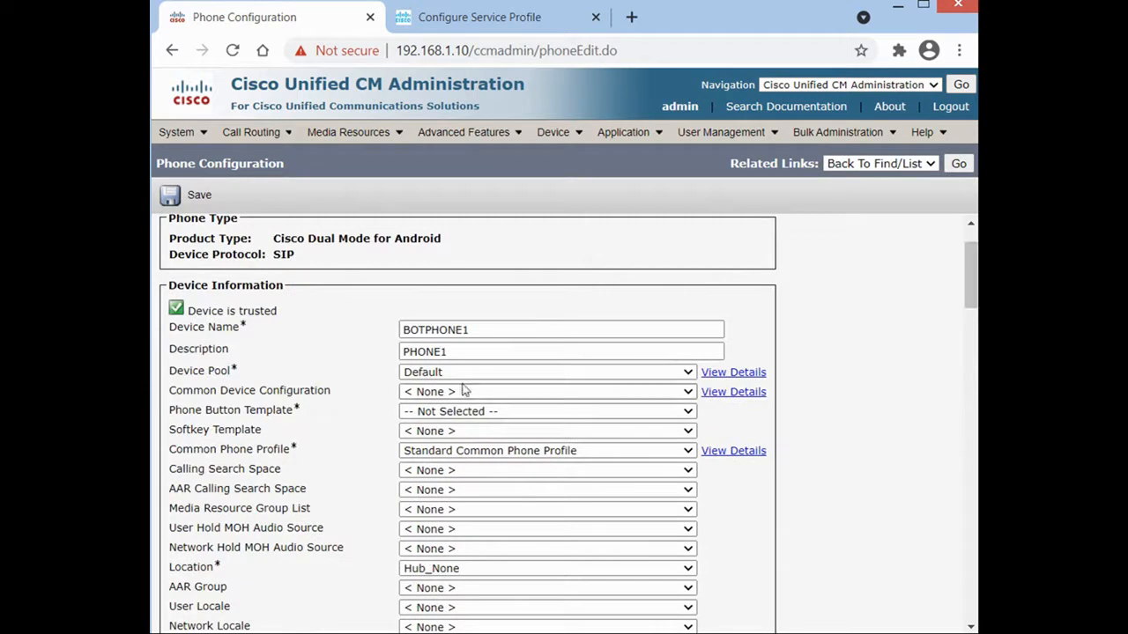
click(460, 411)
click(460, 439)
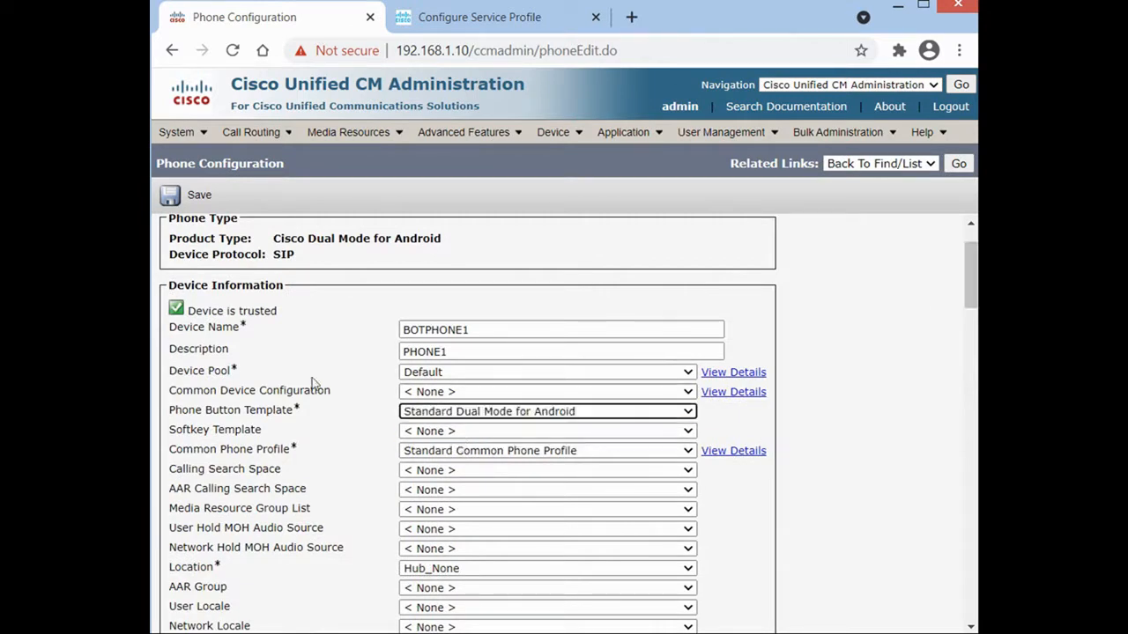
click(170, 195)
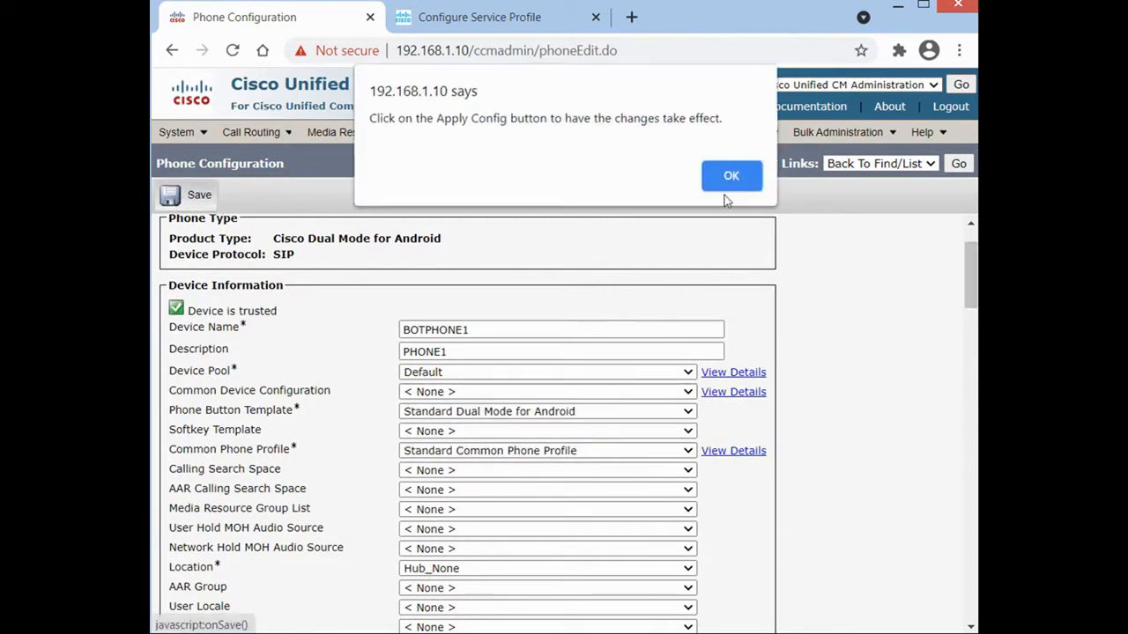
click(731, 167)
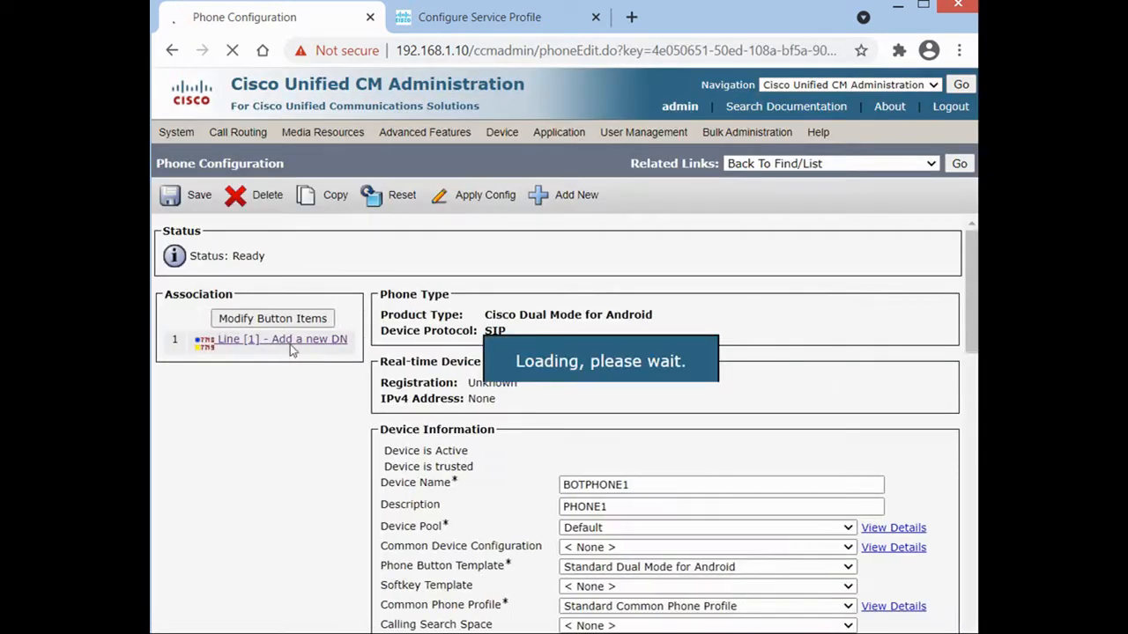
Add directory number 120 as BOTPHONE1's line 1.
click(293, 344)
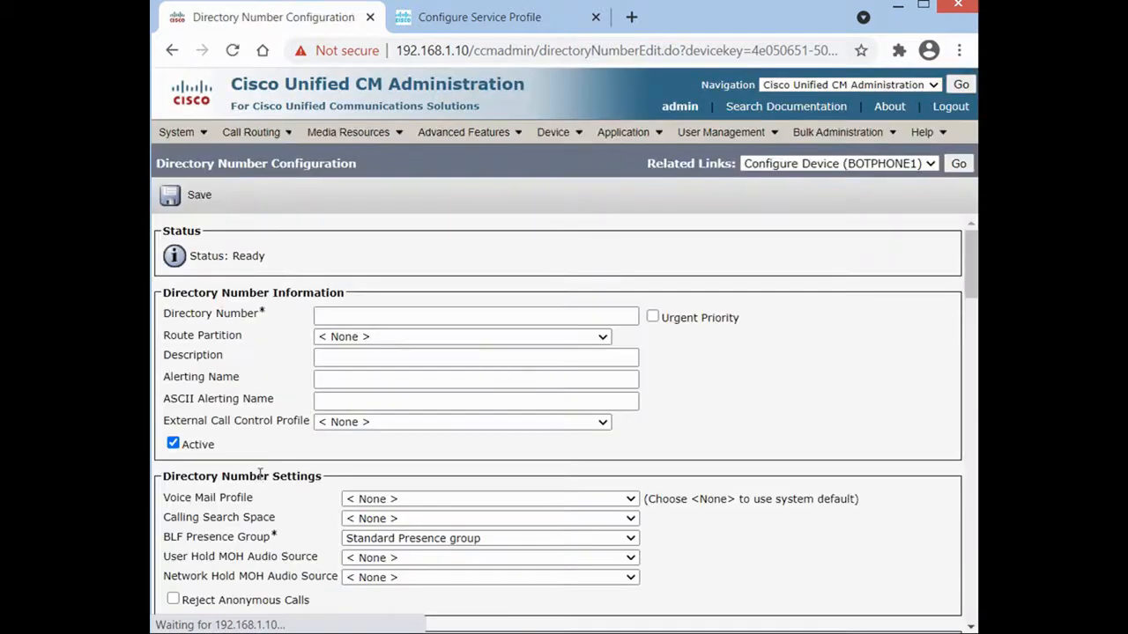
click(351, 319)
click(346, 356)
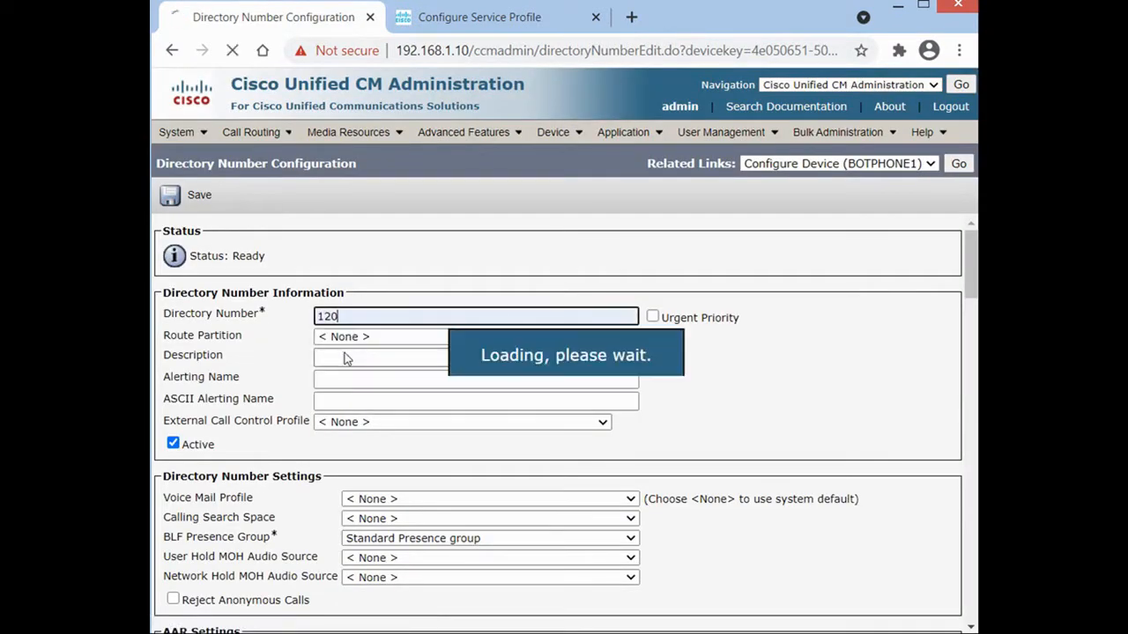
click(345, 356)
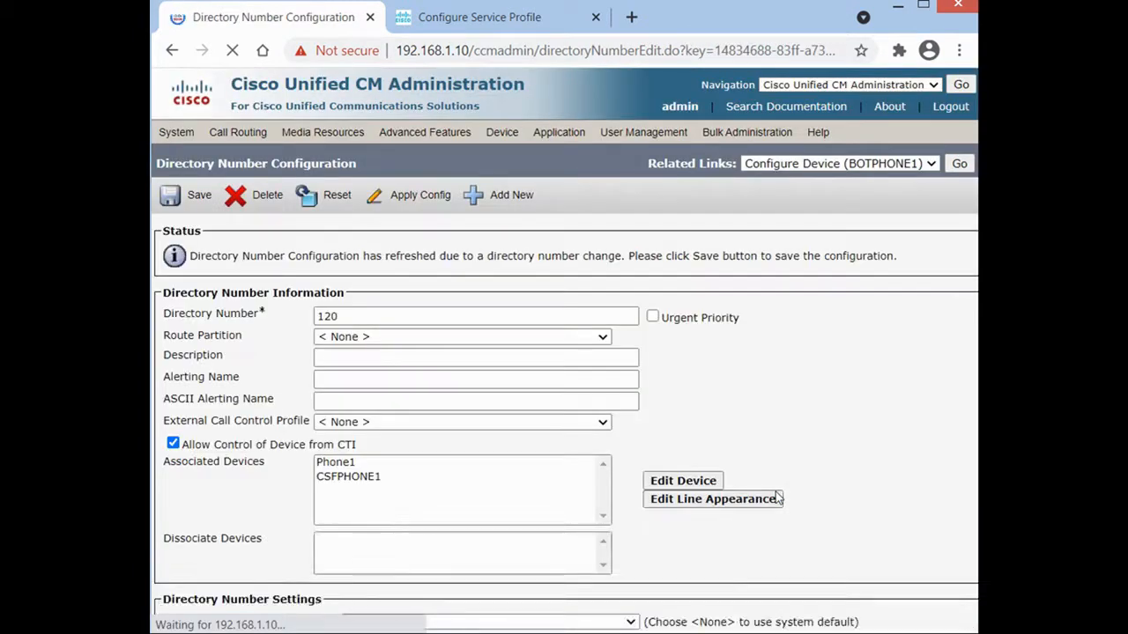
Set the line's caller ID display to Phone1 and save the directory number.
scroll(775, 495, down, 6)
scroll(690, 507, down, 15)
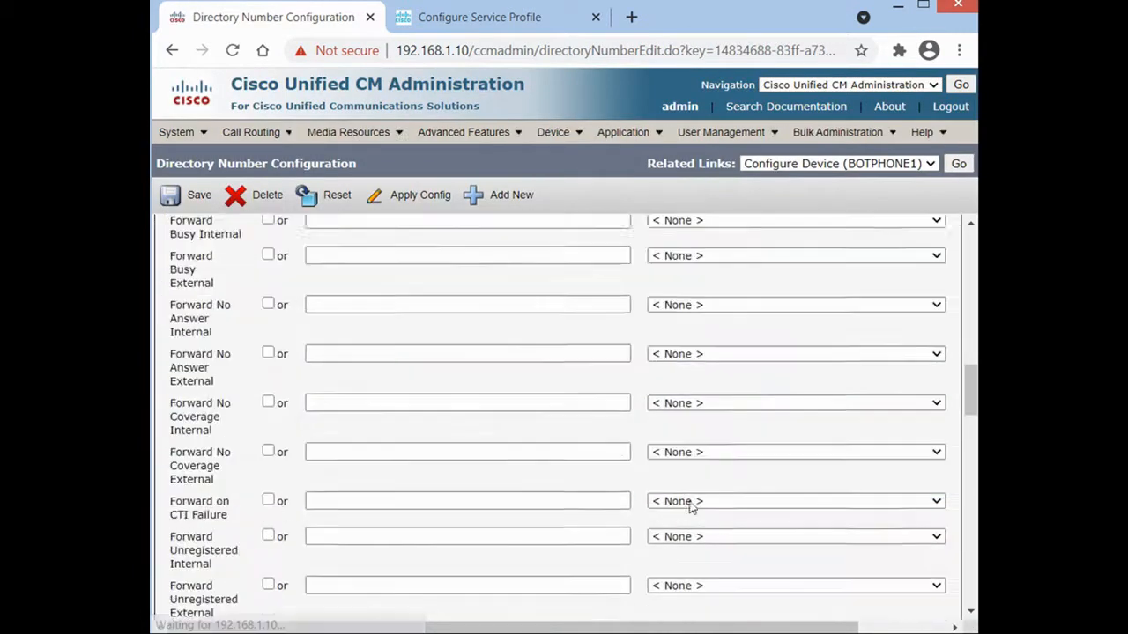
scroll(648, 489, down, 3)
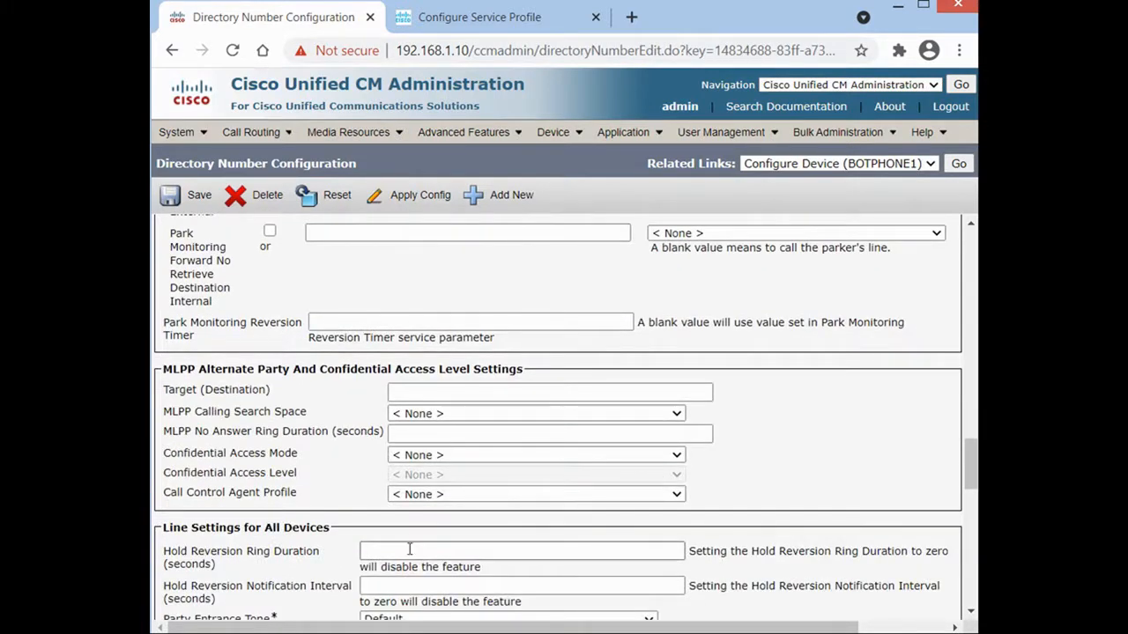
scroll(396, 537, down, 4)
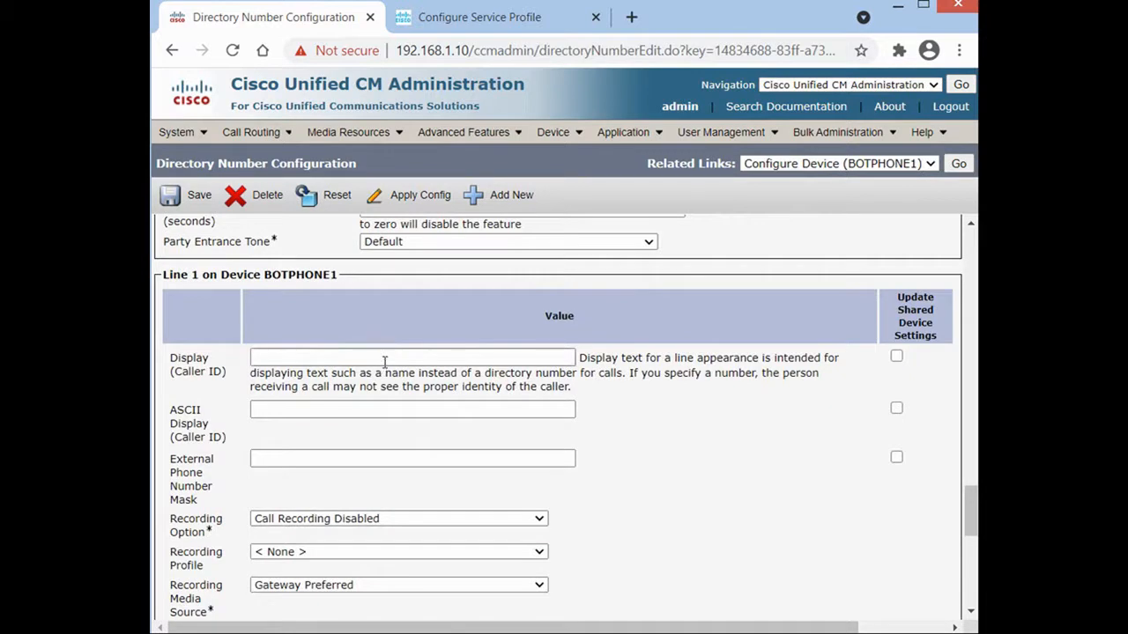
click(379, 358)
click(290, 391)
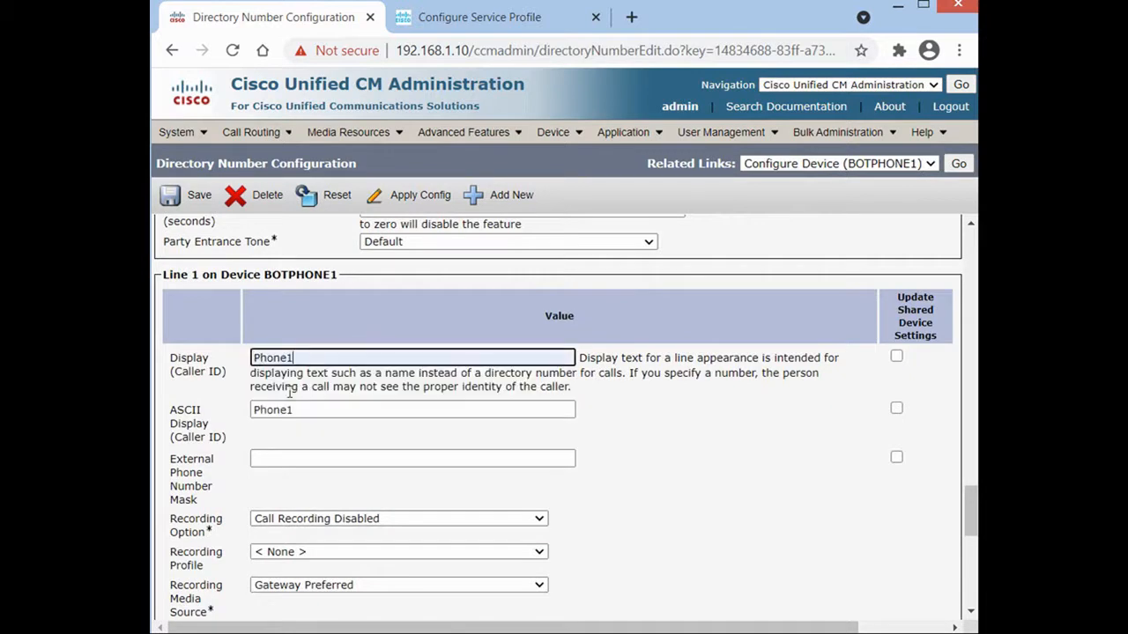
click(200, 197)
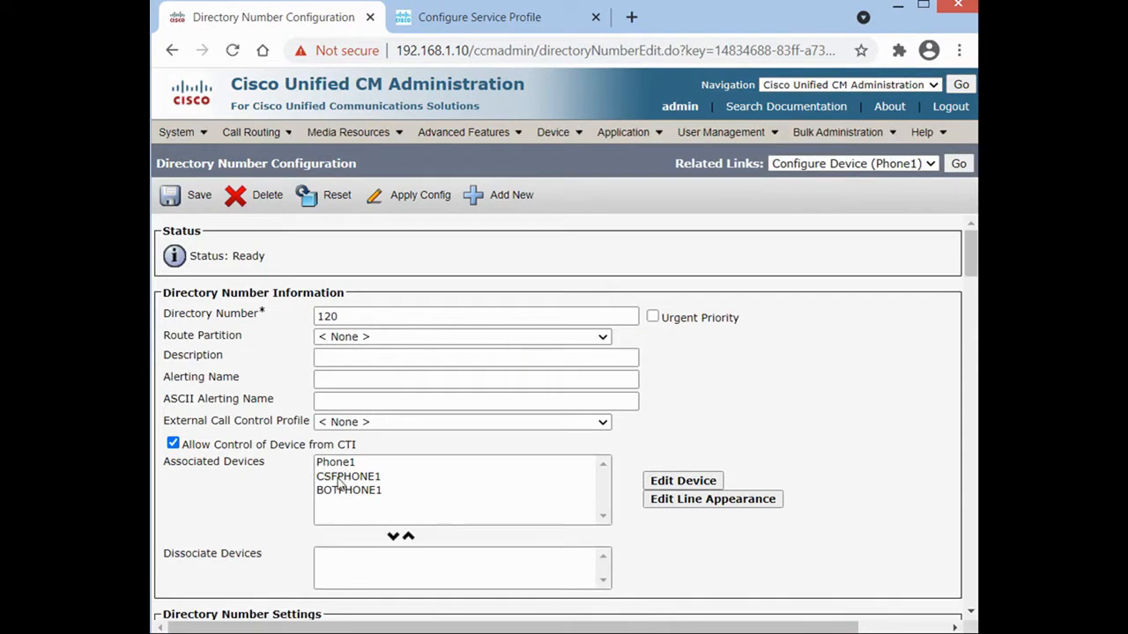
double_click(347, 320)
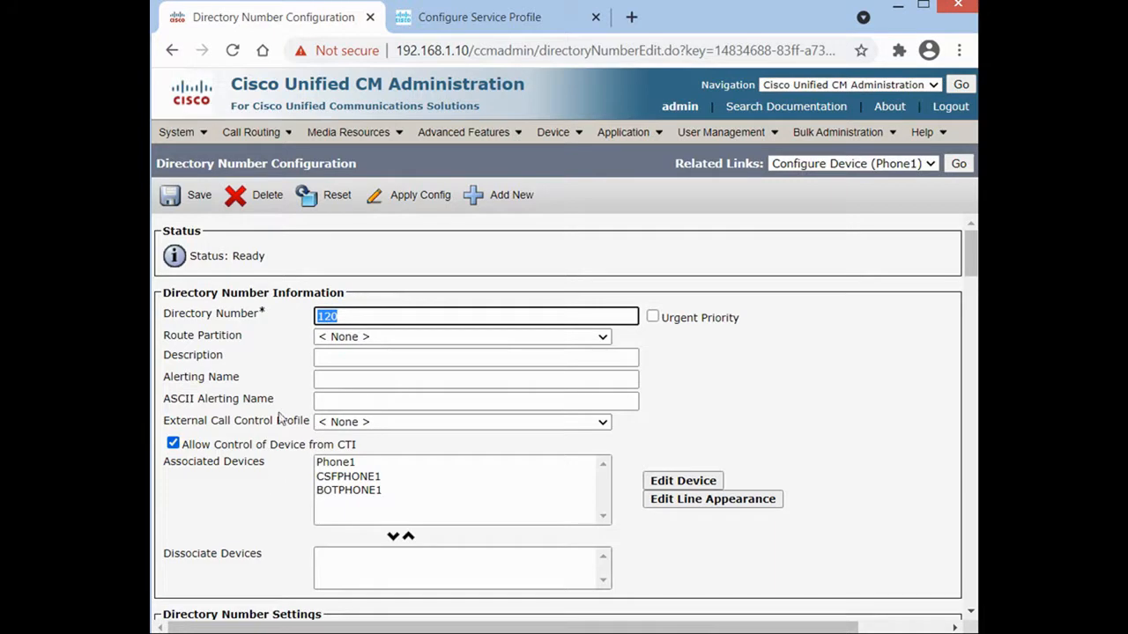
click(334, 311)
click(754, 371)
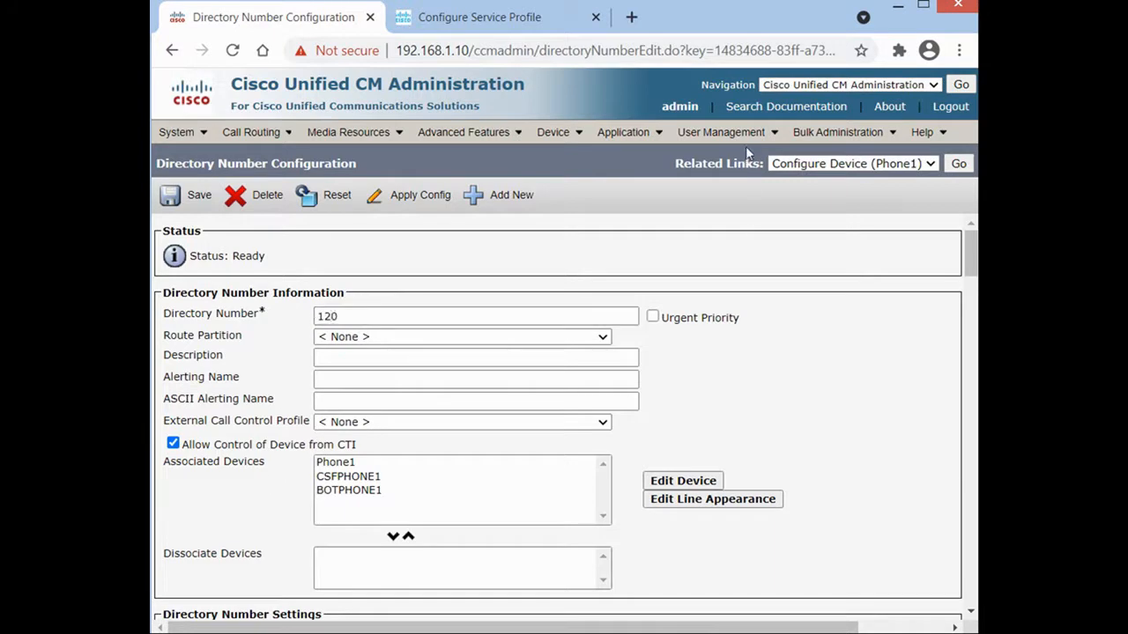
Open the second end user's configuration and tick Home Cluster.
mouse_move(750, 136)
click(743, 183)
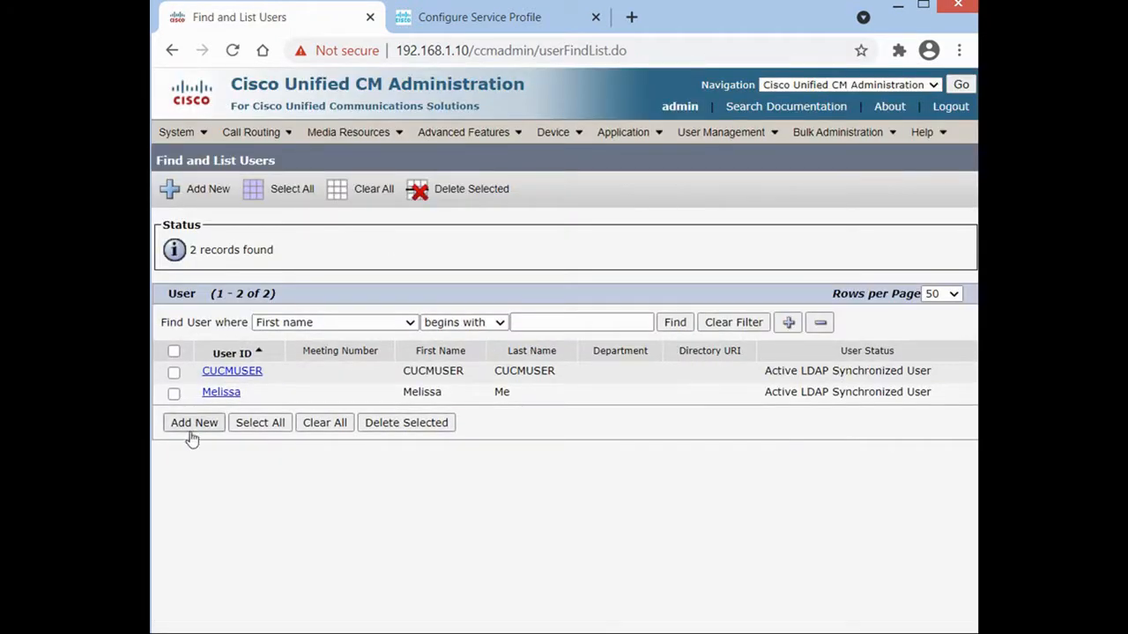
click(222, 393)
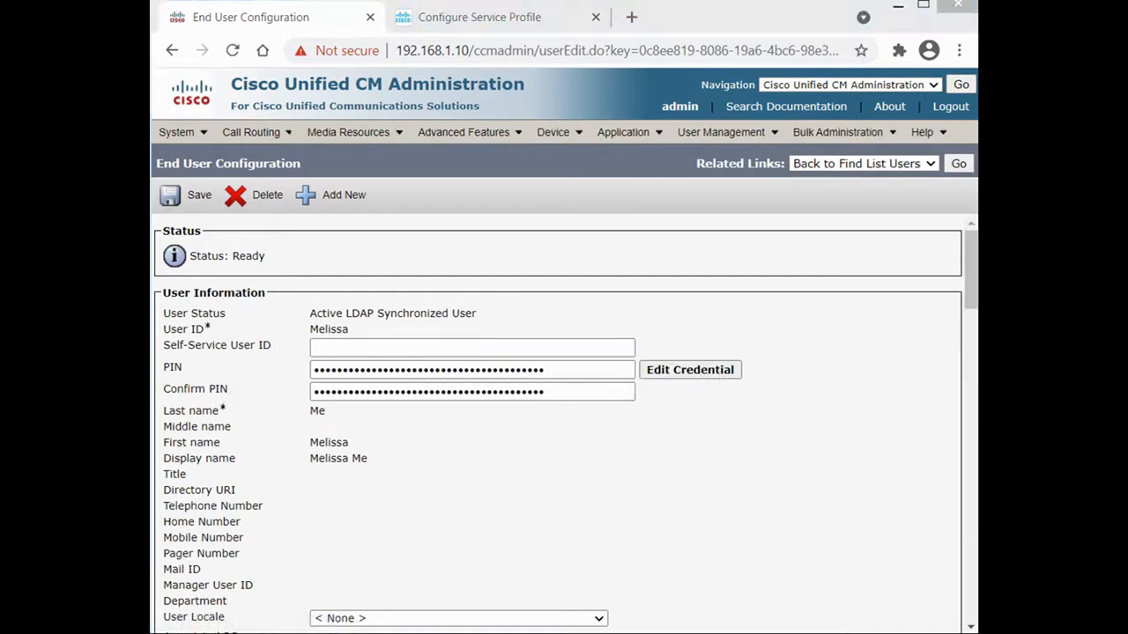
drag(968, 284, 966, 359)
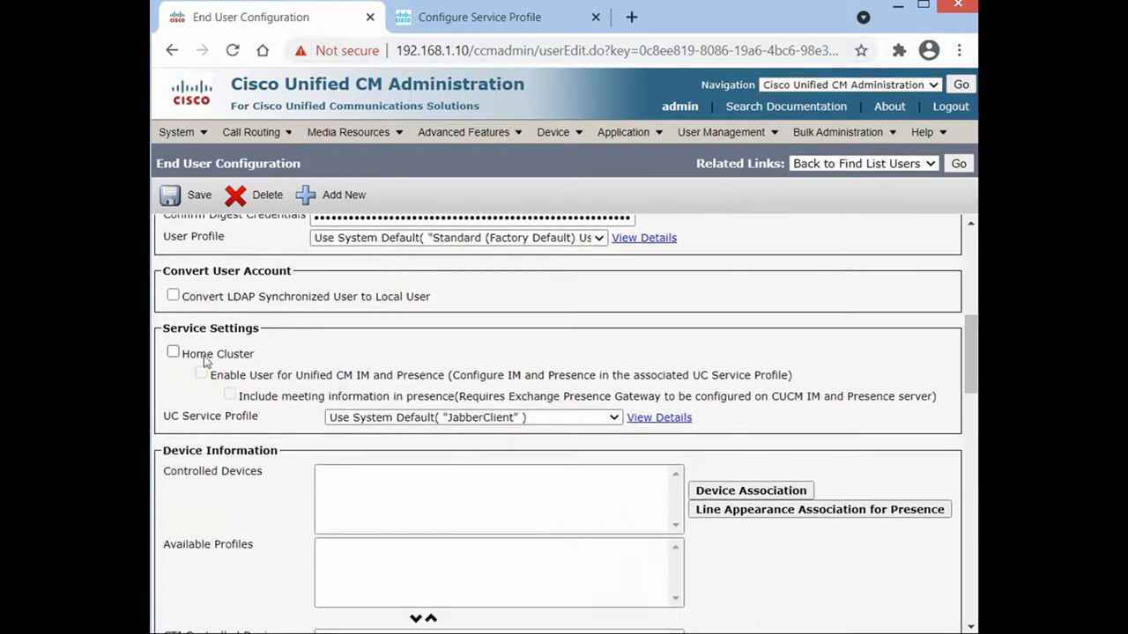
click(174, 355)
Bring up the Add to Access Control Group picker for the user.
scroll(720, 500, down, 6)
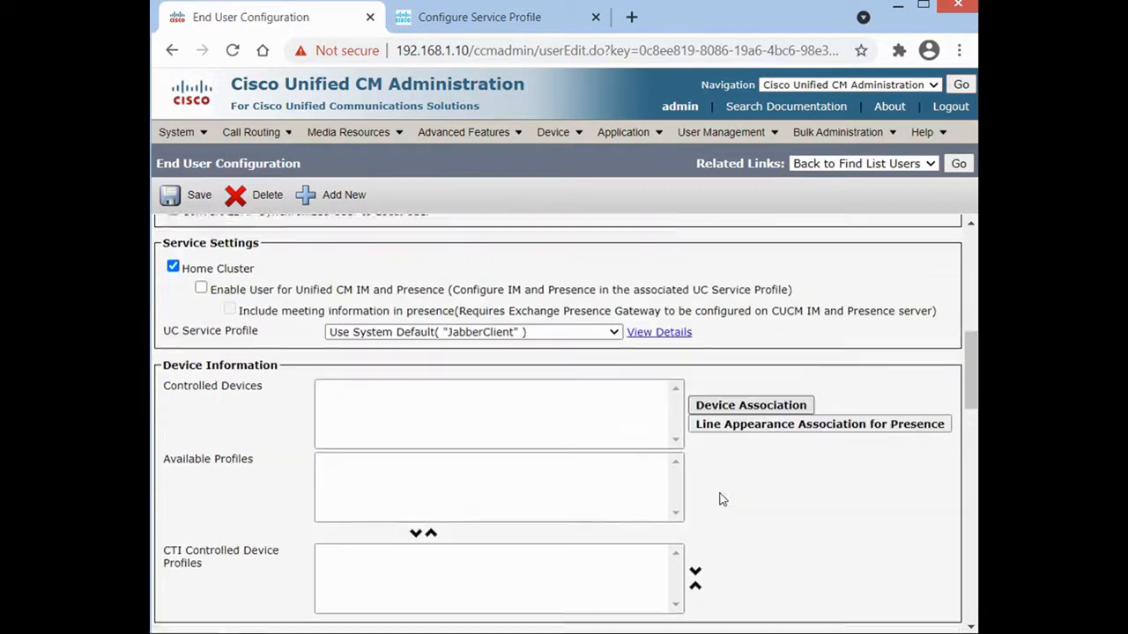
scroll(721, 499, down, 8)
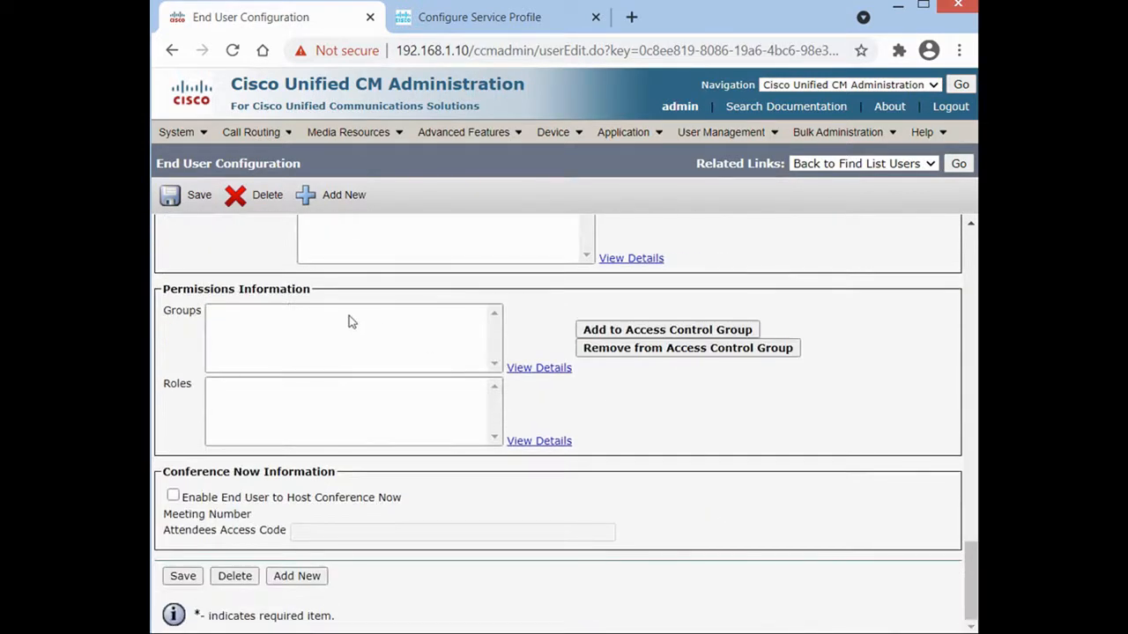
drag(209, 290, 290, 301)
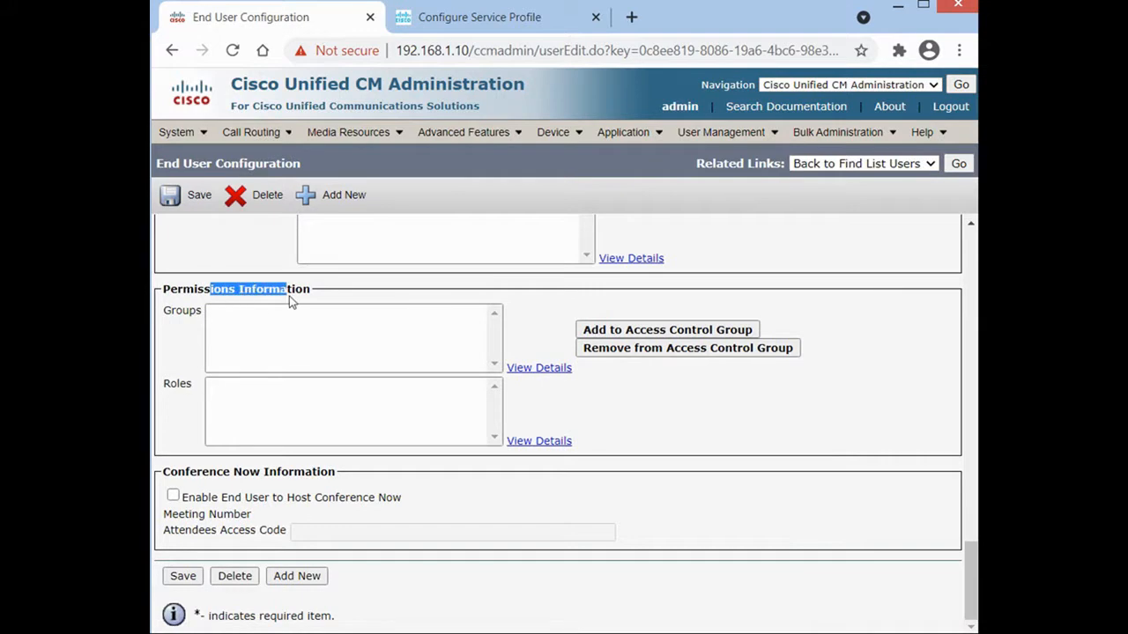
click(703, 331)
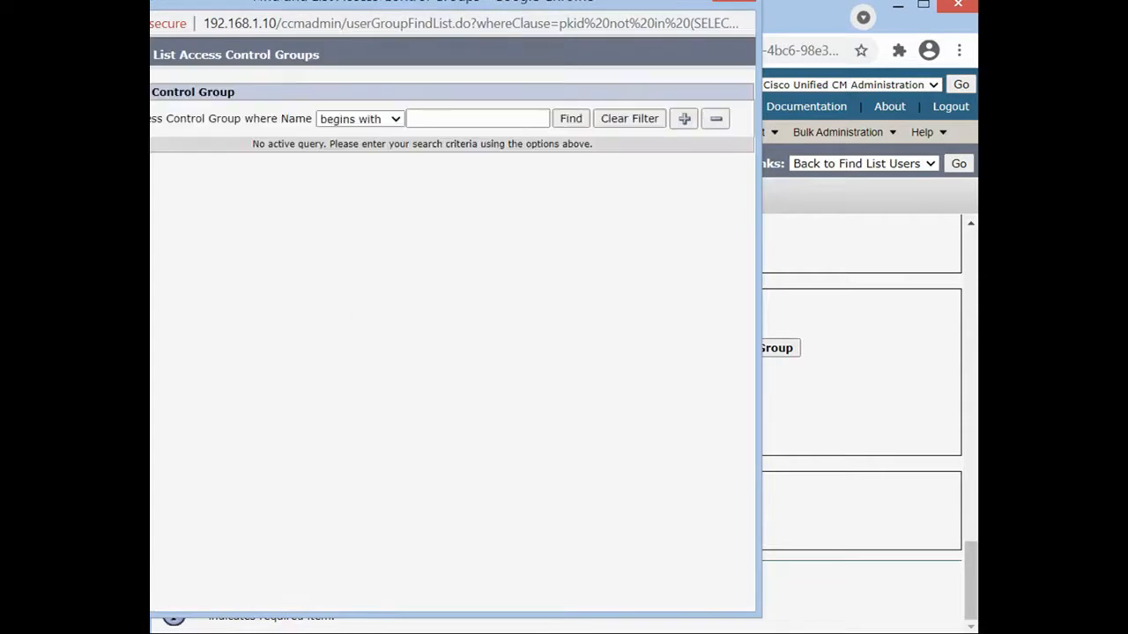
Add the Standard CCM End Users group to the user and save the user.
click(571, 120)
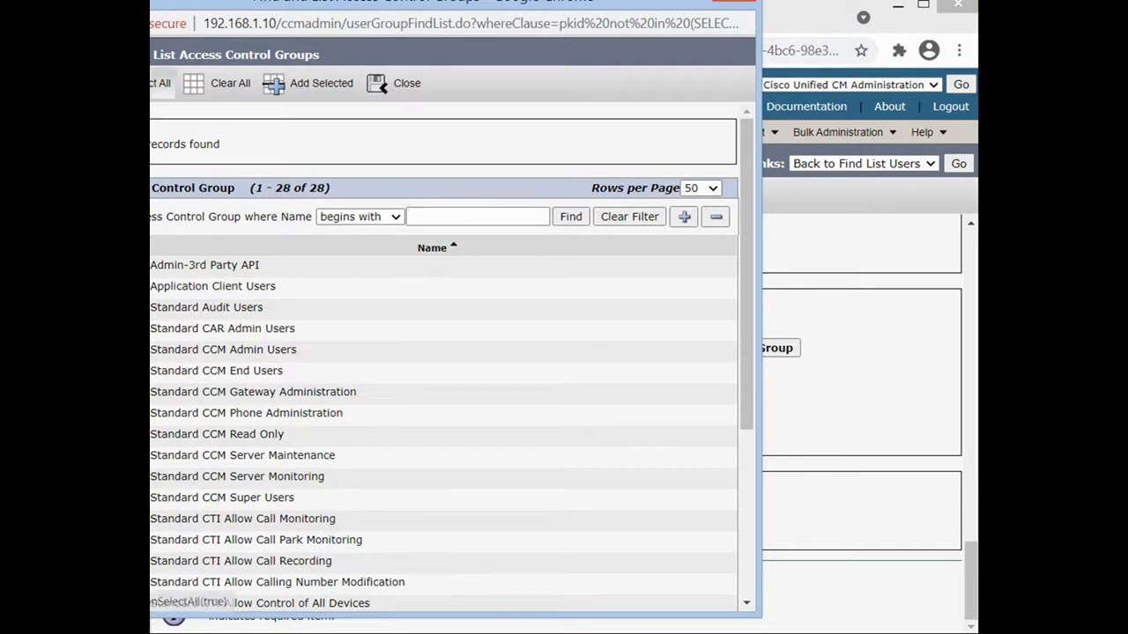
click(331, 84)
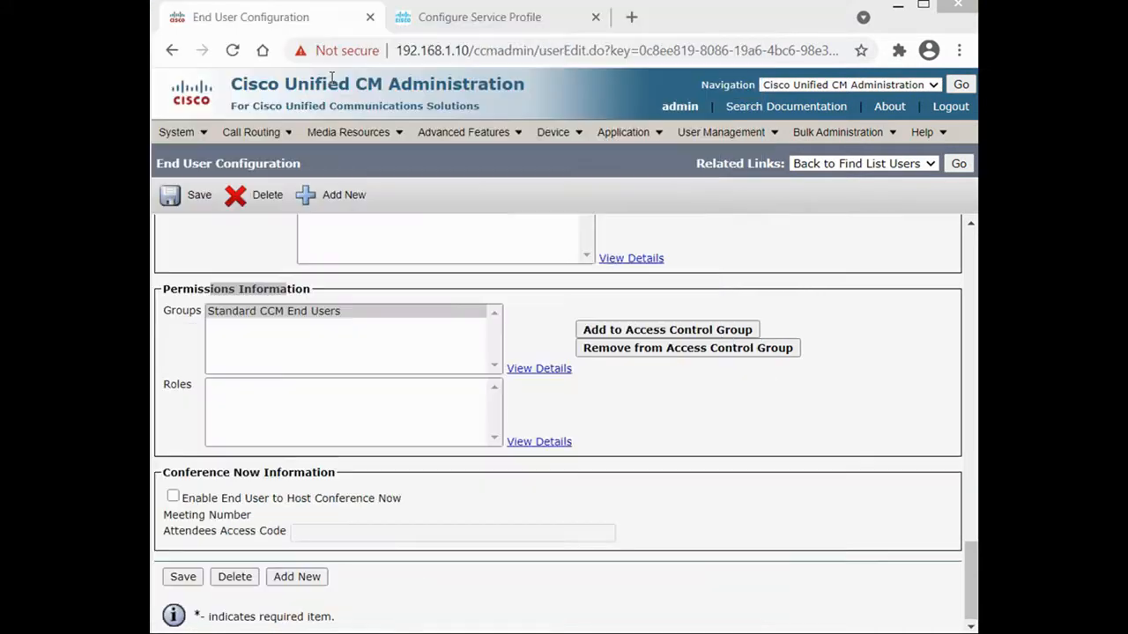
click(183, 577)
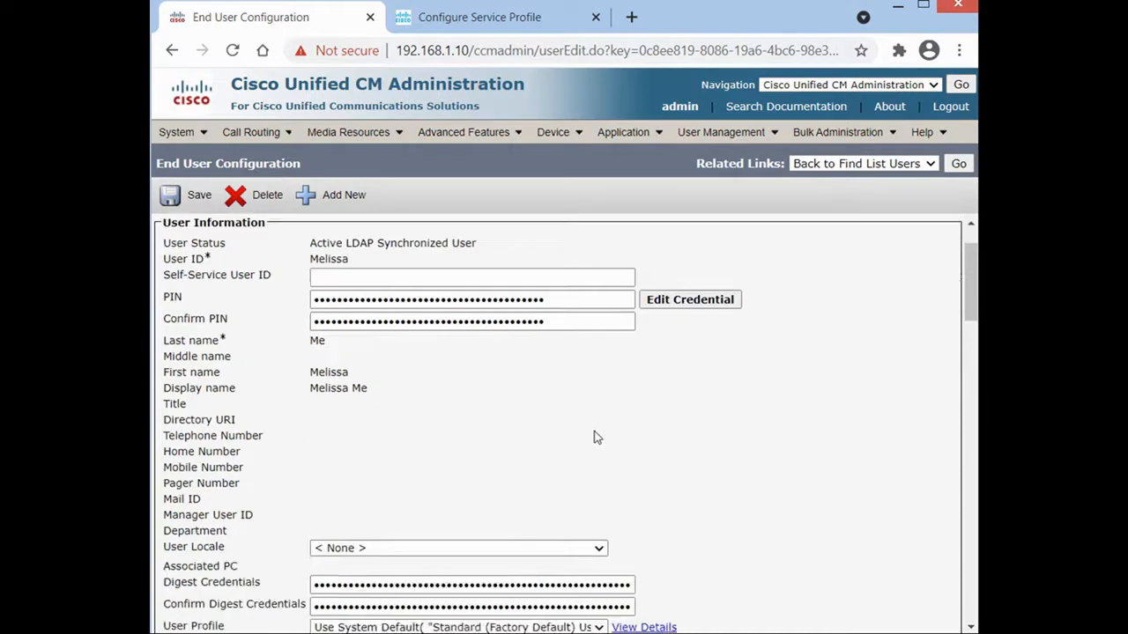
Open the user's device association page and search devices by directory number 12.
scroll(595, 435, down, 4)
click(749, 577)
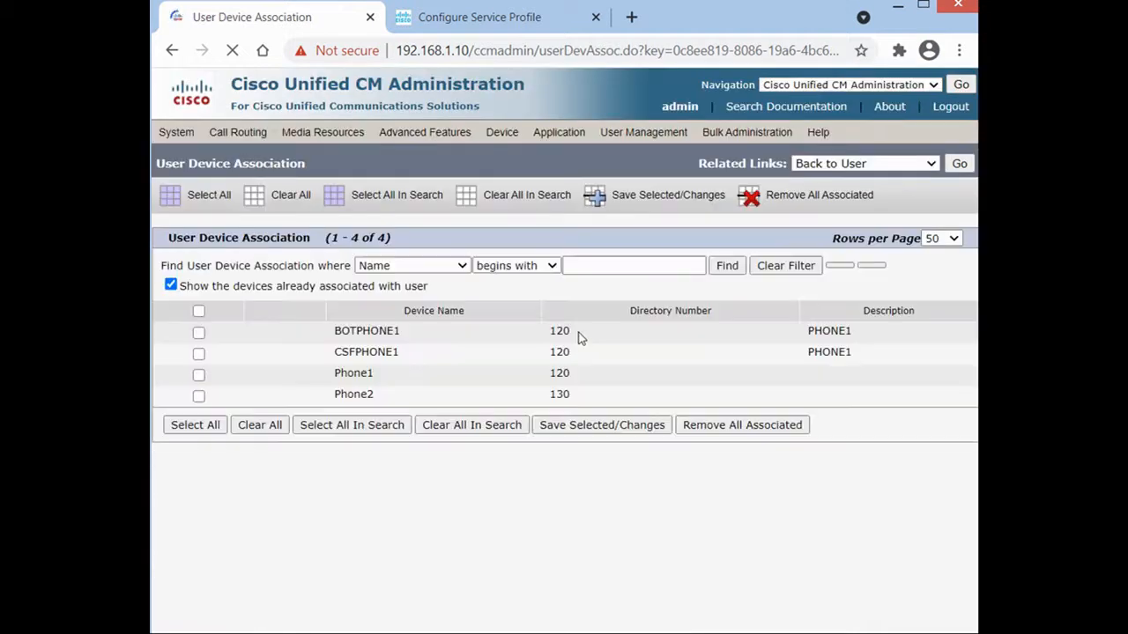
click(461, 268)
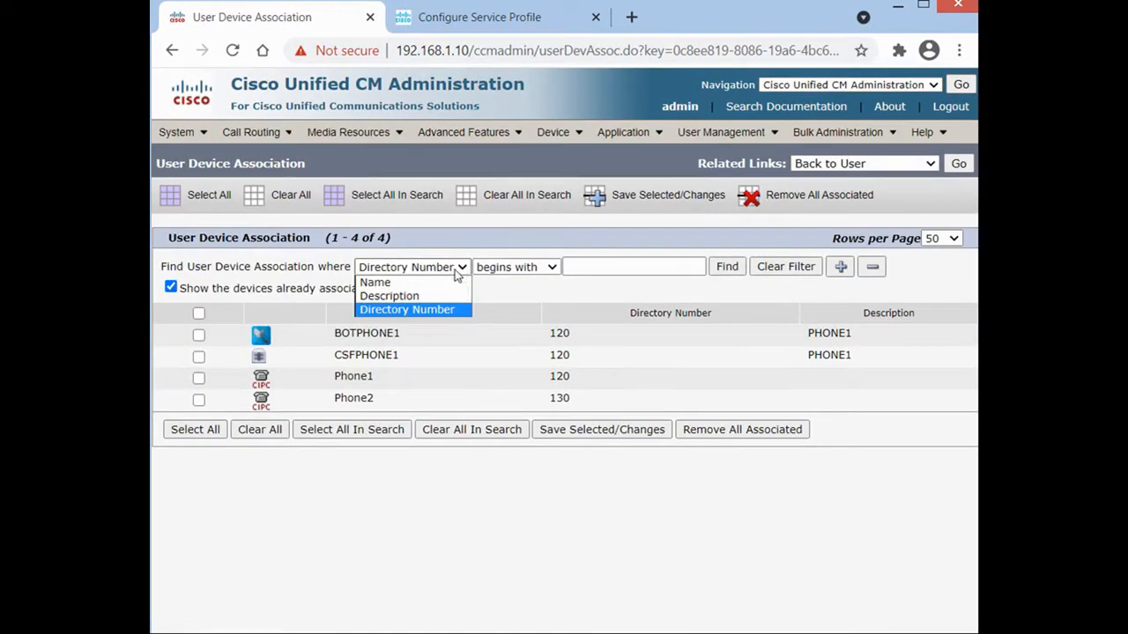
click(414, 309)
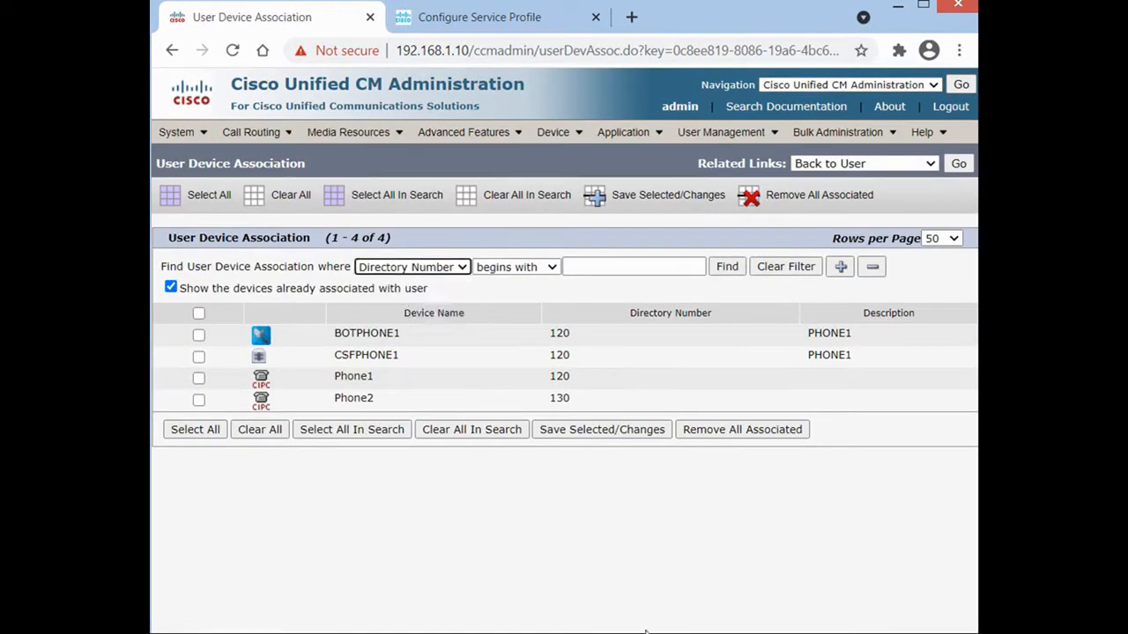
click(621, 269)
click(621, 269)
text(120)
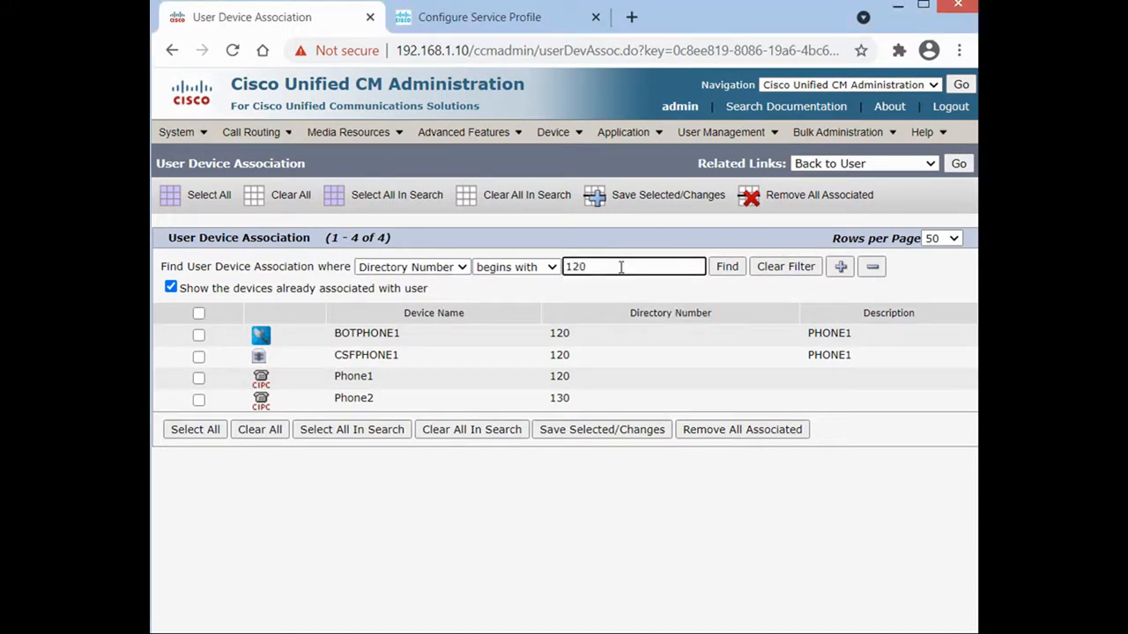
click(725, 267)
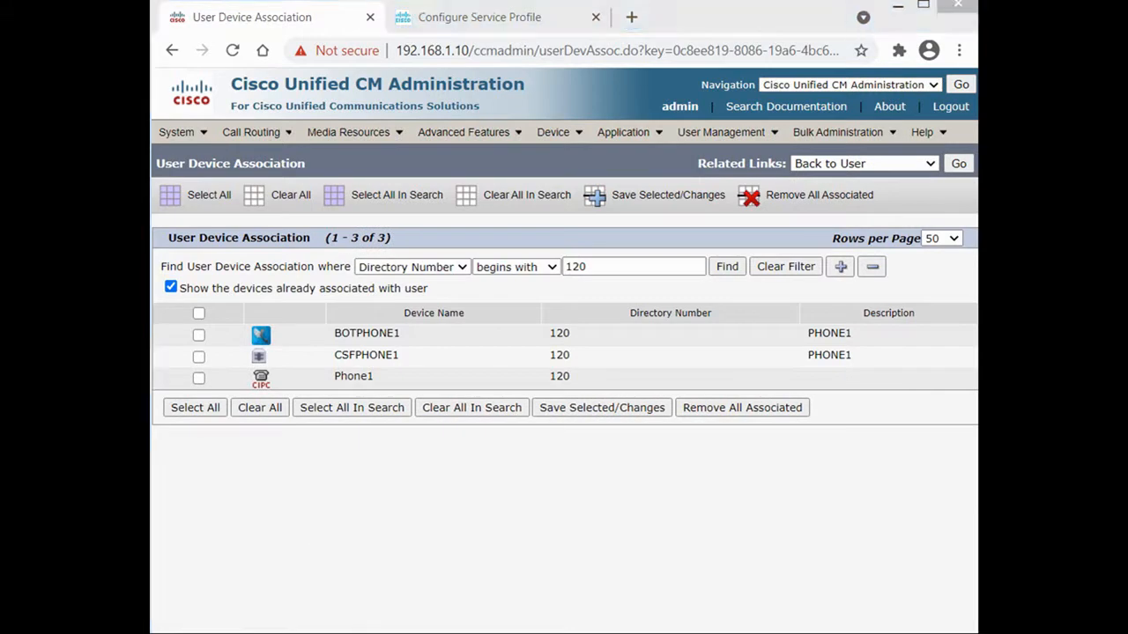
Associate BOTPHONE1 and CSFPHONE1 with the user, save, and go back to the user.
click(198, 336)
click(198, 356)
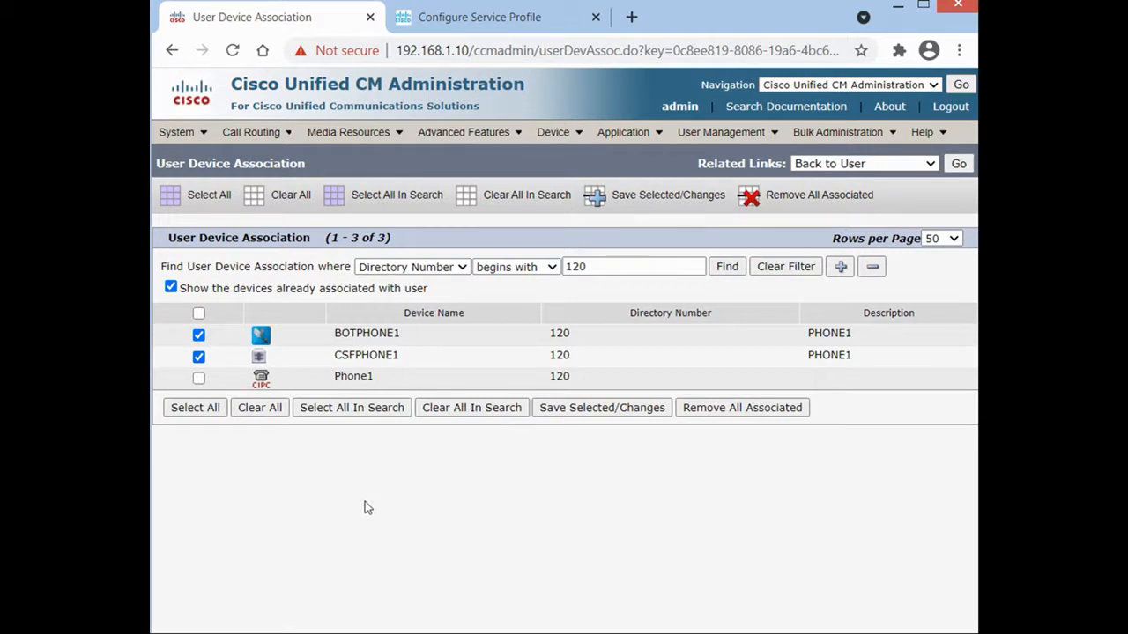
click(665, 201)
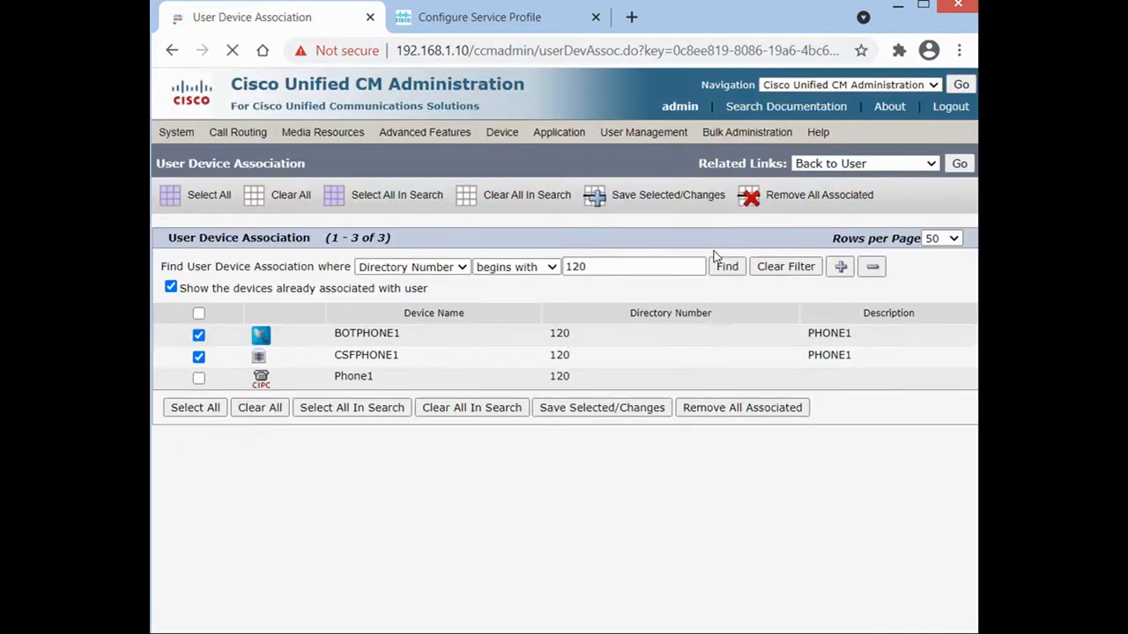
click(959, 164)
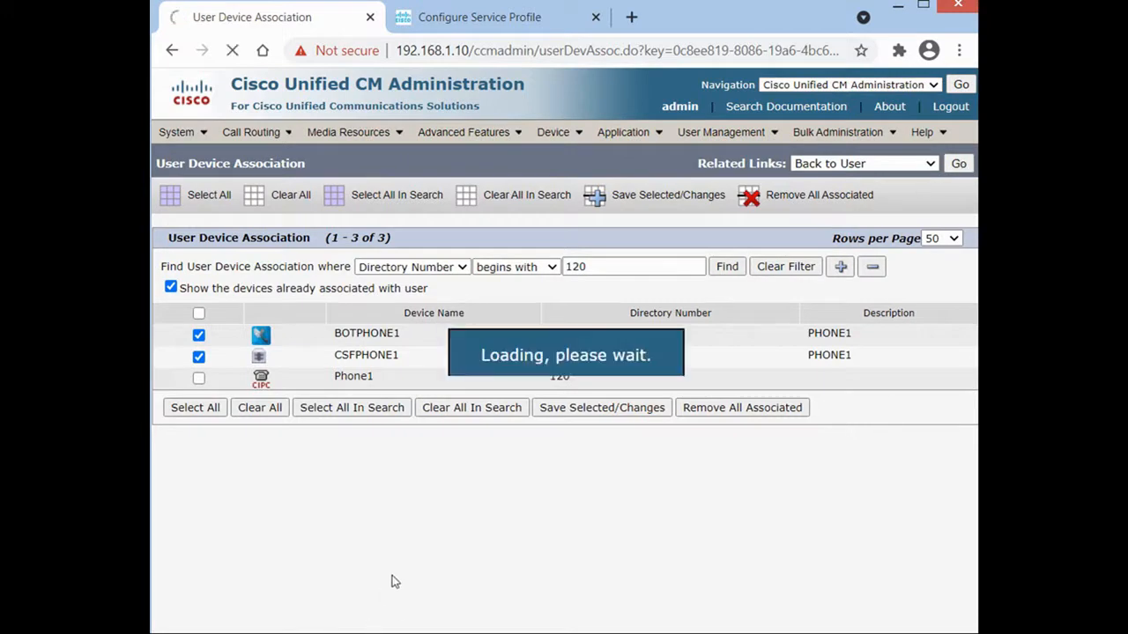
scroll(511, 458, down, 5)
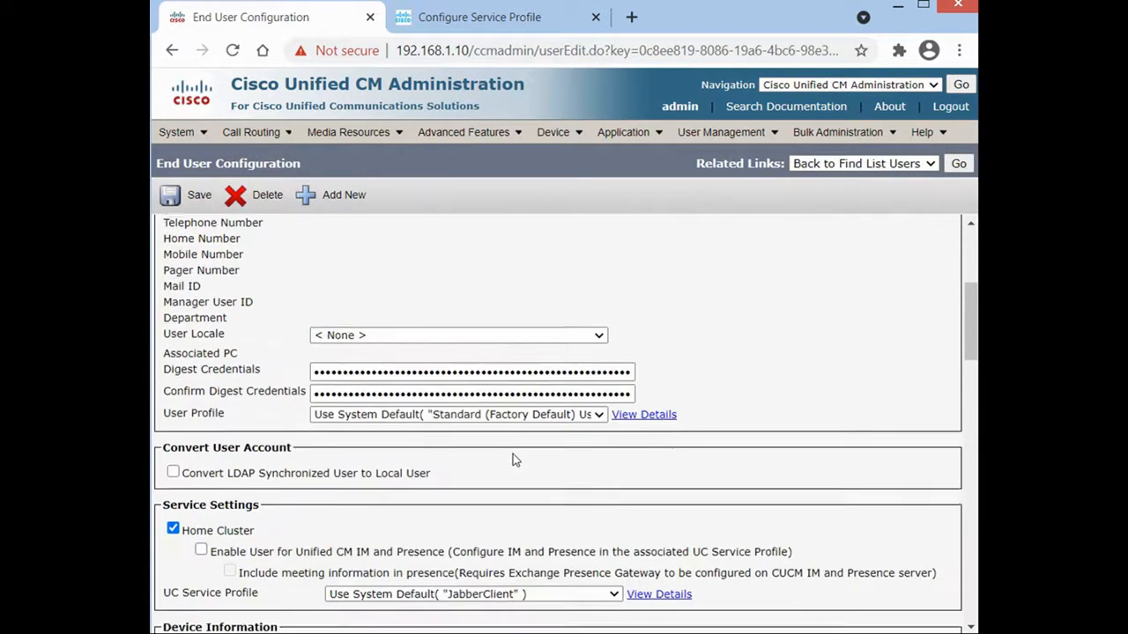
Set the user's primary extension to 120 and save.
scroll(515, 459, down, 2)
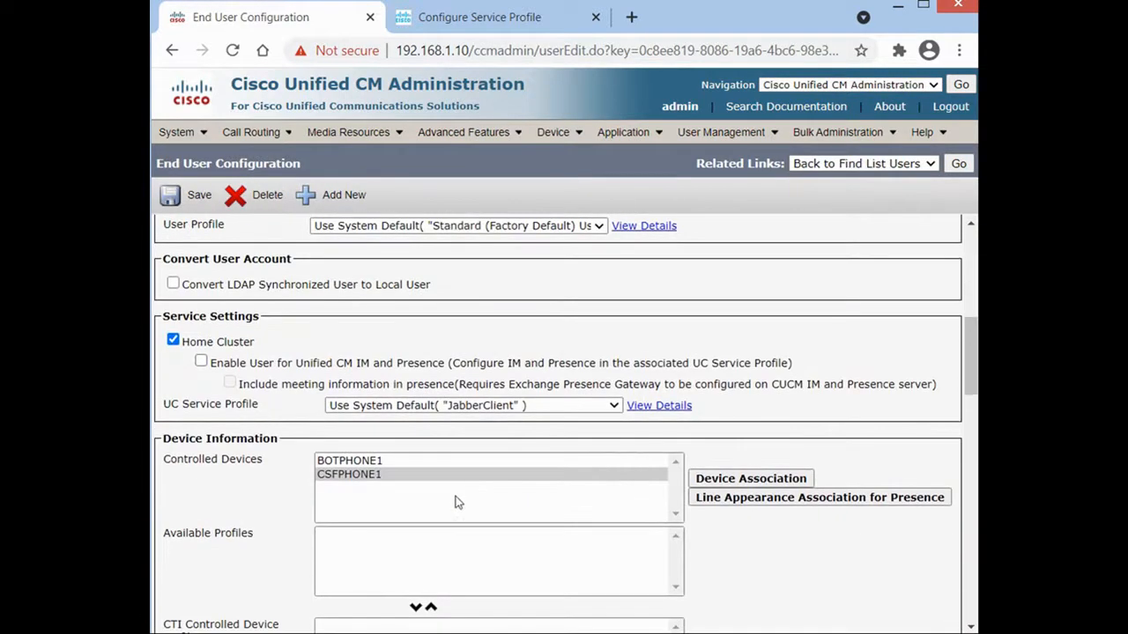
scroll(458, 494, down, 4)
scroll(457, 504, down, 2)
click(454, 566)
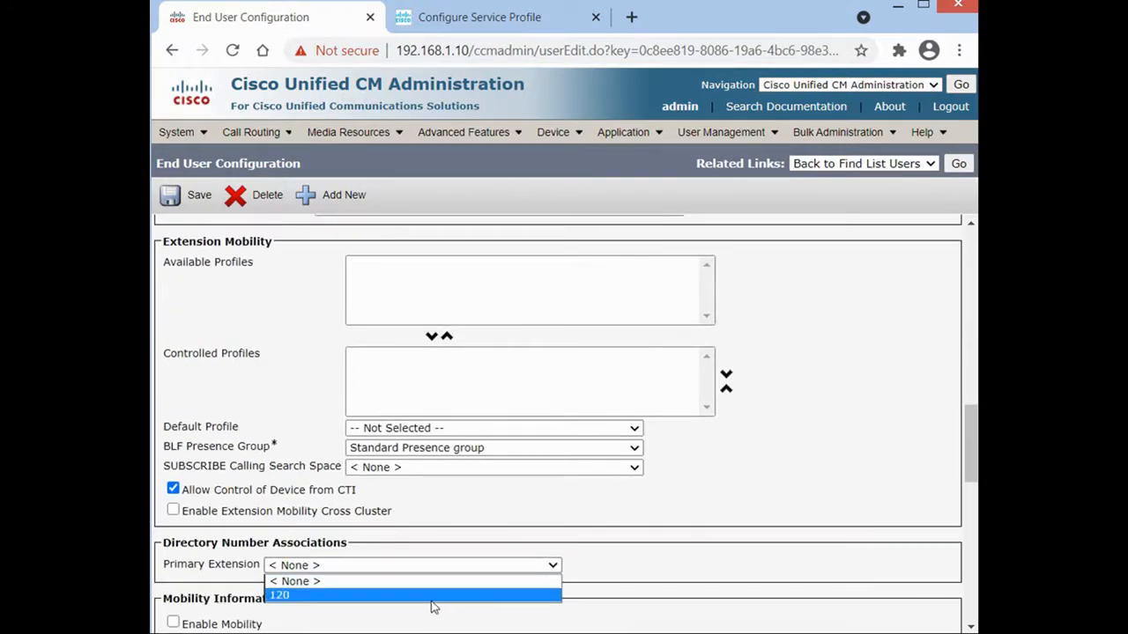
click(432, 597)
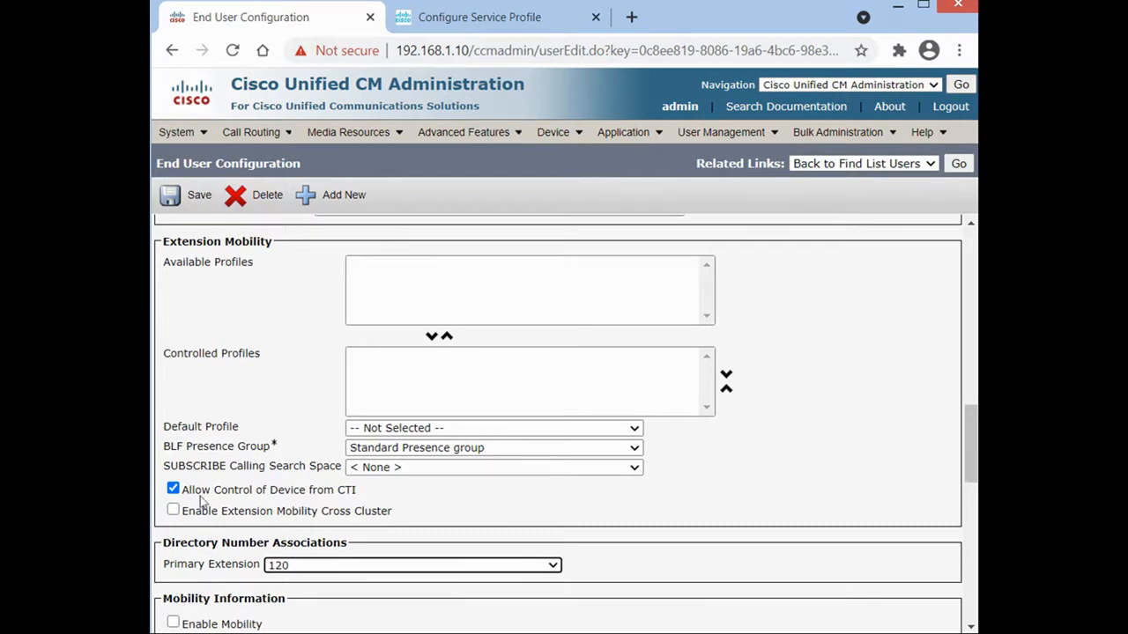
click(176, 203)
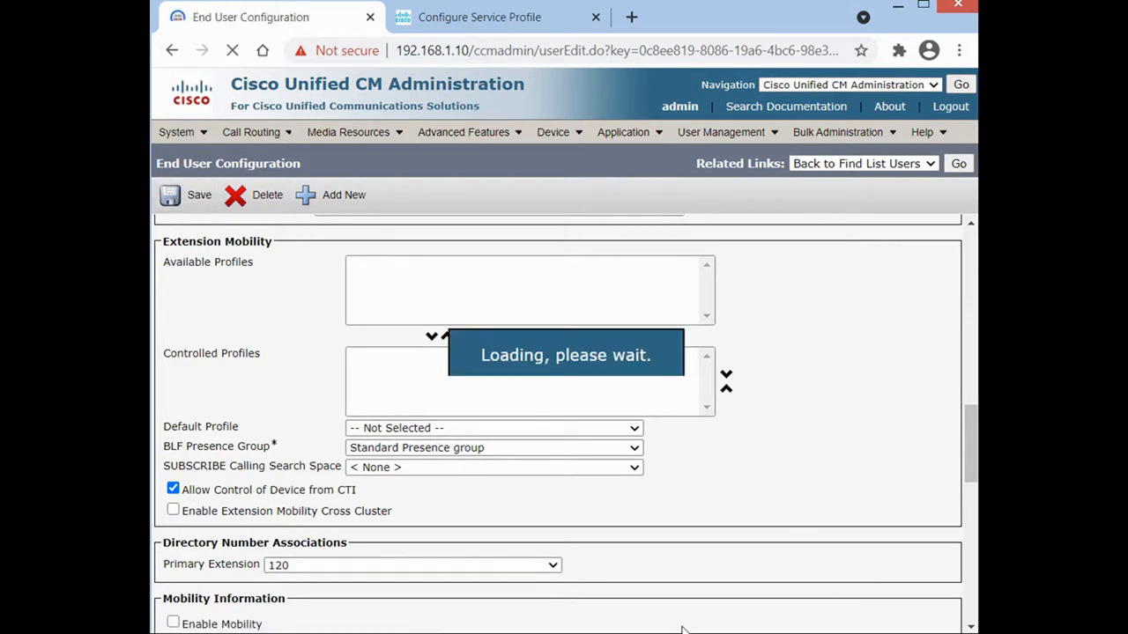
Adjust a setting lower on the end user page and save the user again.
scroll(511, 516, down, 4)
scroll(517, 519, down, 2)
drag(336, 436, 445, 436)
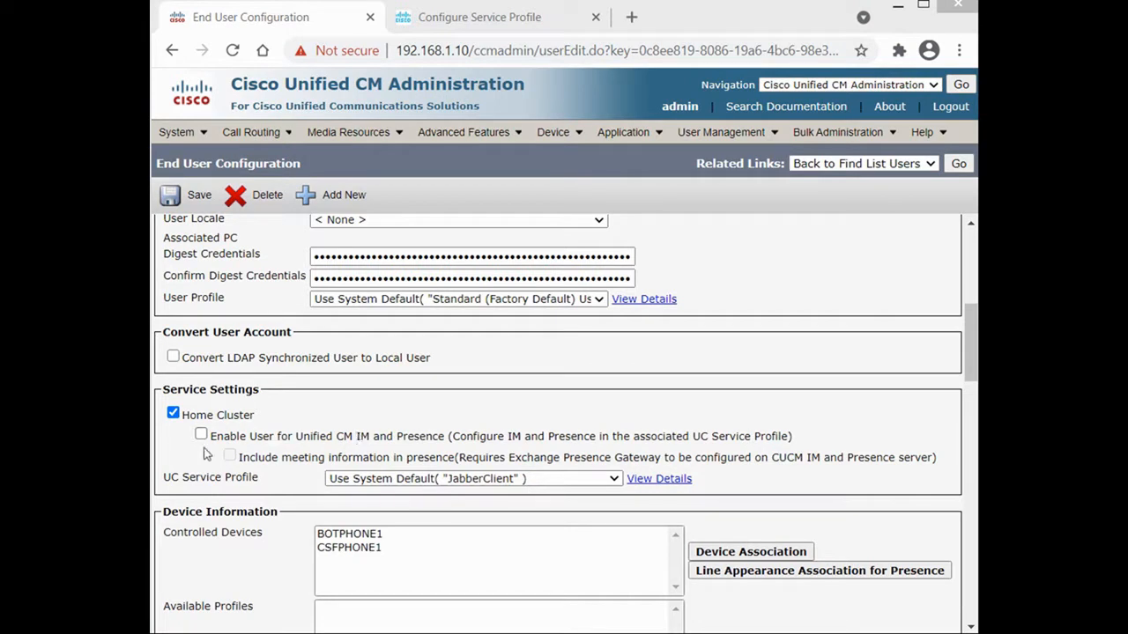
click(513, 444)
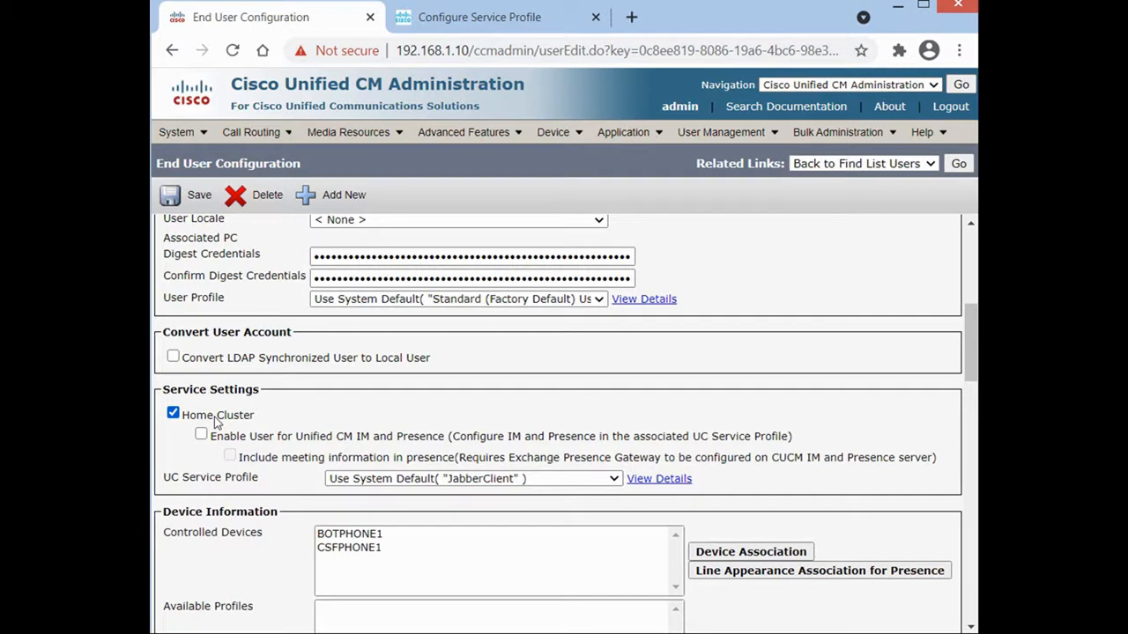
click(200, 195)
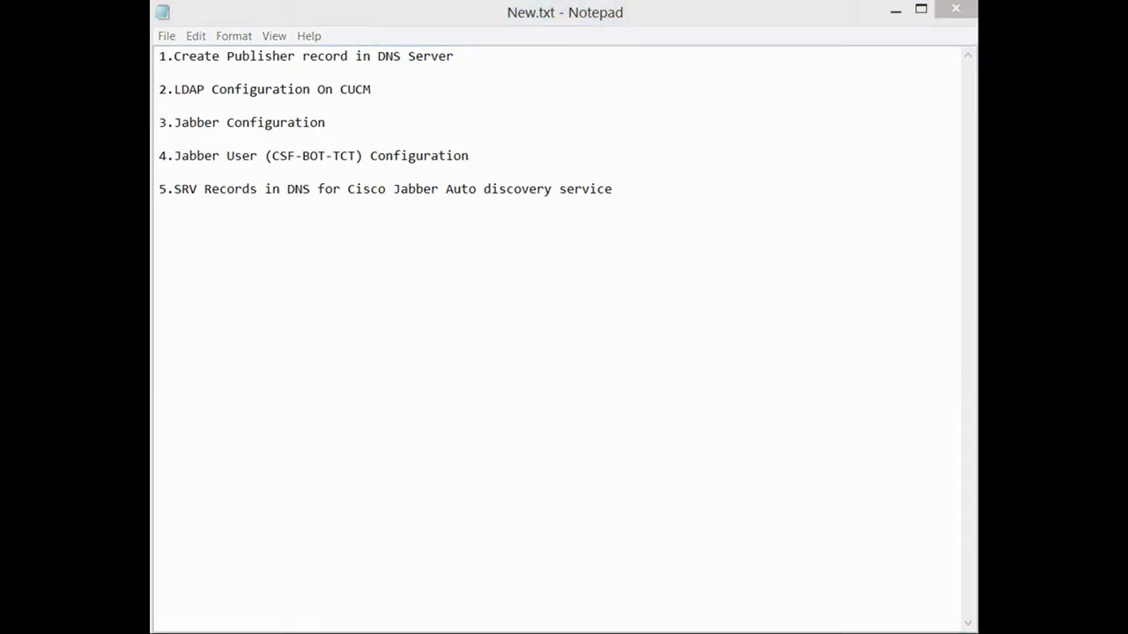
Reset the Cisco Jabber client and confirm the reset.
key(alt+Tab)
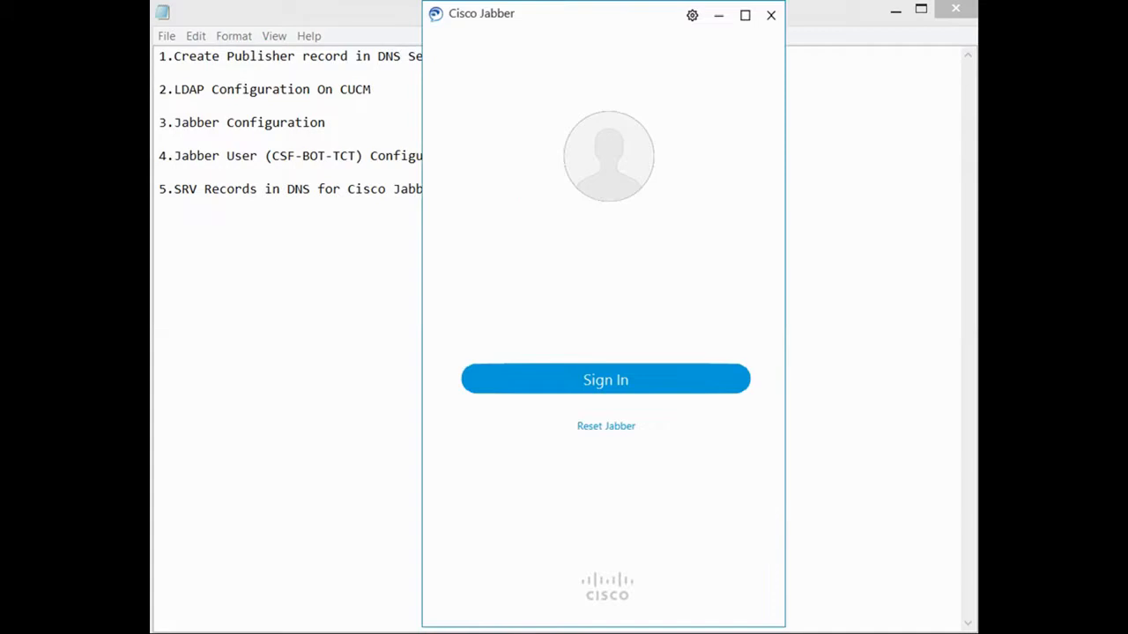
click(612, 430)
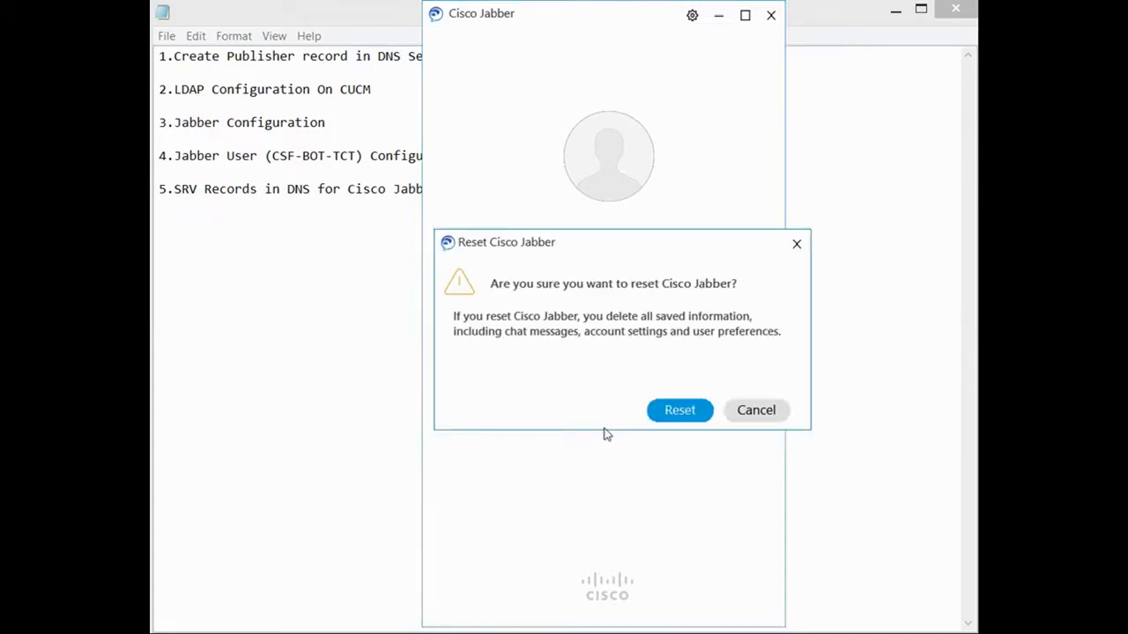
click(668, 410)
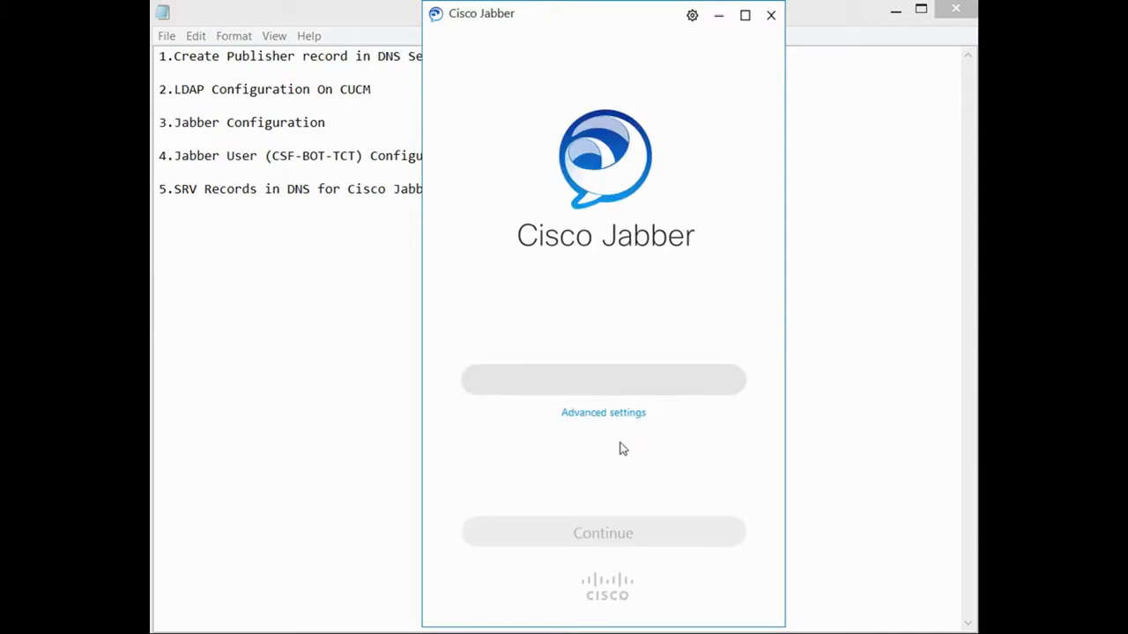
Set Jabber's advanced sign-in to Cisco Communications Manager 9 or later with login server 192.168.1.10.
click(614, 413)
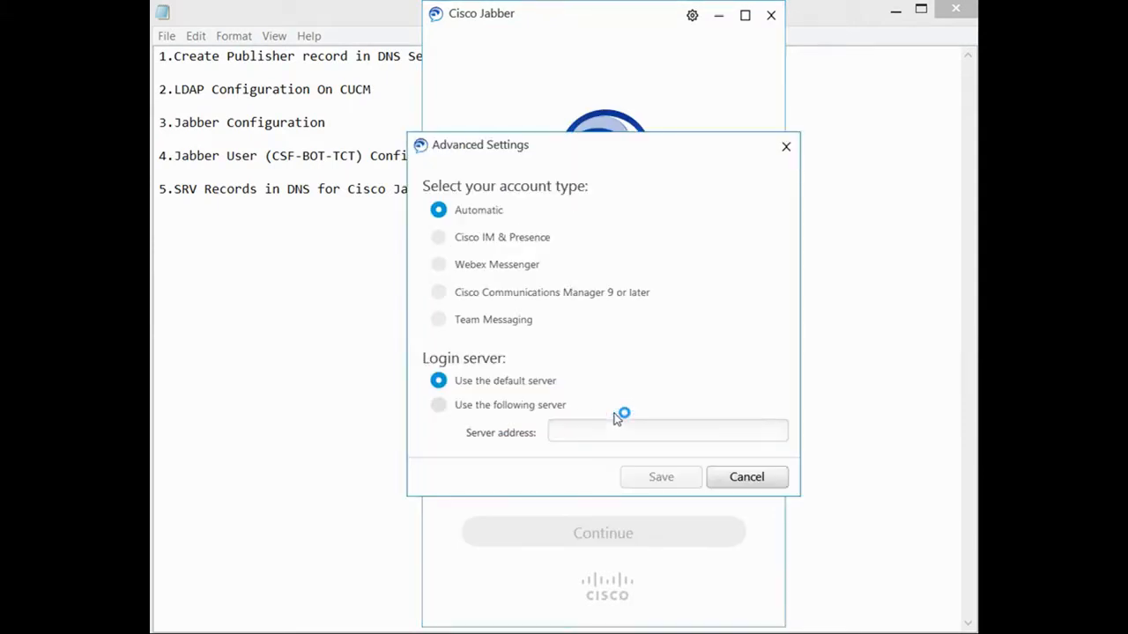
click(439, 295)
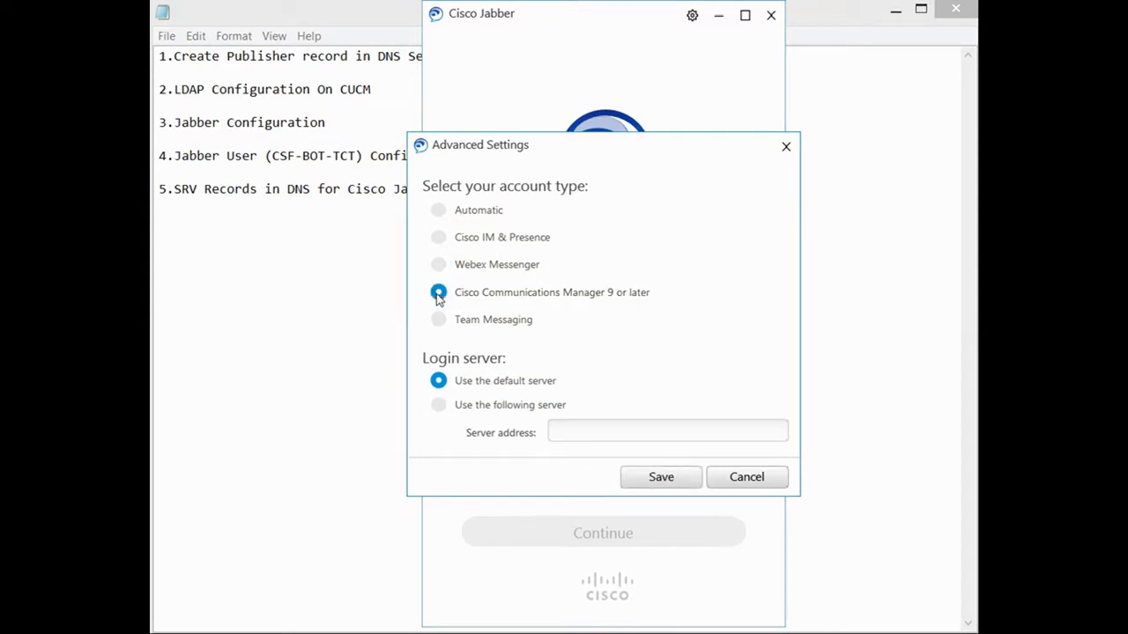
click(439, 405)
click(599, 433)
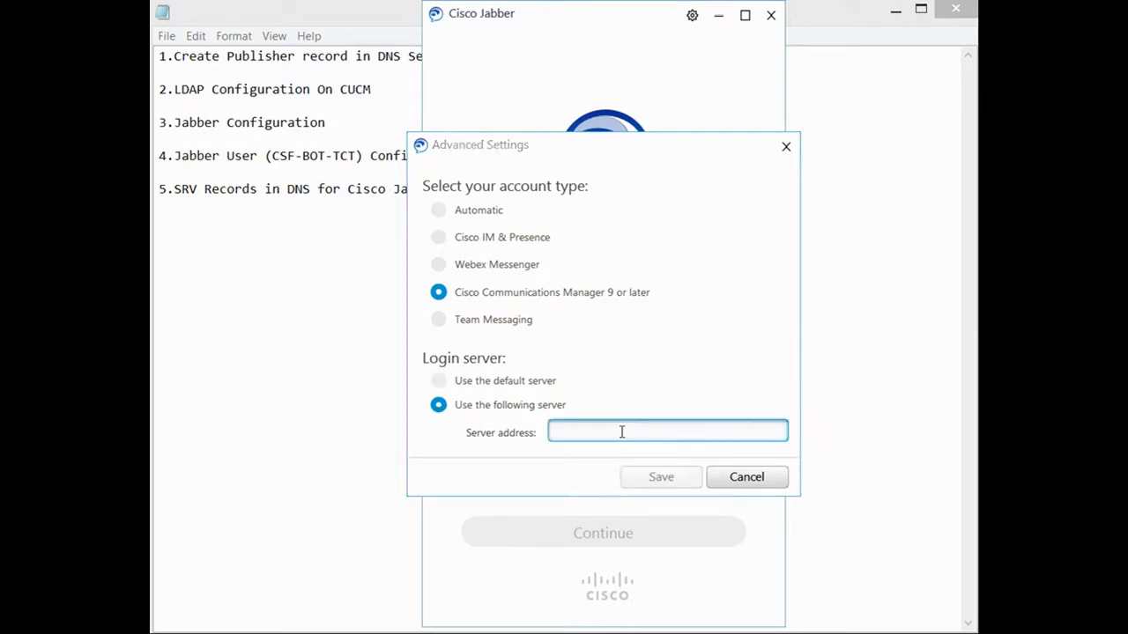
text(192.168.1.10)
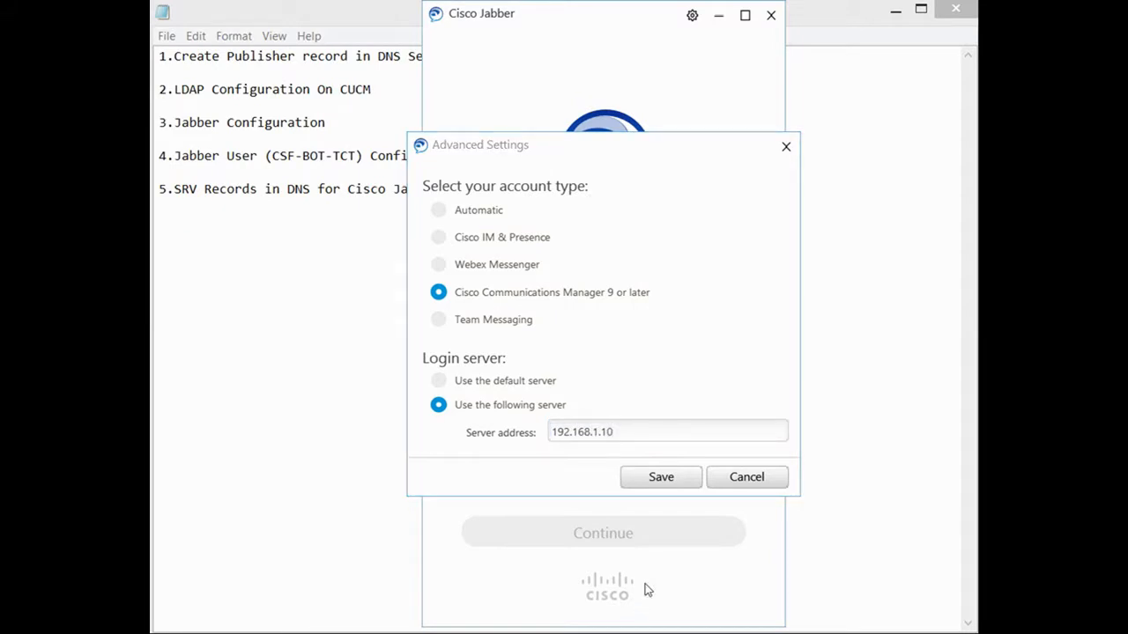
click(659, 478)
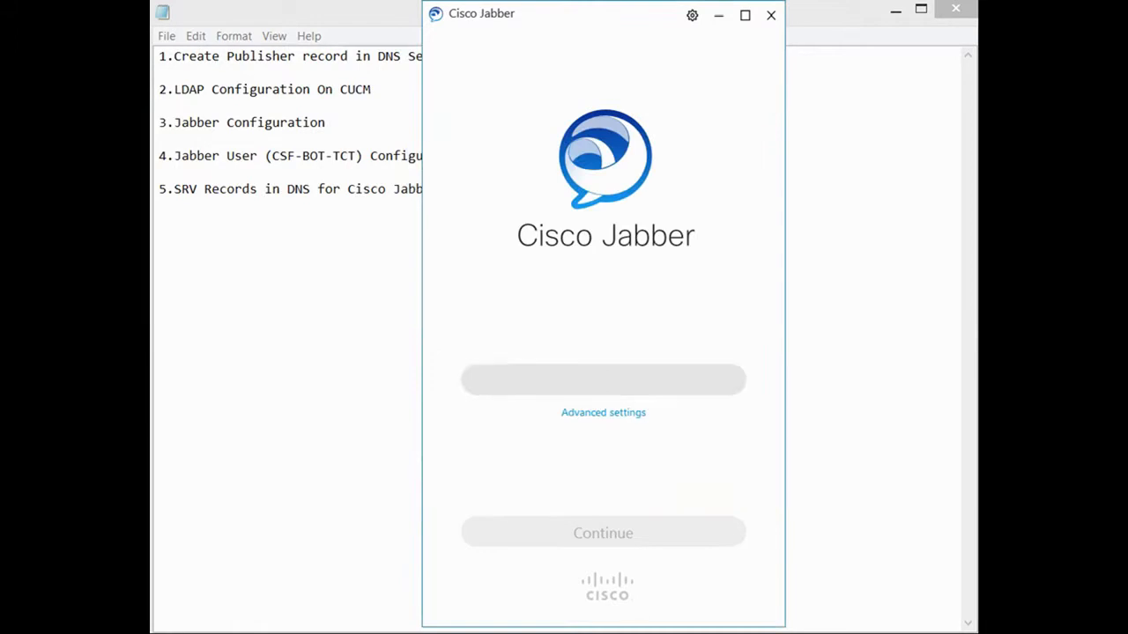
Enter the end user's e-mail username, look up services, then enter the account password to sign in.
click(585, 380)
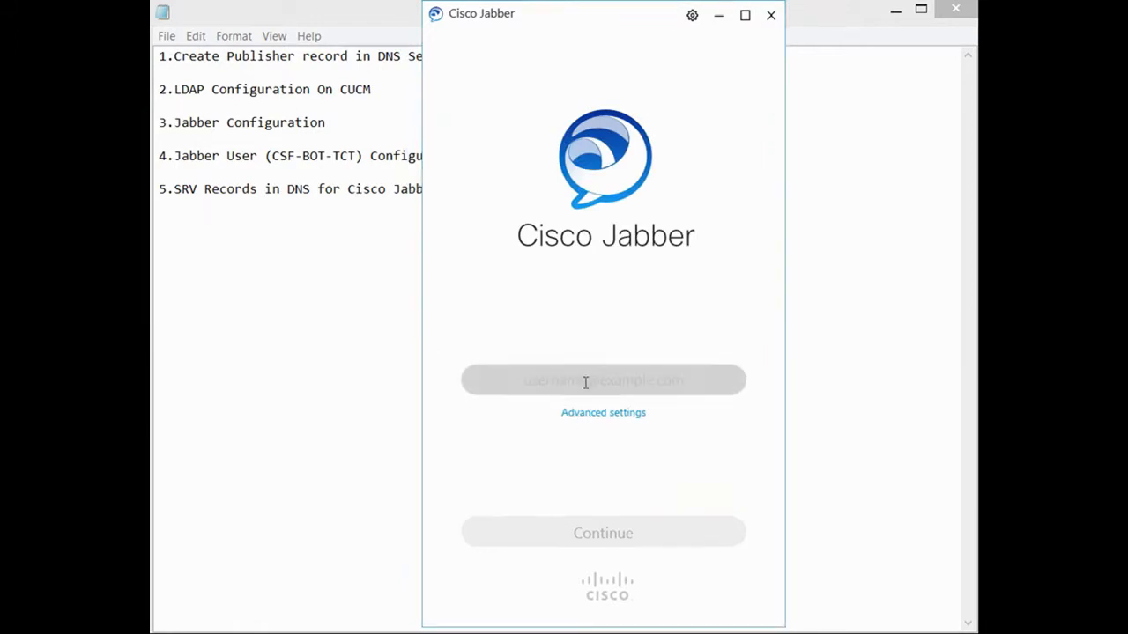
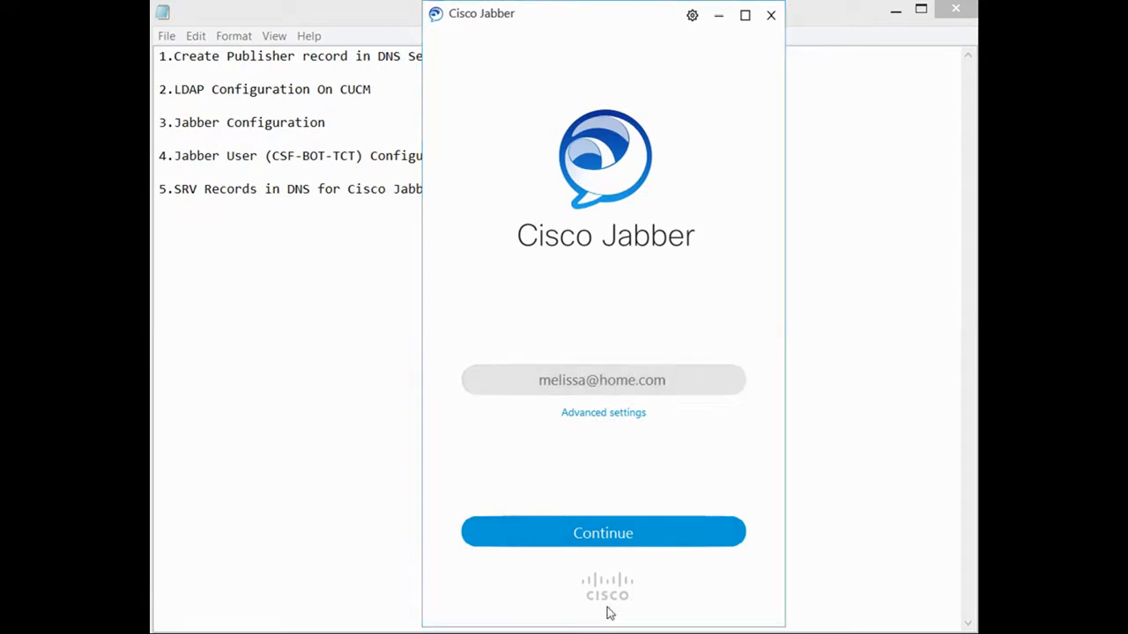
click(595, 531)
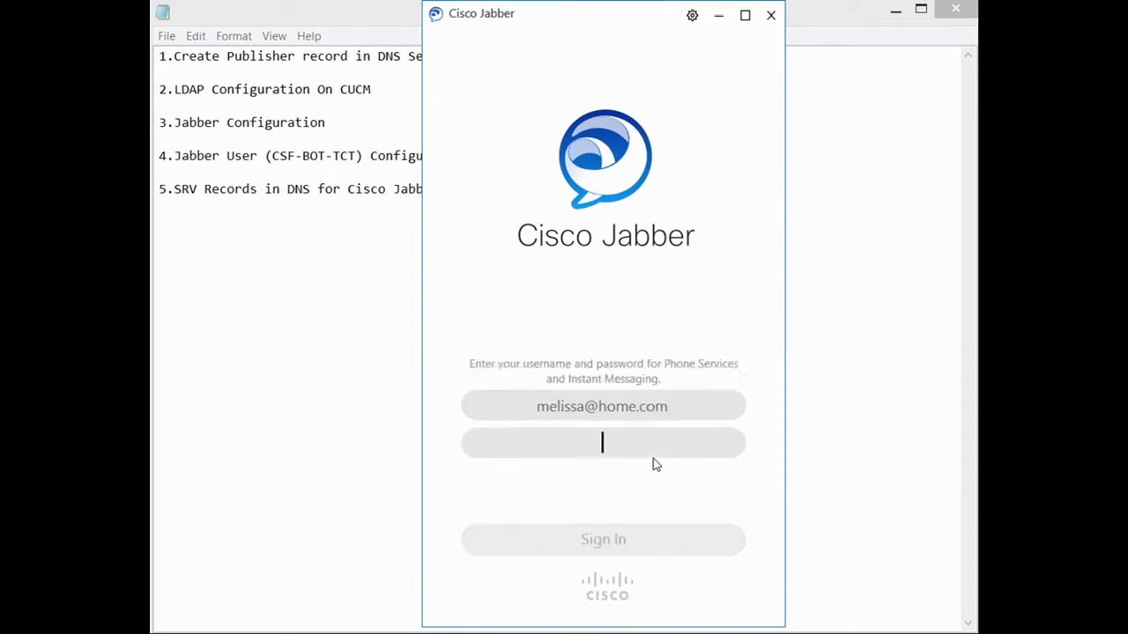
click(588, 445)
text(c)
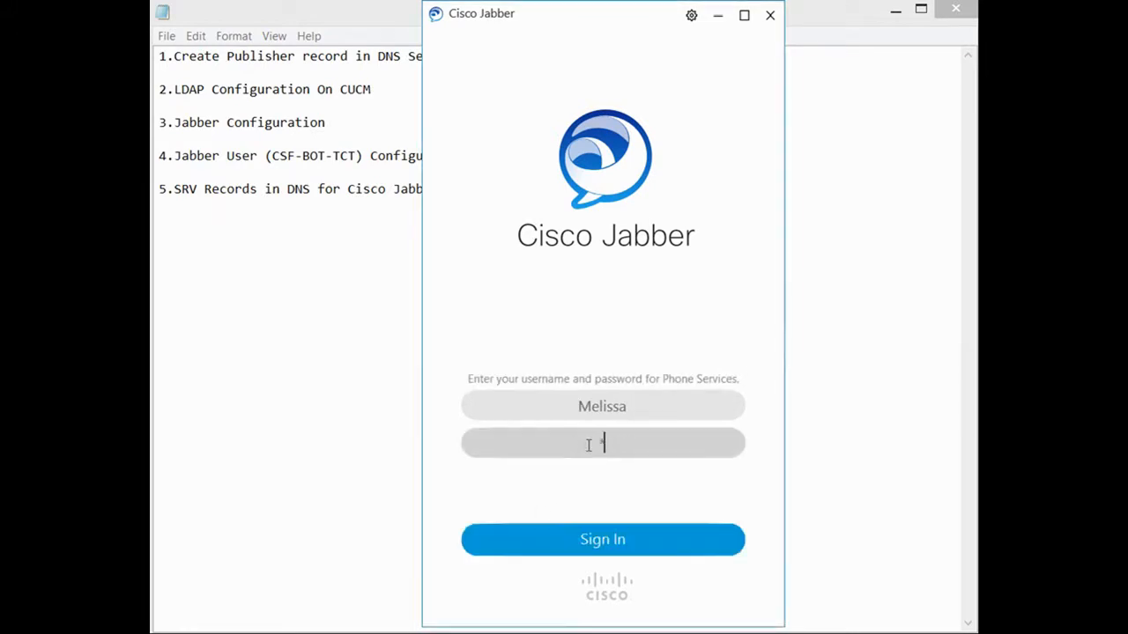
text(*******)
click(605, 542)
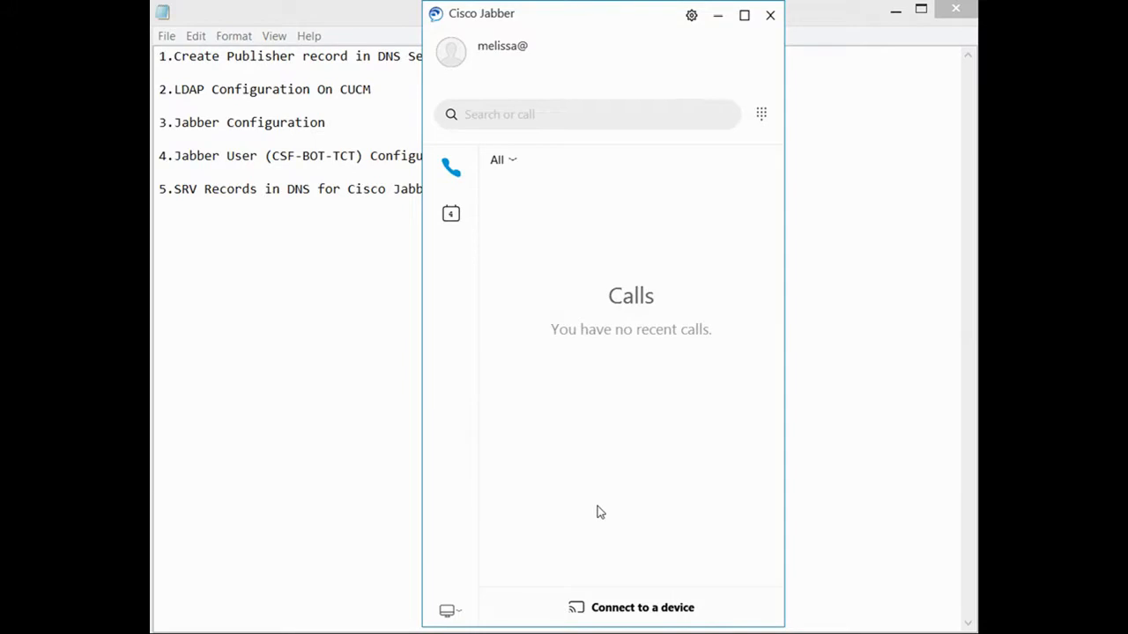
Dial 130 on the Jabber dialpad and start the call.
click(762, 115)
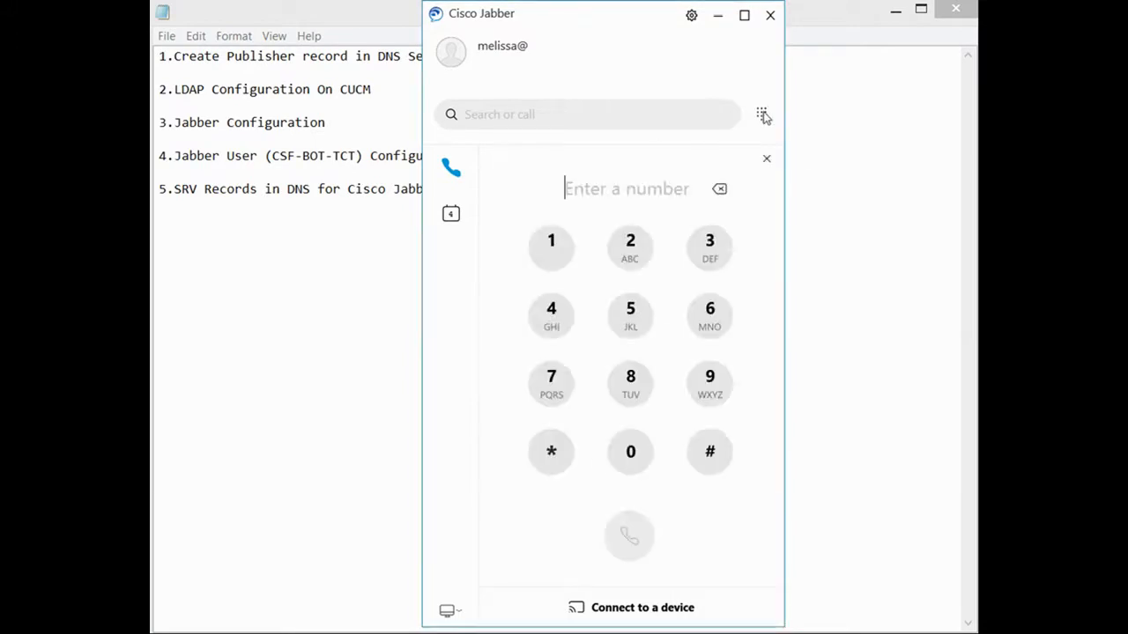
click(552, 249)
click(712, 247)
click(633, 456)
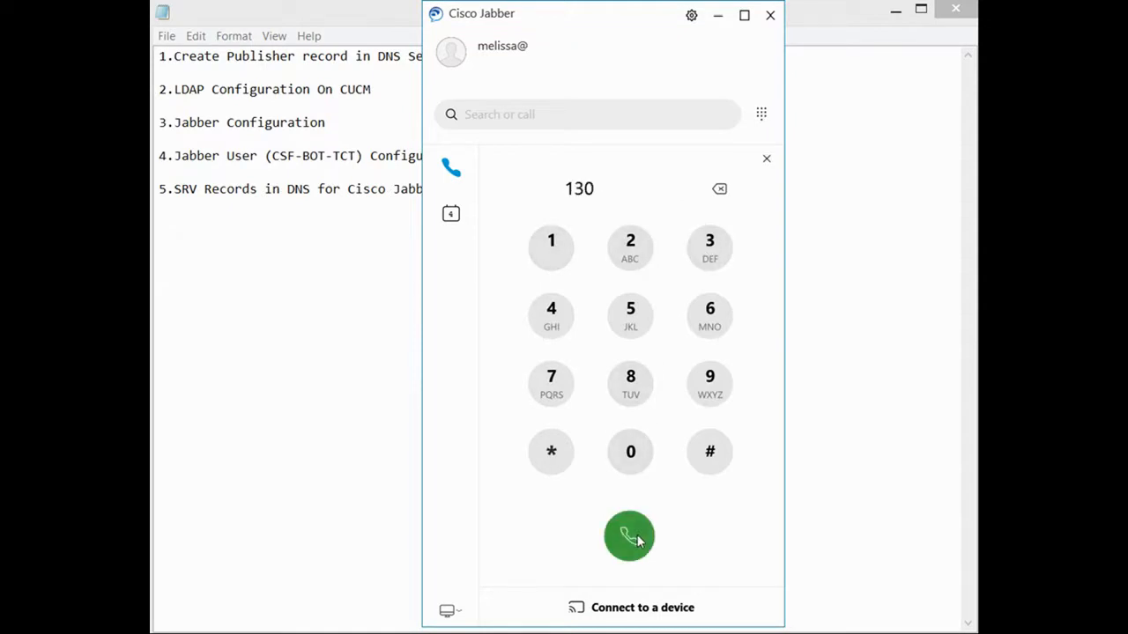
click(631, 536)
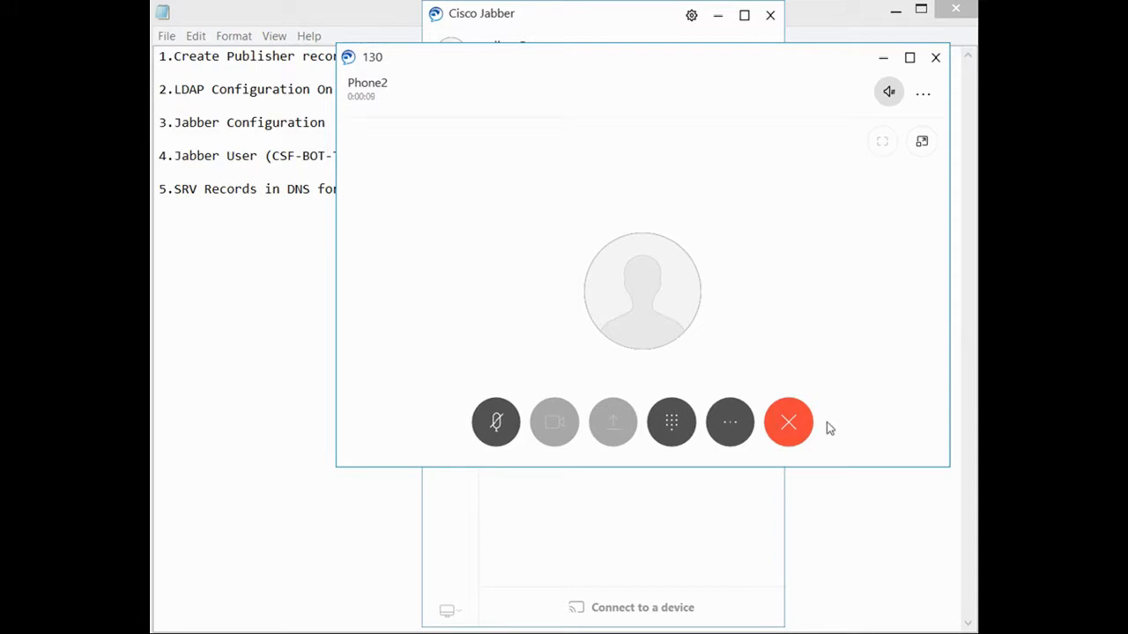
End the Phone2 call, answer Phone2's next incoming call, then hang up after 0:00:19.
click(796, 422)
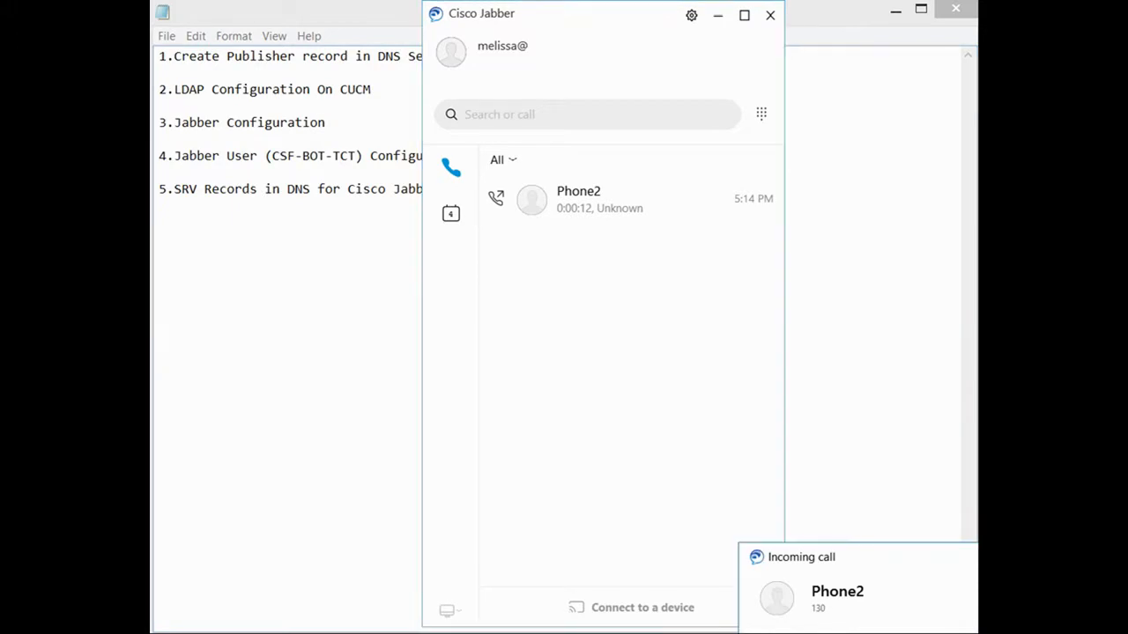
click(793, 631)
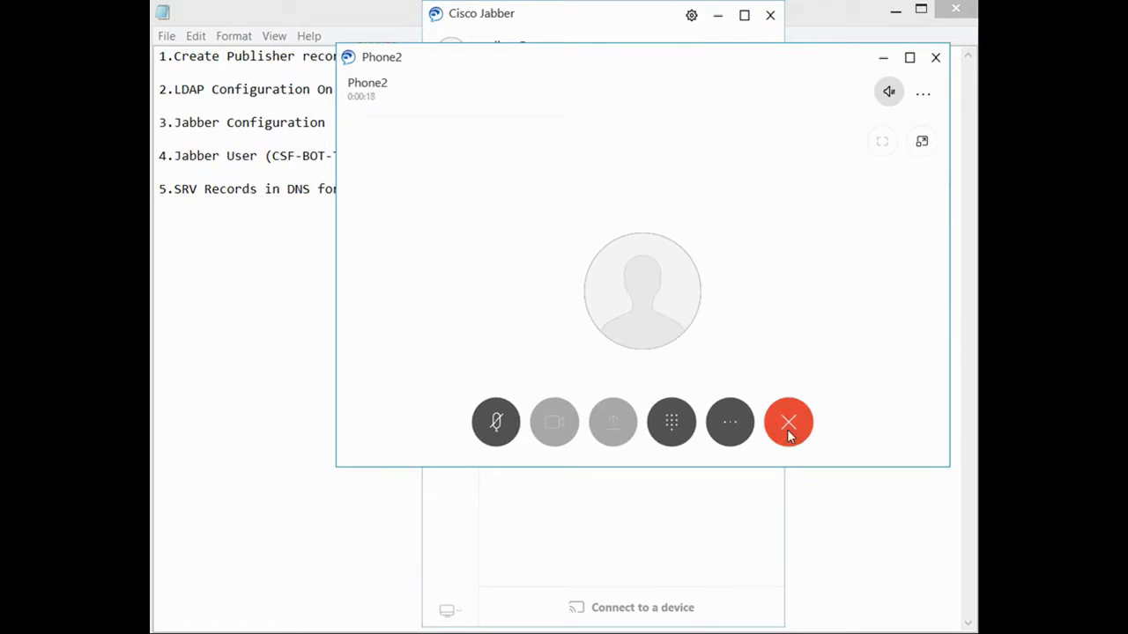
click(788, 425)
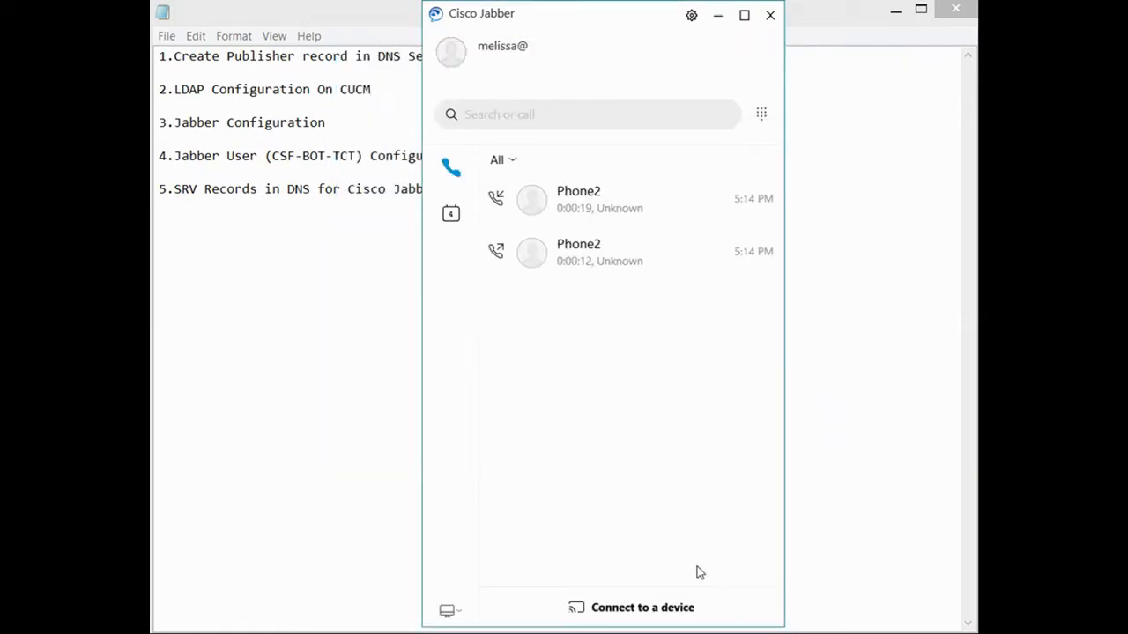
Sign out of Jabber and reset it to its first-launch state.
click(691, 15)
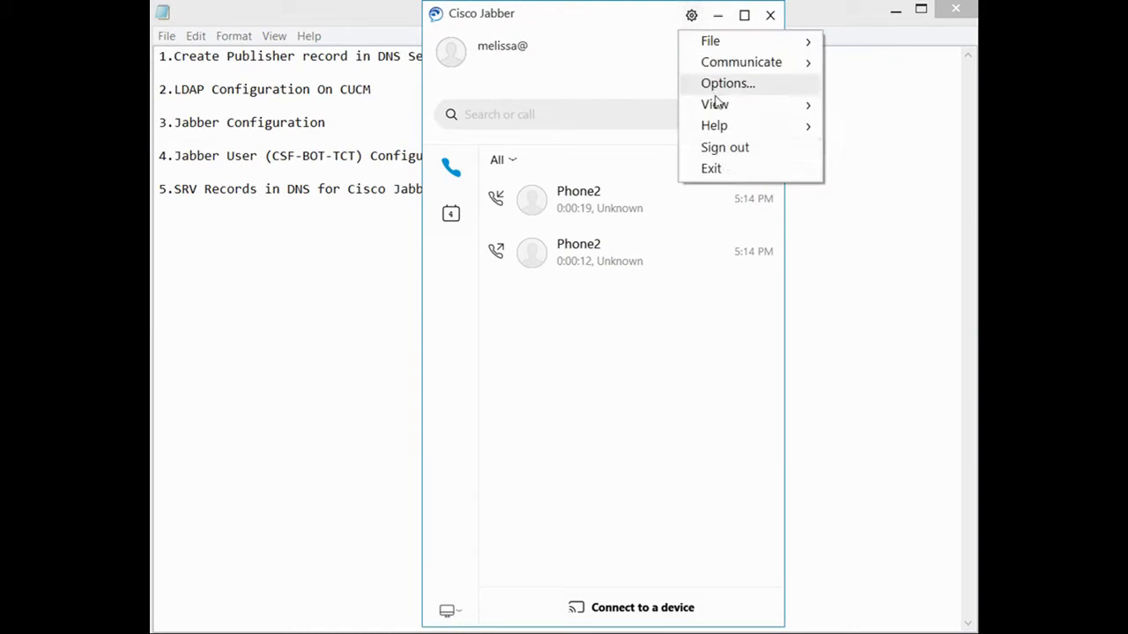
click(729, 148)
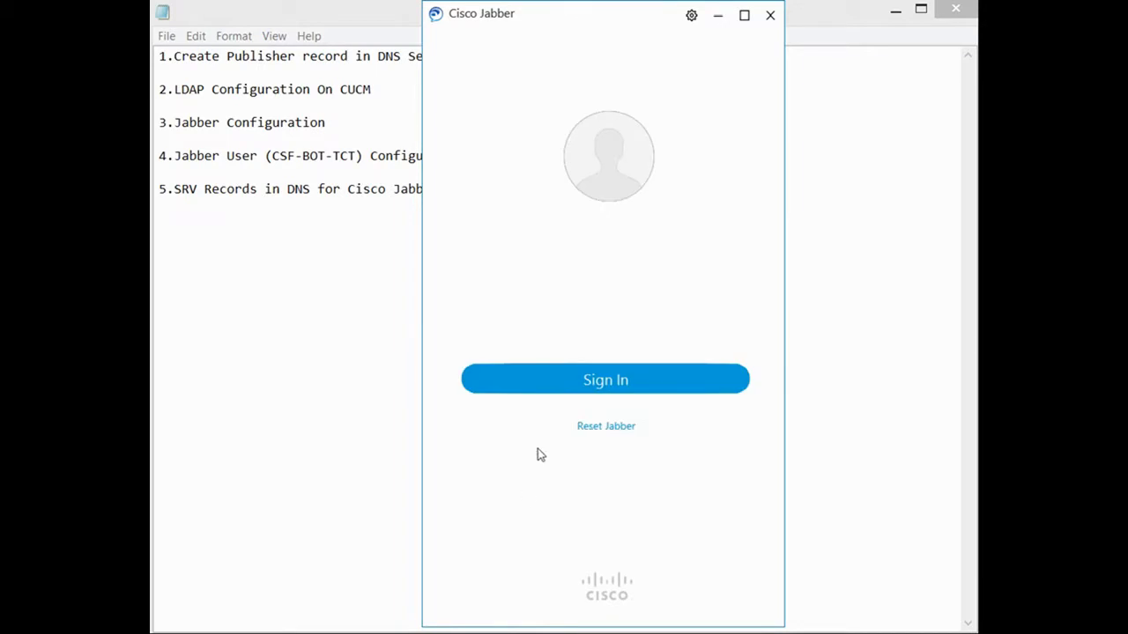
click(595, 429)
click(692, 412)
Set Jabber's advanced sign-in account type back to Automatic, then minimize Jabber.
click(604, 414)
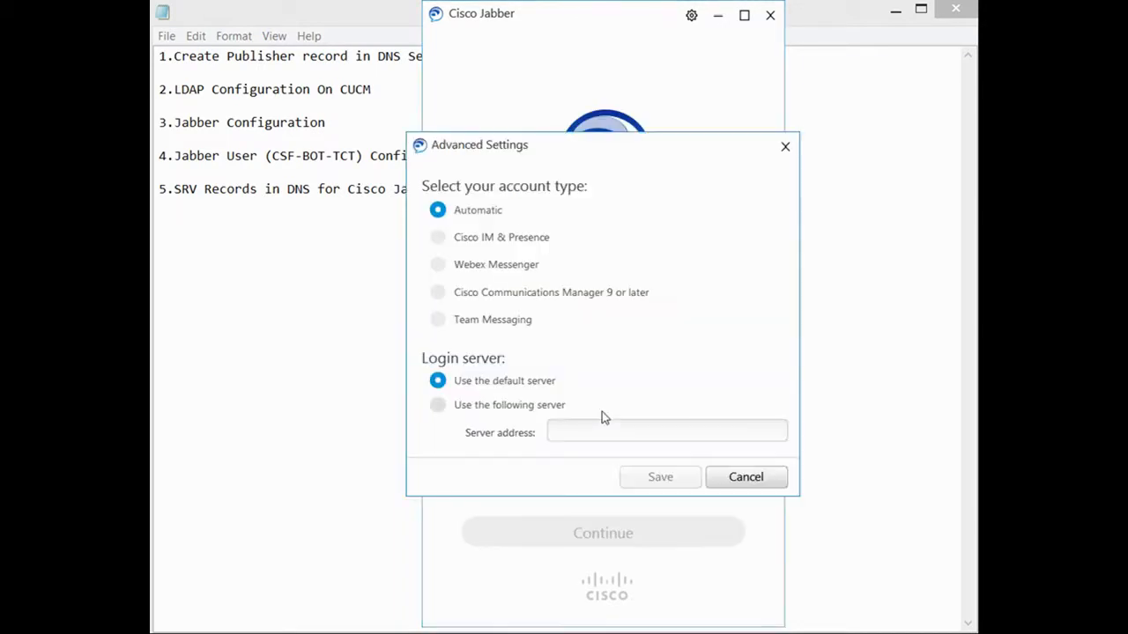
click(440, 294)
click(438, 404)
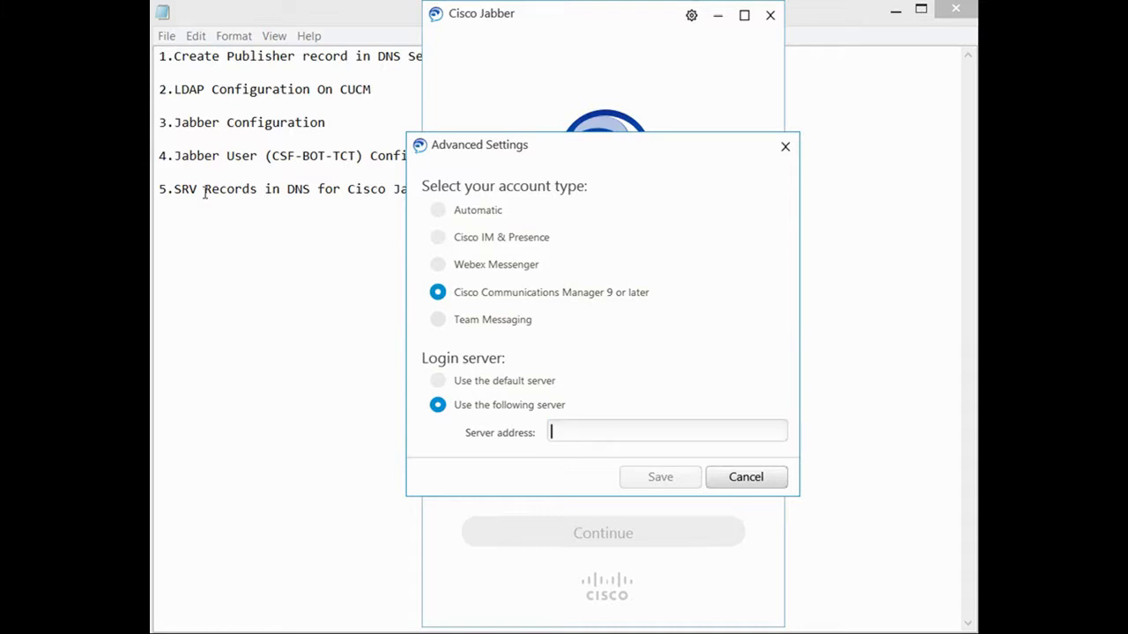
click(437, 211)
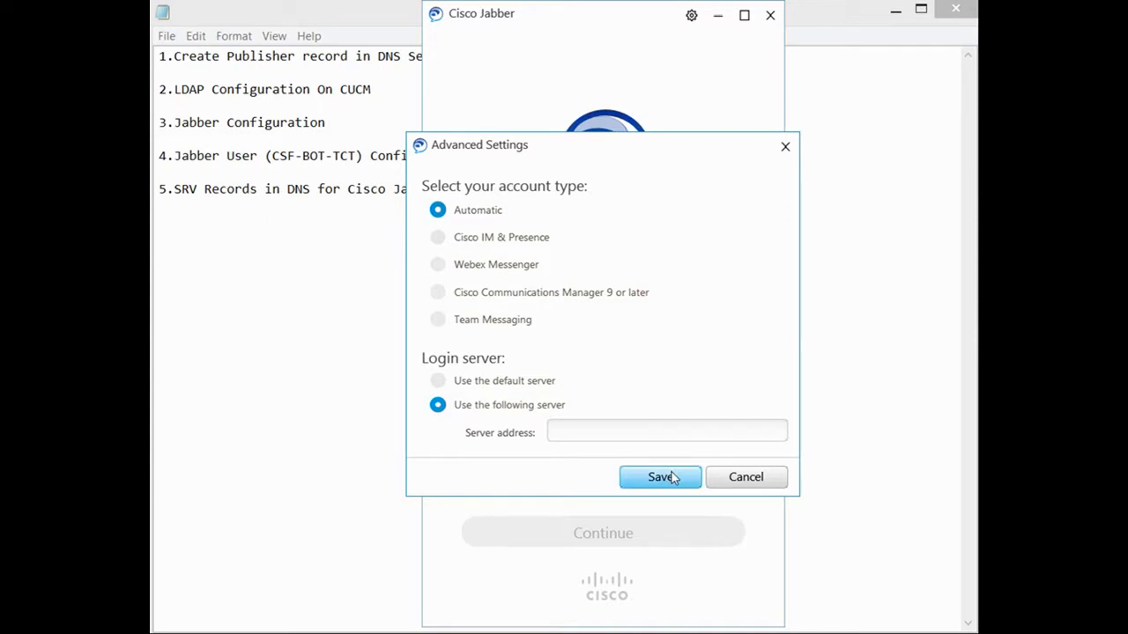
click(737, 480)
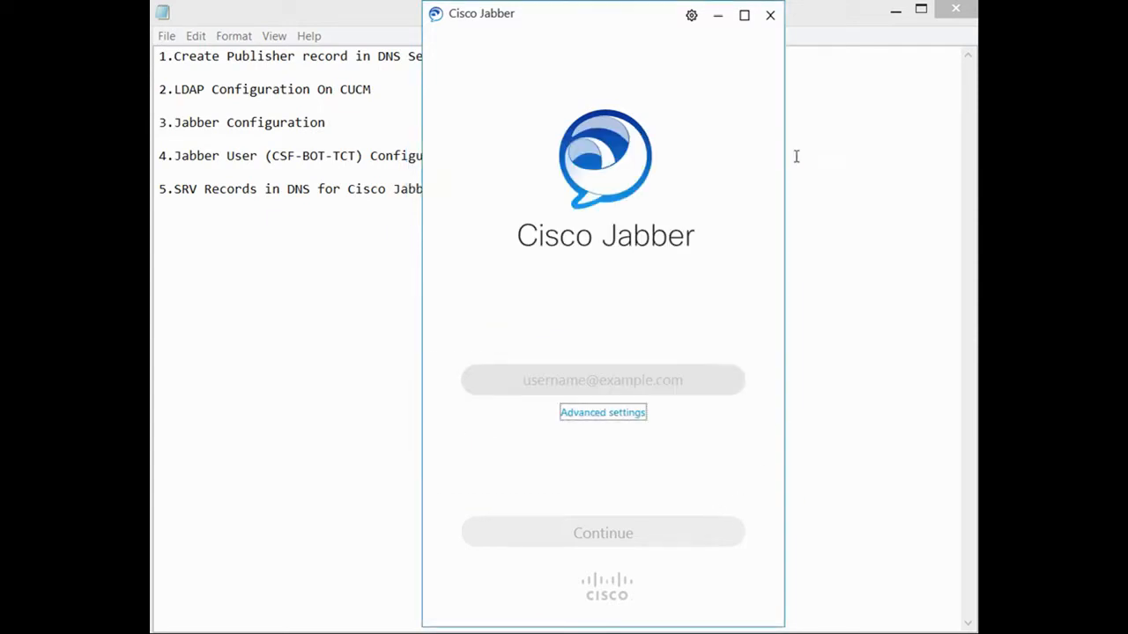
click(719, 17)
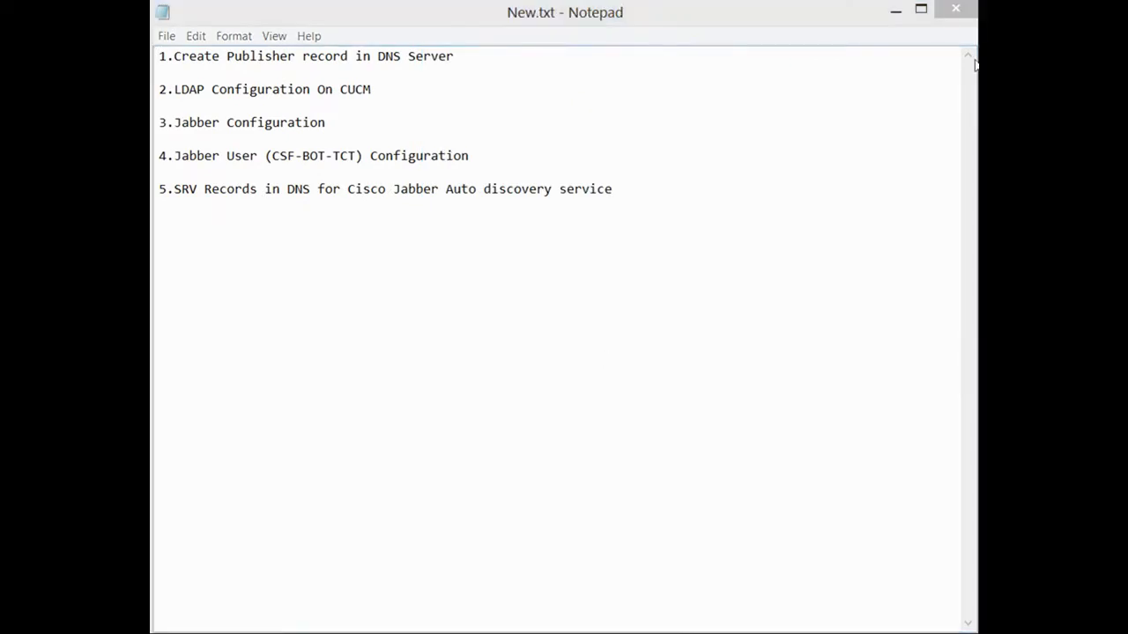
Show the _tcp folder of the home.com zone in DNS Manager.
click(895, 10)
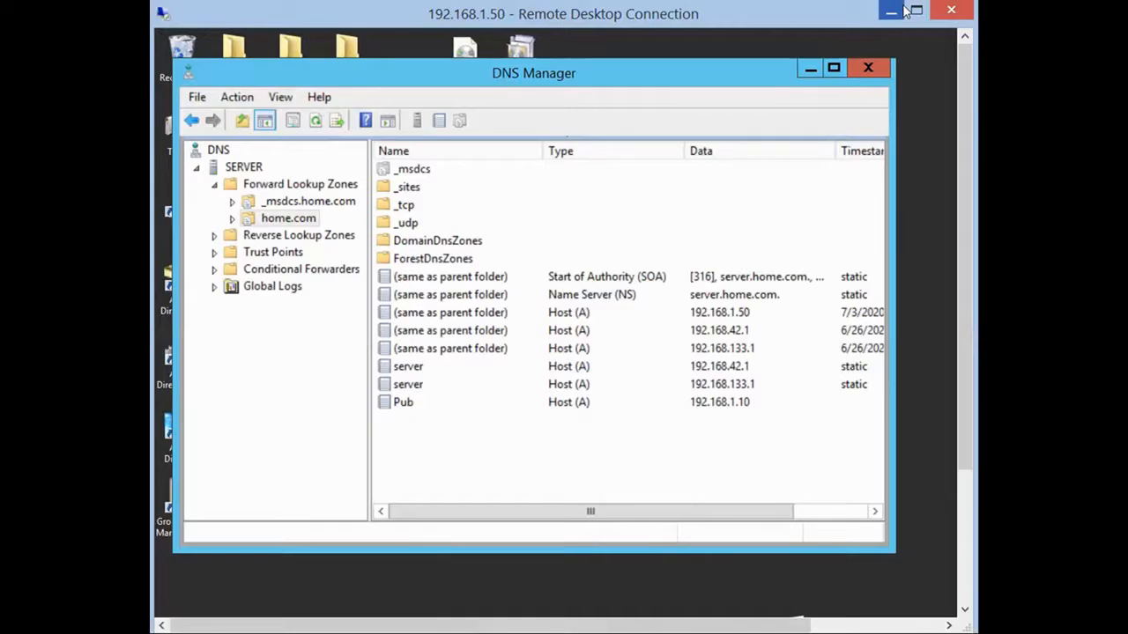
click(233, 219)
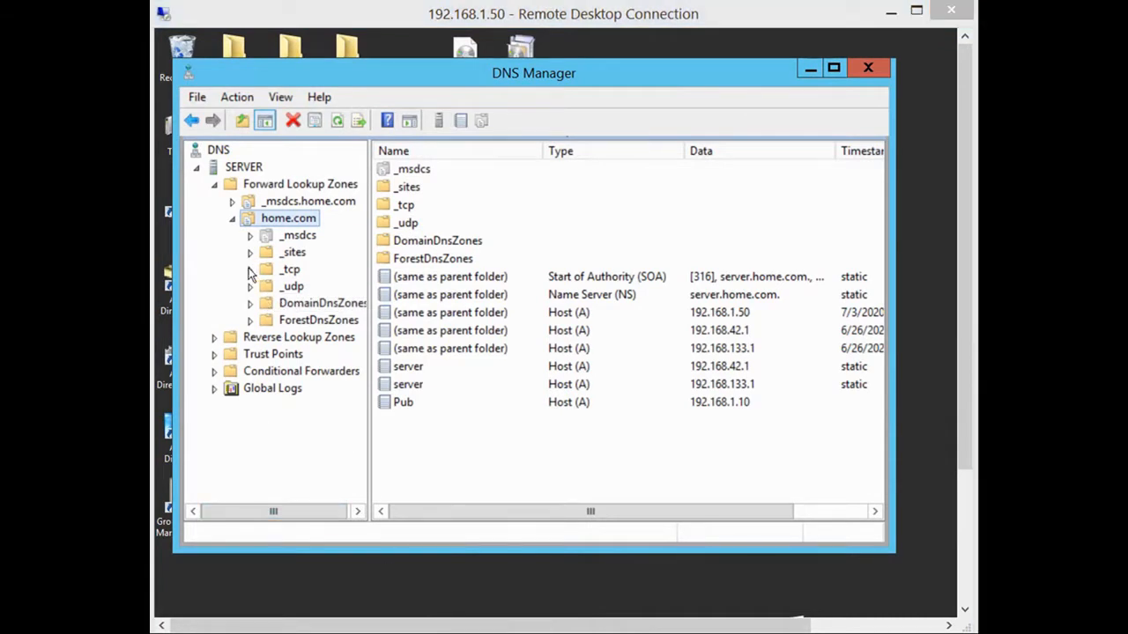
click(283, 274)
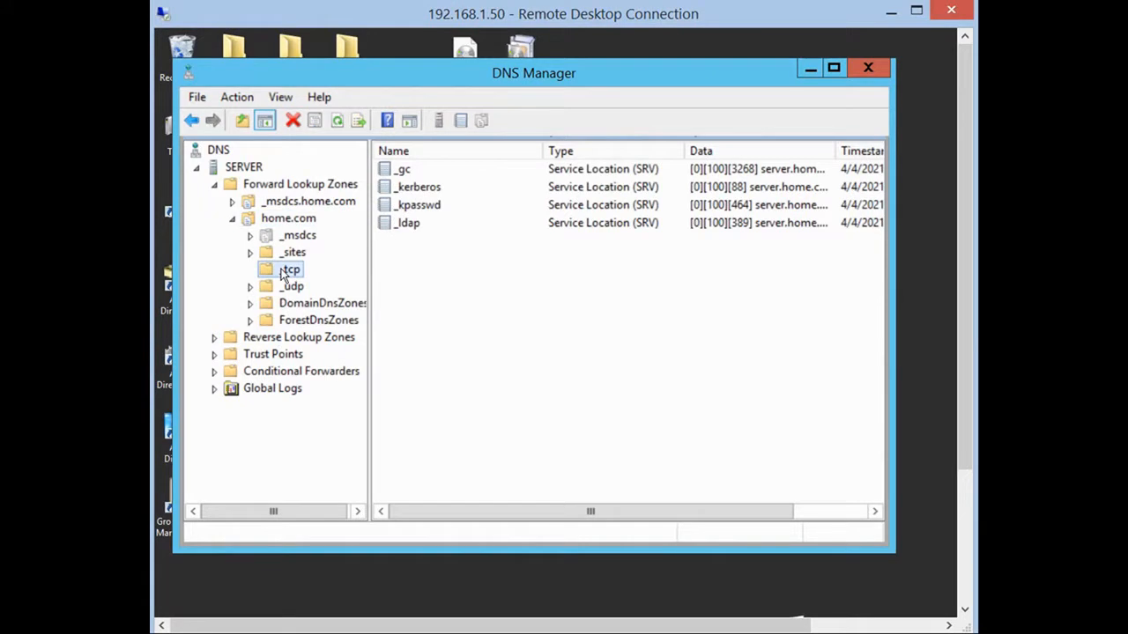
Start a new record in _tcp and choose the Service Location (SRV) type.
right_click(596, 300)
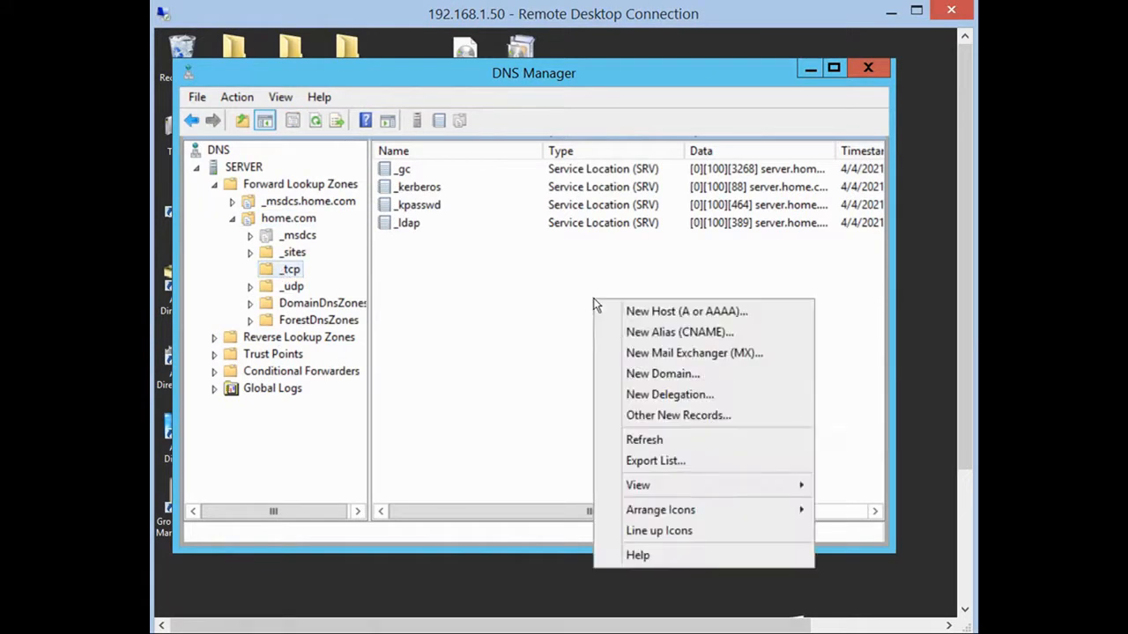
click(677, 417)
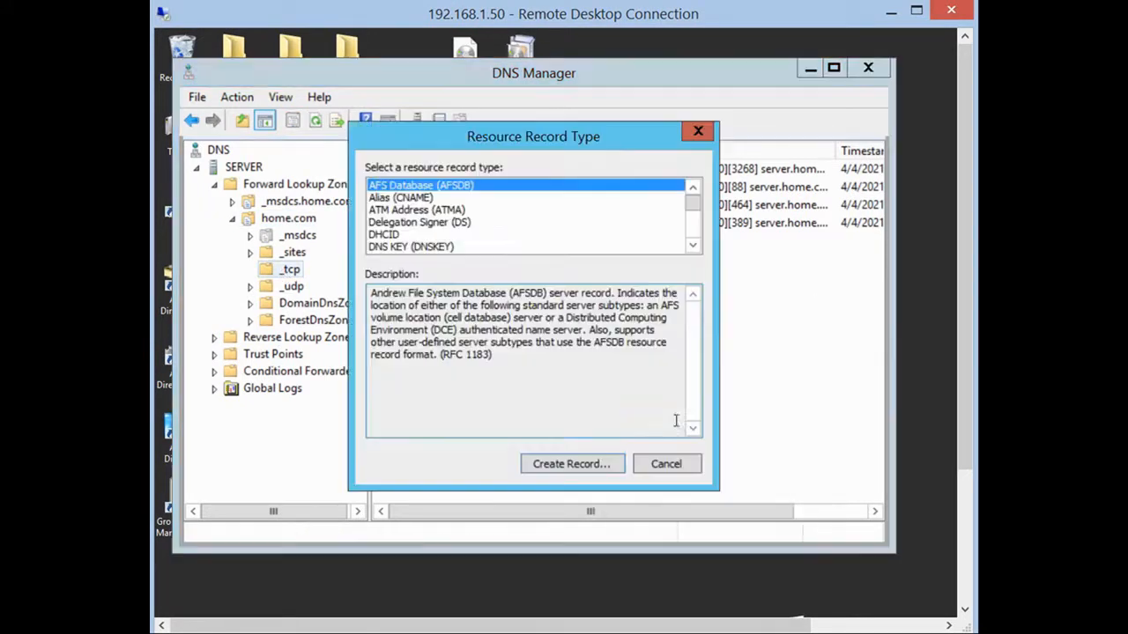
drag(516, 169, 581, 185)
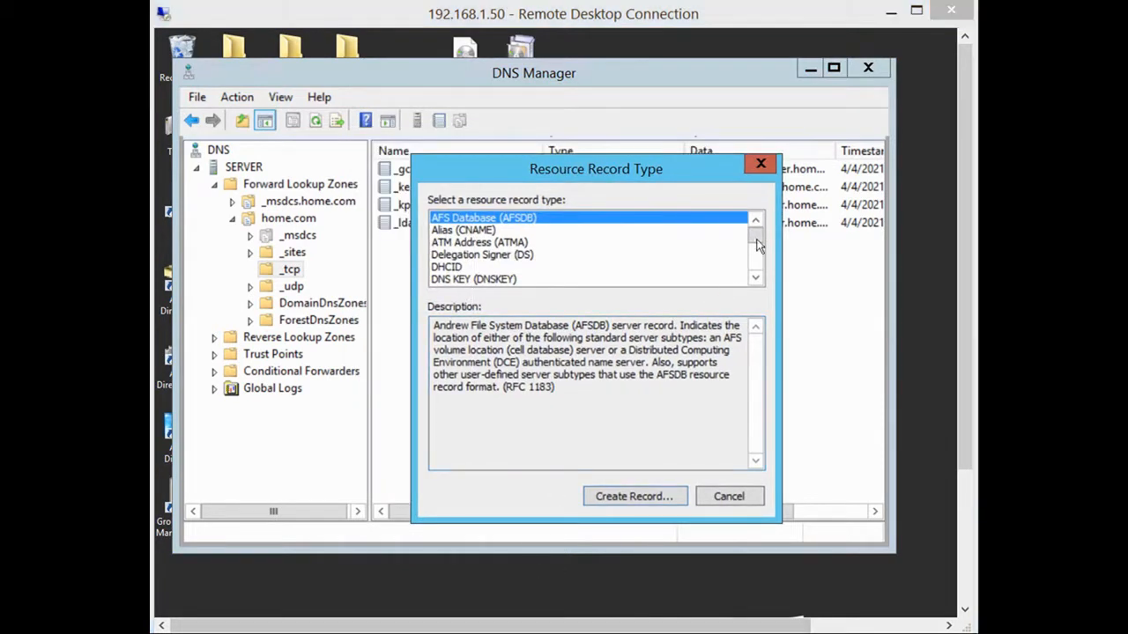
click(755, 279)
drag(755, 279, 755, 279)
click(517, 256)
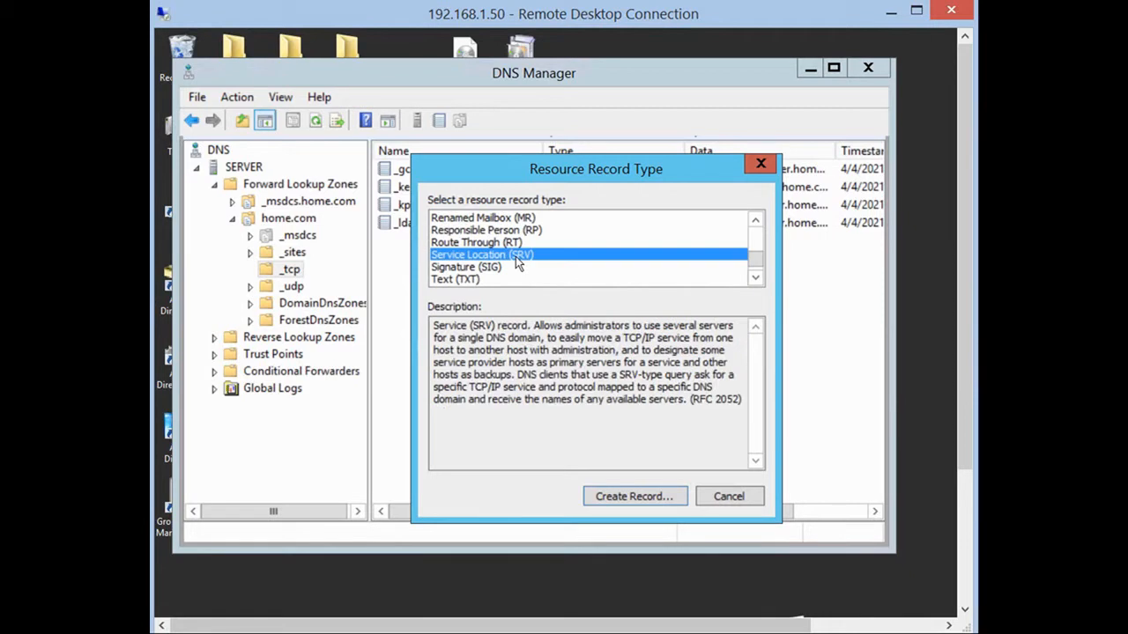
Set the new SRV record's service to _cisco-uds and protocol to _tcp.
click(655, 501)
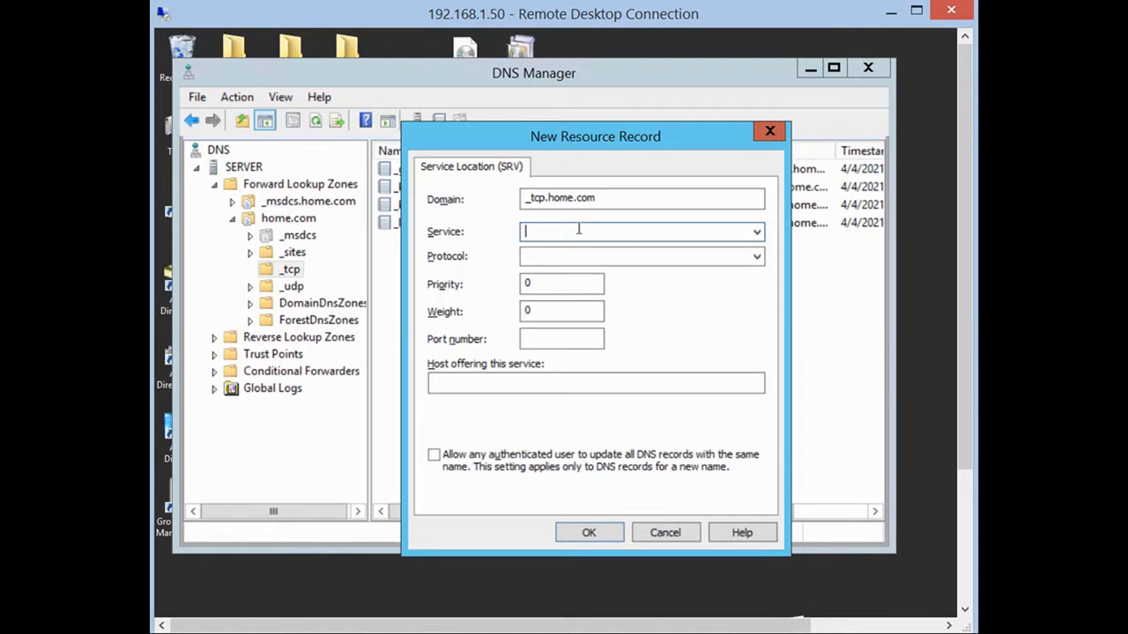
text(_cisco-uds)
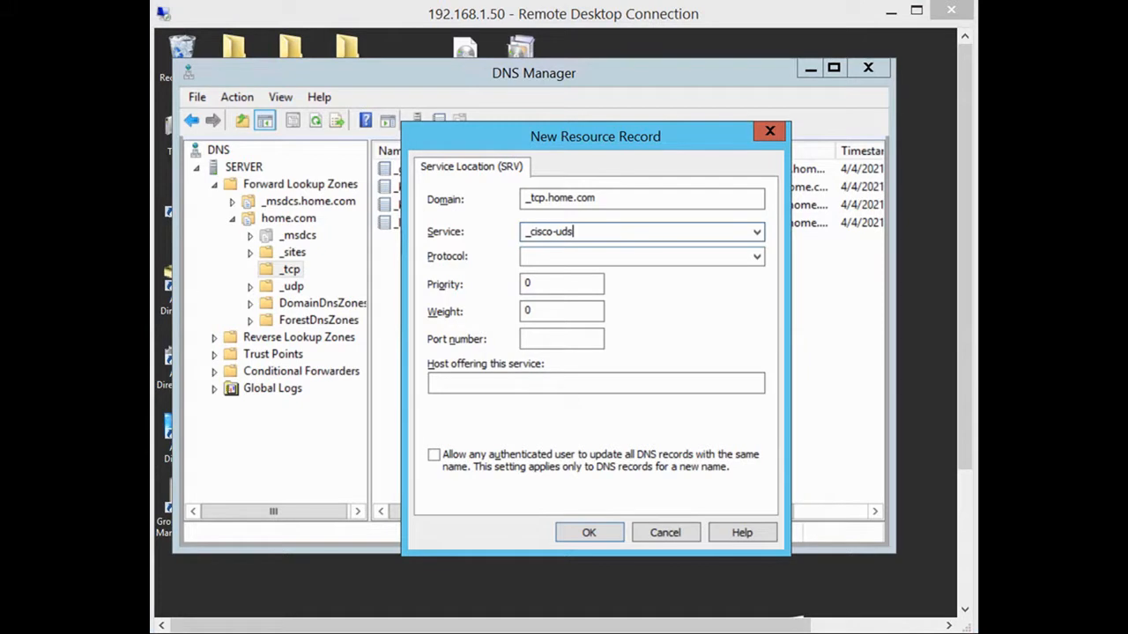
click(539, 255)
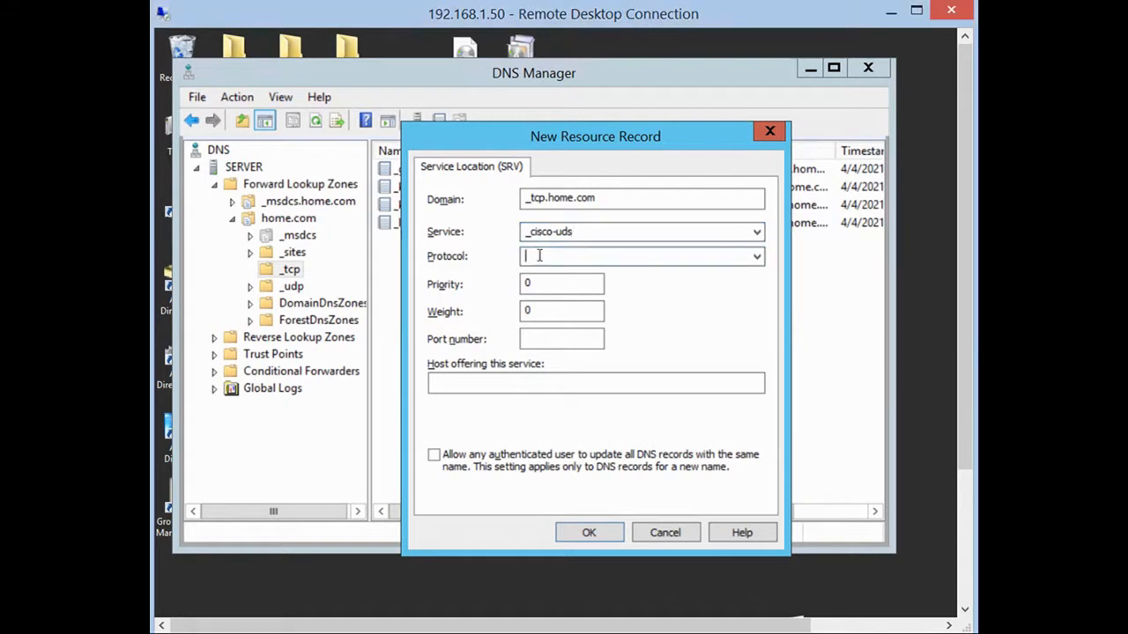
text(_tcp)
Give the SRV record port 8443 and host pub.home.com, and save it.
click(553, 339)
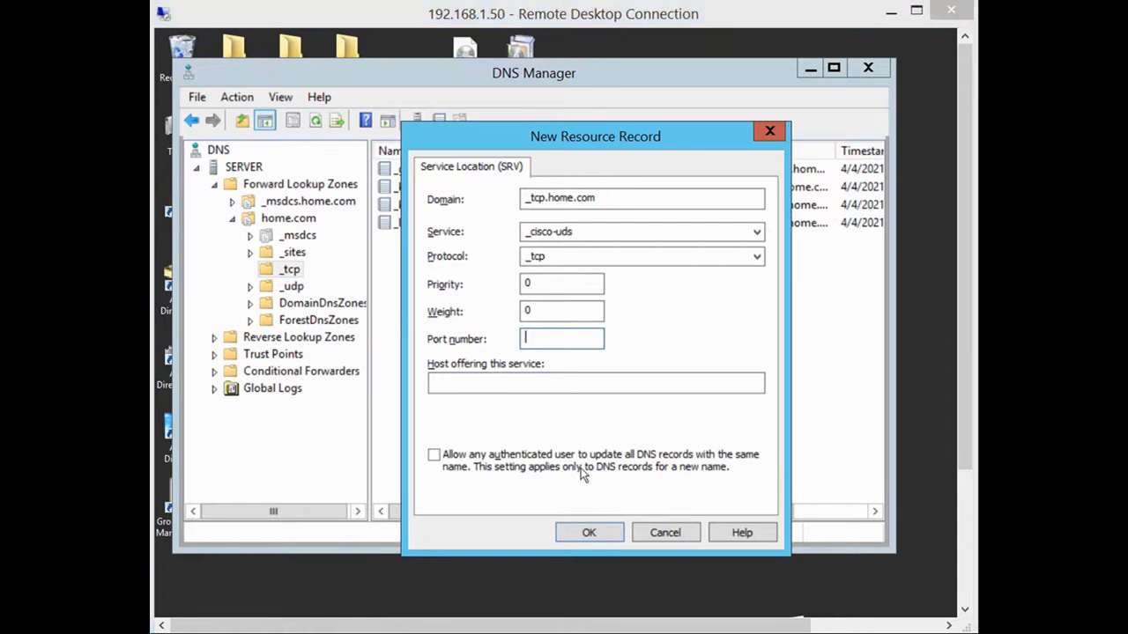
text(8443)
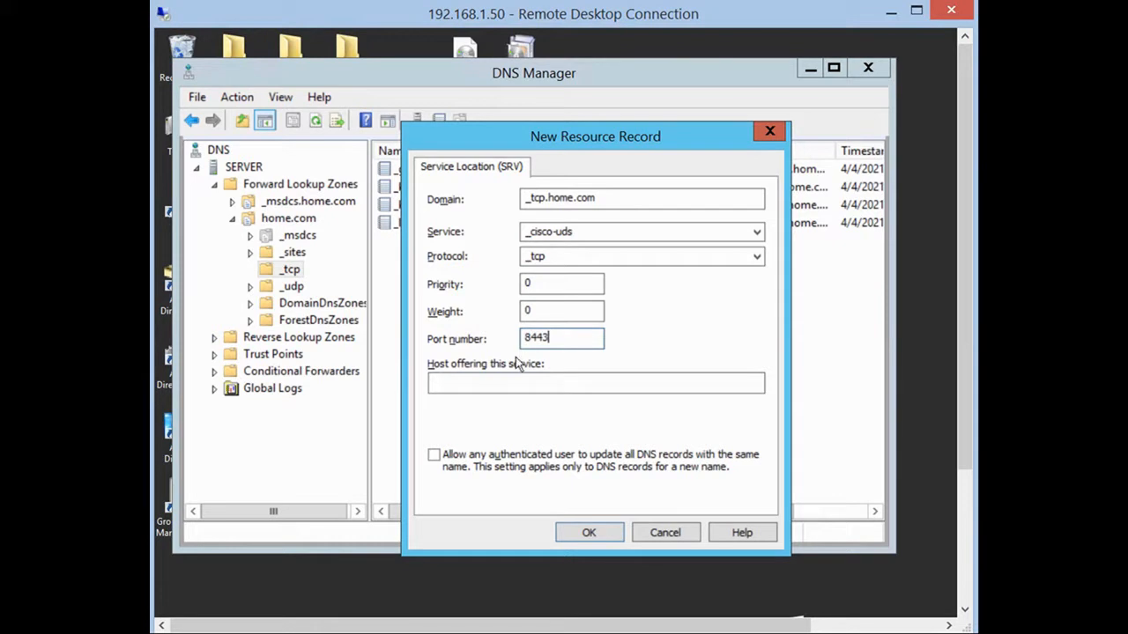
click(433, 382)
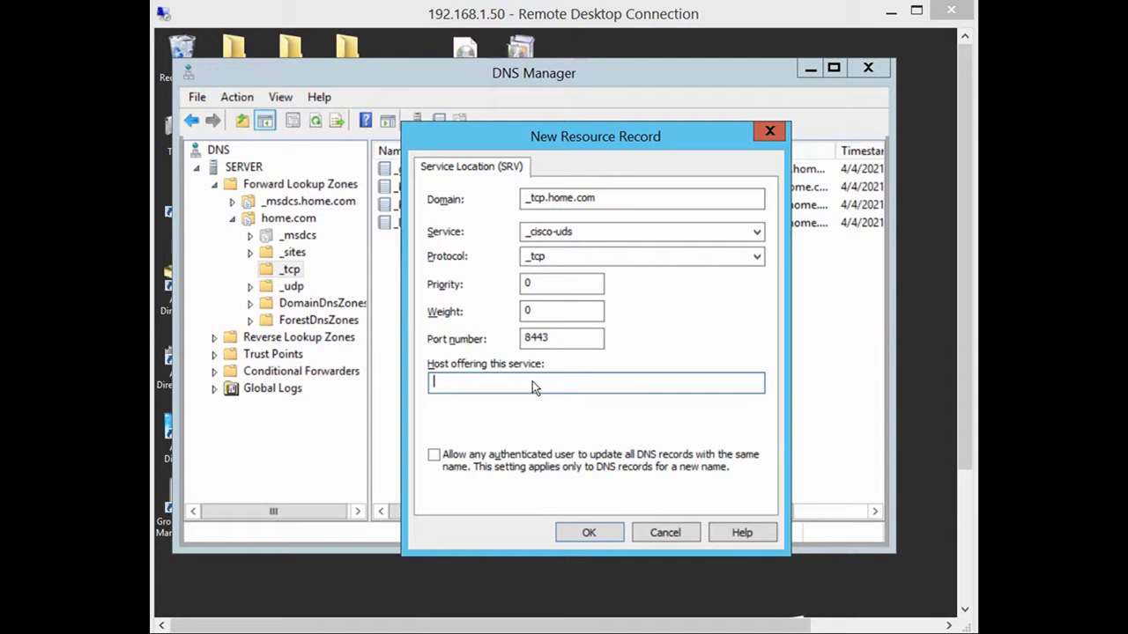
text(pub.)
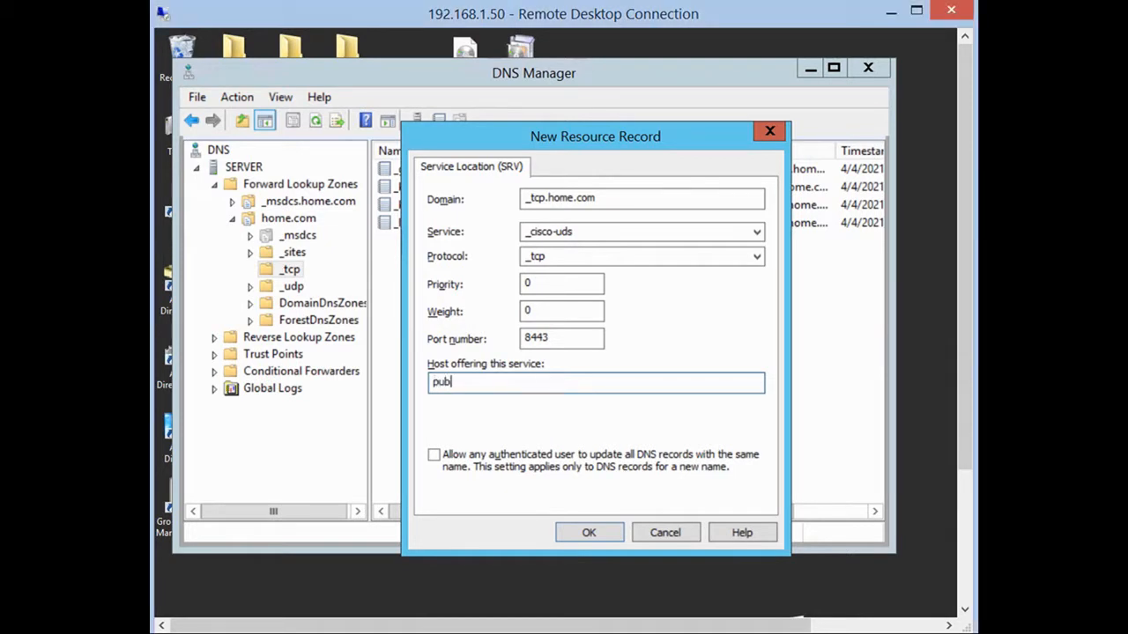
text(home.com)
click(596, 531)
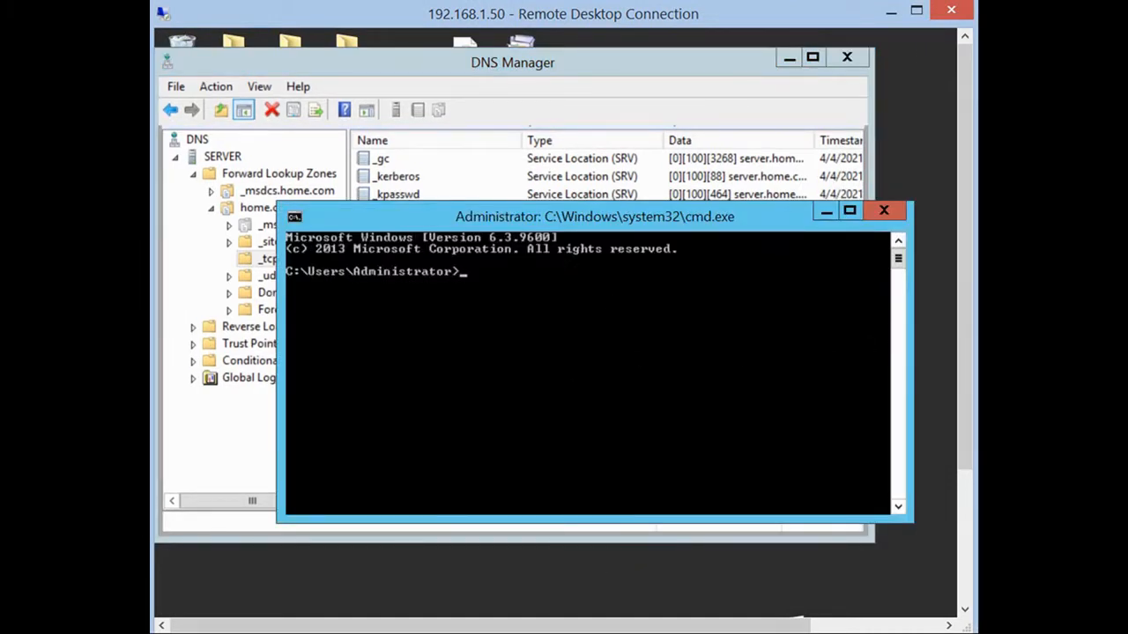
Run nslookup with 'set type=srv' and query _cisco-uds._tcp.home.com.
text(nslookup)
key(Return)
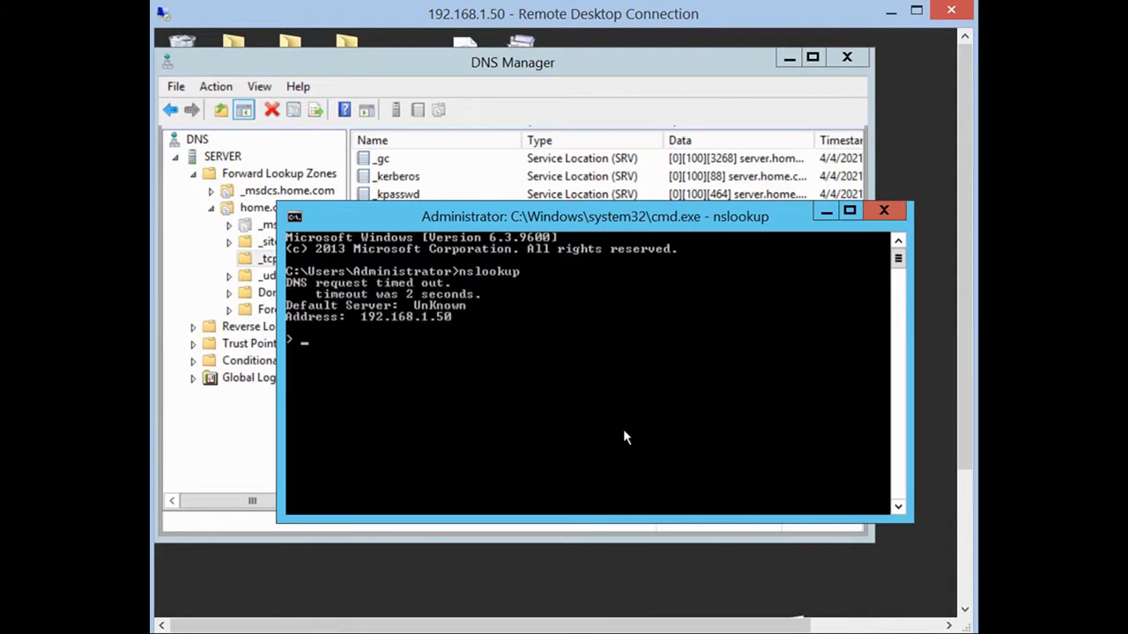
text(set type=srv)
key(Return)
text(_ci)
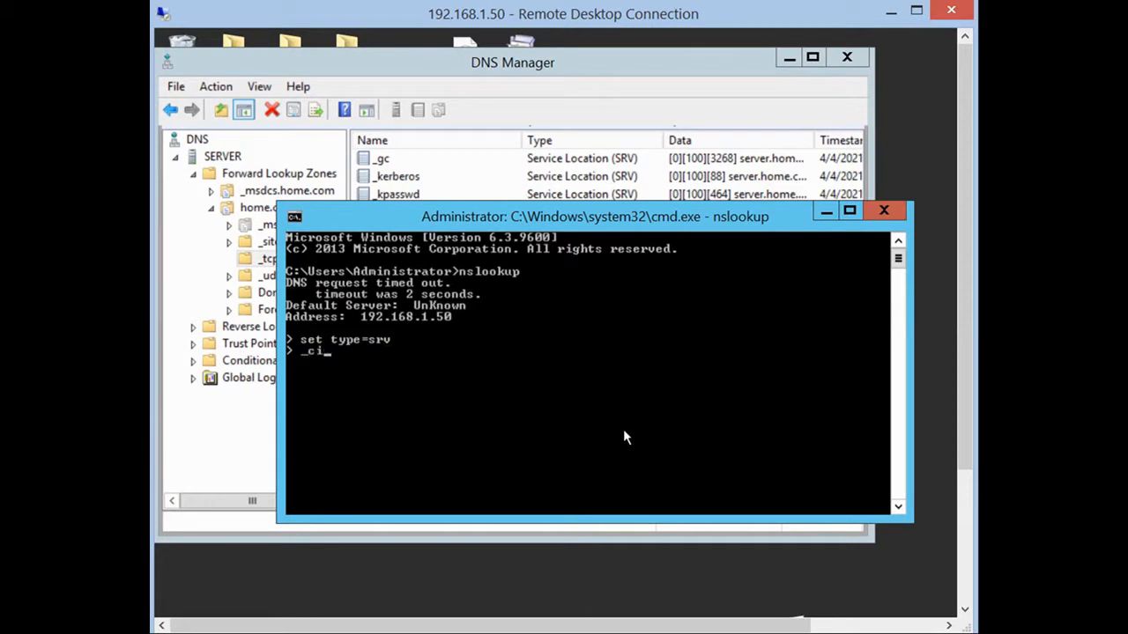
text(sco-uds._tcp.home.c)
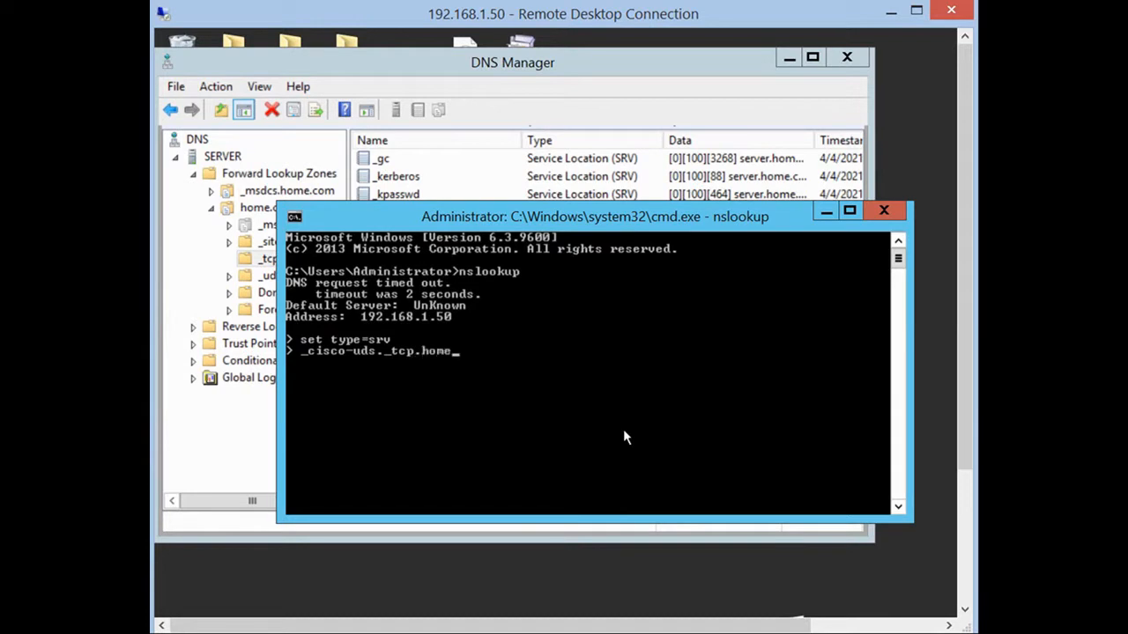
text(om)
key(Return)
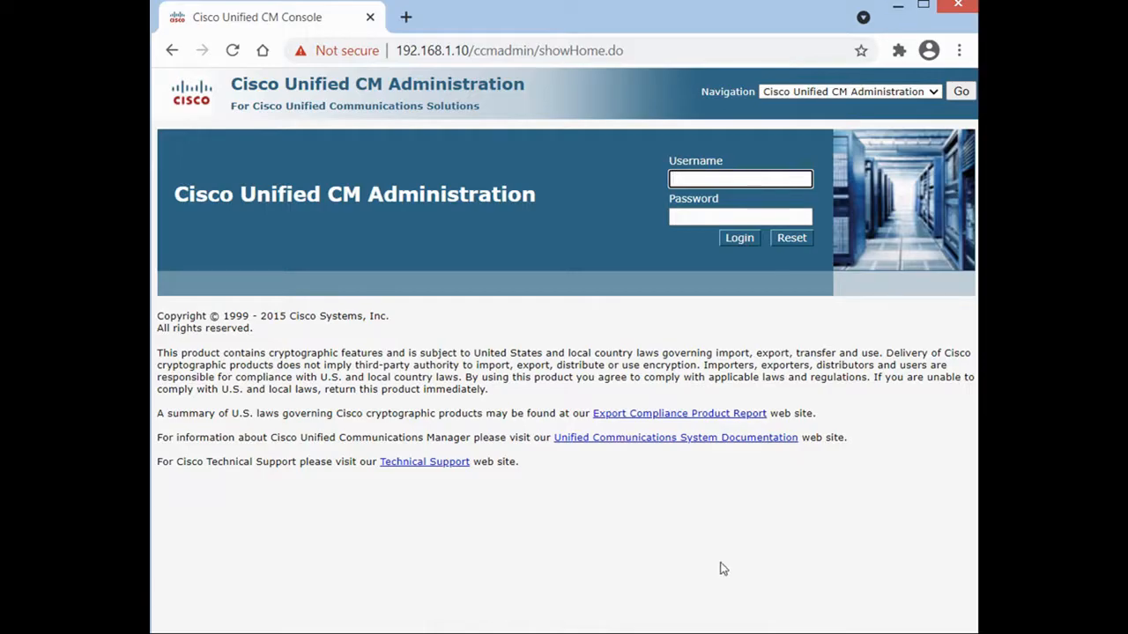
Launch Jabber and confirm its advanced sign-in settings are left on Automatic.
click(537, 632)
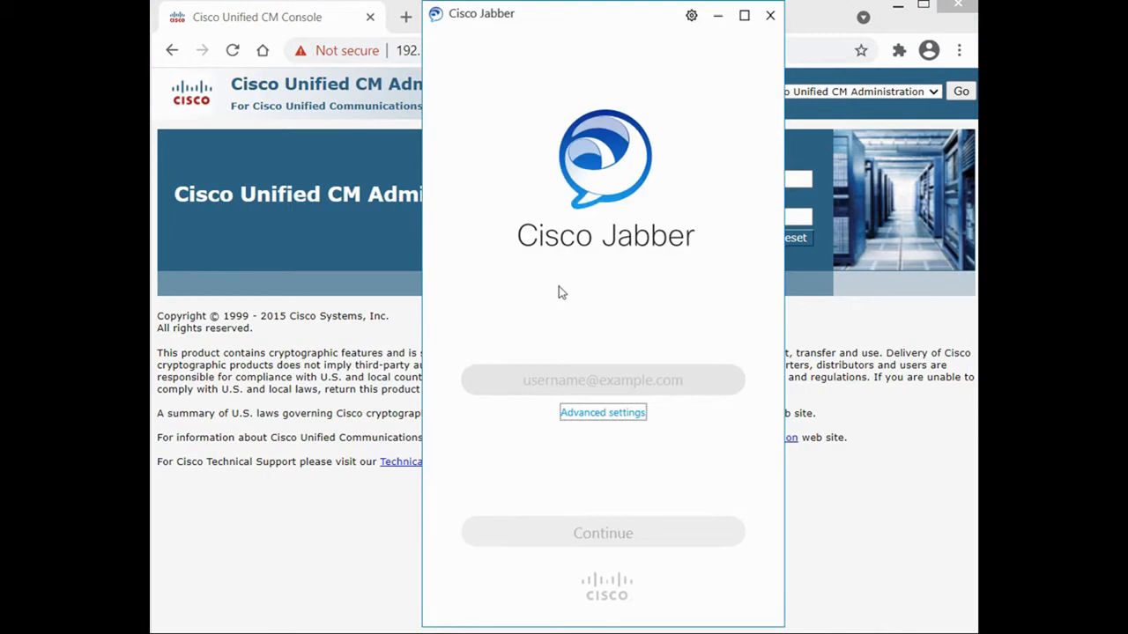
click(608, 414)
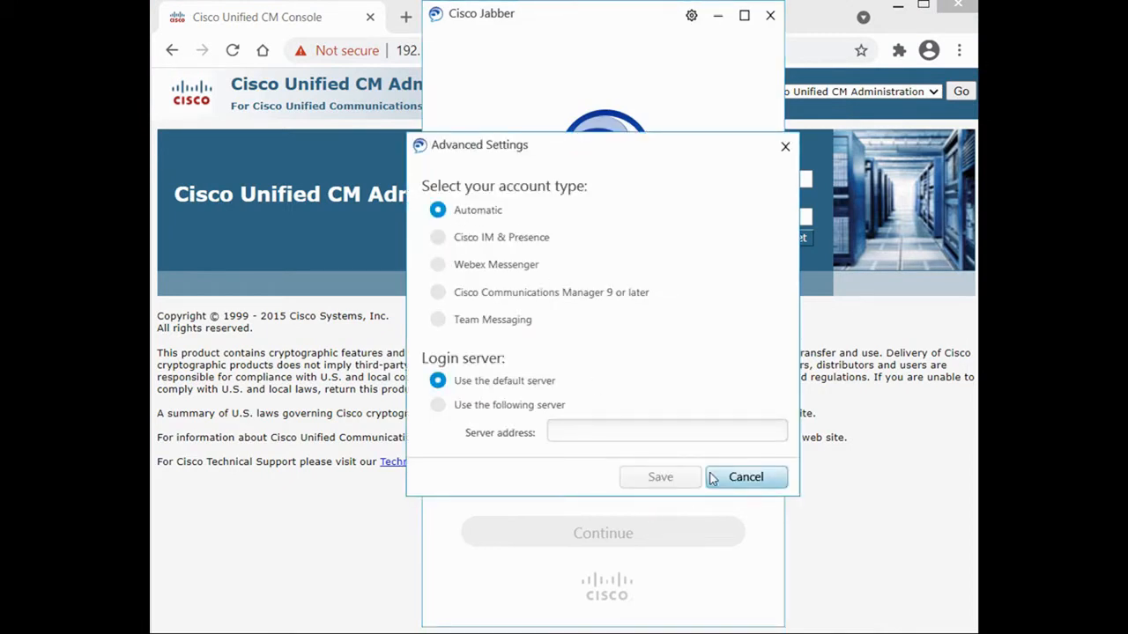
click(785, 148)
Sign in with the user's home.com e-mail address and the account password.
click(534, 377)
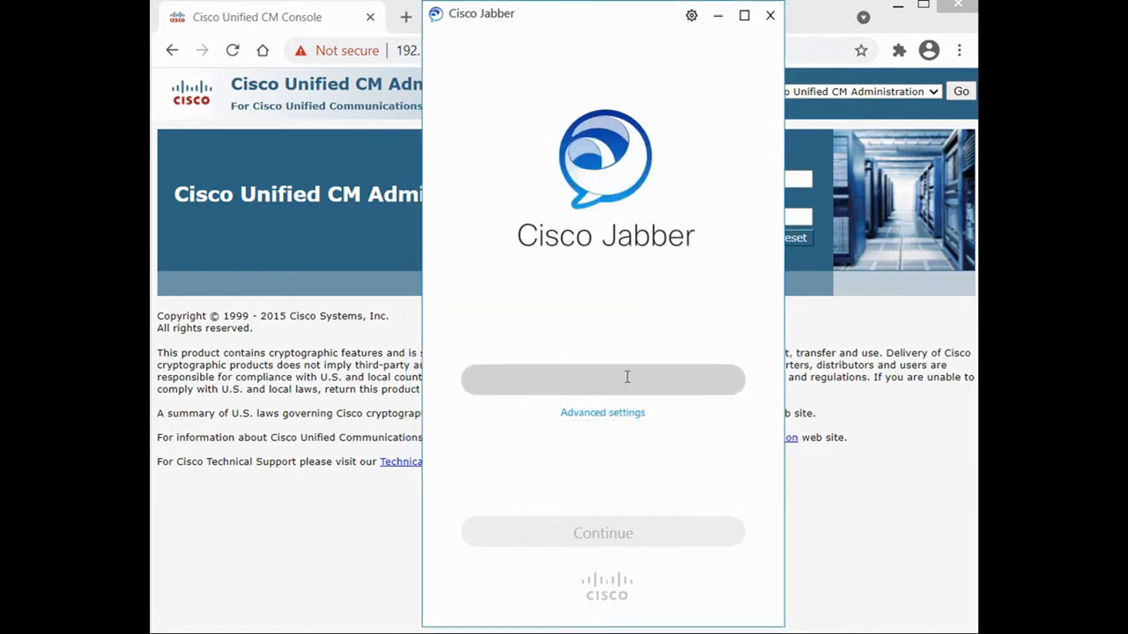
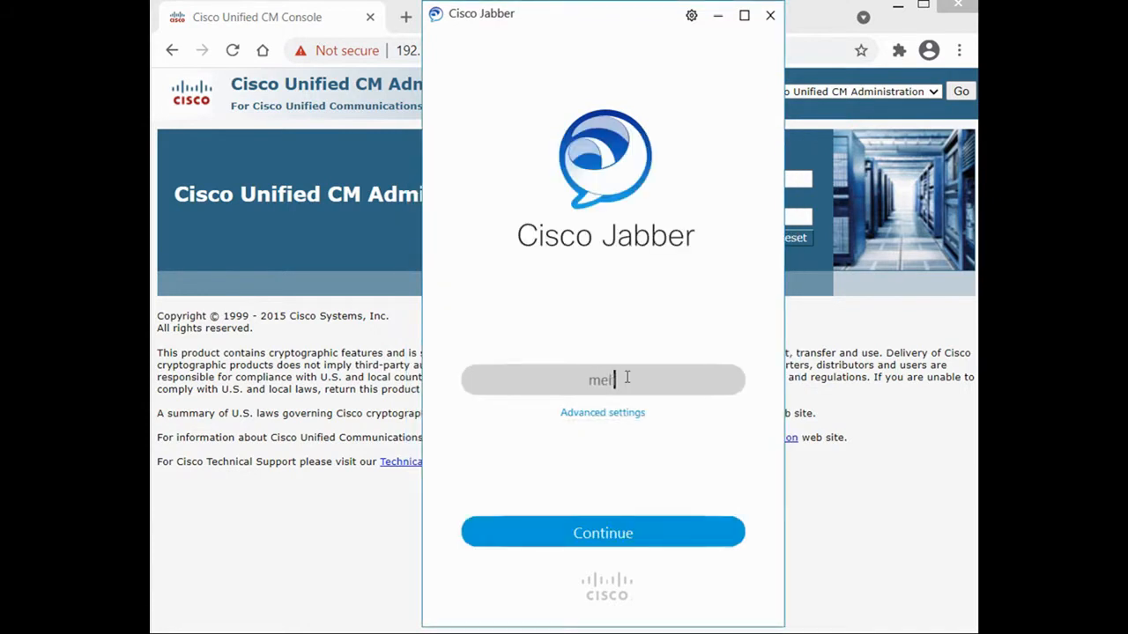
click(600, 545)
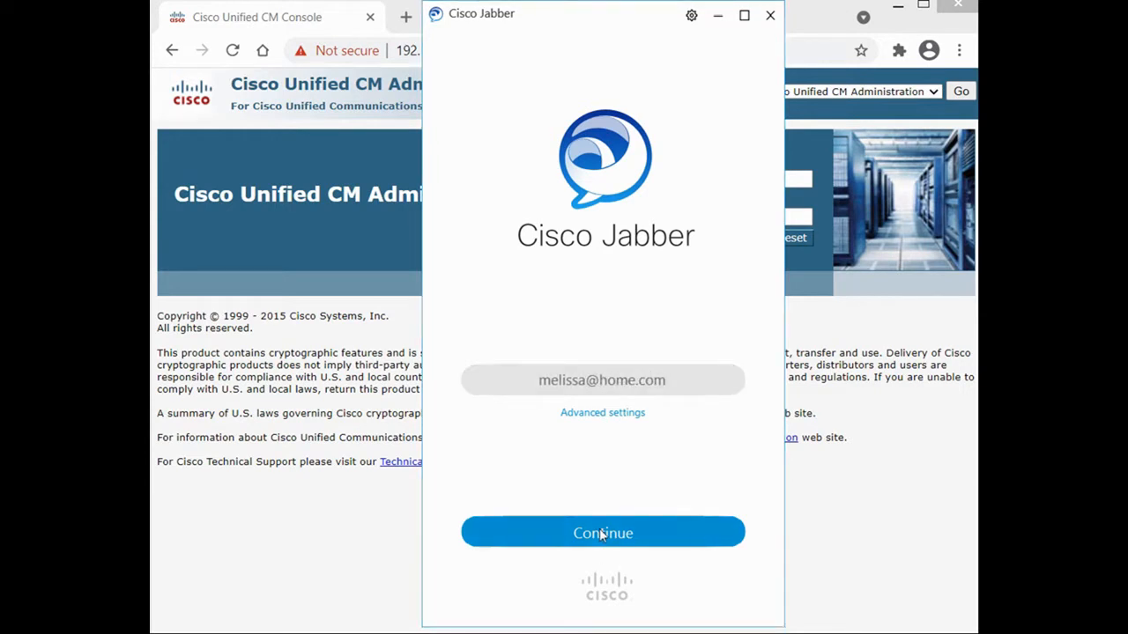
click(600, 534)
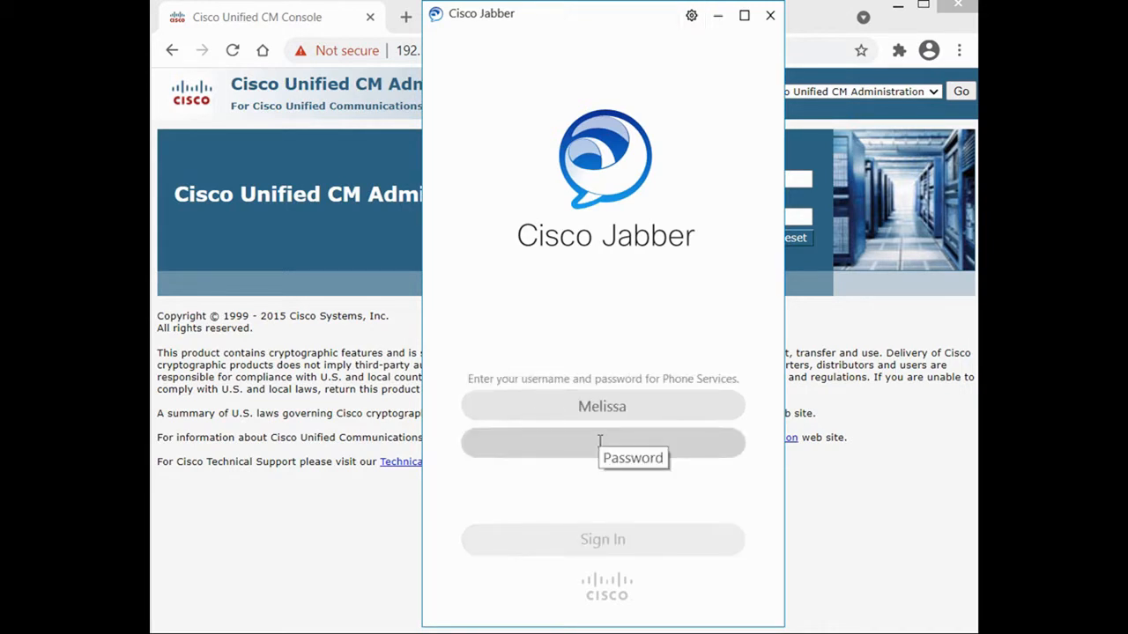
click(601, 439)
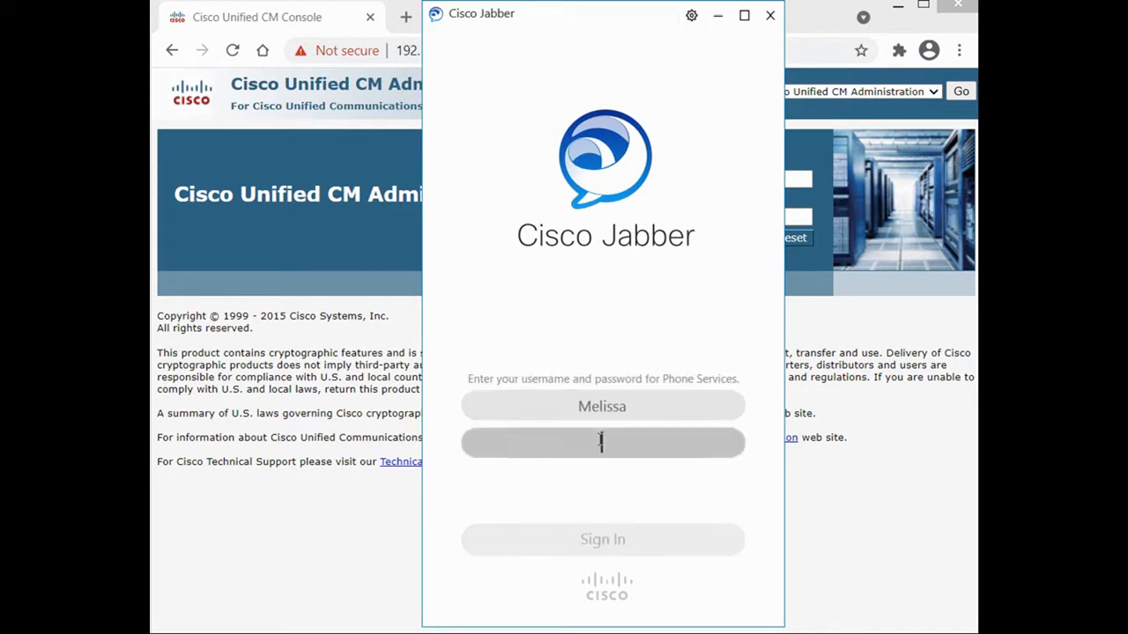
text(••••••••)
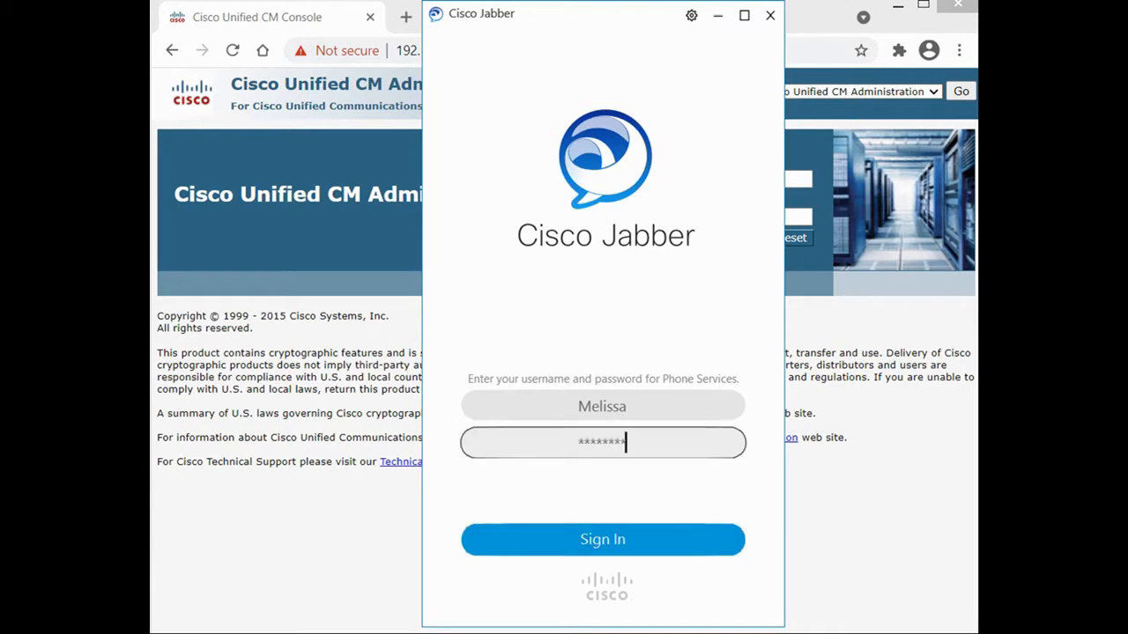
click(603, 546)
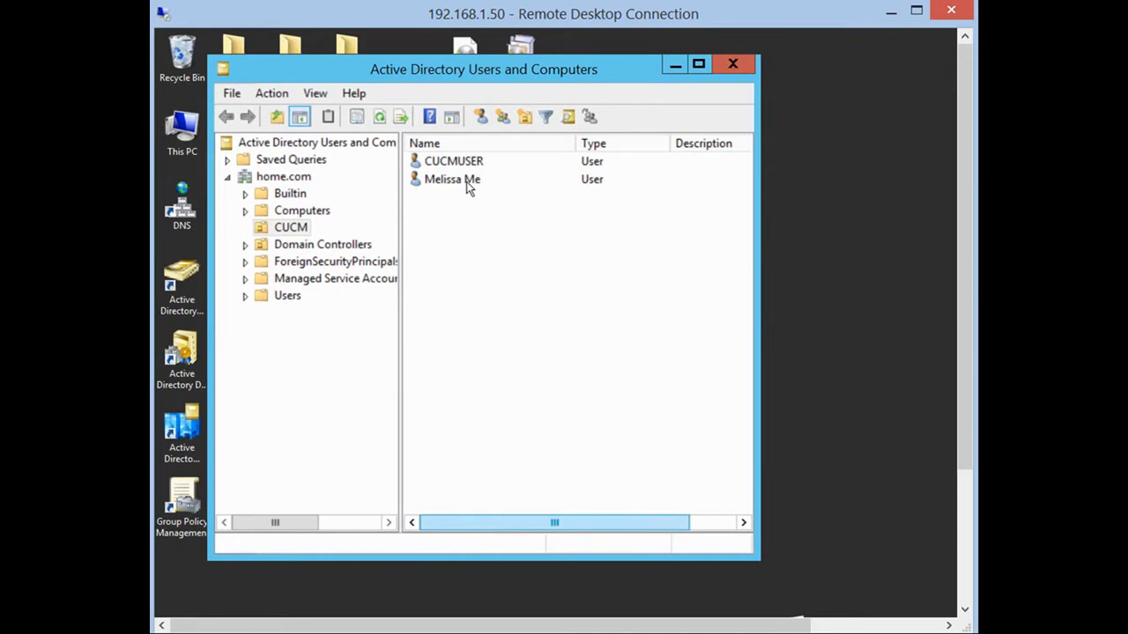
Open the CUCM user's Properties and select the Last name field text.
double_click(451, 179)
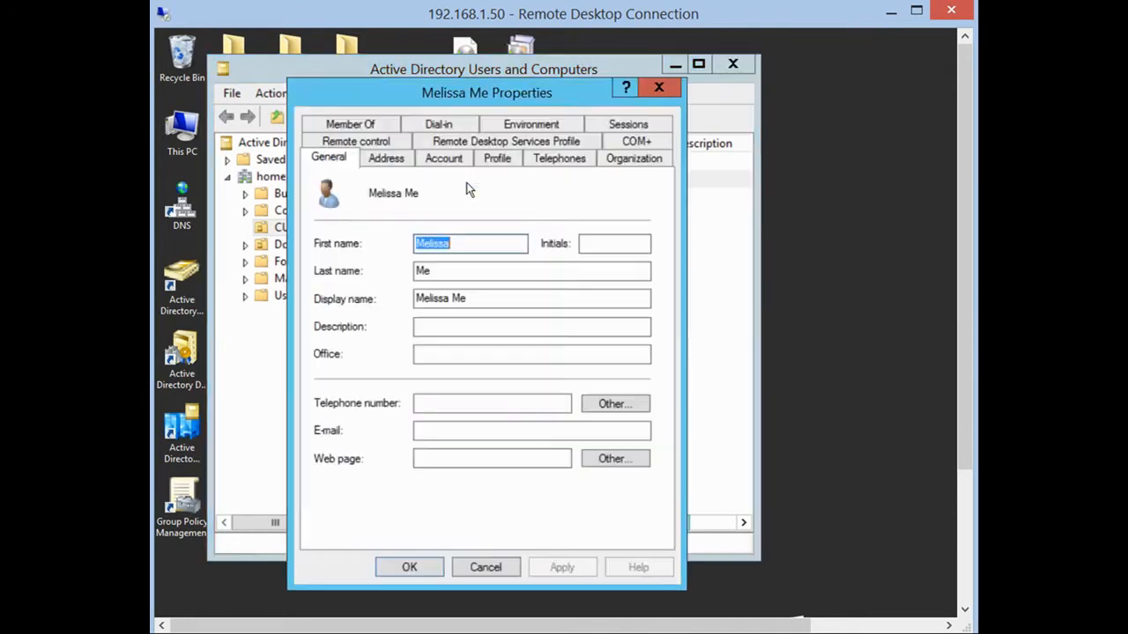
double_click(422, 269)
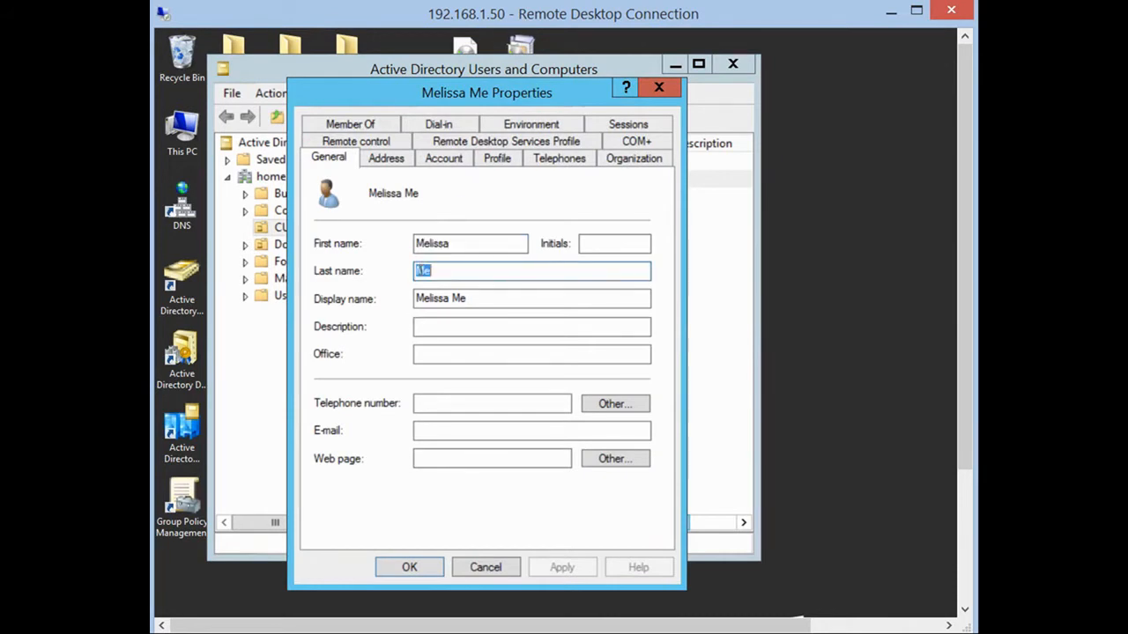